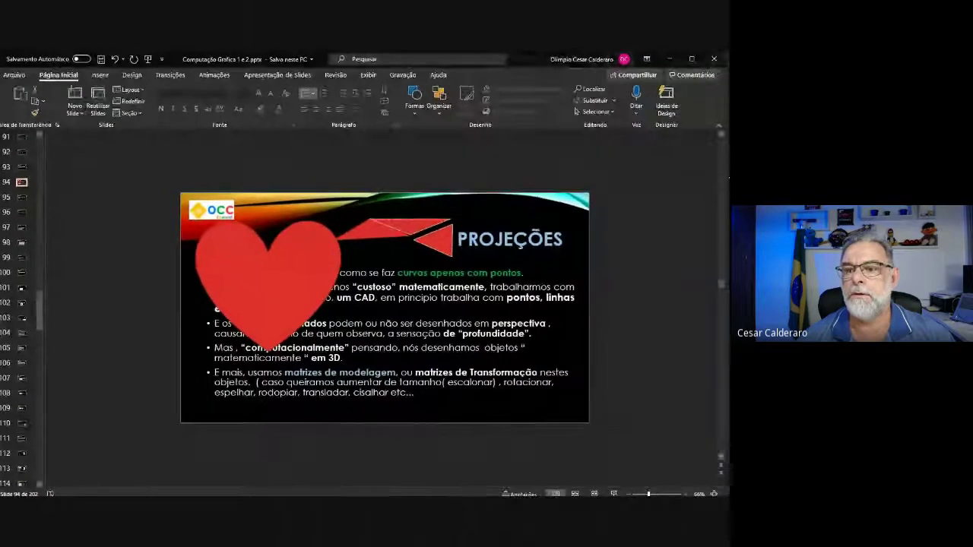
Delete the red heart shape covering the bullet text on slide 94
{"action": "scroll", "coordinate": [385, 308], "scroll_direction": "up", "scroll_amount": 5}
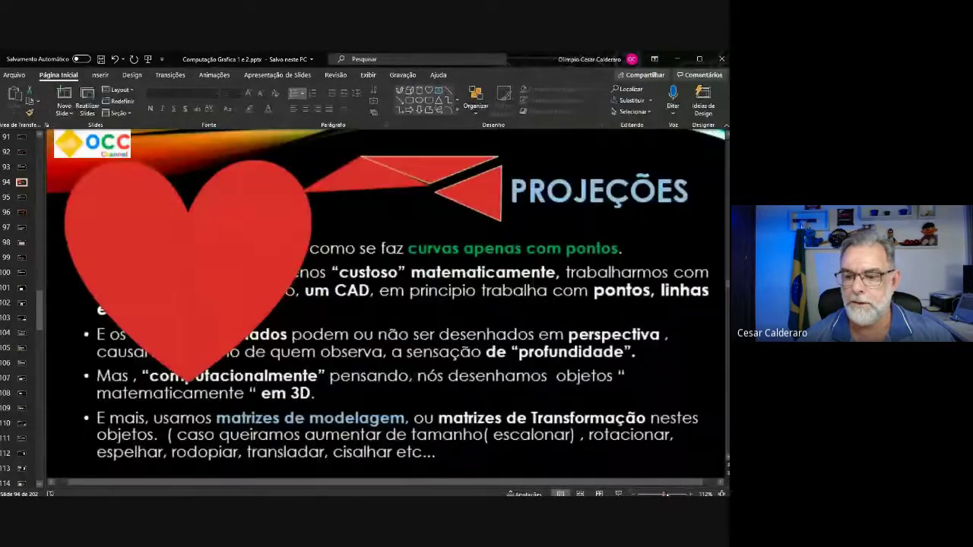
{"action": "left_click", "coordinate": [198, 260]}
{"action": "key", "text": "Delete"}
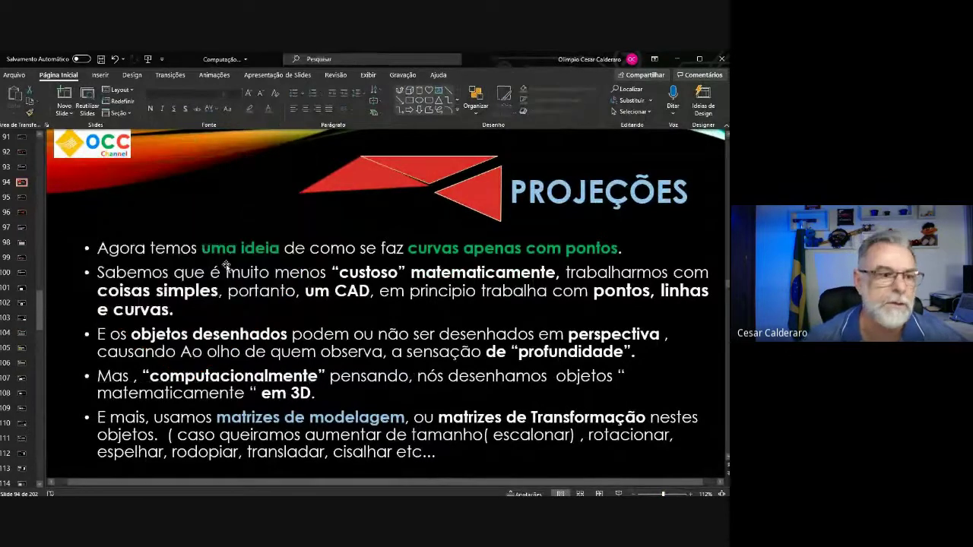
Browse slides 92 and 93, then return to the PROJEÇÕES slide 94
{"action": "left_click", "coordinate": [26, 167]}
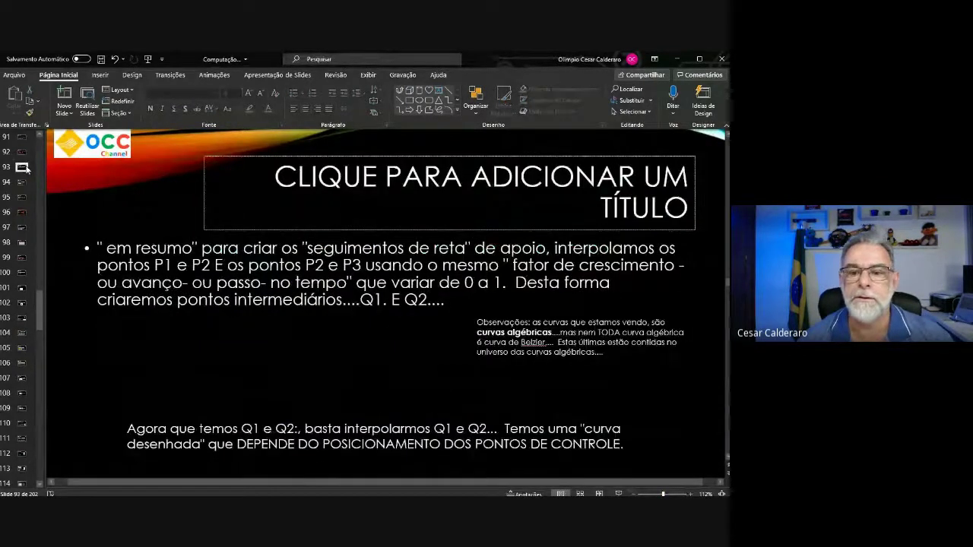
{"action": "left_click", "coordinate": [22, 152]}
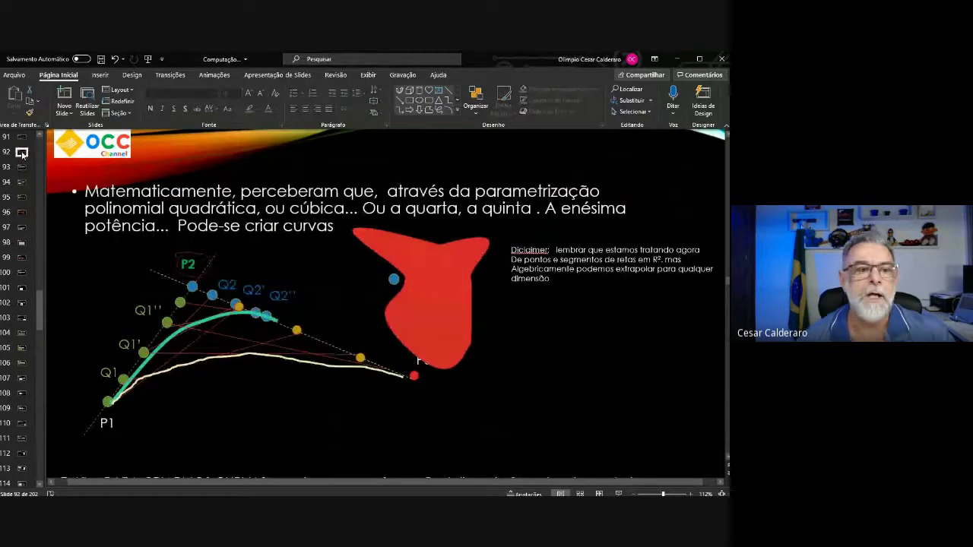
{"action": "left_click", "coordinate": [21, 169]}
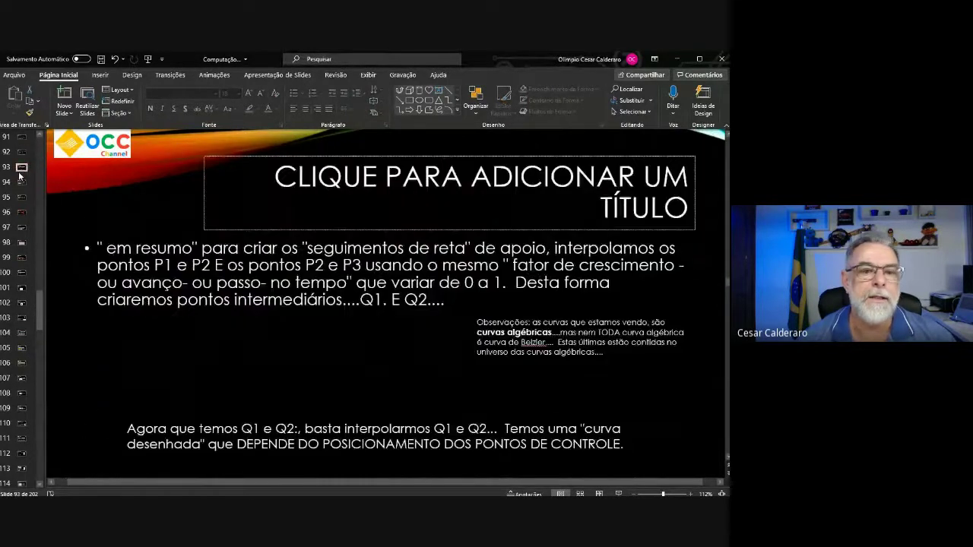
{"action": "left_click", "coordinate": [23, 154]}
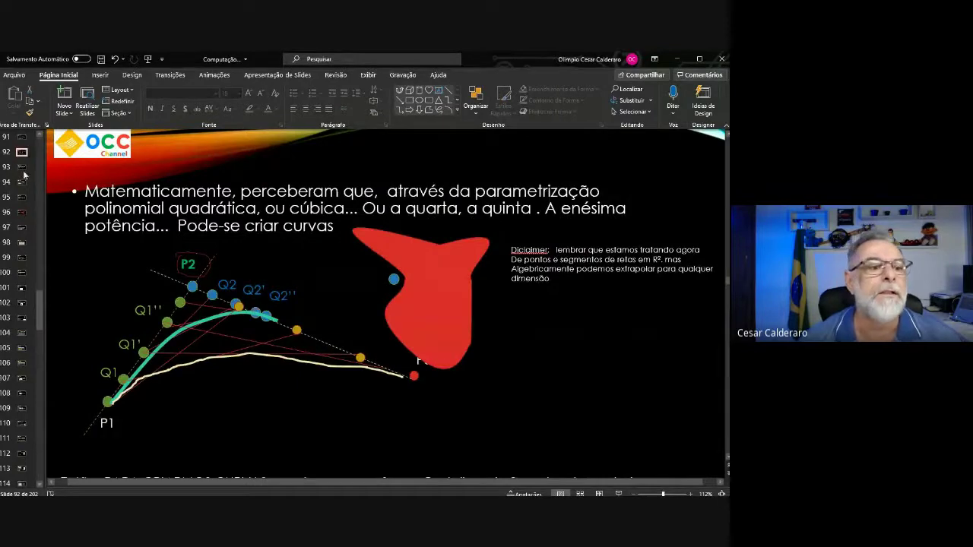
{"action": "left_click", "coordinate": [22, 168]}
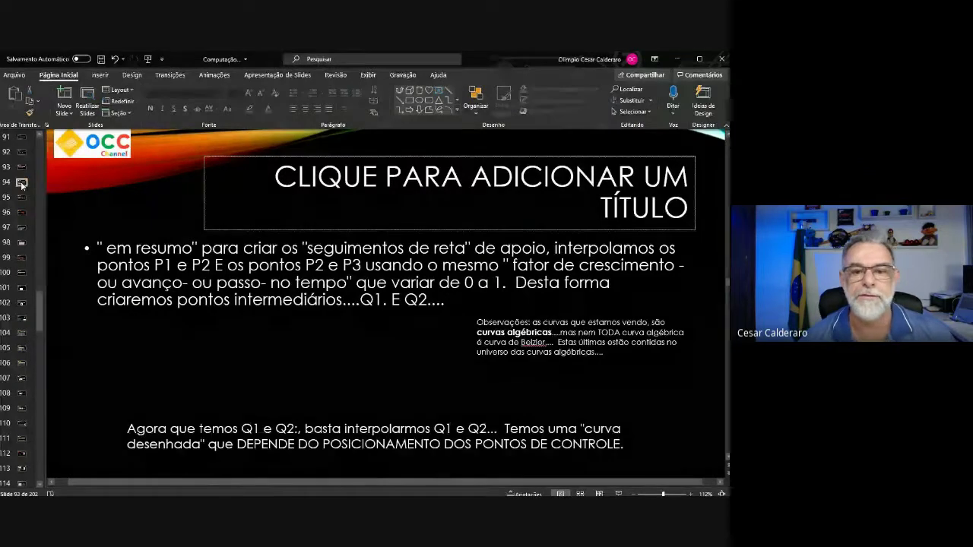
{"action": "left_click", "coordinate": [22, 183]}
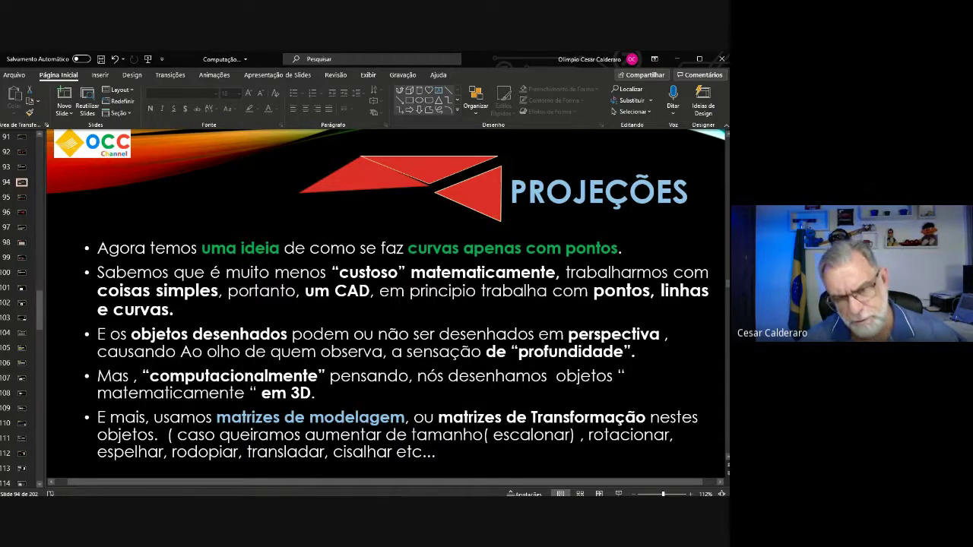
Pull the red triangles beside the title apart, nudging the left one down-left
{"action": "left_click", "coordinate": [477, 198]}
{"action": "left_click_drag", "start_coordinate": [477, 199], "coordinate": [472, 190]}
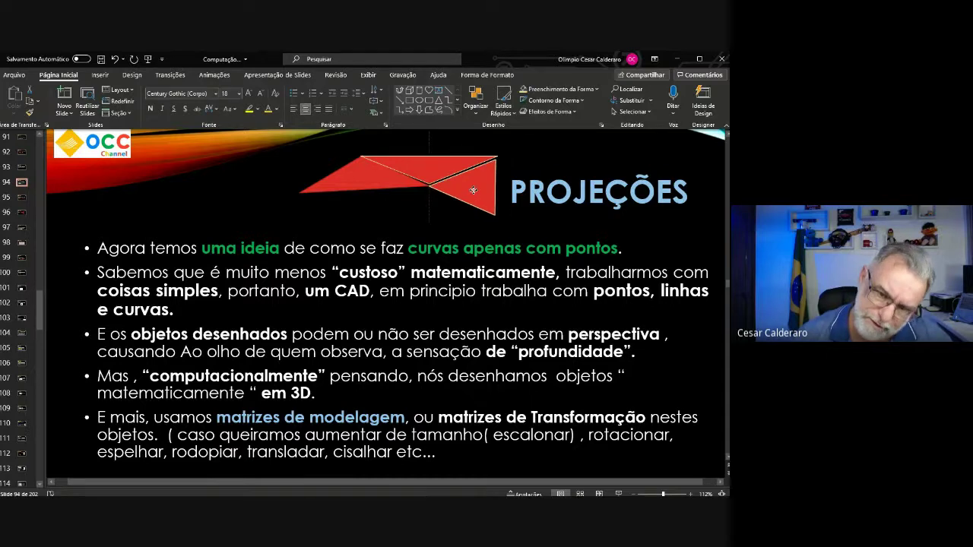
{"action": "left_click_drag", "start_coordinate": [371, 179], "coordinate": [361, 183]}
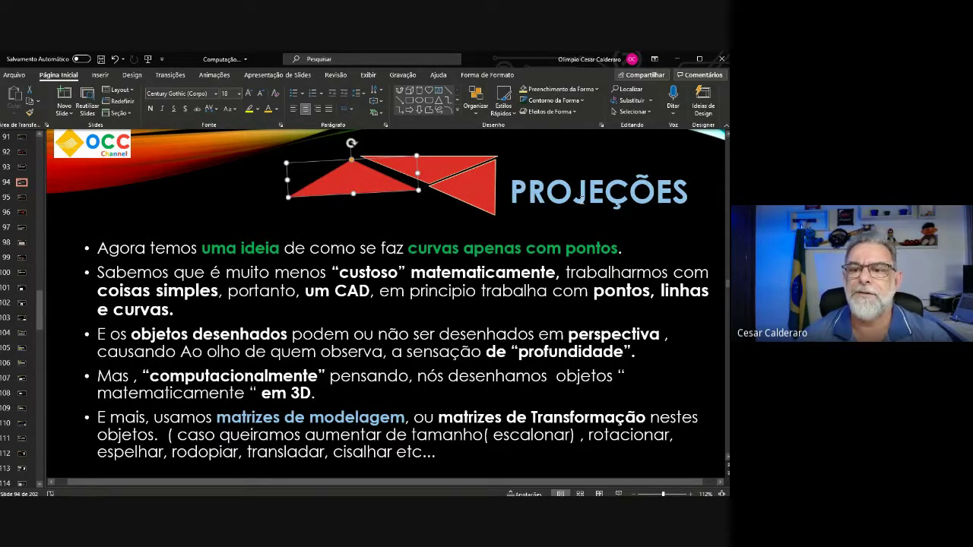
Select the PROJEÇÕES title, review slides 96 and 94, and settle on slide 95
{"action": "left_click", "coordinate": [684, 191]}
{"action": "double_click", "coordinate": [685, 191]}
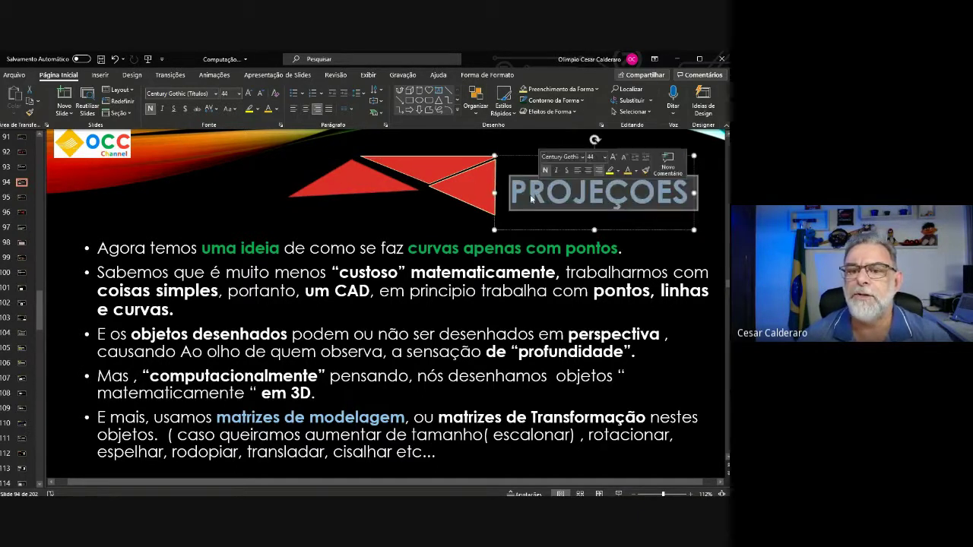
{"action": "left_click", "coordinate": [22, 212]}
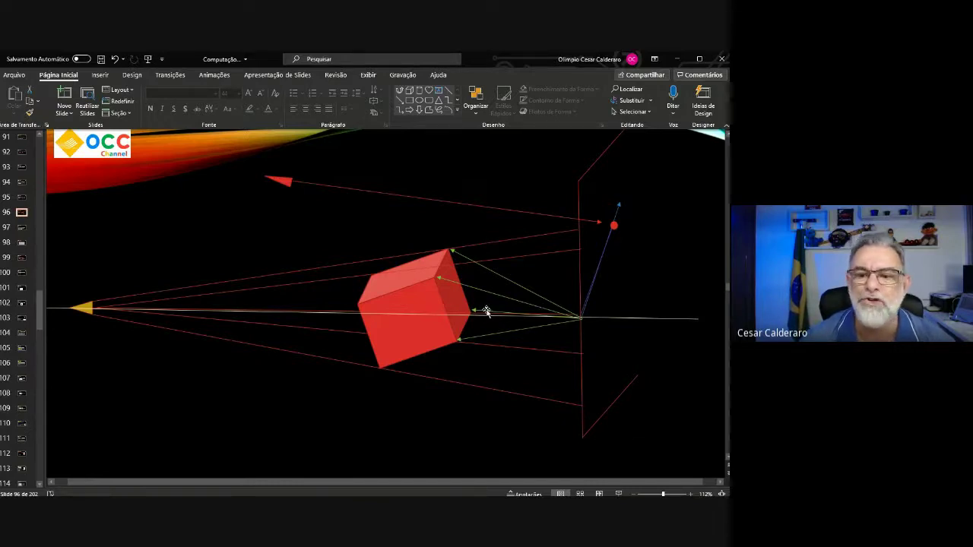
{"action": "left_click", "coordinate": [21, 198]}
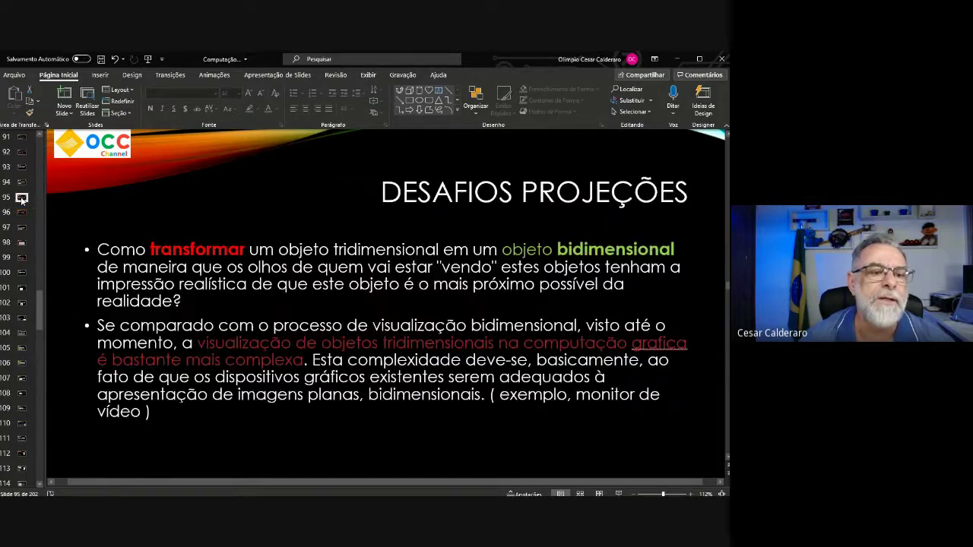
{"action": "key", "text": "Up"}
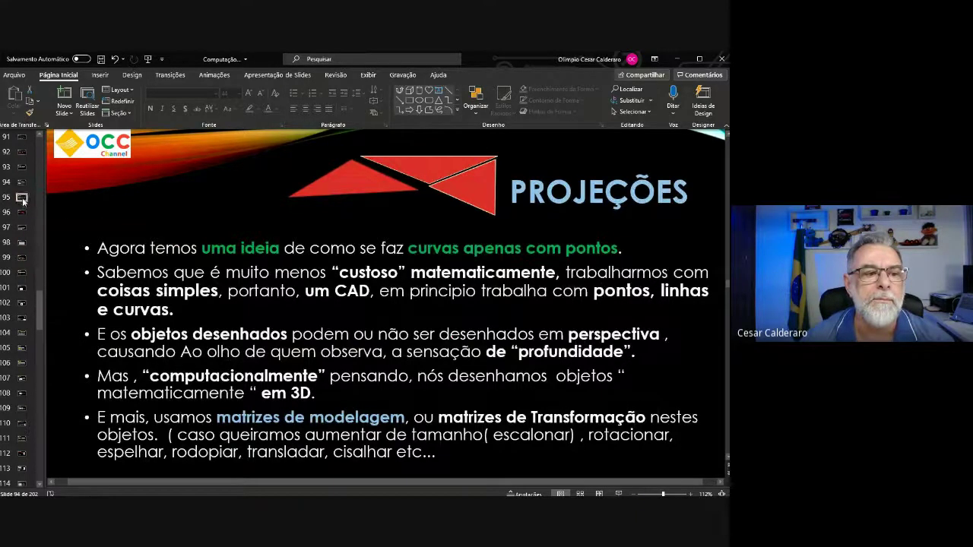
{"action": "left_click", "coordinate": [23, 199]}
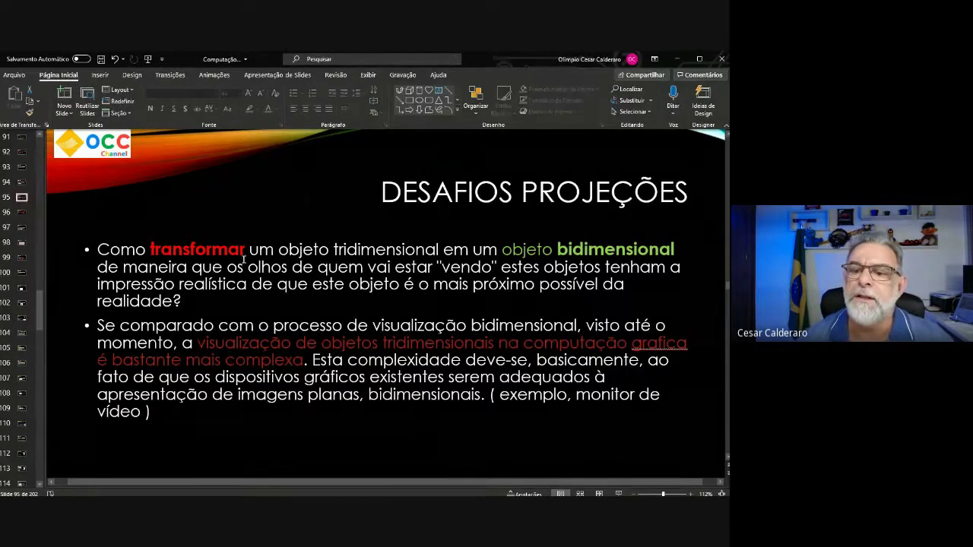
Increase the font size of the word 'objeto' in the first bullet
{"action": "left_click_drag", "start_coordinate": [556, 249], "coordinate": [498, 250]}
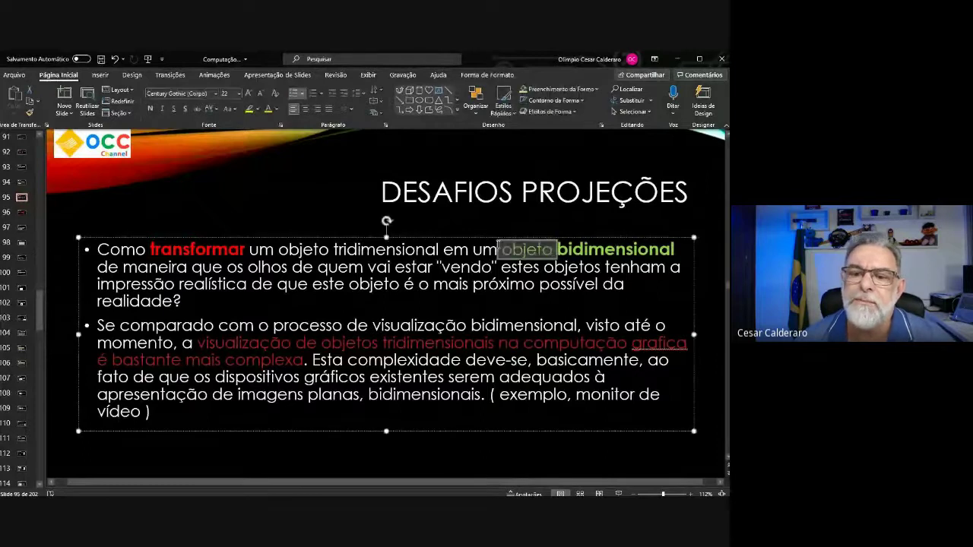
{"action": "mouse_move", "coordinate": [506, 247]}
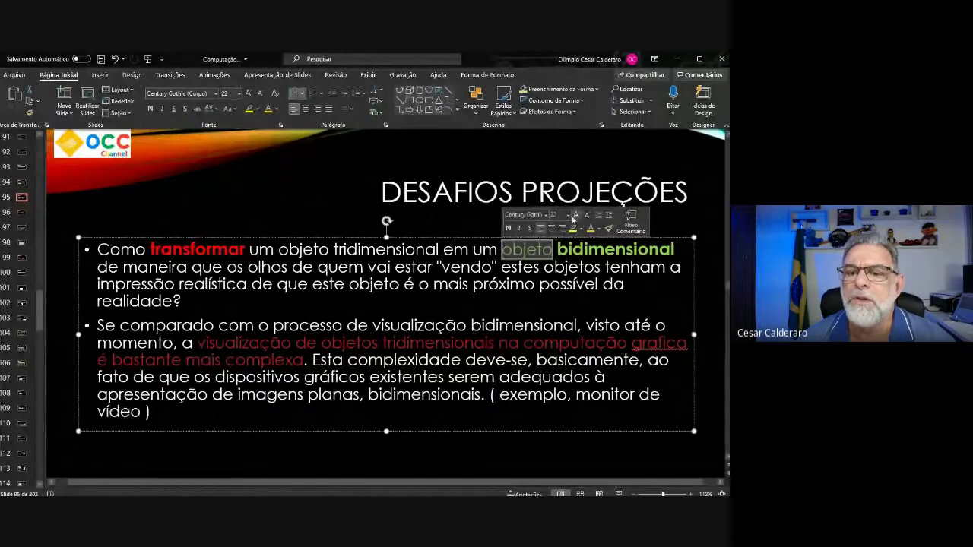
{"action": "left_click", "coordinate": [575, 216]}
Make the DESAFIOS PROJEÇÕES title gold and bold
{"action": "left_click", "coordinate": [369, 182]}
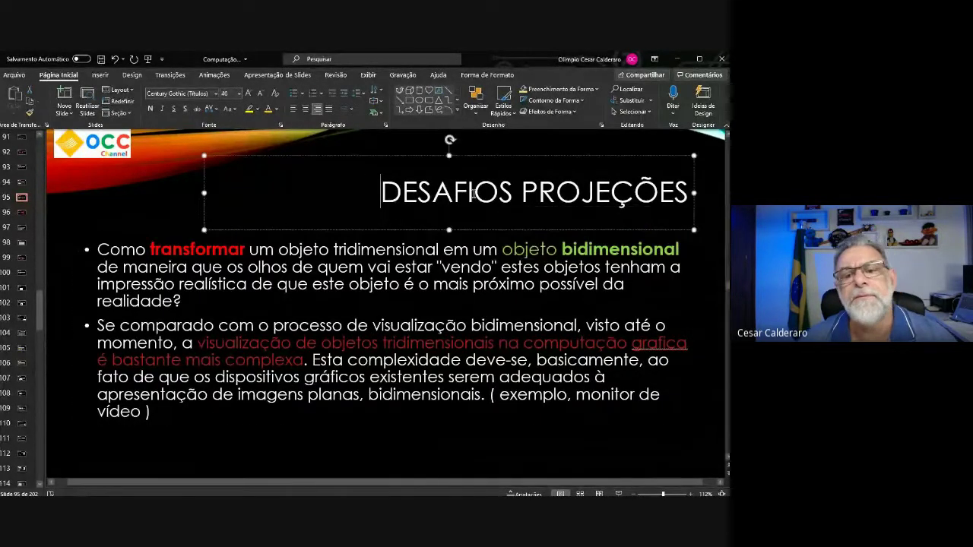
{"action": "left_click_drag", "start_coordinate": [675, 190], "coordinate": [379, 192]}
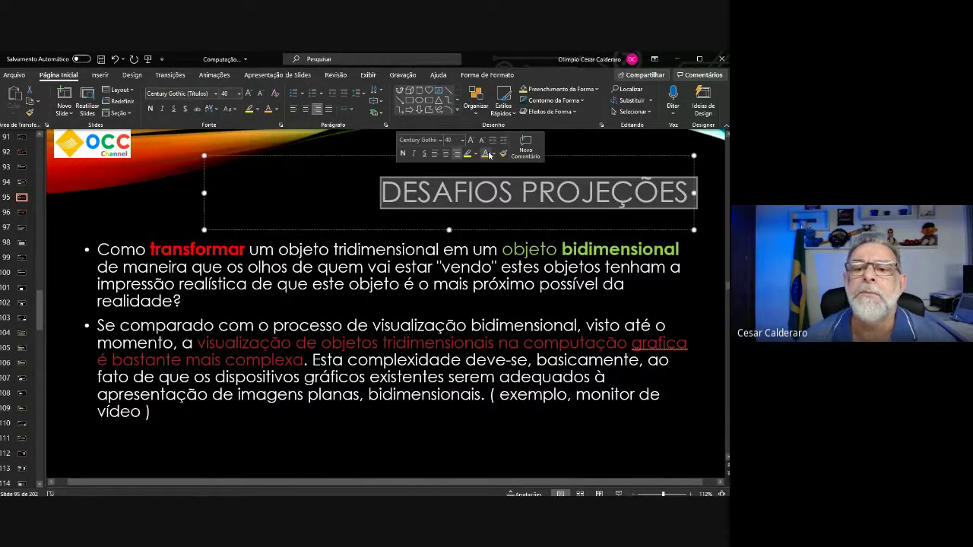
{"action": "left_click", "coordinate": [486, 154]}
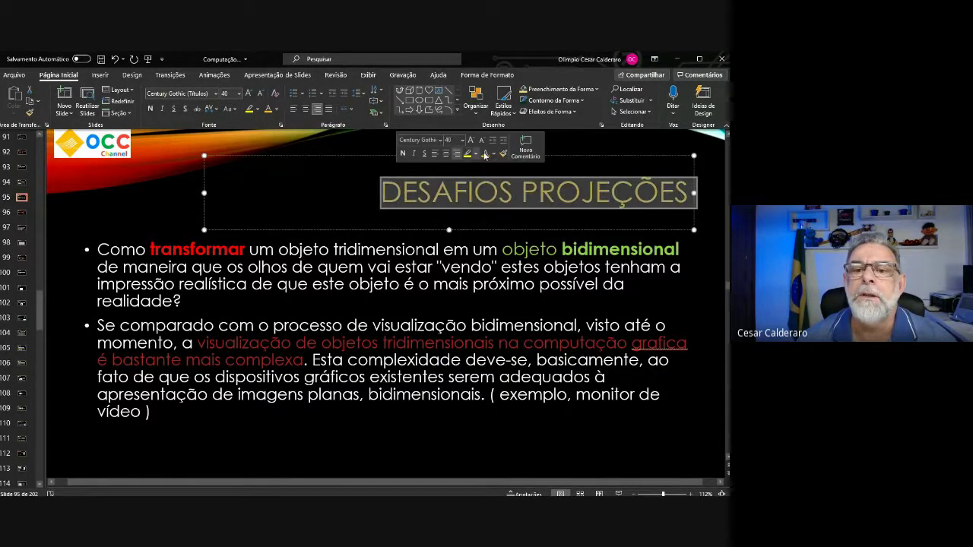
{"action": "left_click", "coordinate": [403, 153]}
{"action": "left_click", "coordinate": [340, 197]}
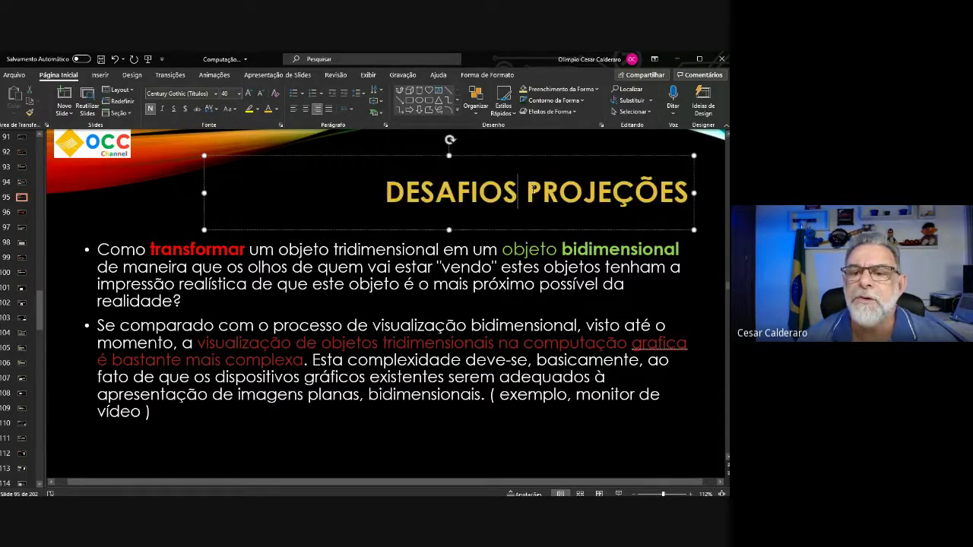
{"action": "left_click_drag", "start_coordinate": [526, 193], "coordinate": [689, 192]}
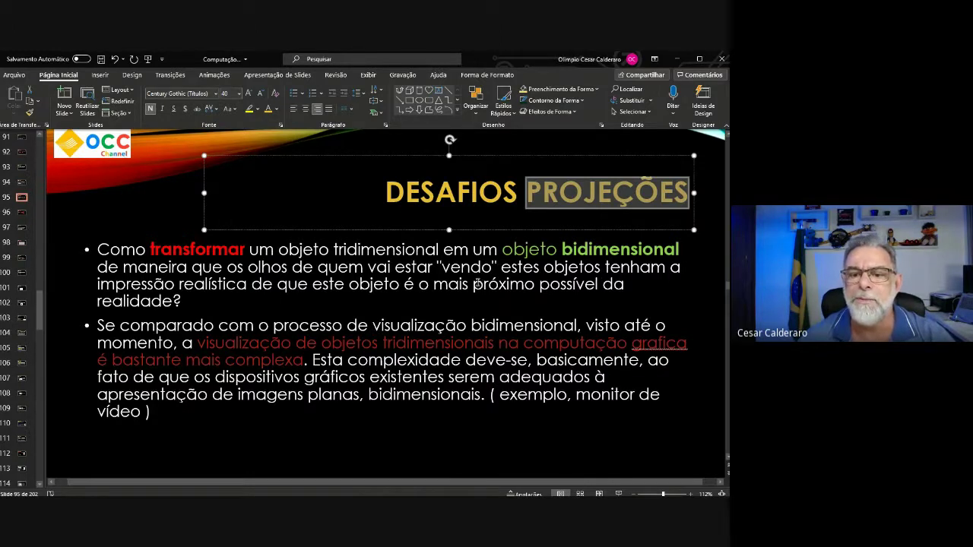
Replace the 'a' in 'grafica' with 'á' so it reads 'gráfica'
{"action": "left_click", "coordinate": [194, 301]}
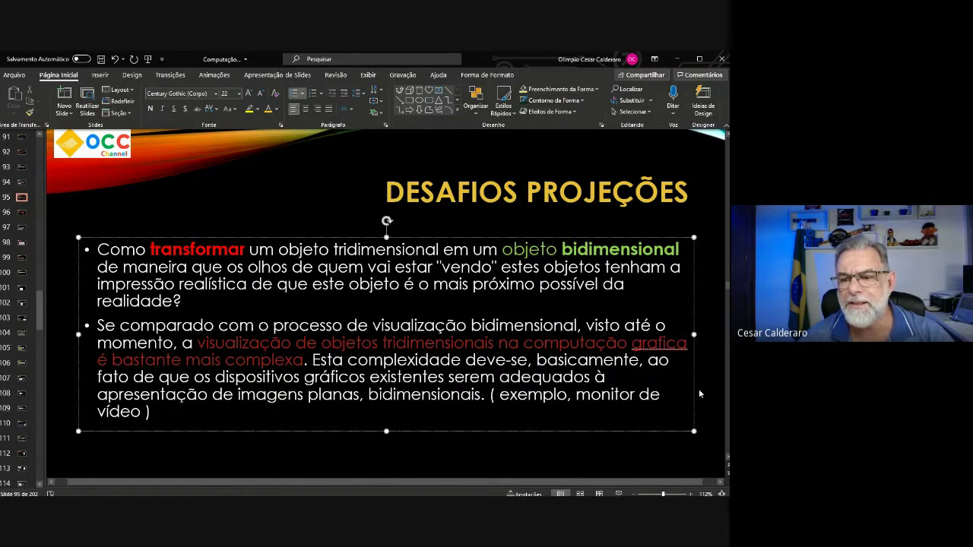
{"action": "left_click_drag", "start_coordinate": [646, 343], "coordinate": [654, 344]}
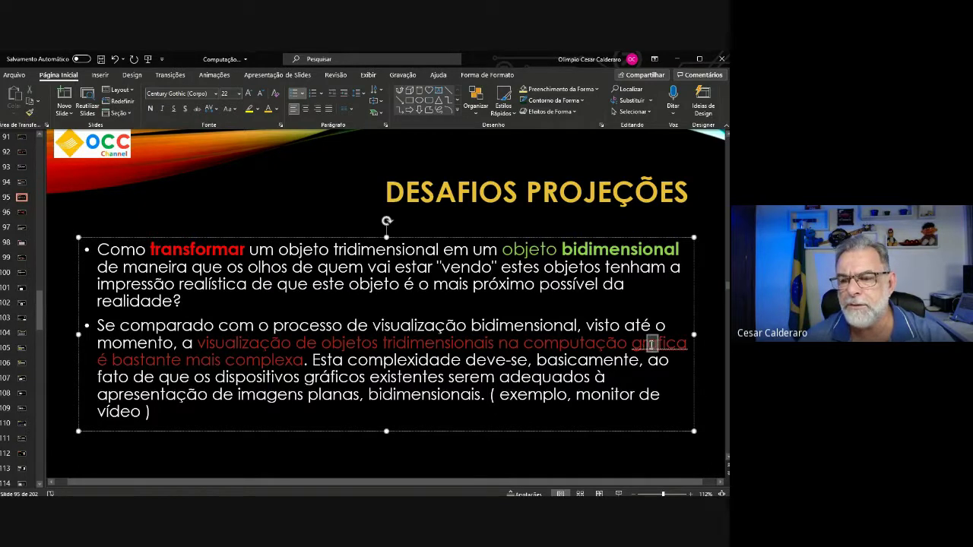
{"action": "type", "text": "á"}
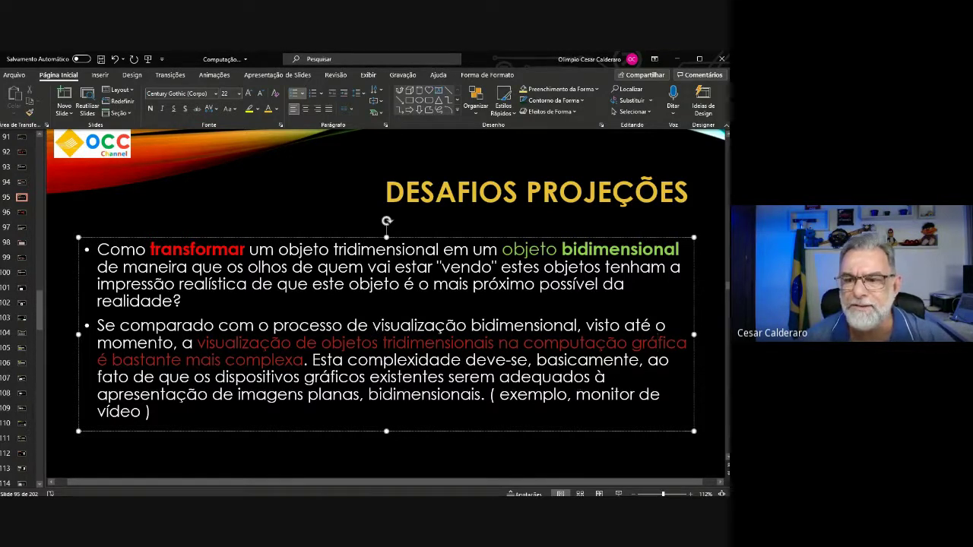
{"action": "left_click_drag", "start_coordinate": [687, 197], "coordinate": [540, 197]}
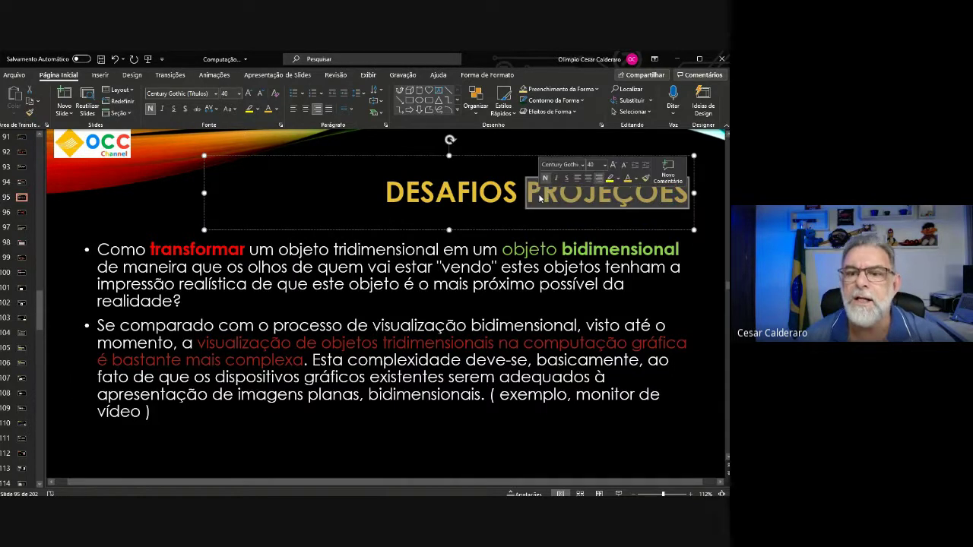
{"action": "left_click", "coordinate": [613, 164]}
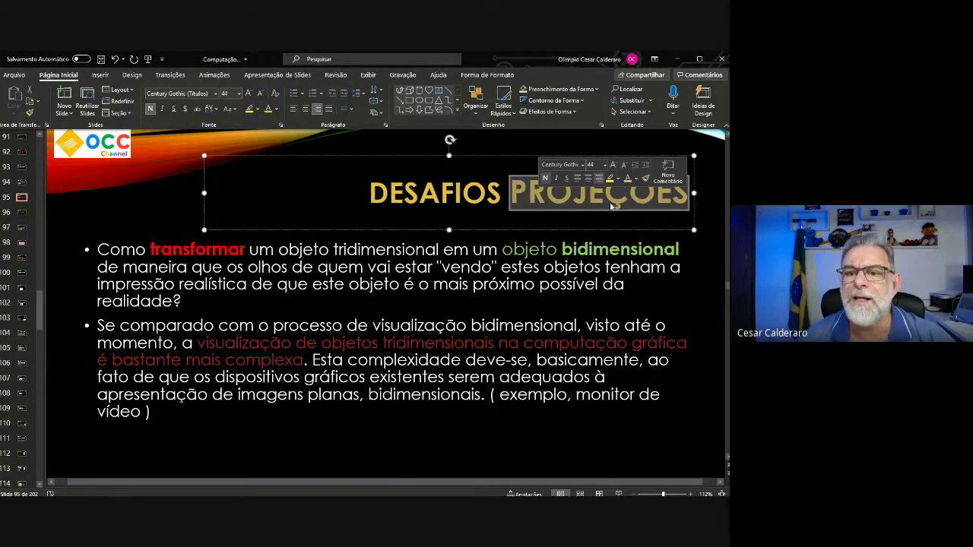
{"action": "key", "text": "Right"}
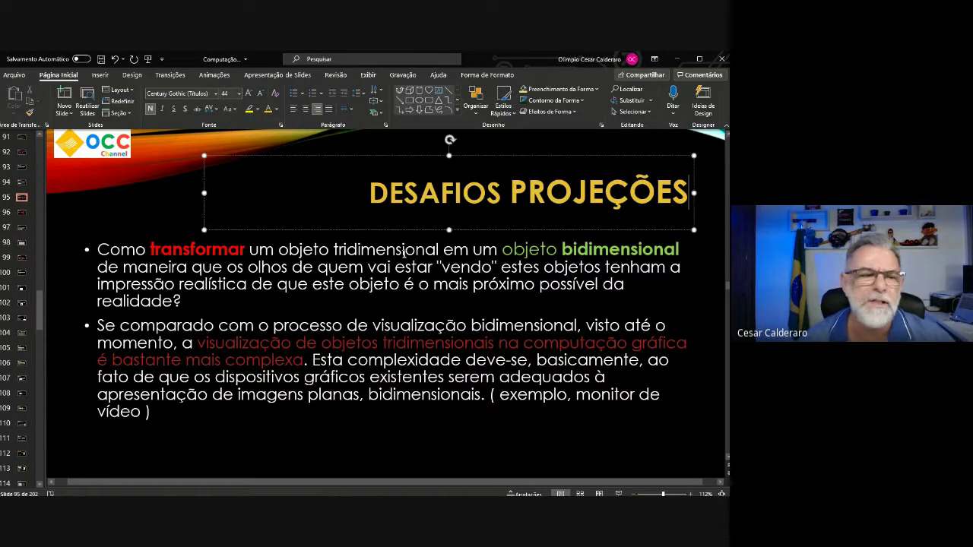
Tilt the red cube on slide 96 in 3D before moving to slide 97
{"action": "left_click", "coordinate": [22, 213]}
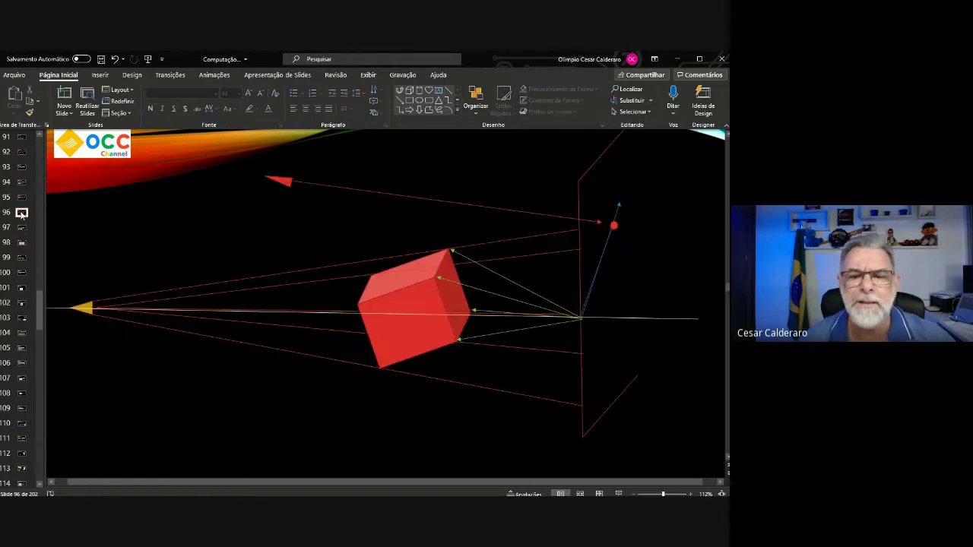
{"action": "left_click", "coordinate": [427, 298]}
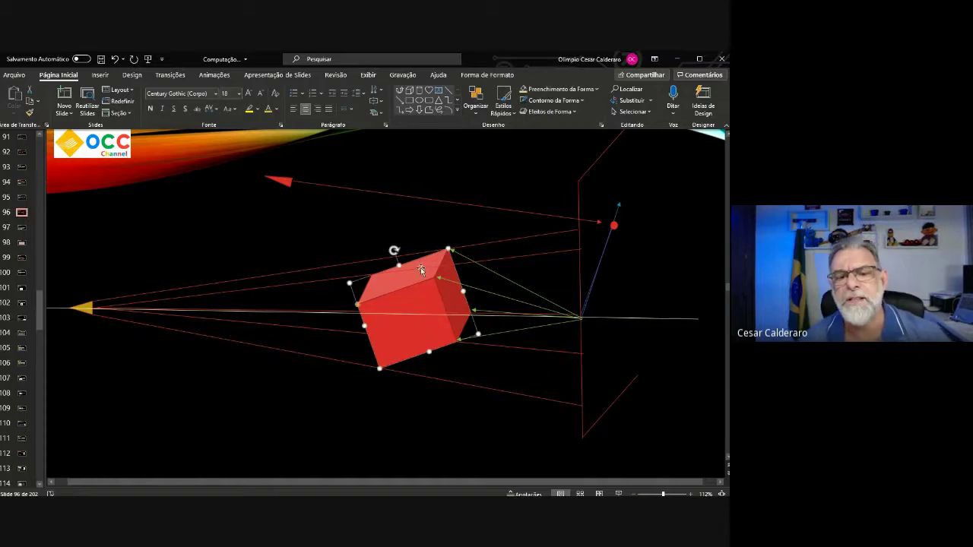
{"action": "mouse_move", "coordinate": [395, 251]}
{"action": "left_mouse_down"}
{"action": "mouse_move", "coordinate": [434, 259]}
{"action": "mouse_move", "coordinate": [419, 248]}
{"action": "left_mouse_up"}
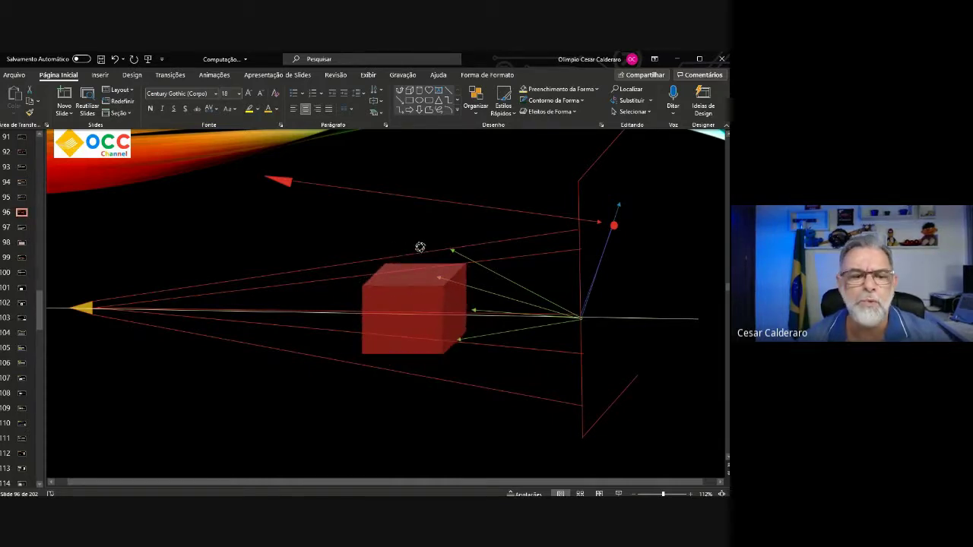
{"action": "left_click", "coordinate": [23, 228]}
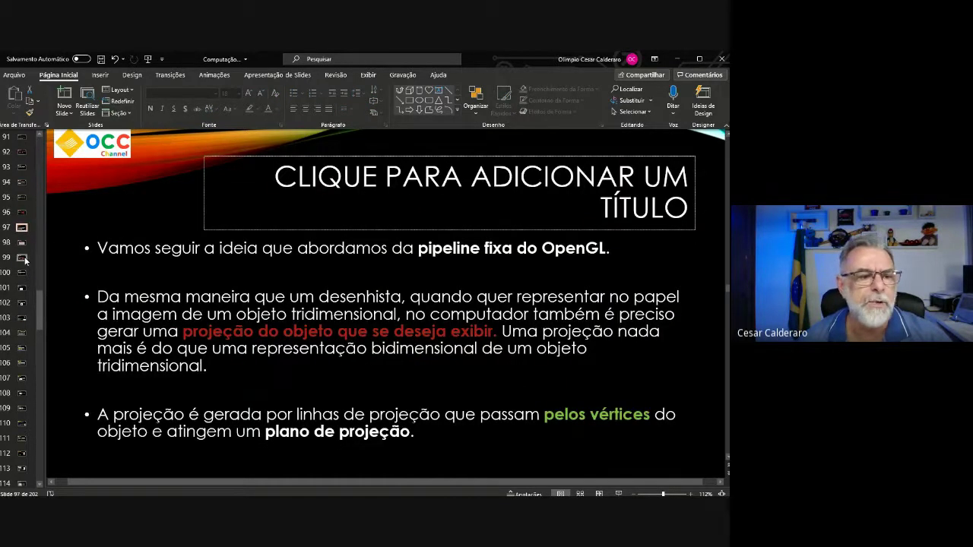
{"action": "left_click", "coordinate": [23, 258]}
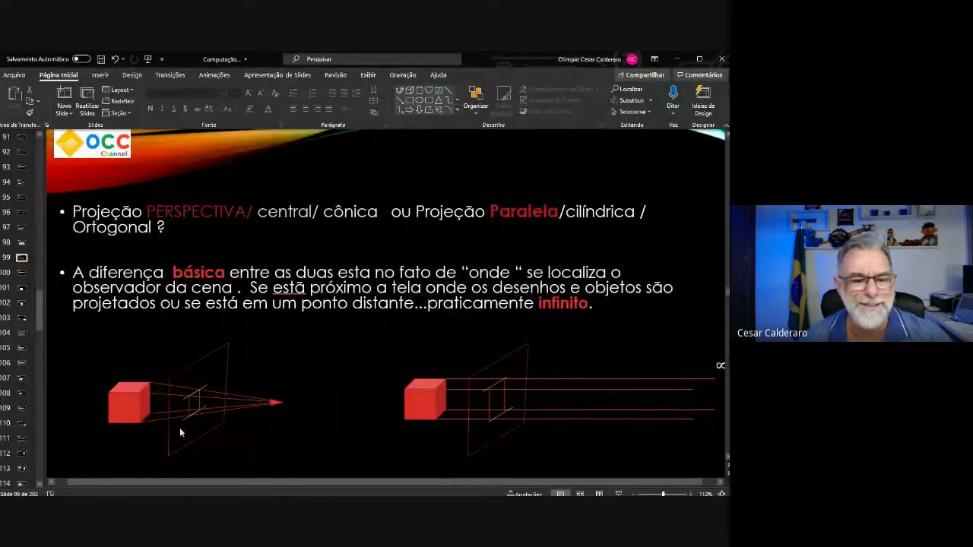
{"action": "left_click", "coordinate": [22, 213]}
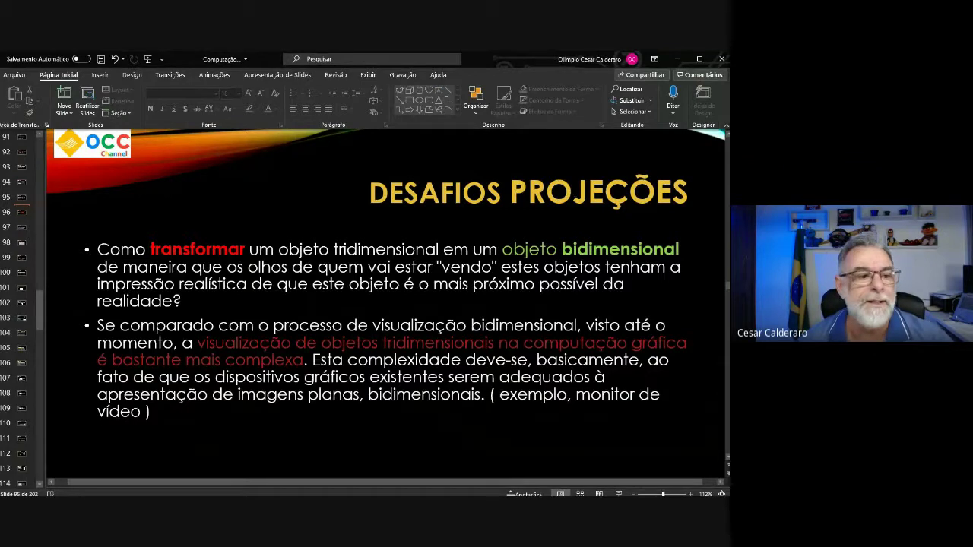
{"action": "left_click", "coordinate": [22, 213]}
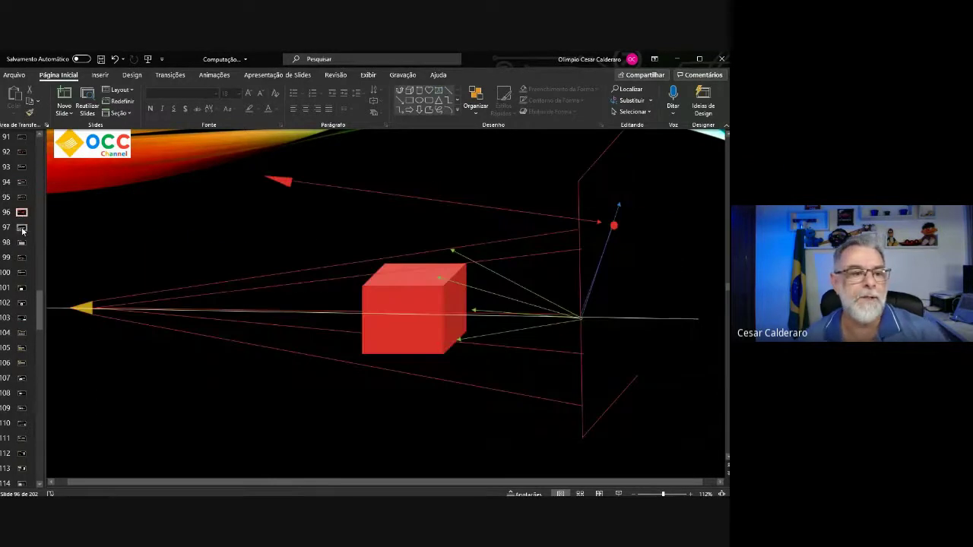
{"action": "left_click", "coordinate": [22, 228]}
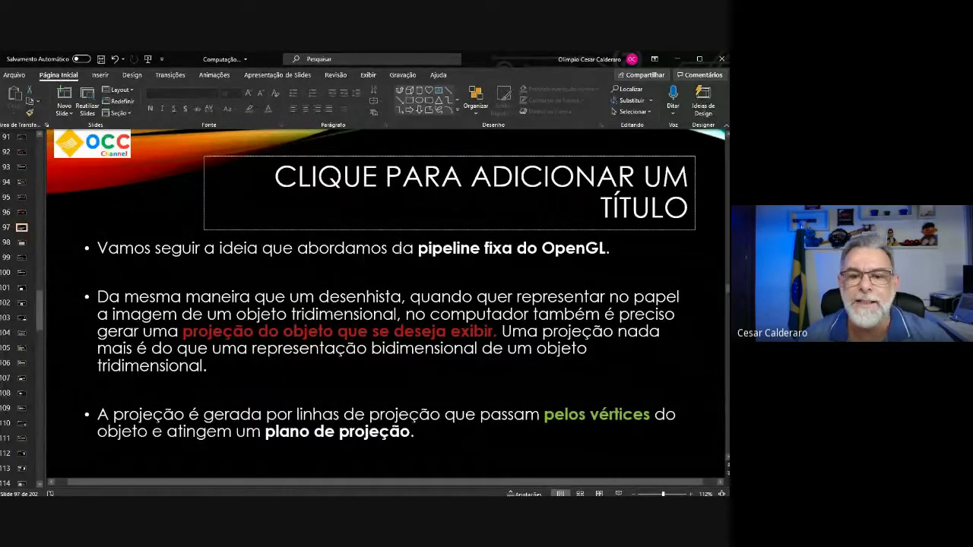
Make 'representação bidimensional de um objeto tridimensional' bold and gold
{"action": "left_click_drag", "start_coordinate": [418, 247], "coordinate": [622, 249]}
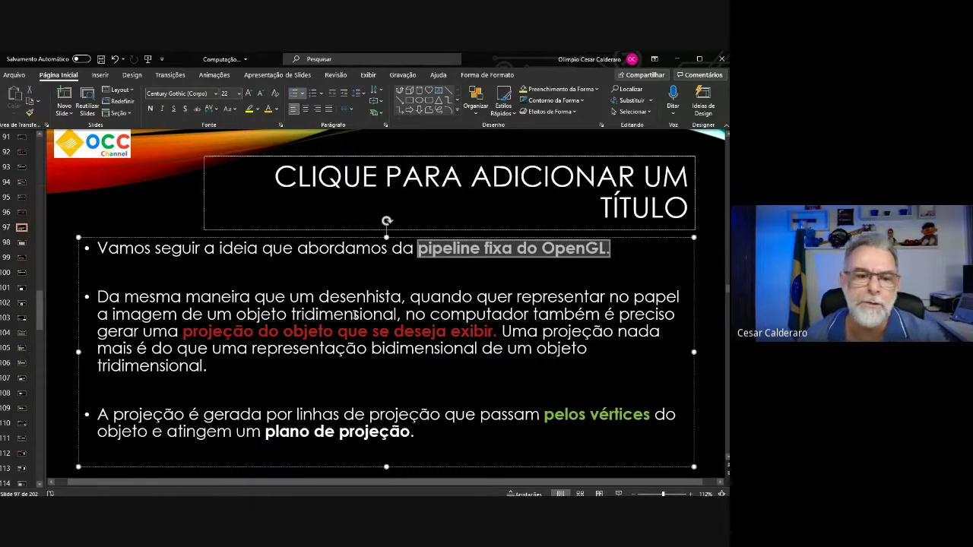
{"action": "left_click", "coordinate": [396, 314]}
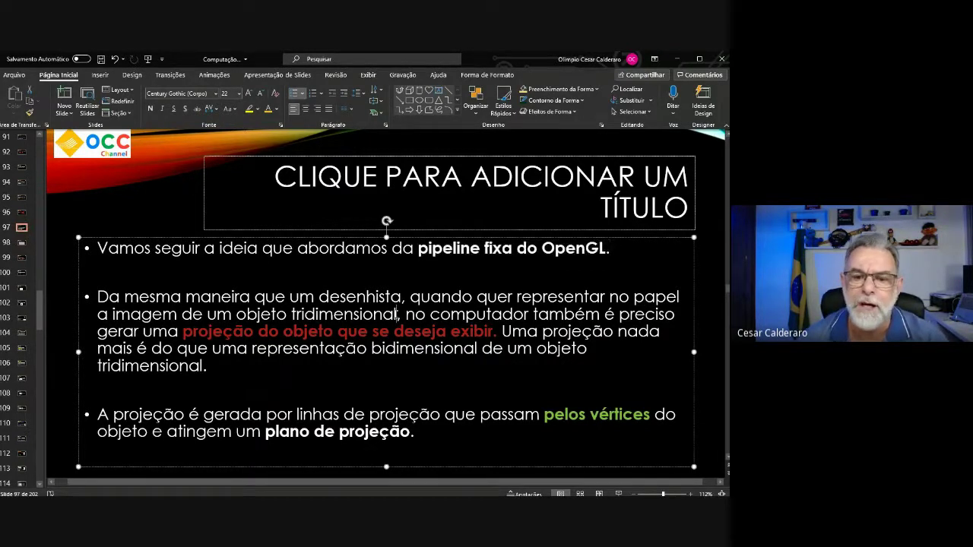
{"action": "left_click_drag", "start_coordinate": [405, 314], "coordinate": [678, 314]}
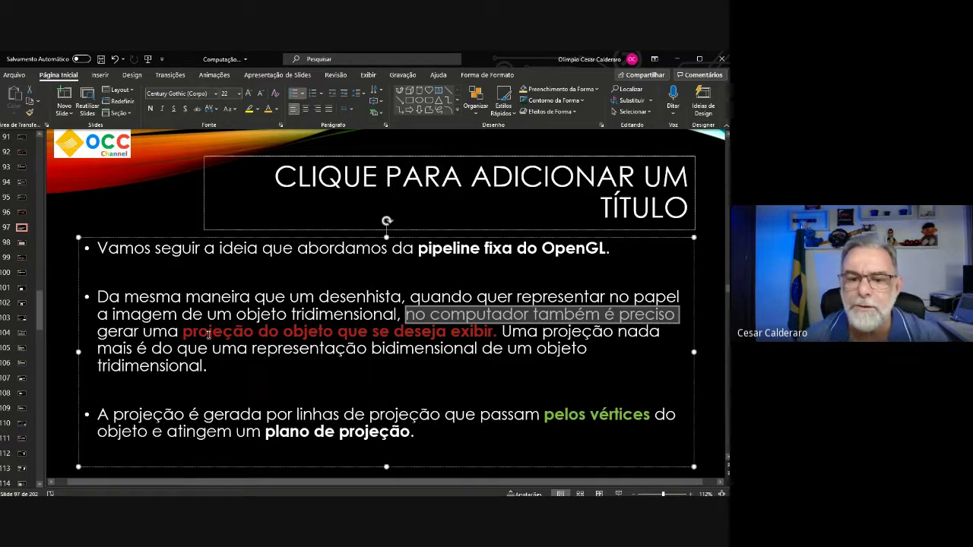
{"action": "left_click", "coordinate": [626, 337]}
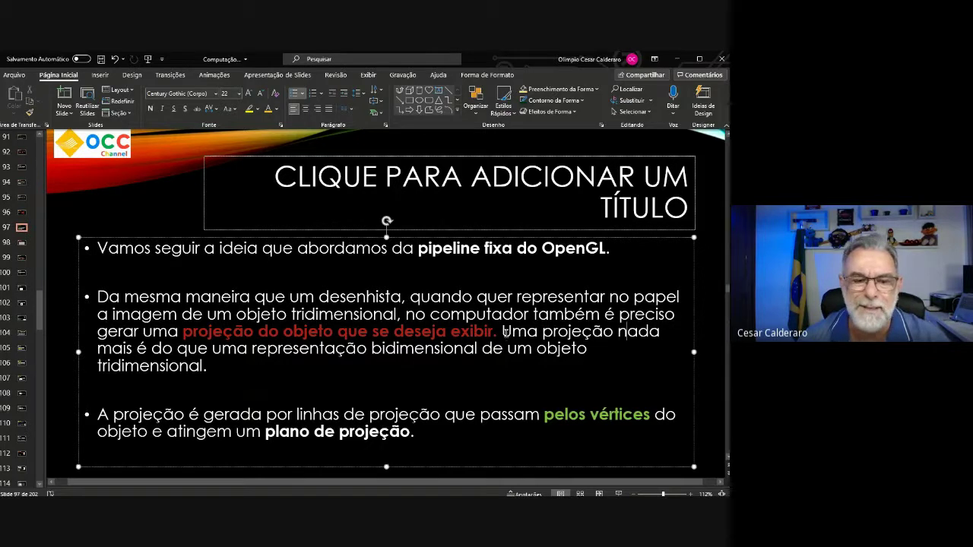
{"action": "mouse_move", "coordinate": [252, 349]}
{"action": "left_mouse_down"}
{"action": "mouse_move", "coordinate": [480, 350]}
{"action": "mouse_move", "coordinate": [246, 365]}
{"action": "left_mouse_up"}
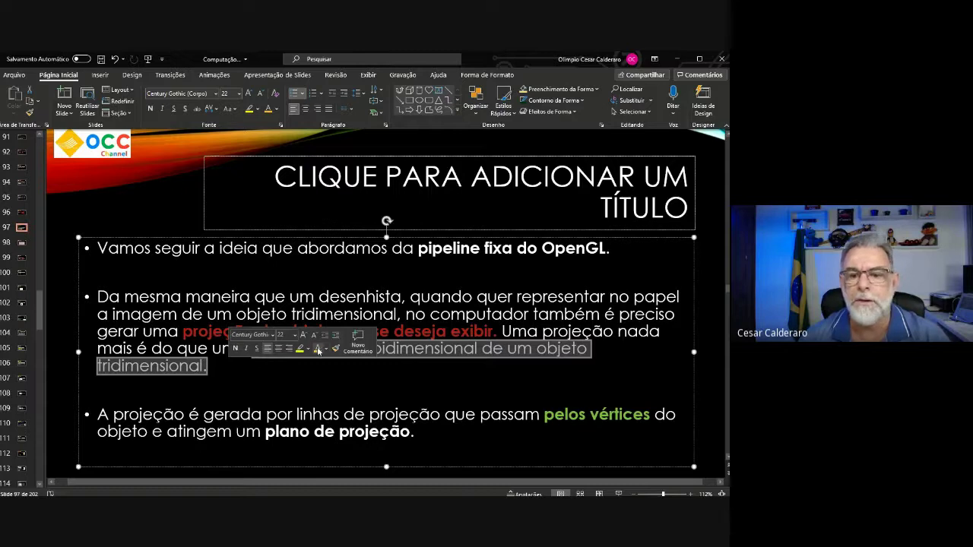
{"action": "left_click", "coordinate": [318, 349]}
{"action": "left_click", "coordinate": [149, 109]}
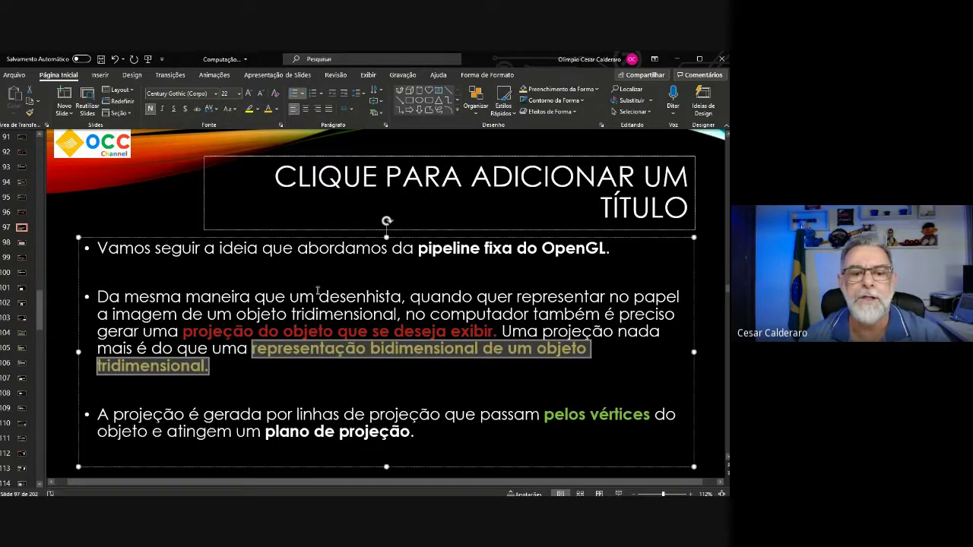
{"action": "left_click", "coordinate": [410, 386]}
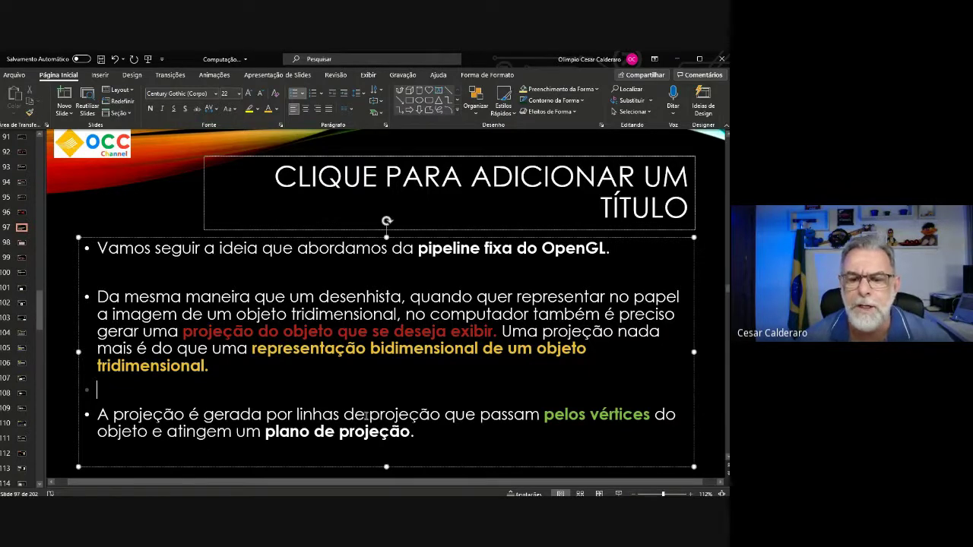
Colour 'por linhas de projeção' orange, enlarge 'pelos vértices' to 28, and delete the empty title
{"action": "left_click_drag", "start_coordinate": [443, 414], "coordinate": [267, 415]}
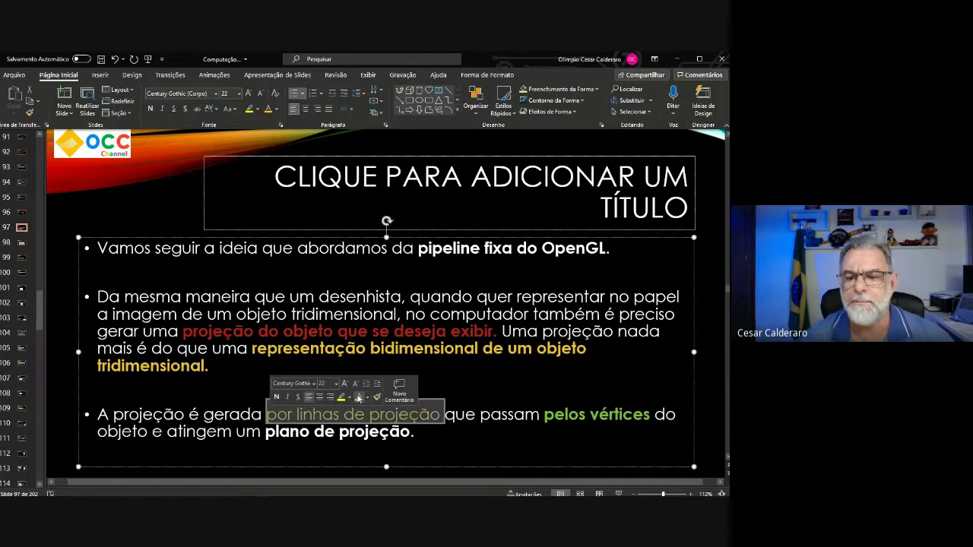
{"action": "left_click_drag", "start_coordinate": [650, 414], "coordinate": [557, 416]}
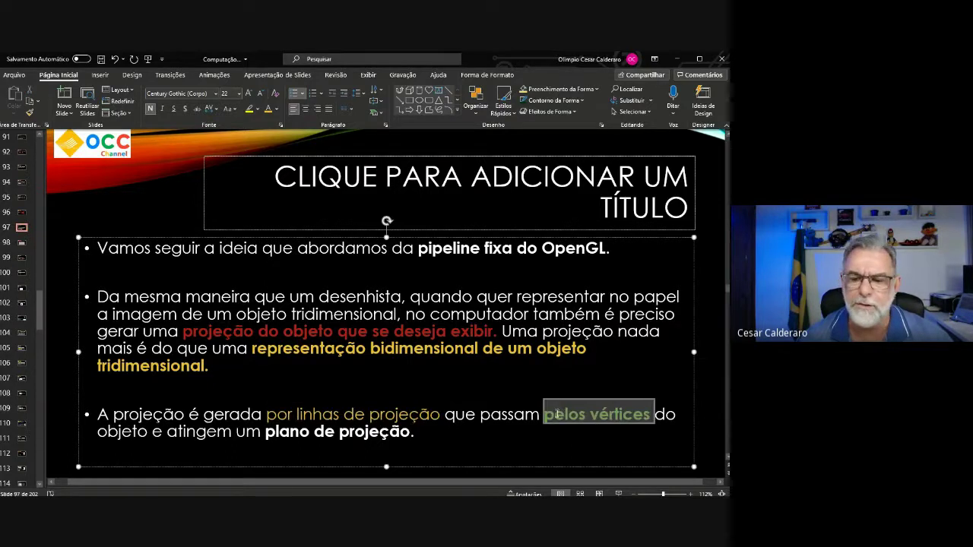
{"action": "left_click", "coordinate": [630, 384]}
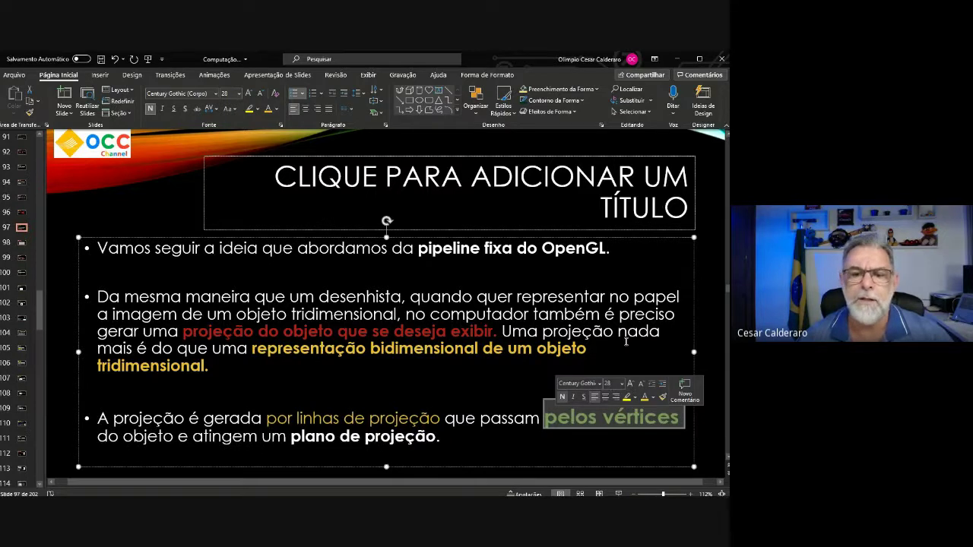
{"action": "left_click", "coordinate": [444, 156]}
{"action": "key", "text": "Delete"}
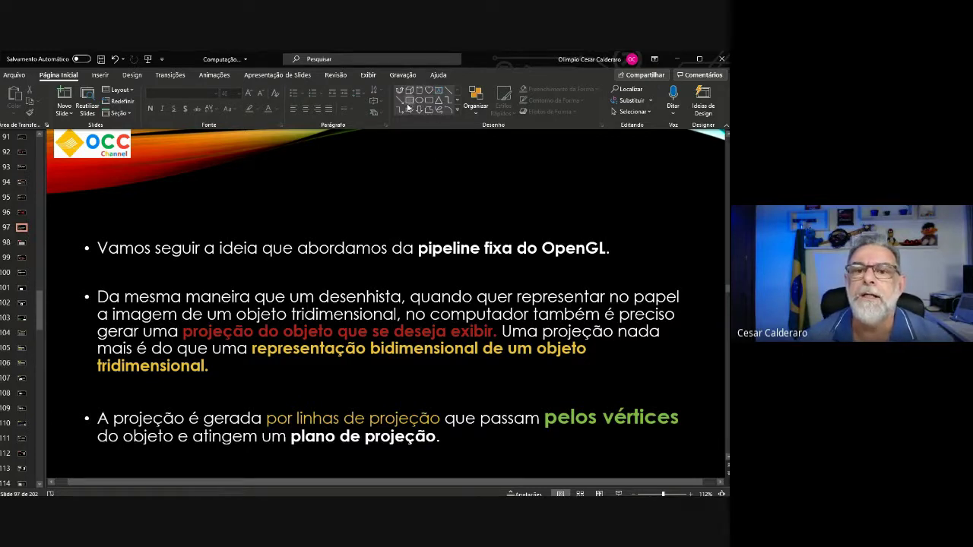
Draw a short red horizontal line near the slide top, copy it, and add a small dot
{"action": "left_click", "coordinate": [449, 89]}
{"action": "left_click_drag", "start_coordinate": [339, 171], "coordinate": [406, 172]}
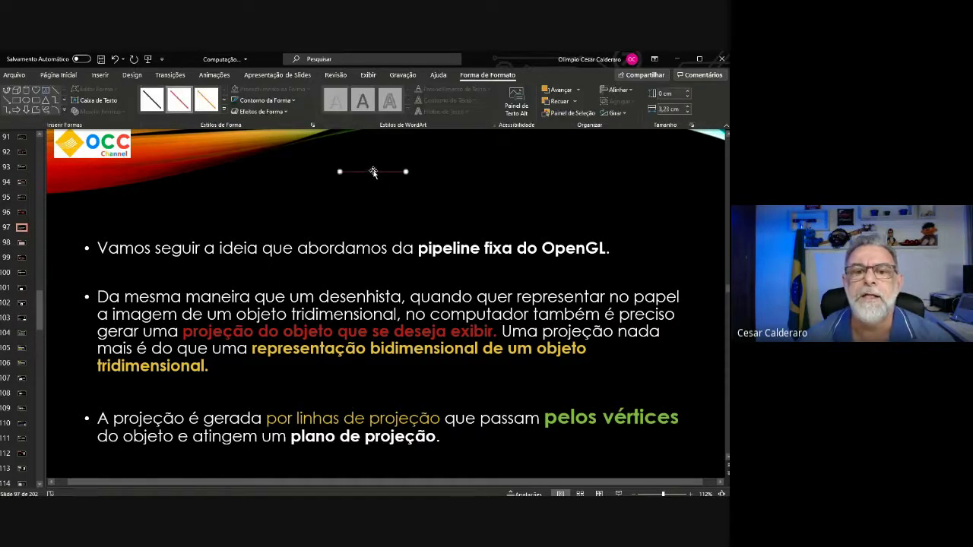
{"action": "mouse_move", "coordinate": [376, 175]}
{"action": "left_mouse_down"}
{"action": "mouse_move", "coordinate": [496, 175]}
{"action": "mouse_move", "coordinate": [452, 170]}
{"action": "left_mouse_up"}
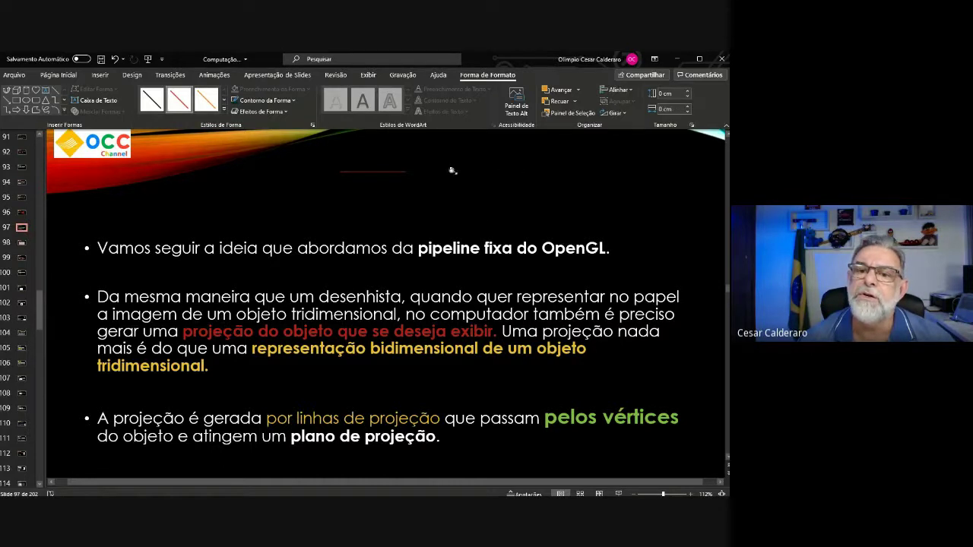
{"action": "left_click", "coordinate": [478, 217]}
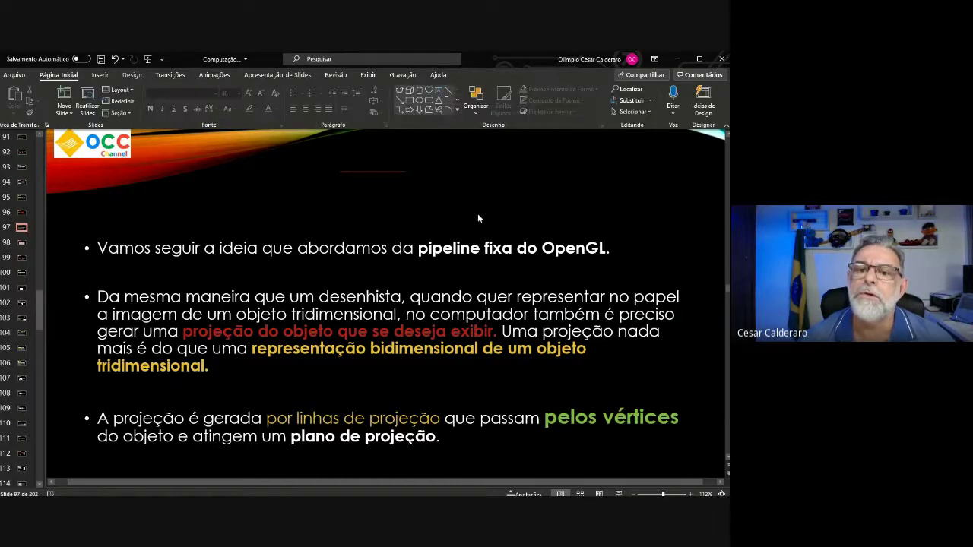
{"action": "left_click", "coordinate": [420, 99]}
{"action": "left_click_drag", "start_coordinate": [434, 168], "coordinate": [438, 173]}
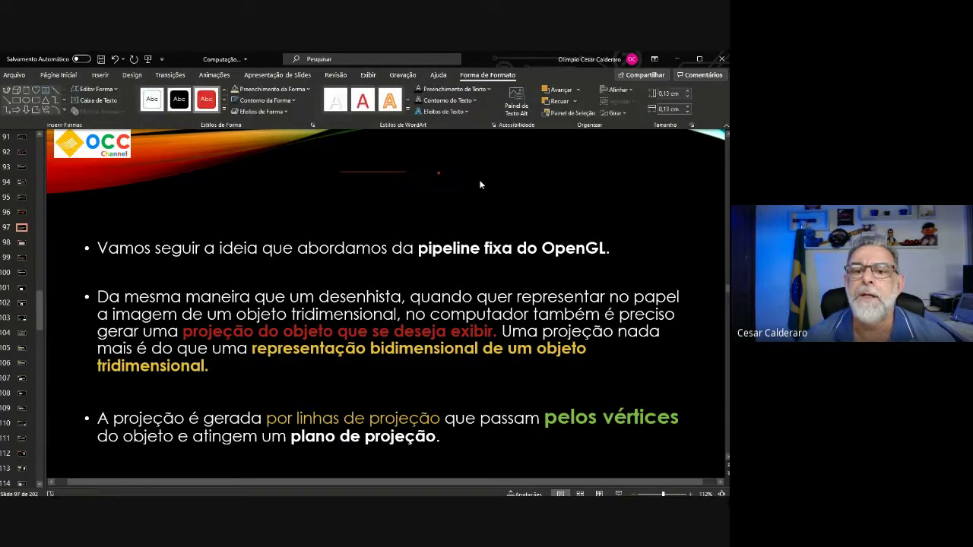
{"action": "left_click", "coordinate": [439, 192]}
{"action": "left_click", "coordinate": [439, 173]}
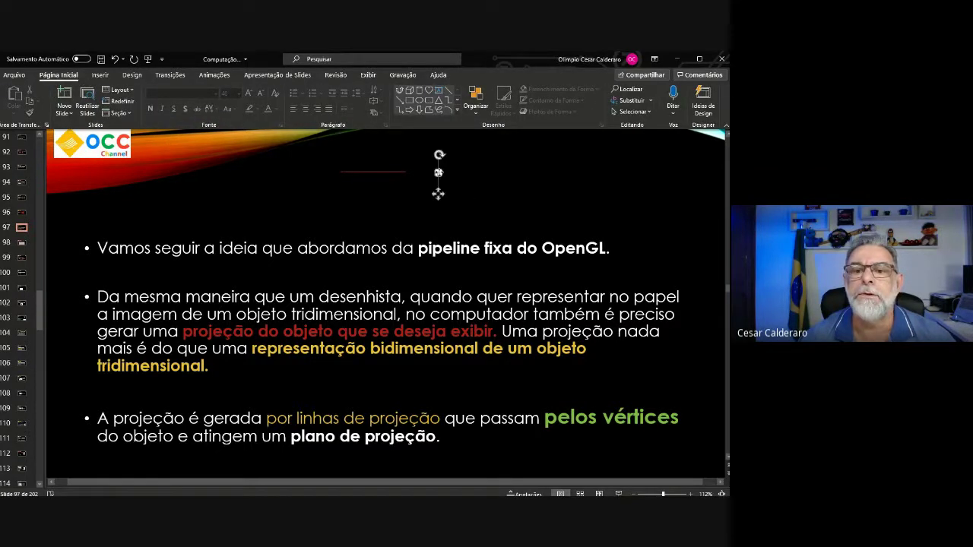
{"action": "left_click_drag", "start_coordinate": [439, 193], "coordinate": [514, 193]}
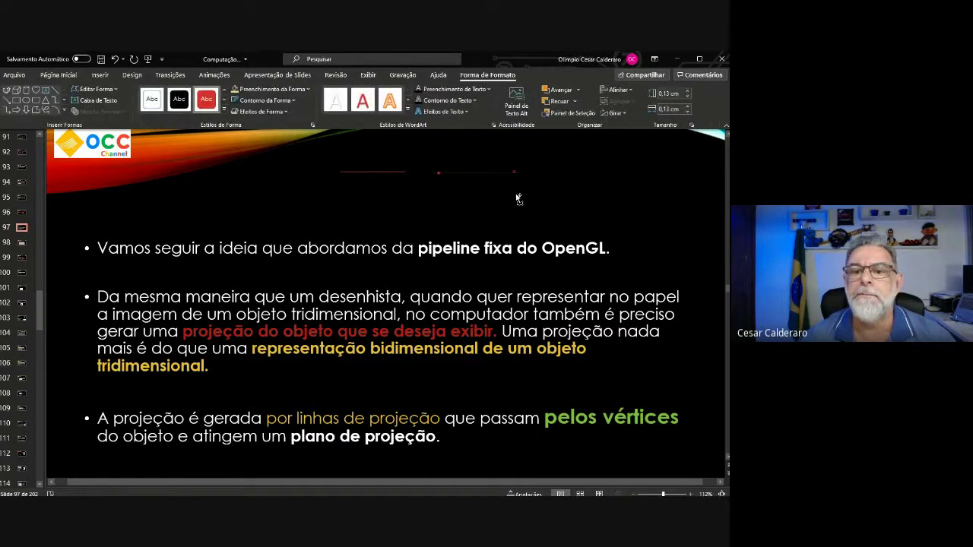
{"action": "left_click", "coordinate": [375, 173]}
{"action": "mouse_move", "coordinate": [387, 173]}
{"action": "left_mouse_down"}
{"action": "mouse_move", "coordinate": [568, 168]}
{"action": "mouse_move", "coordinate": [558, 176]}
{"action": "mouse_move", "coordinate": [568, 144]}
{"action": "left_mouse_up"}
{"action": "left_click", "coordinate": [578, 172]}
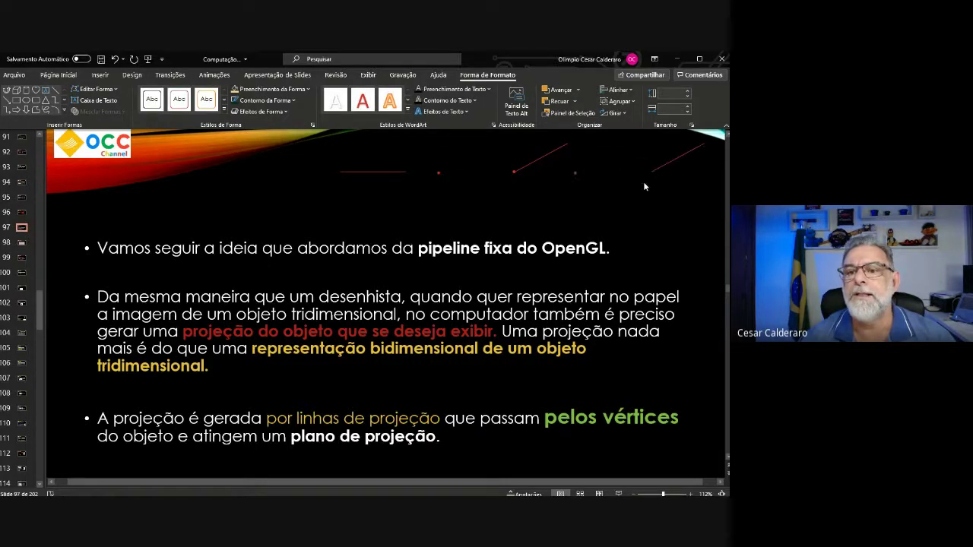
{"action": "key", "text": "Escape"}
Close the small red triangle outline and delete the red line extending right from it
{"action": "left_click", "coordinate": [541, 157]}
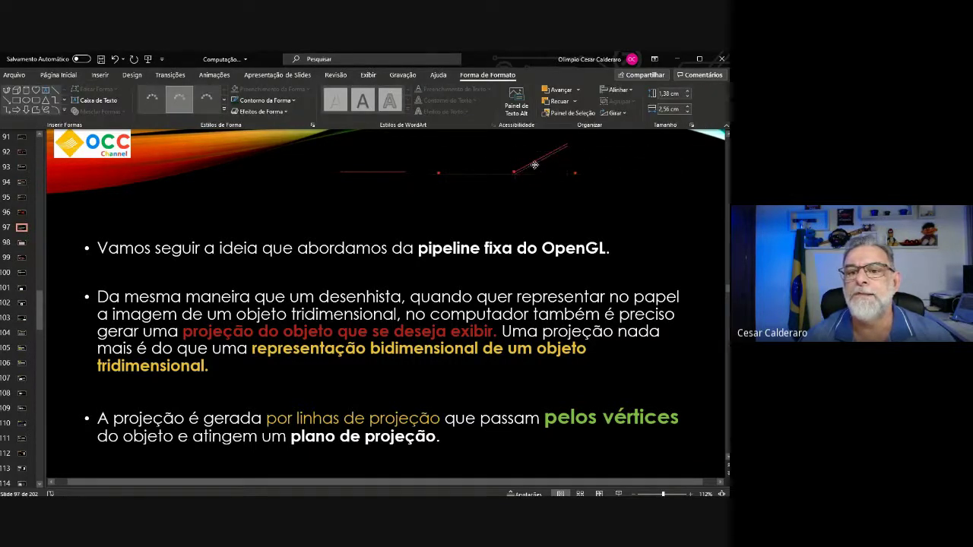
{"action": "mouse_move", "coordinate": [534, 165]}
{"action": "left_mouse_down"}
{"action": "mouse_move", "coordinate": [542, 194]}
{"action": "mouse_move", "coordinate": [515, 174]}
{"action": "left_mouse_up"}
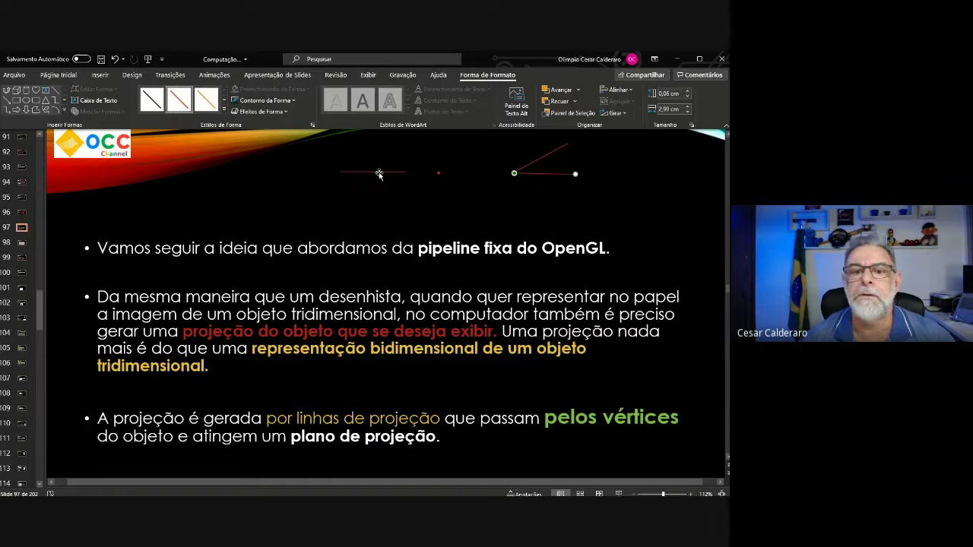
{"action": "left_click", "coordinate": [651, 174]}
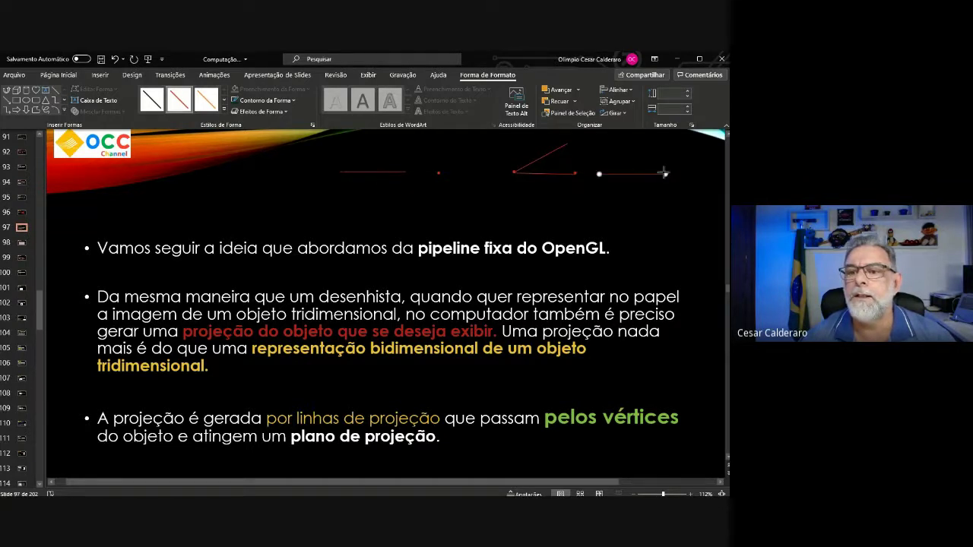
{"action": "mouse_move", "coordinate": [595, 153]}
{"action": "left_mouse_down"}
{"action": "mouse_move", "coordinate": [595, 174]}
{"action": "mouse_move", "coordinate": [567, 155]}
{"action": "mouse_move", "coordinate": [575, 171]}
{"action": "left_mouse_up"}
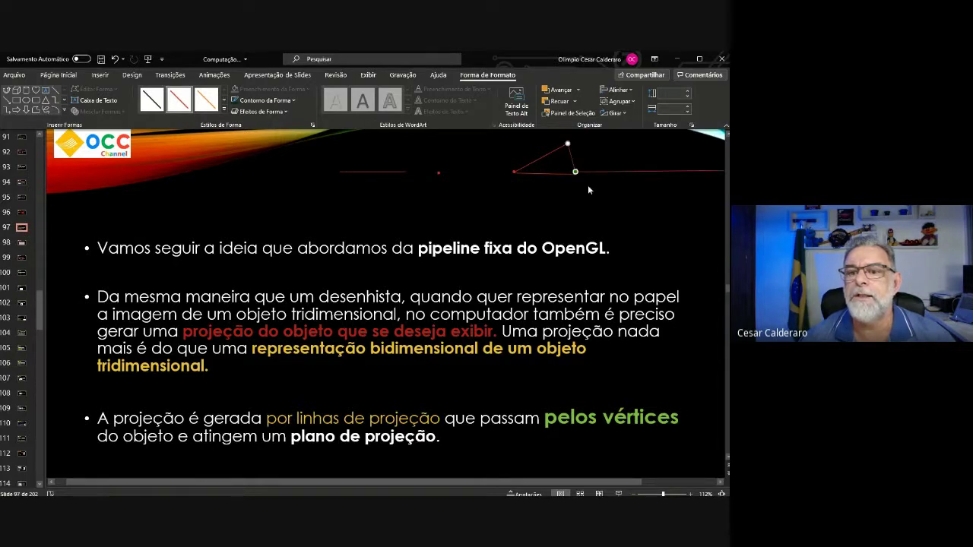
{"action": "left_click", "coordinate": [587, 185]}
{"action": "left_click", "coordinate": [439, 172]}
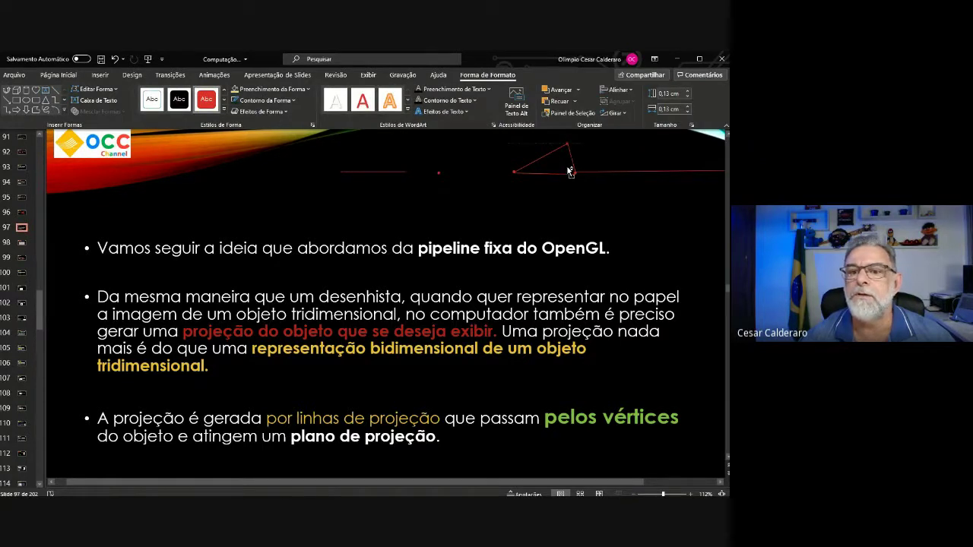
{"action": "left_click", "coordinate": [608, 211]}
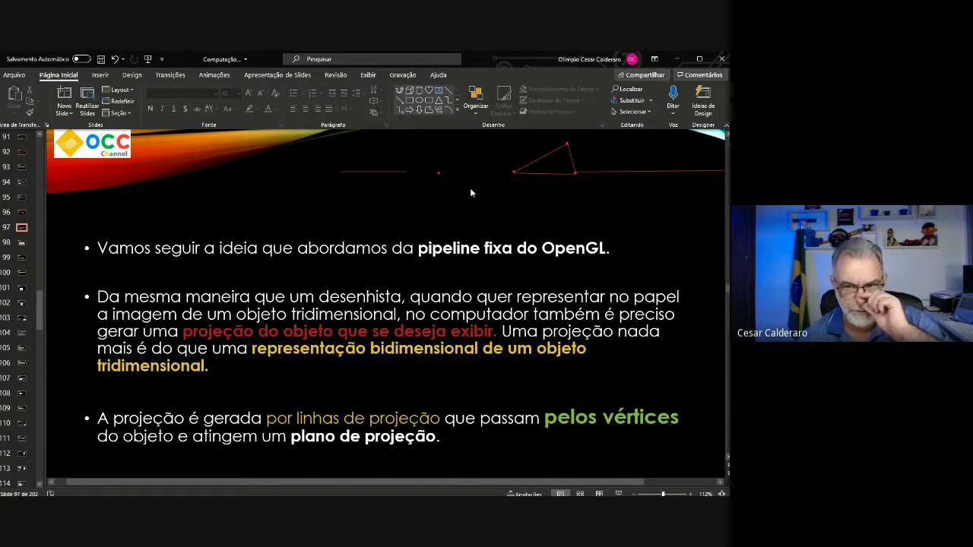
{"action": "left_click", "coordinate": [604, 172]}
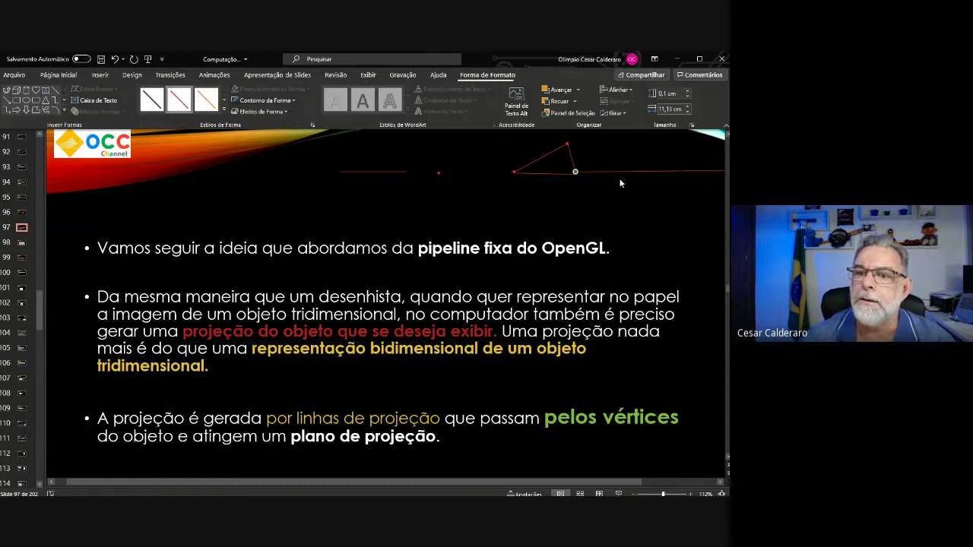
{"action": "key", "text": "Delete"}
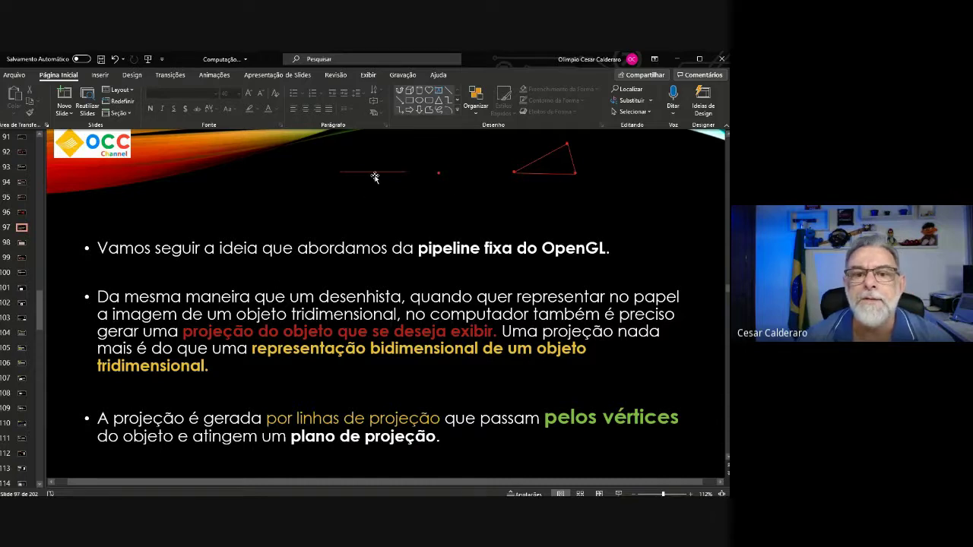
Draw a red 3D cube above the first bullet, set its outline colour, and nudge it up-left
{"action": "left_click", "coordinate": [409, 90]}
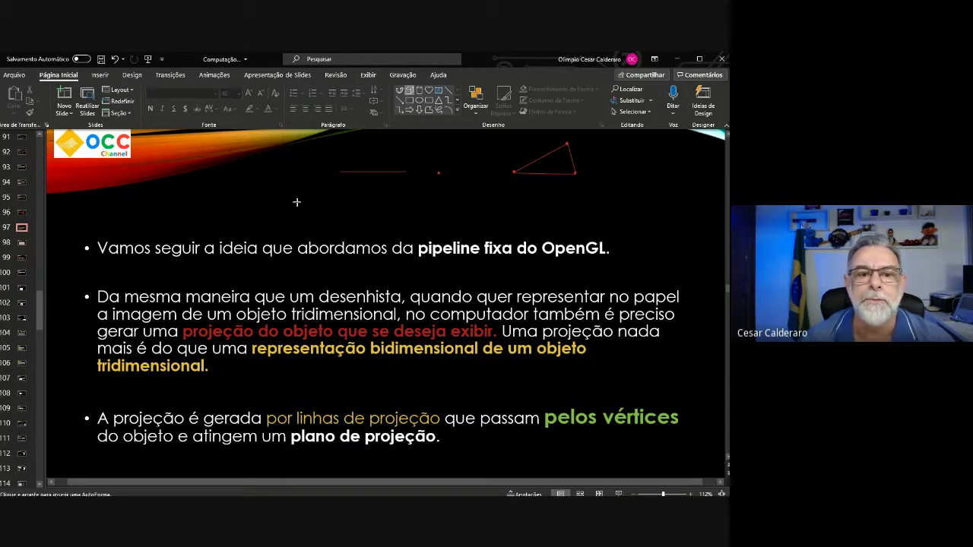
{"action": "left_click_drag", "start_coordinate": [289, 202], "coordinate": [331, 231]}
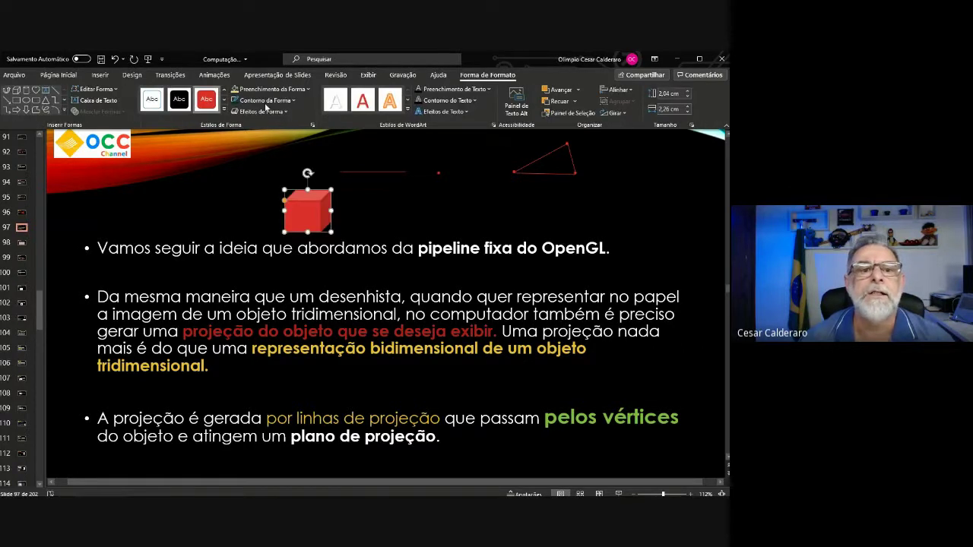
{"action": "left_click", "coordinate": [293, 100]}
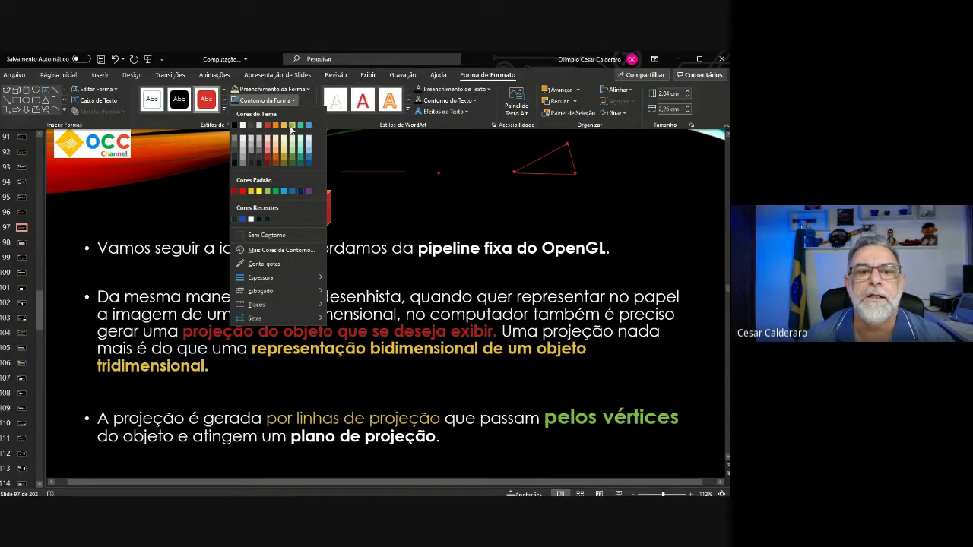
{"action": "left_click", "coordinate": [291, 129]}
{"action": "left_click", "coordinate": [388, 199]}
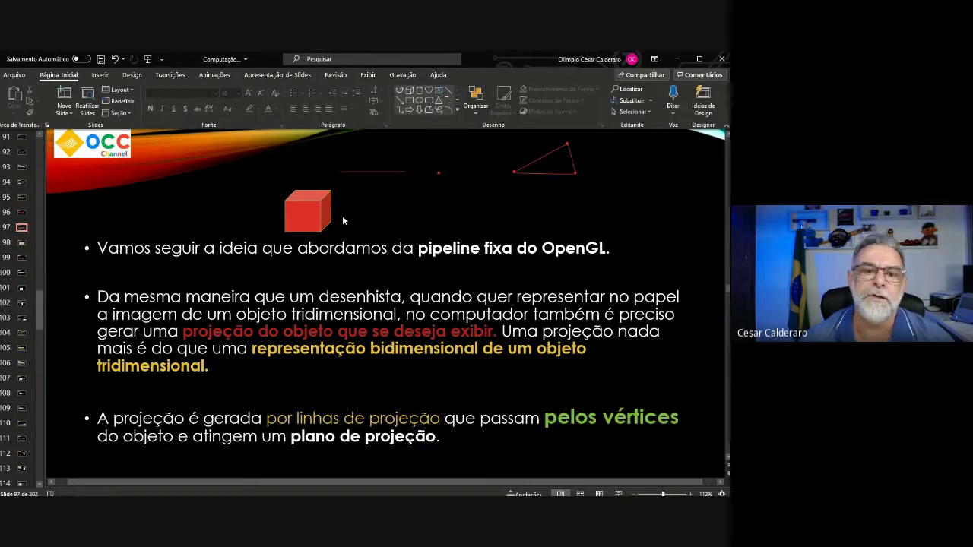
{"action": "left_click_drag", "start_coordinate": [329, 225], "coordinate": [310, 217]}
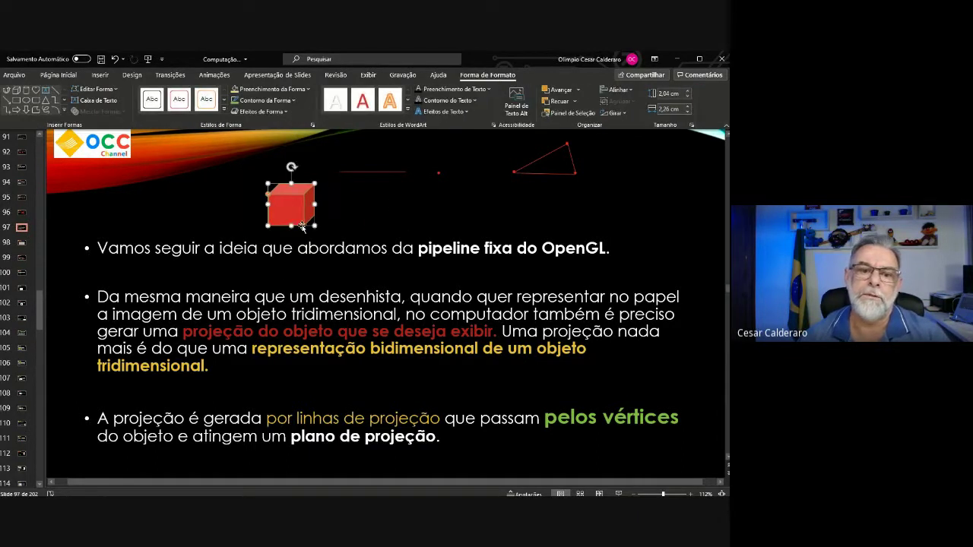
{"action": "left_click", "coordinate": [376, 226]}
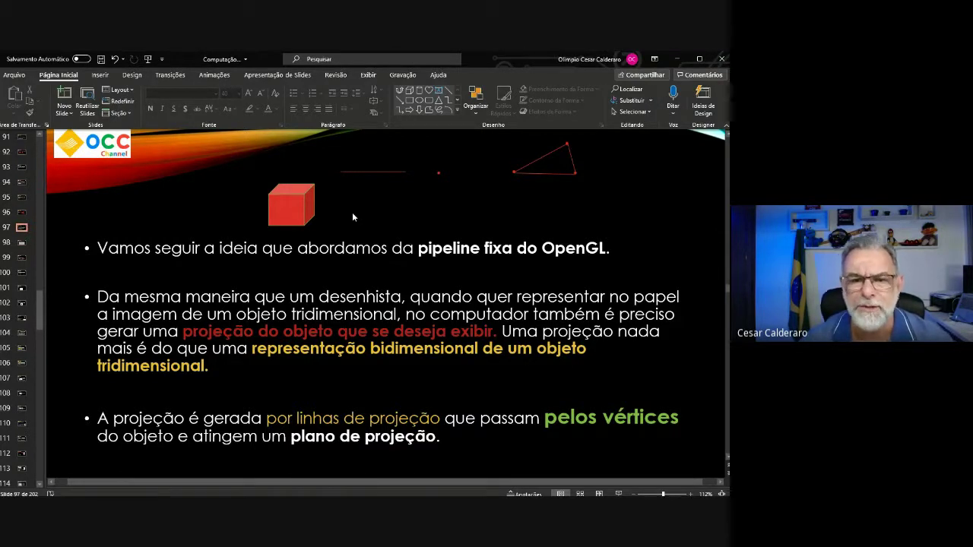
Move the short horizontal line down beside the cube, recolour it, and lengthen it rightward
{"action": "left_click", "coordinate": [387, 172]}
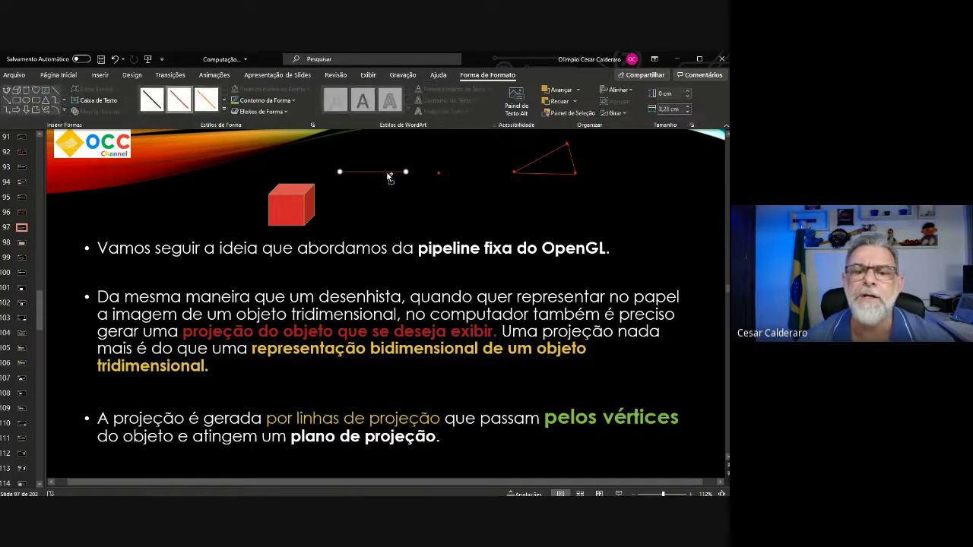
{"action": "mouse_move", "coordinate": [388, 175]}
{"action": "left_mouse_down"}
{"action": "mouse_move", "coordinate": [388, 229]}
{"action": "mouse_move", "coordinate": [403, 229]}
{"action": "left_mouse_up"}
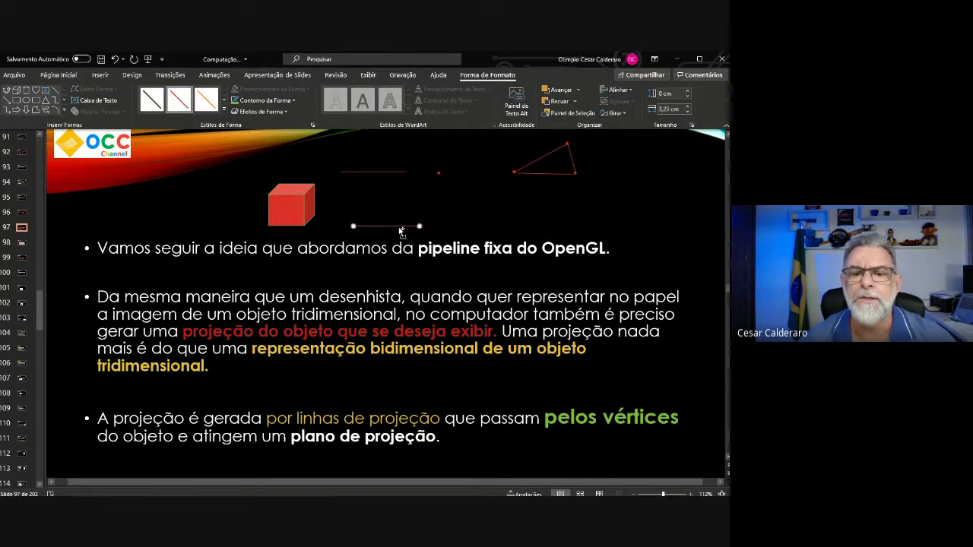
{"action": "left_click", "coordinate": [293, 101]}
{"action": "left_click", "coordinate": [310, 190]}
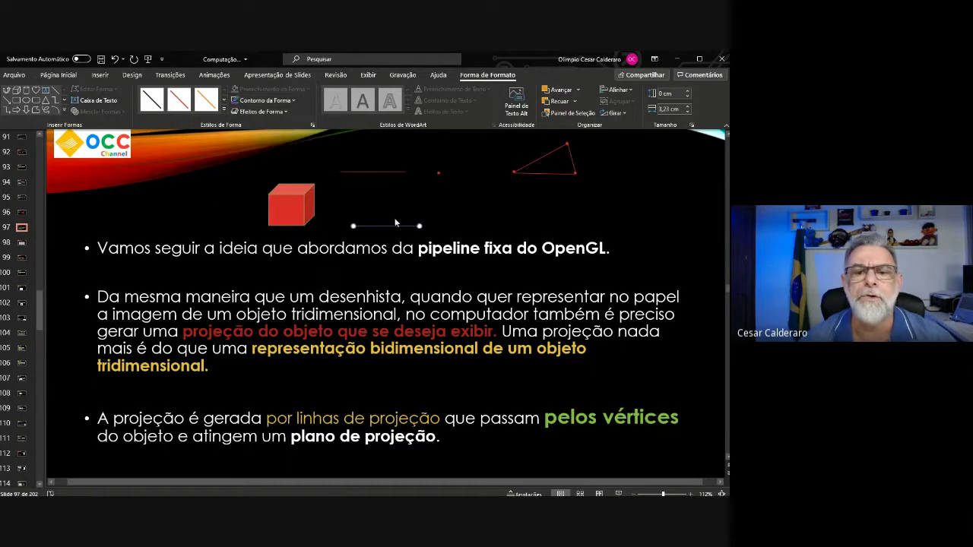
{"action": "left_click_drag", "start_coordinate": [420, 226], "coordinate": [475, 224]}
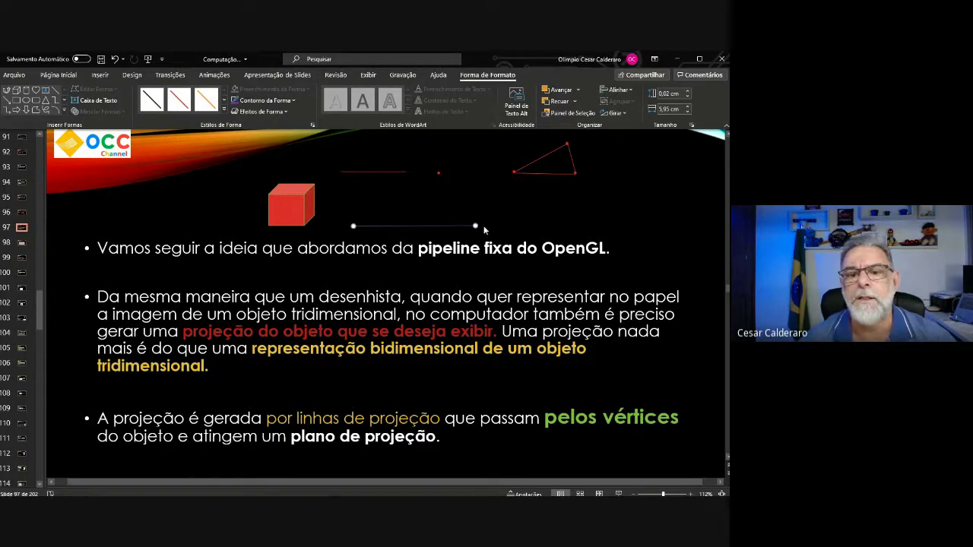
Draw a diagonal and a 2¼ pt vertical red line forming the right triangle
{"action": "left_click", "coordinate": [6, 100]}
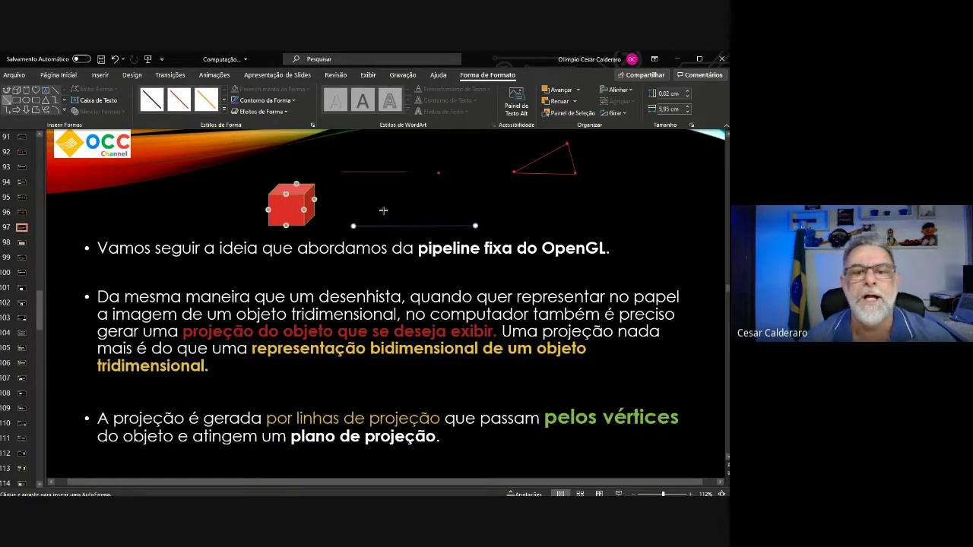
{"action": "left_click_drag", "start_coordinate": [353, 226], "coordinate": [416, 192]}
{"action": "left_click", "coordinate": [406, 231]}
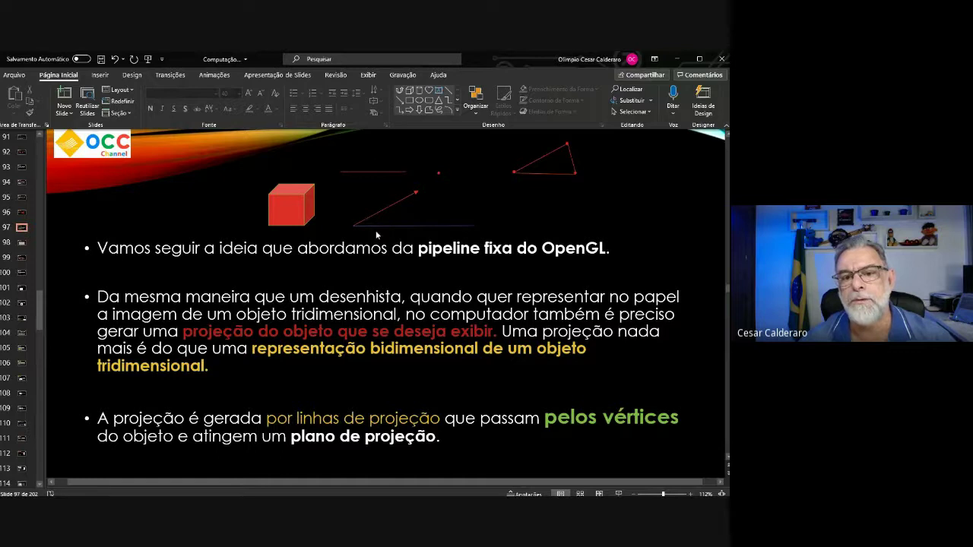
{"action": "left_click", "coordinate": [447, 90]}
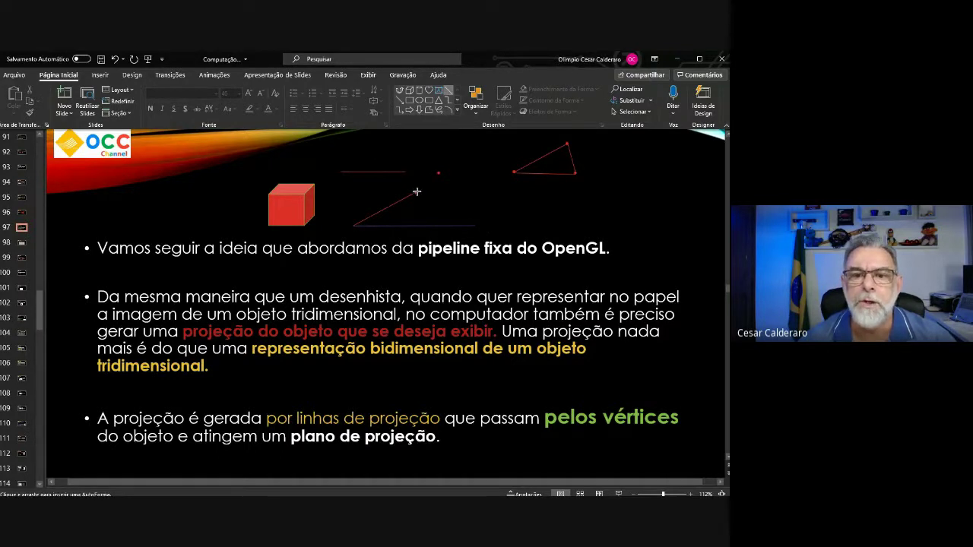
{"action": "left_click_drag", "start_coordinate": [418, 191], "coordinate": [418, 225]}
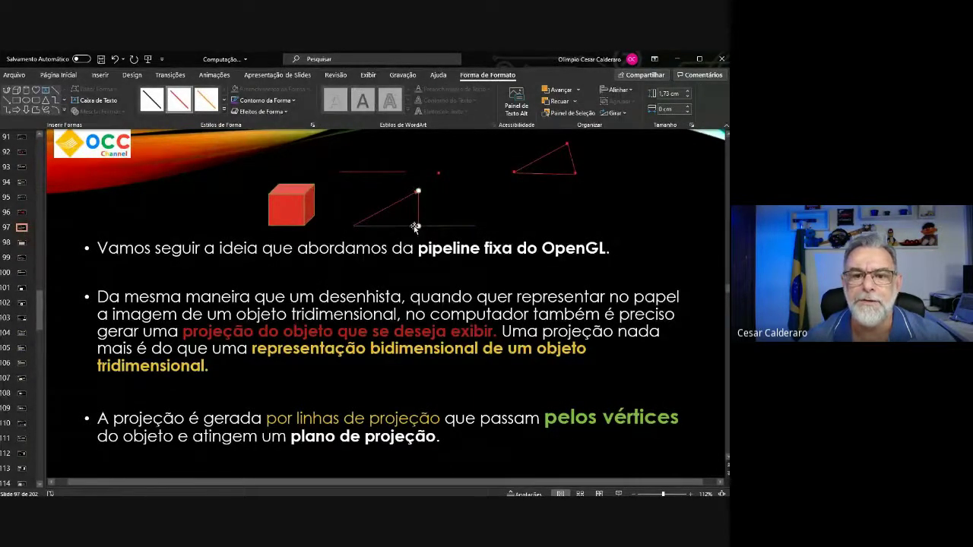
{"action": "left_click", "coordinate": [293, 101]}
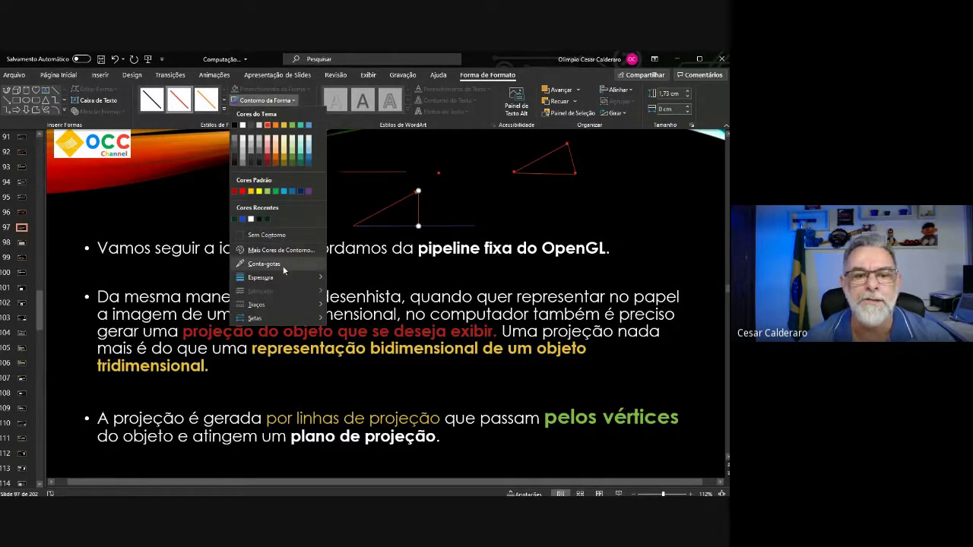
{"action": "mouse_move", "coordinate": [285, 276]}
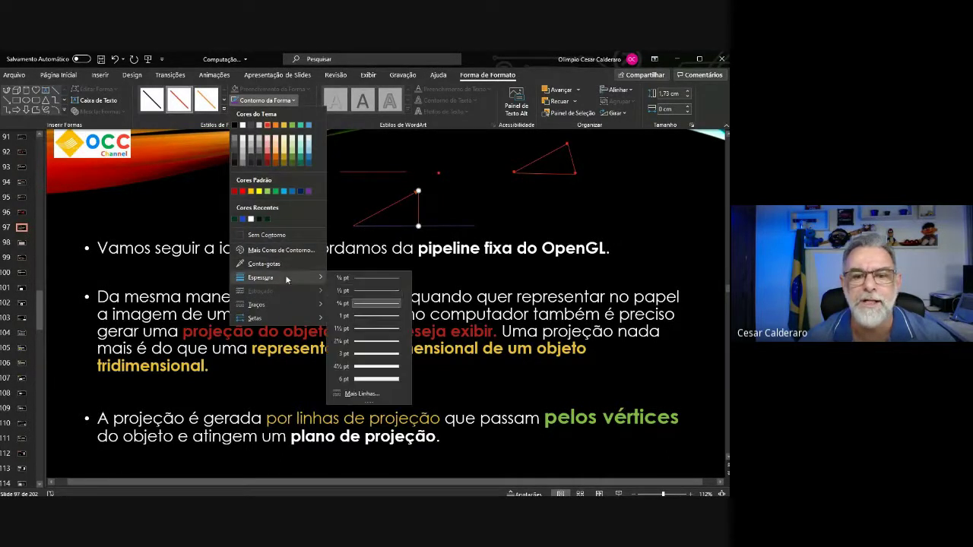
{"action": "left_click", "coordinate": [372, 342]}
{"action": "left_click", "coordinate": [373, 337]}
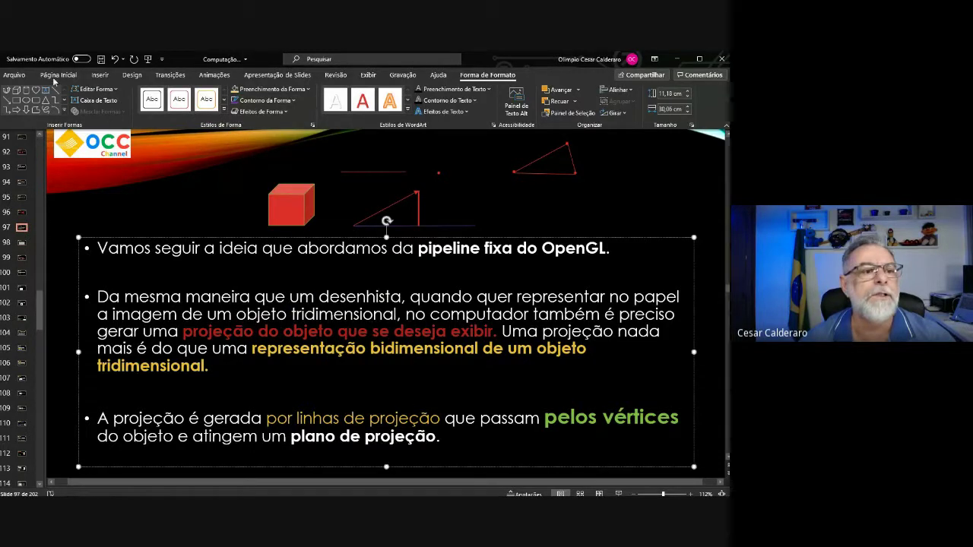
Add a yellow 4½ pt line along the triangle's base
{"action": "left_click", "coordinate": [7, 100]}
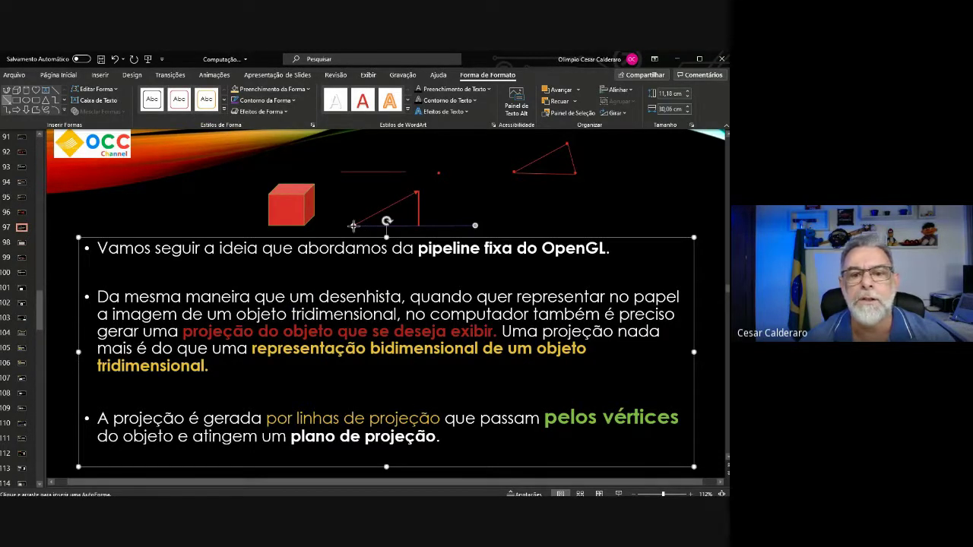
{"action": "left_click_drag", "start_coordinate": [352, 225], "coordinate": [417, 225]}
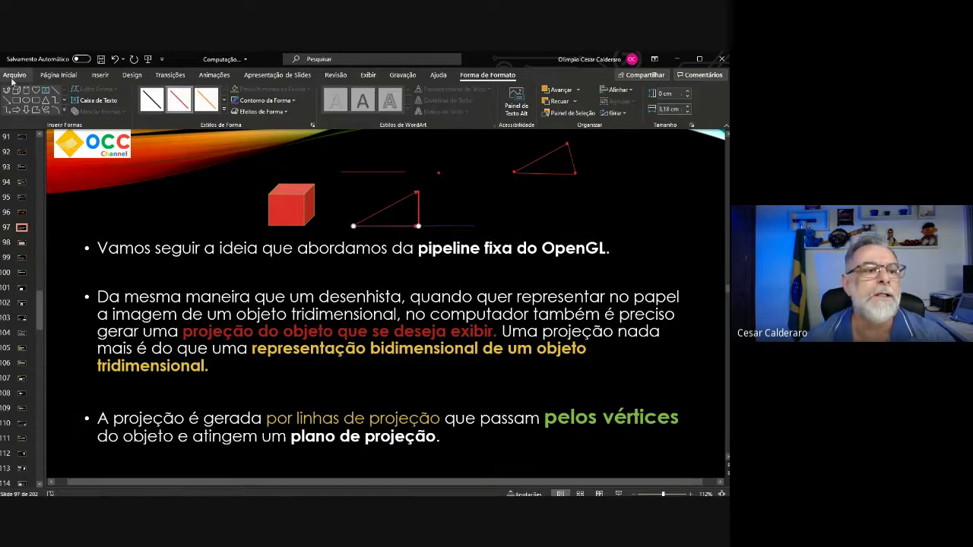
{"action": "left_click", "coordinate": [293, 103]}
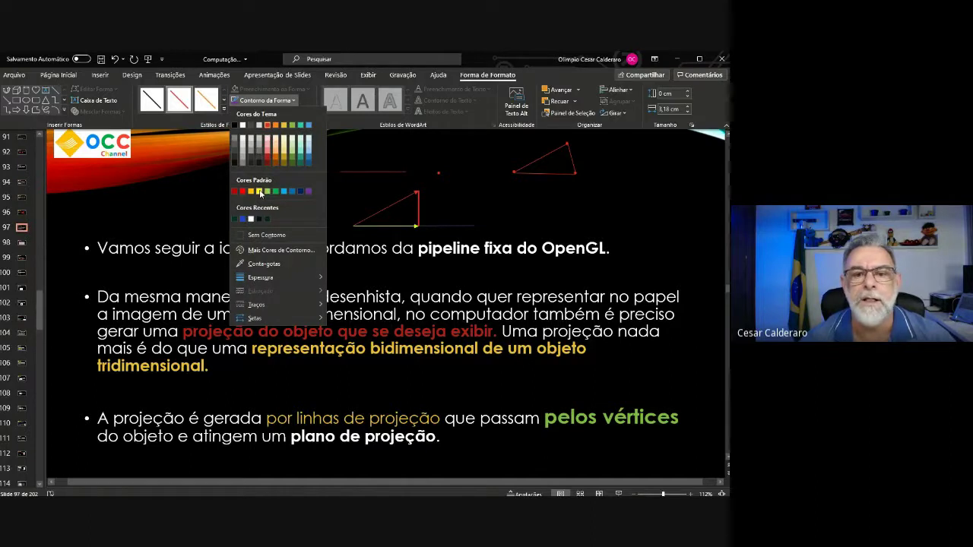
{"action": "left_click", "coordinate": [260, 191]}
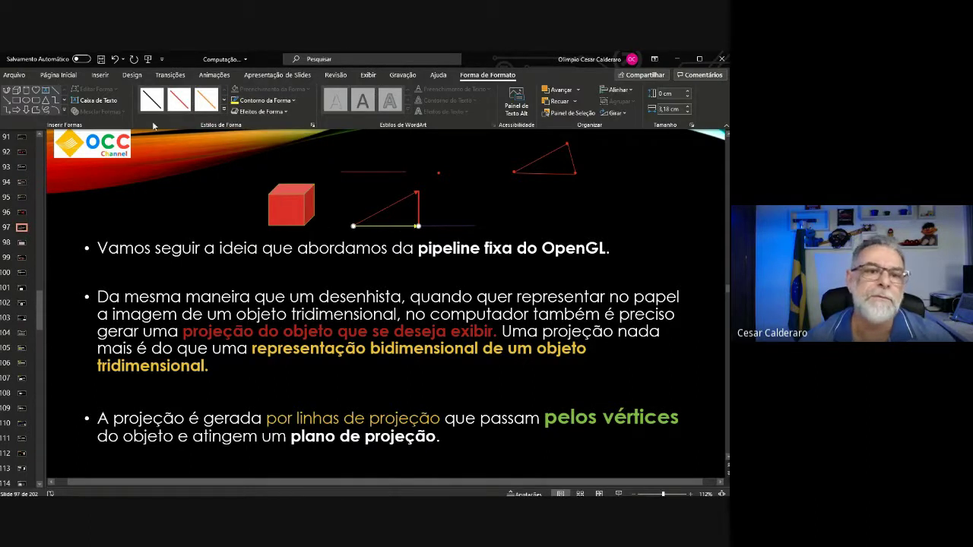
{"action": "left_click", "coordinate": [294, 102]}
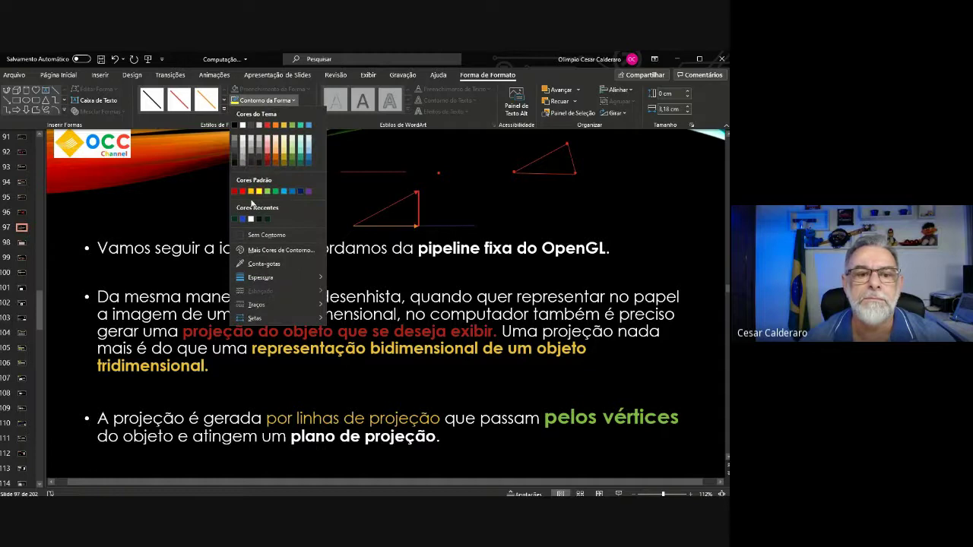
{"action": "mouse_move", "coordinate": [276, 276]}
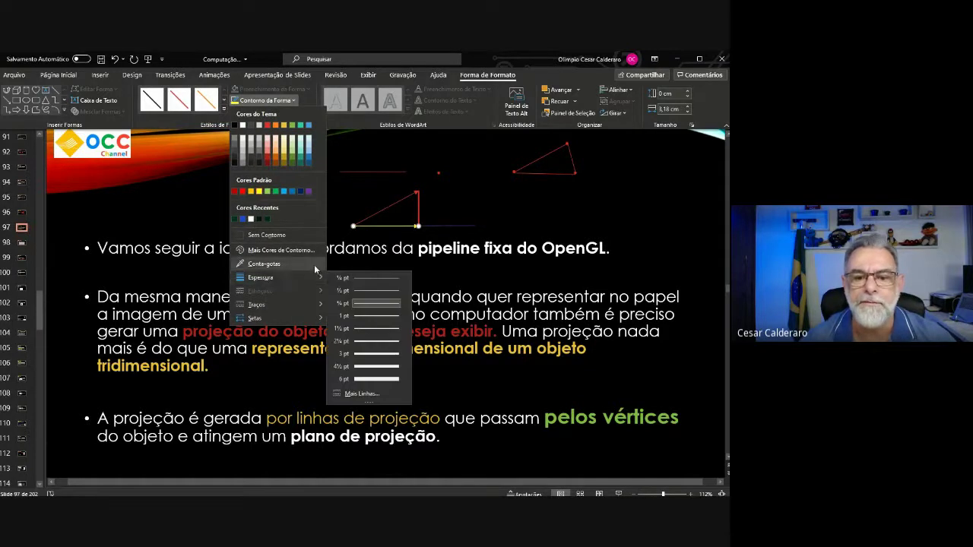
{"action": "left_click", "coordinate": [379, 367]}
{"action": "key", "text": "Escape"}
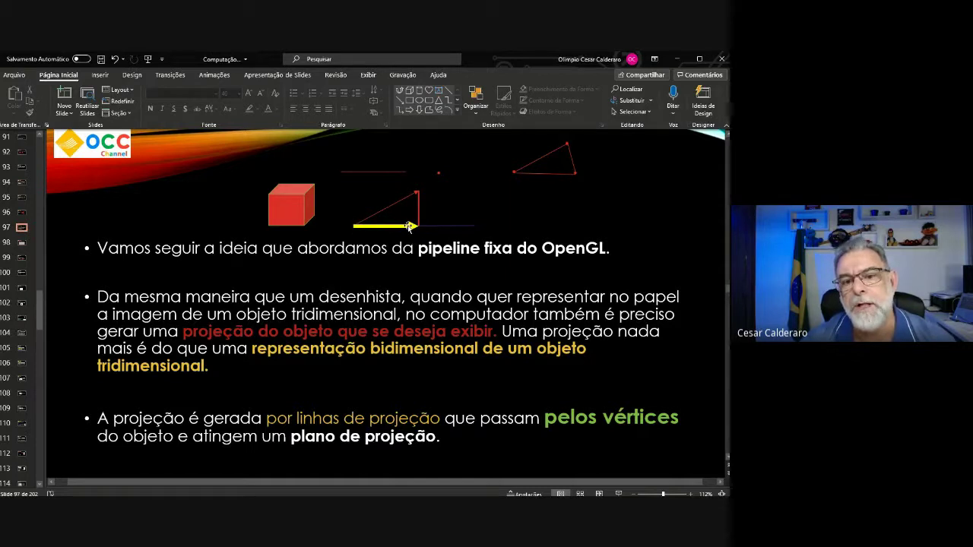
Select the red triangle and yellow arrow together
{"action": "left_click", "coordinate": [407, 197]}
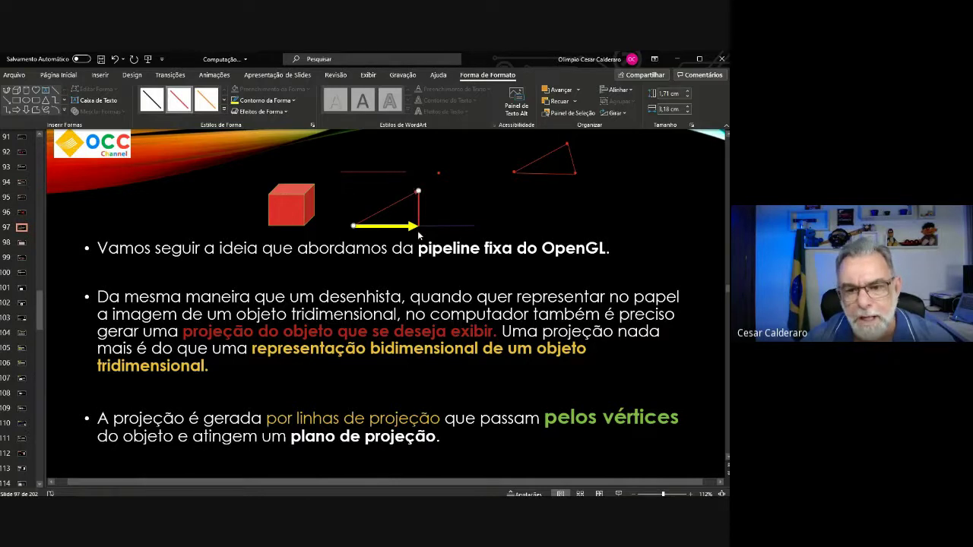
{"action": "left_click", "coordinate": [446, 227]}
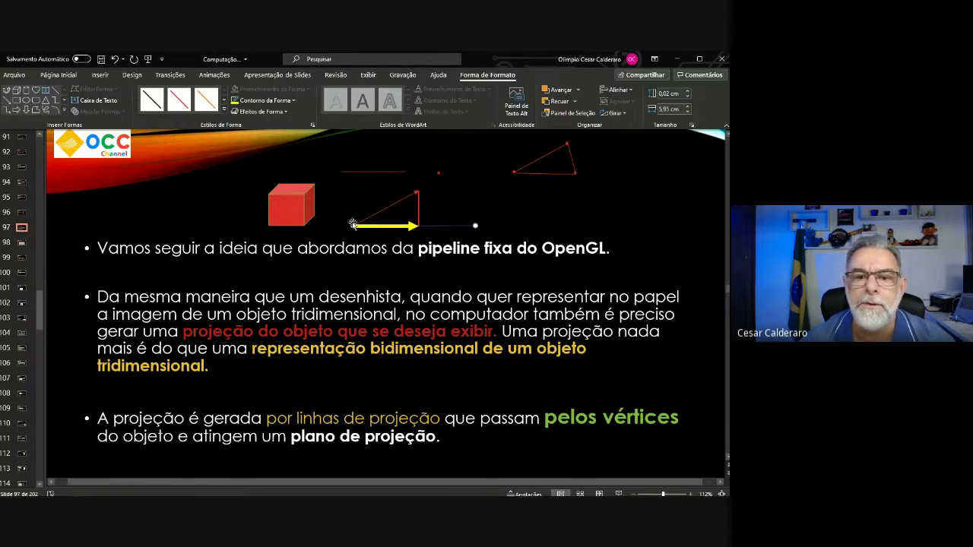
{"action": "left_click", "coordinate": [411, 226]}
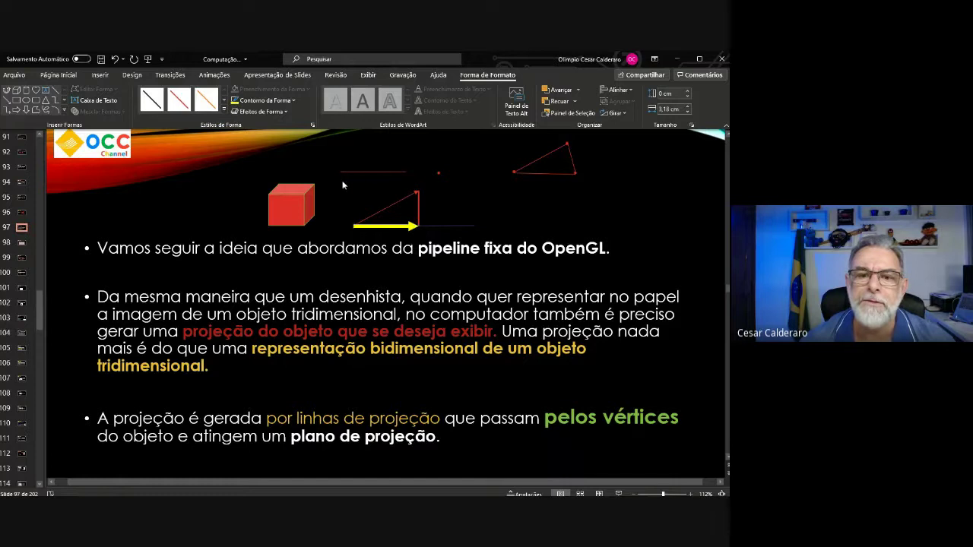
{"action": "left_click_drag", "start_coordinate": [342, 184], "coordinate": [517, 240]}
Replace the old triangle and arrow with a red triangle at upper left, rotated to point left
{"action": "key", "text": "Delete"}
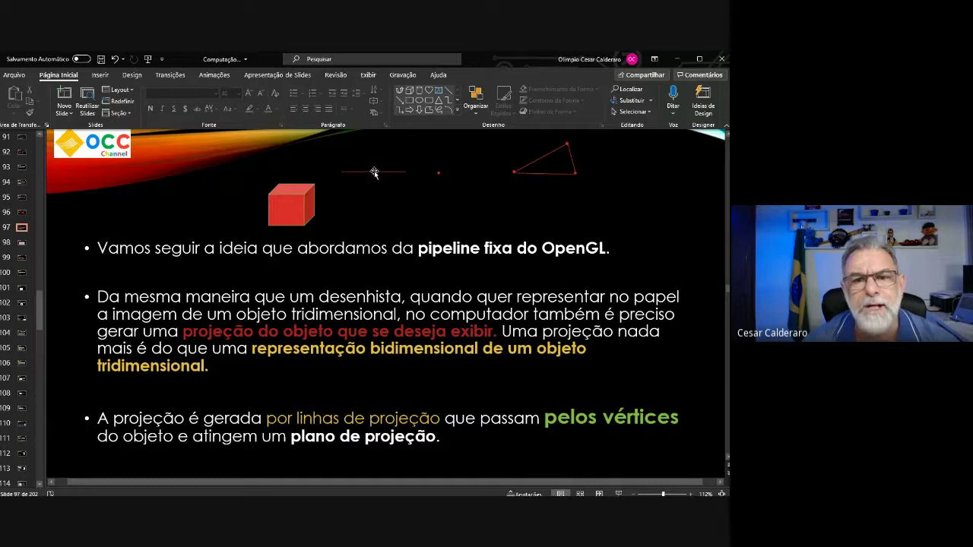
{"action": "left_click", "coordinate": [440, 101]}
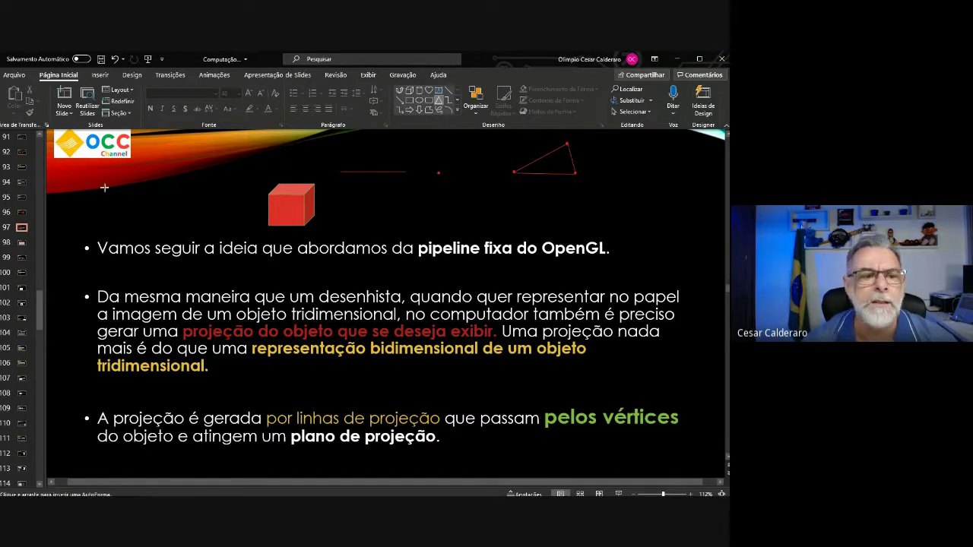
{"action": "mouse_move", "coordinate": [100, 187]}
{"action": "left_mouse_down"}
{"action": "mouse_move", "coordinate": [171, 209]}
{"action": "mouse_move", "coordinate": [135, 230]}
{"action": "left_mouse_up"}
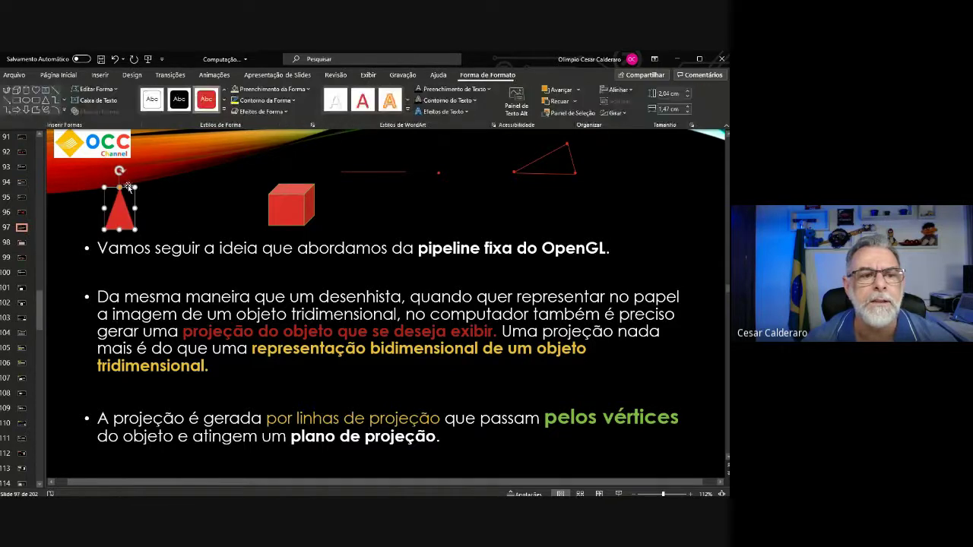
{"action": "mouse_move", "coordinate": [120, 170]}
{"action": "left_mouse_down"}
{"action": "mouse_move", "coordinate": [82, 207]}
{"action": "mouse_move", "coordinate": [113, 198]}
{"action": "mouse_move", "coordinate": [110, 225]}
{"action": "left_mouse_up"}
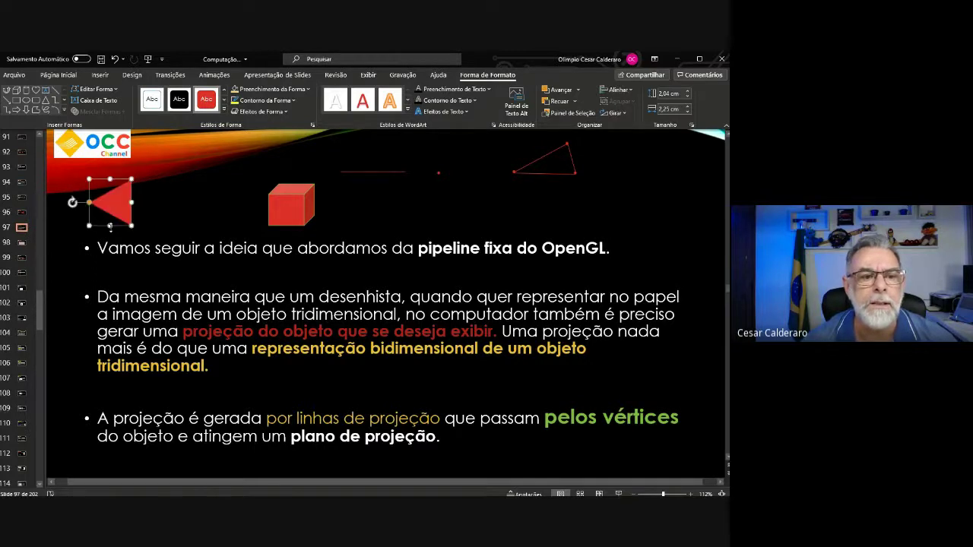
{"action": "left_click", "coordinate": [369, 171]}
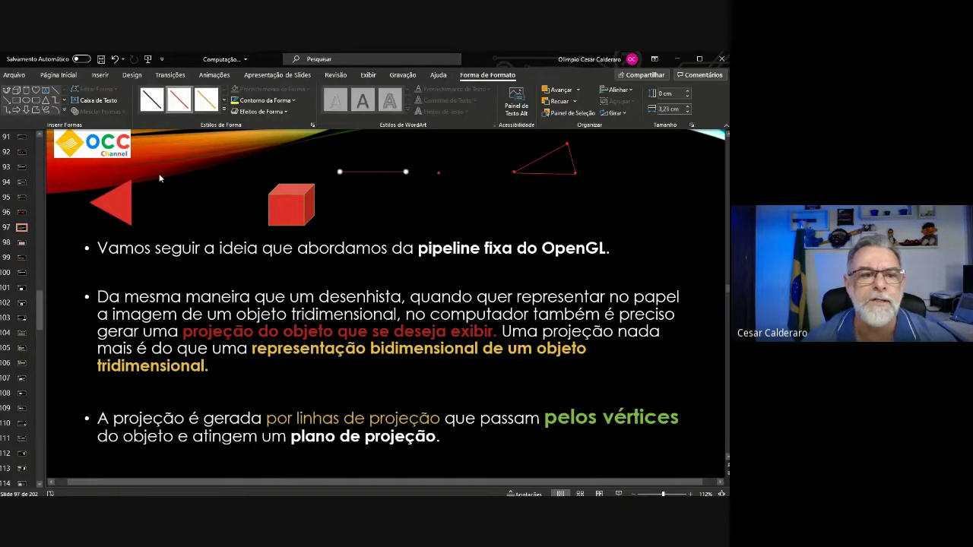
Stretch a red line from the triangle past the cube, copy it lower, and draw a vertical line across both
{"action": "mouse_move", "coordinate": [378, 174]}
{"action": "left_mouse_down"}
{"action": "mouse_move", "coordinate": [167, 180]}
{"action": "mouse_move", "coordinate": [487, 179]}
{"action": "left_mouse_up"}
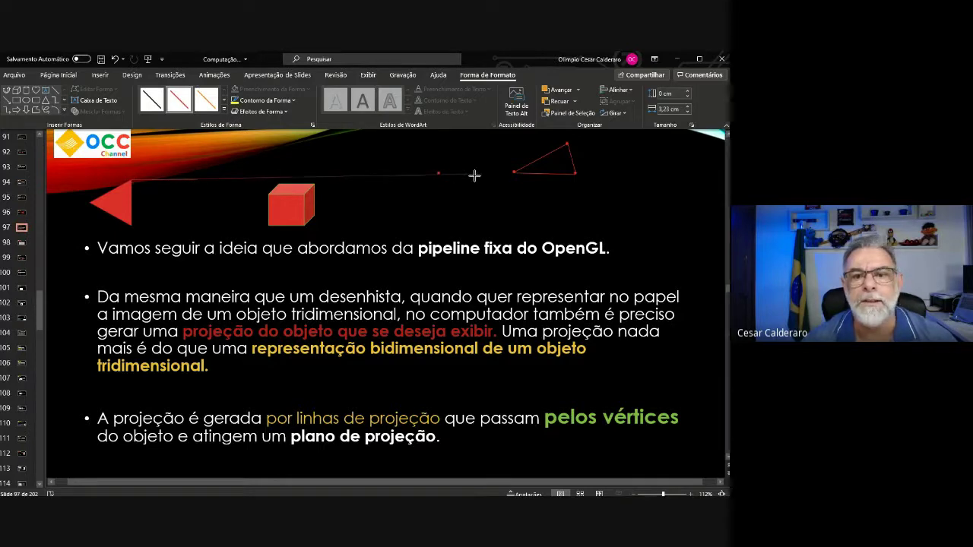
{"action": "left_click_drag", "start_coordinate": [417, 185], "coordinate": [414, 227]}
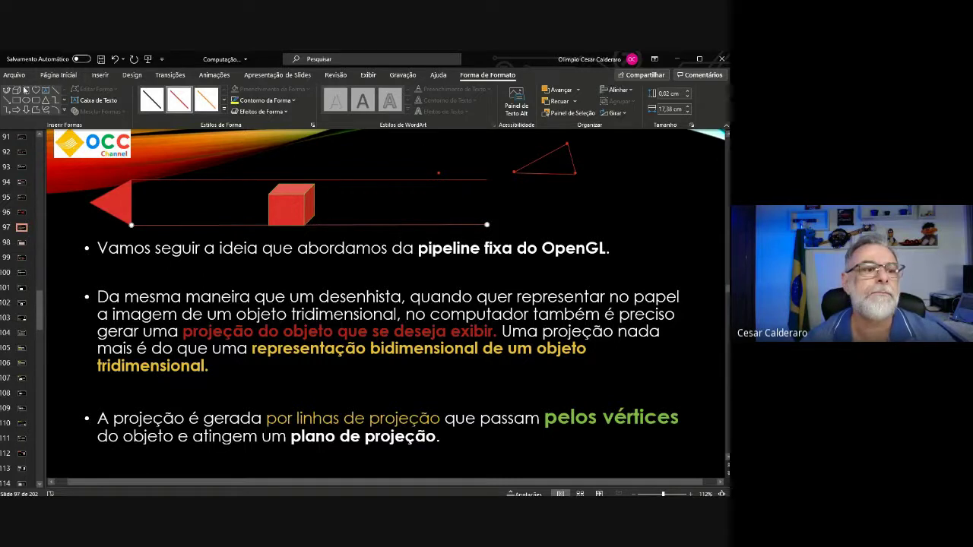
{"action": "left_click", "coordinate": [54, 90]}
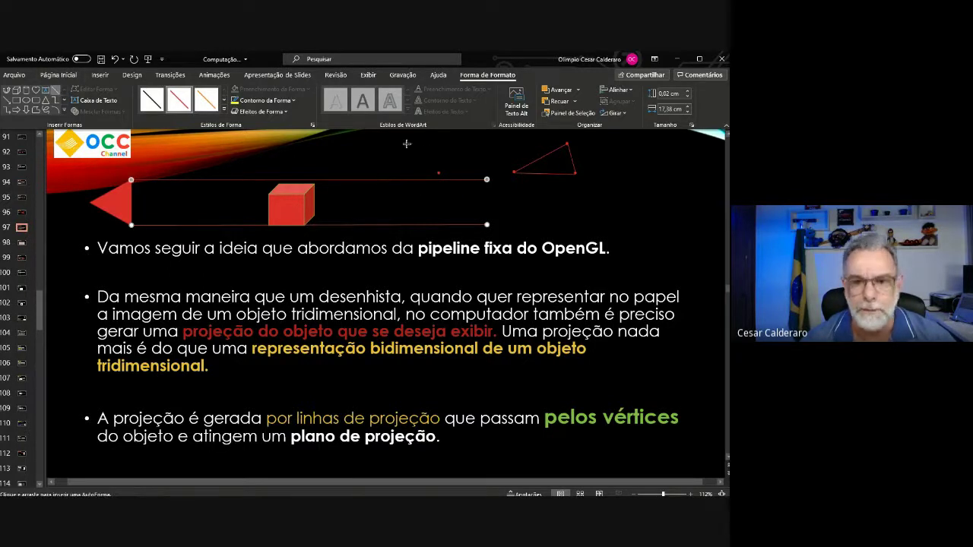
{"action": "left_click_drag", "start_coordinate": [404, 139], "coordinate": [405, 238]}
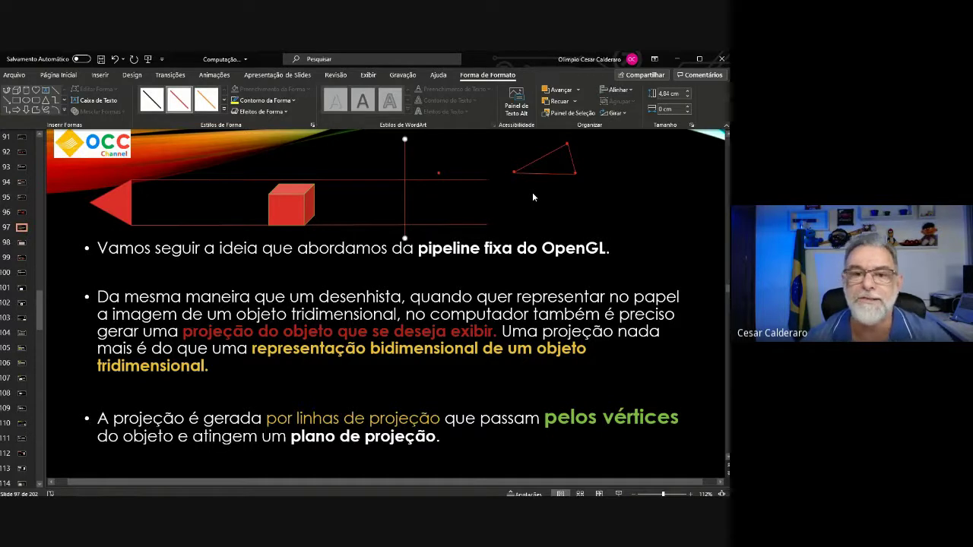
Trim the top horizontal line so it runs from the cube to the vertical plane
{"action": "left_click", "coordinate": [165, 182]}
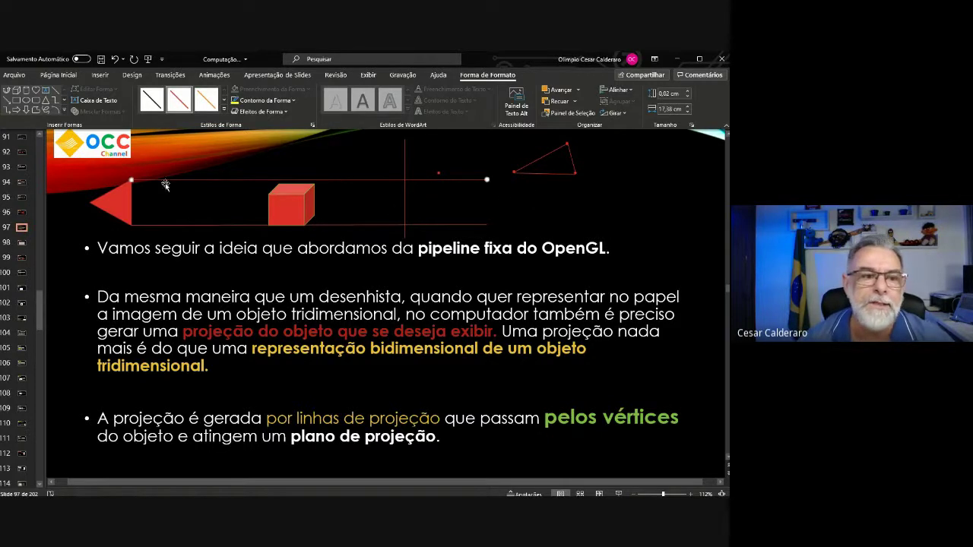
{"action": "left_click_drag", "start_coordinate": [131, 181], "coordinate": [319, 182]}
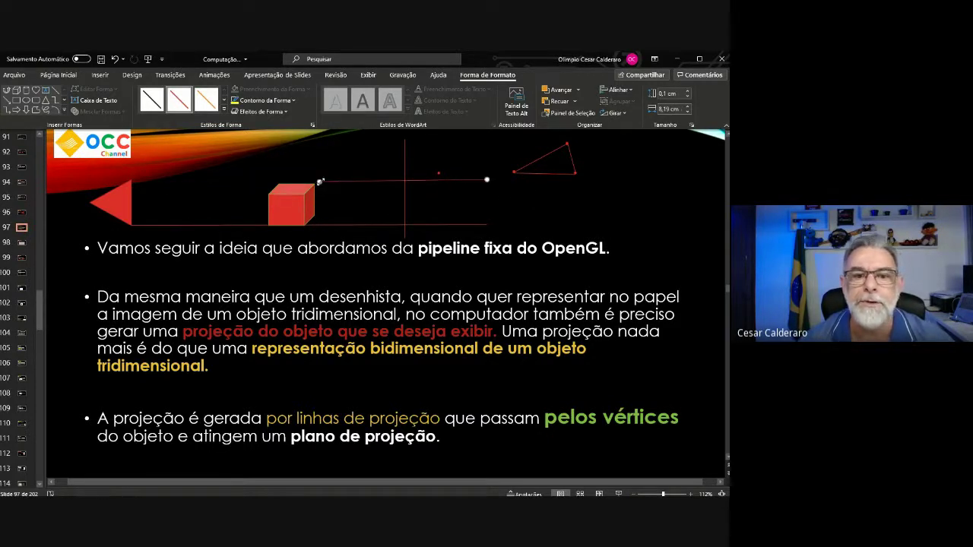
{"action": "left_click_drag", "start_coordinate": [343, 182], "coordinate": [338, 184]}
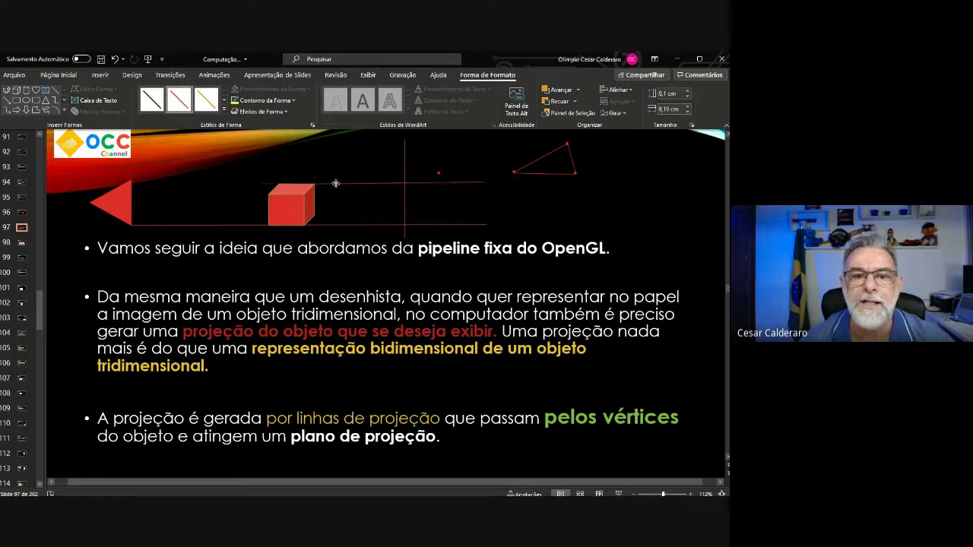
{"action": "left_click_drag", "start_coordinate": [483, 184], "coordinate": [405, 184]}
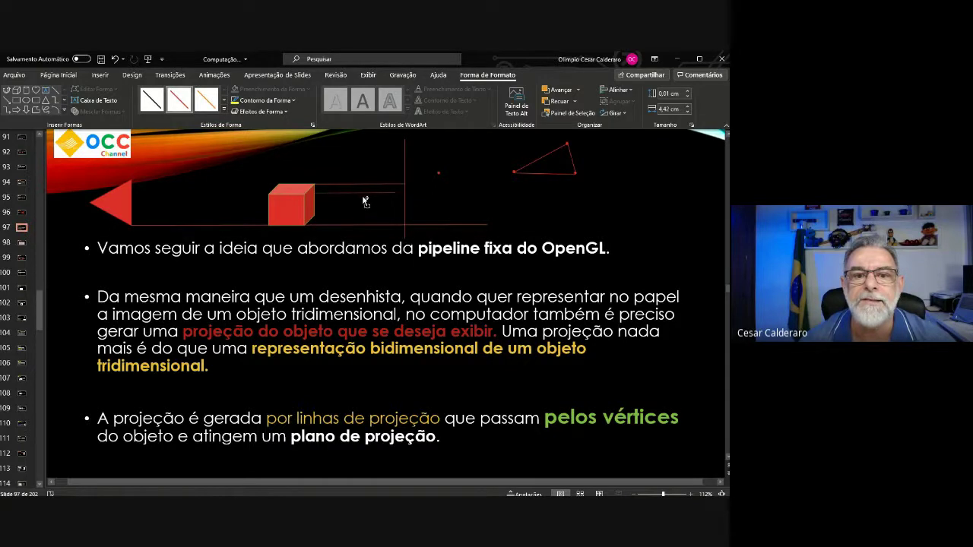
Extend the short line beside the cube to the plane and add a lower projection line
{"action": "left_click", "coordinate": [365, 202]}
{"action": "left_click", "coordinate": [361, 196]}
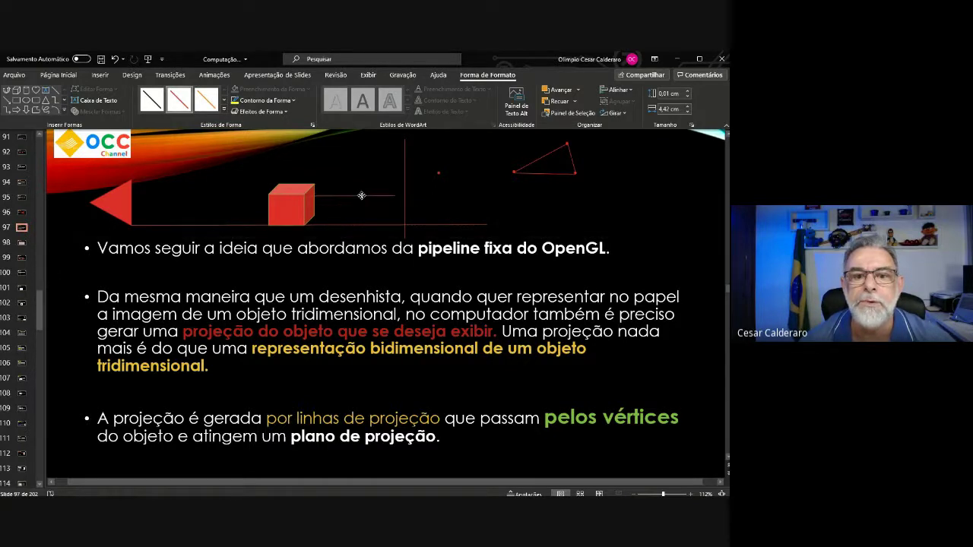
{"action": "mouse_move", "coordinate": [395, 195]}
{"action": "left_mouse_down"}
{"action": "mouse_move", "coordinate": [407, 196]}
{"action": "mouse_move", "coordinate": [388, 189]}
{"action": "mouse_move", "coordinate": [406, 191]}
{"action": "left_mouse_up"}
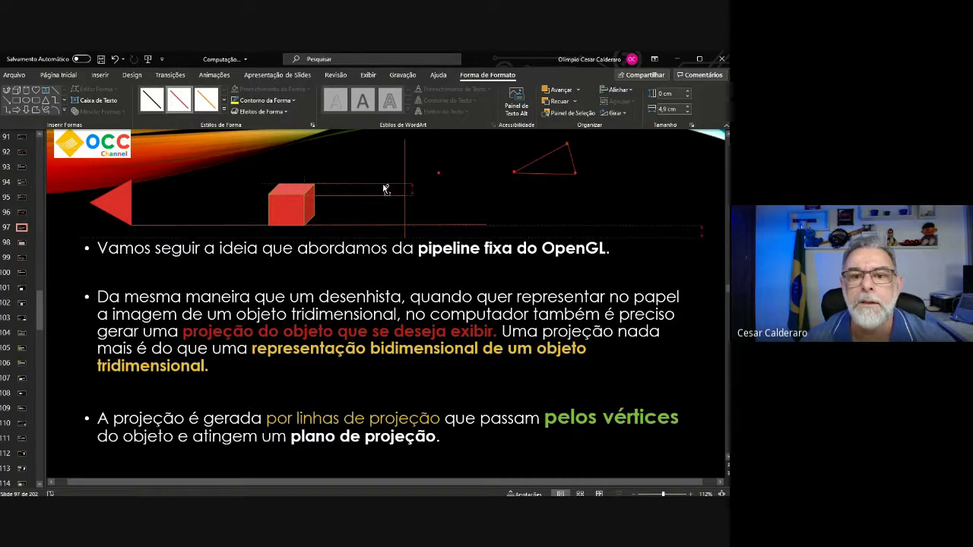
{"action": "left_click", "coordinate": [420, 203]}
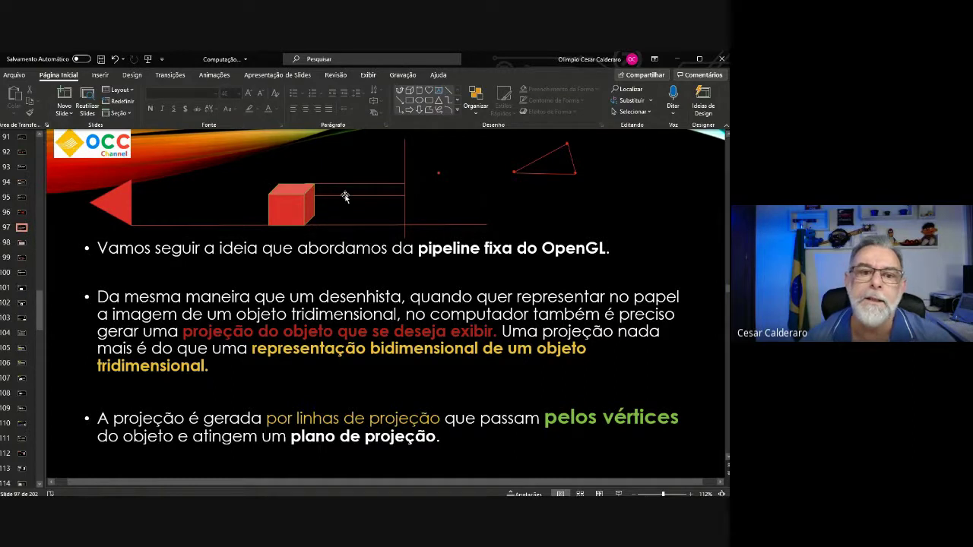
{"action": "left_click_drag", "start_coordinate": [358, 188], "coordinate": [370, 215]}
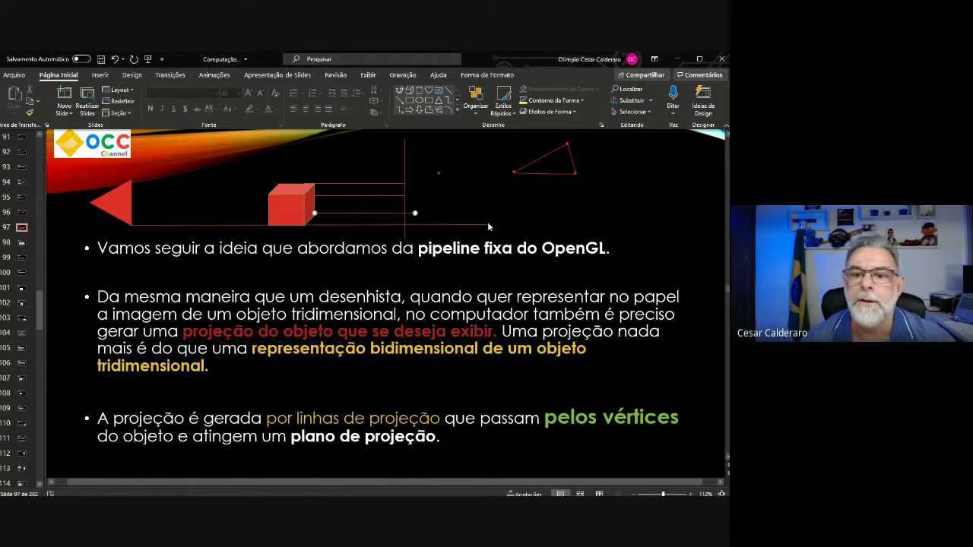
{"action": "mouse_move", "coordinate": [485, 225]}
{"action": "left_mouse_down"}
{"action": "mouse_move", "coordinate": [404, 224]}
{"action": "mouse_move", "coordinate": [403, 212]}
{"action": "left_mouse_up"}
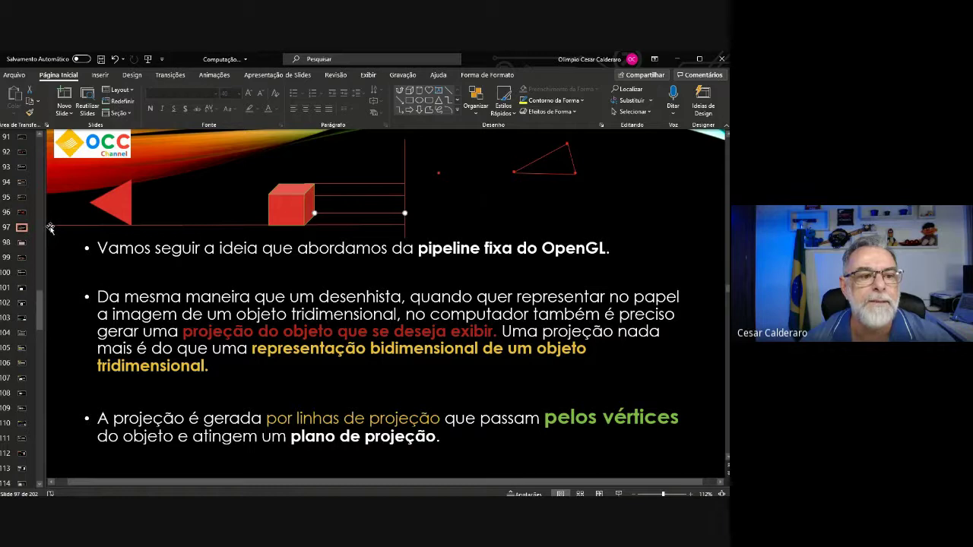
{"action": "left_click", "coordinate": [304, 222]}
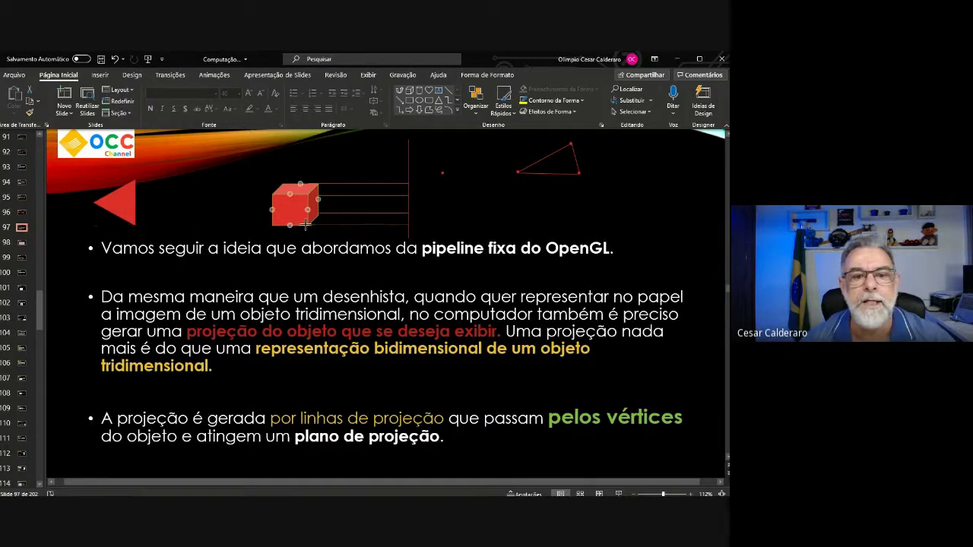
{"action": "left_click", "coordinate": [453, 217]}
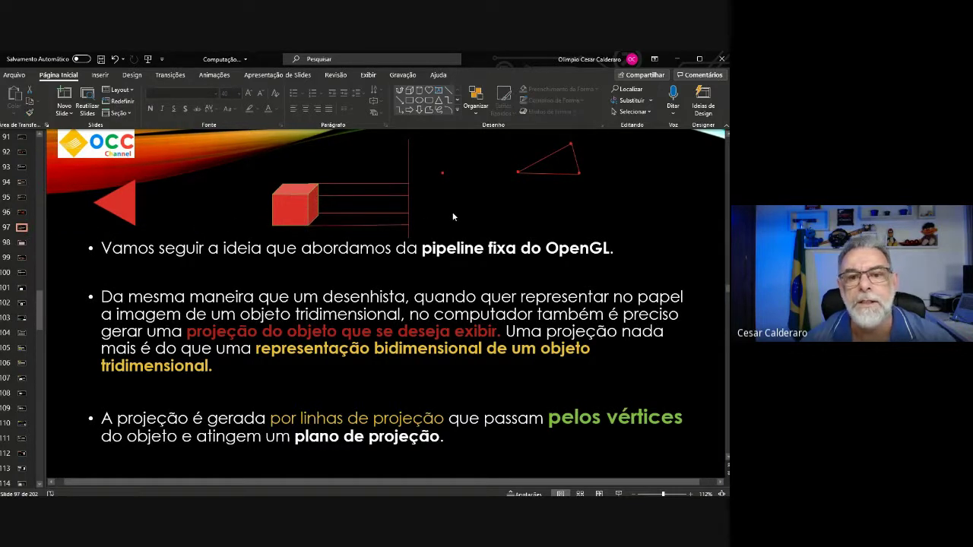
{"action": "left_click", "coordinate": [327, 195]}
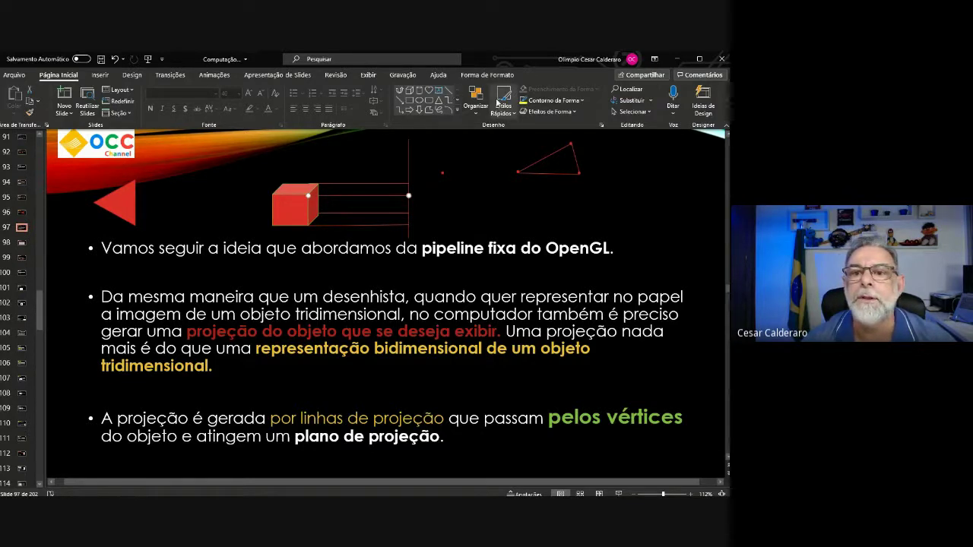
{"action": "left_click", "coordinate": [522, 105]}
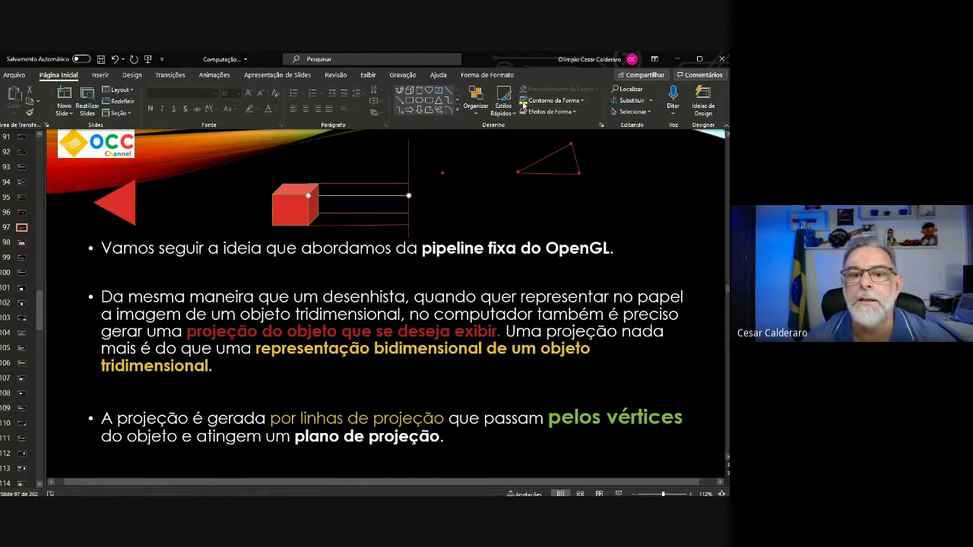
{"action": "left_click", "coordinate": [482, 162]}
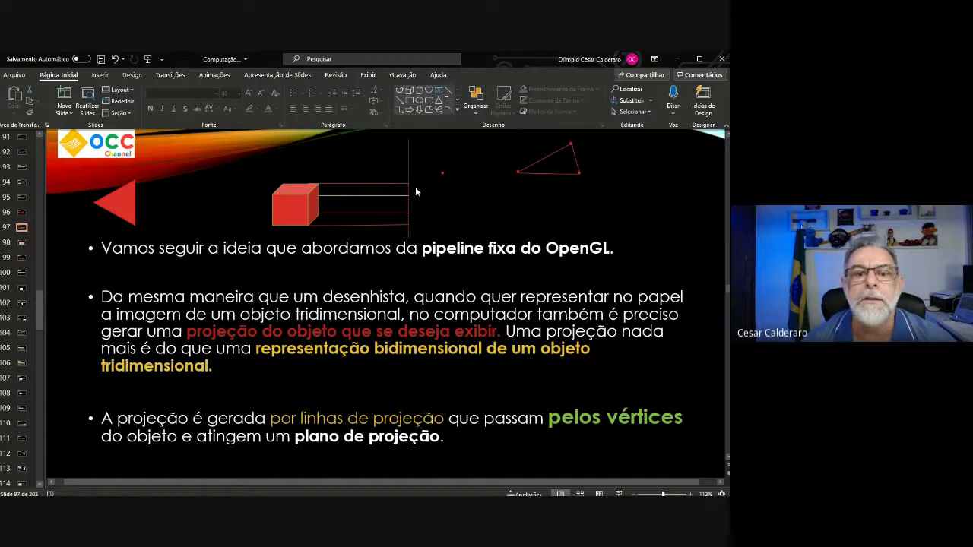
{"action": "left_click", "coordinate": [308, 206]}
{"action": "right_click", "coordinate": [308, 206]}
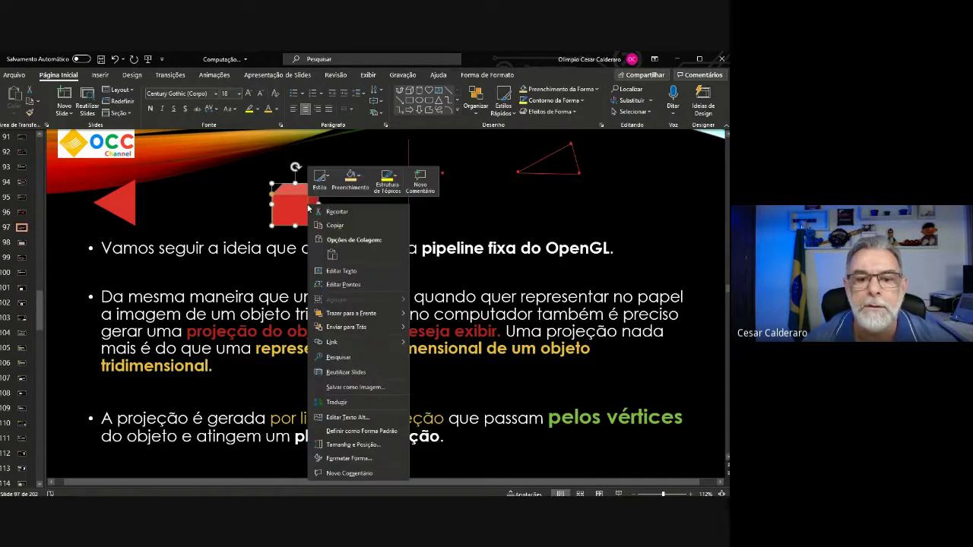
{"action": "left_click", "coordinate": [363, 329]}
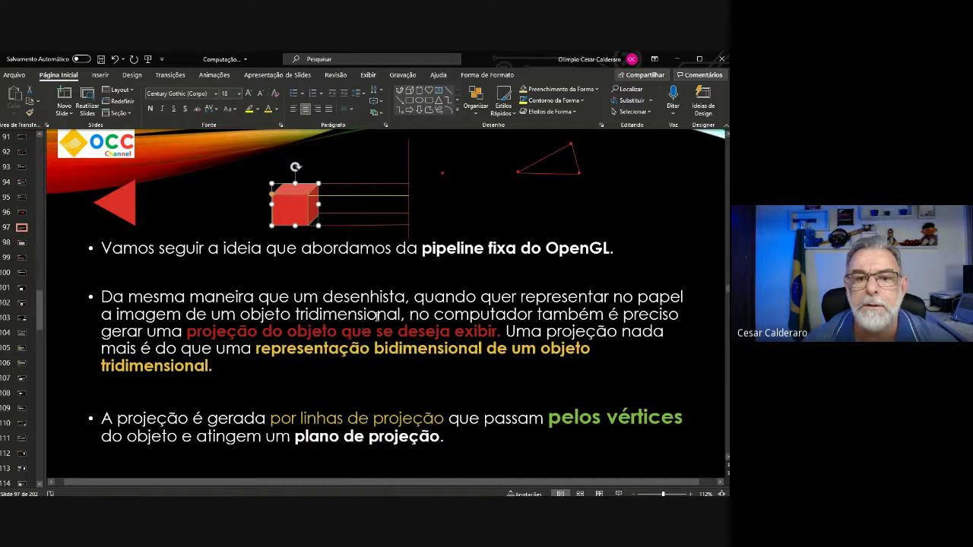
{"action": "left_click", "coordinate": [450, 228]}
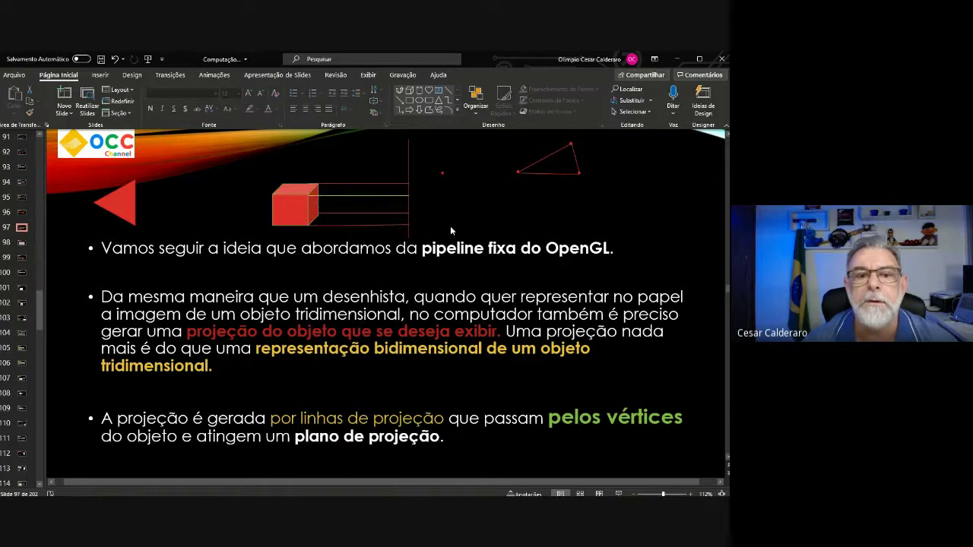
{"action": "left_click", "coordinate": [351, 184]}
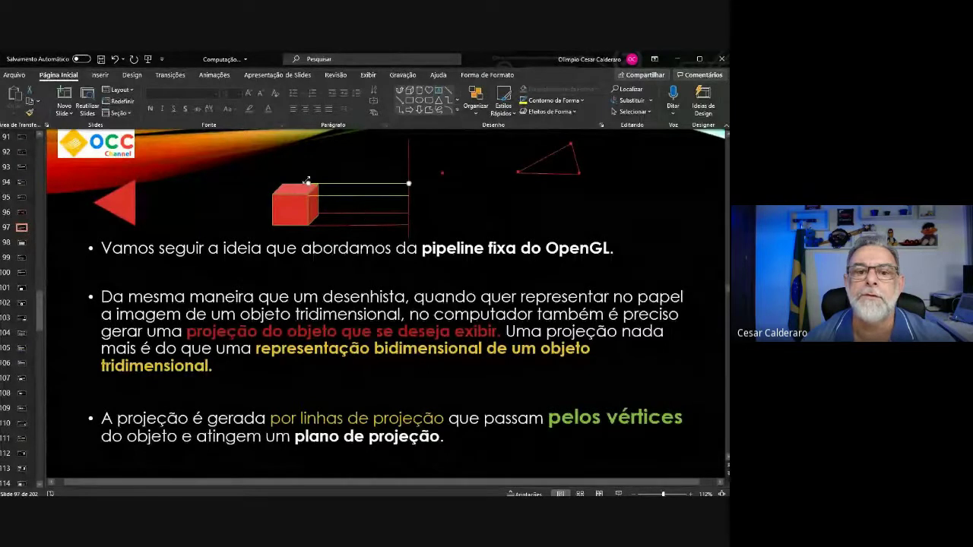
{"action": "left_click_drag", "start_coordinate": [307, 183], "coordinate": [319, 184]}
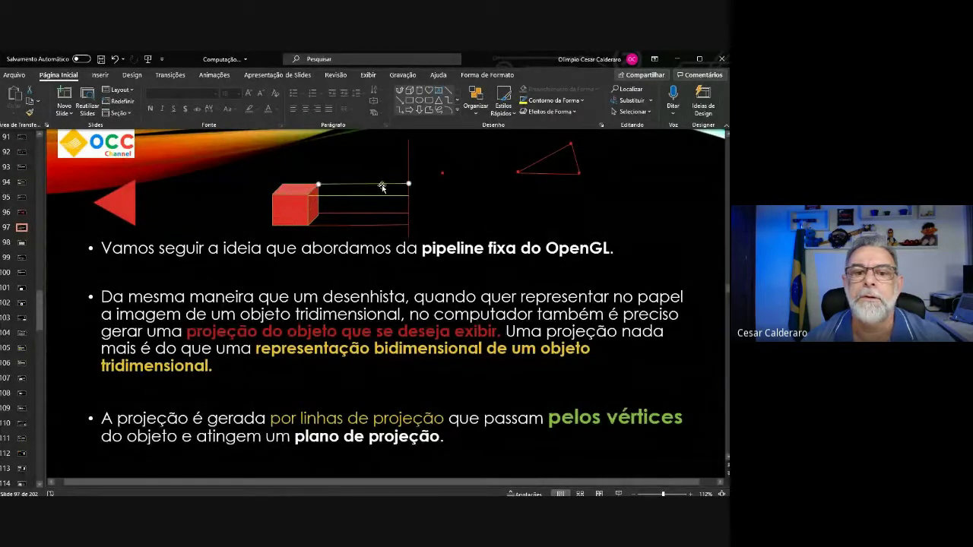
{"action": "left_click", "coordinate": [457, 166]}
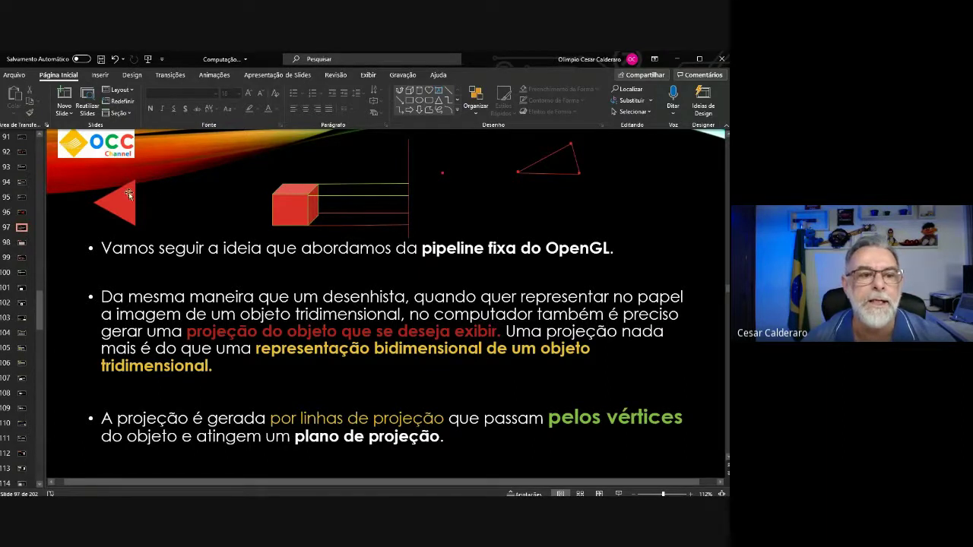
{"action": "mouse_move", "coordinate": [129, 191]}
{"action": "left_mouse_down"}
{"action": "mouse_move", "coordinate": [136, 184]}
{"action": "mouse_move", "coordinate": [104, 218]}
{"action": "left_mouse_up"}
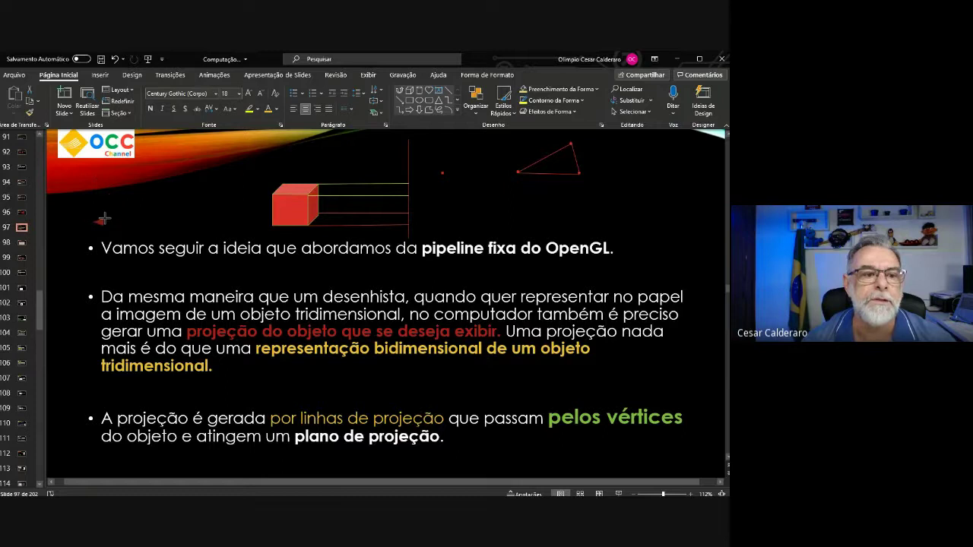
{"action": "mouse_move", "coordinate": [124, 220]}
{"action": "left_mouse_down"}
{"action": "mouse_move", "coordinate": [325, 163]}
{"action": "mouse_move", "coordinate": [268, 162]}
{"action": "left_mouse_up"}
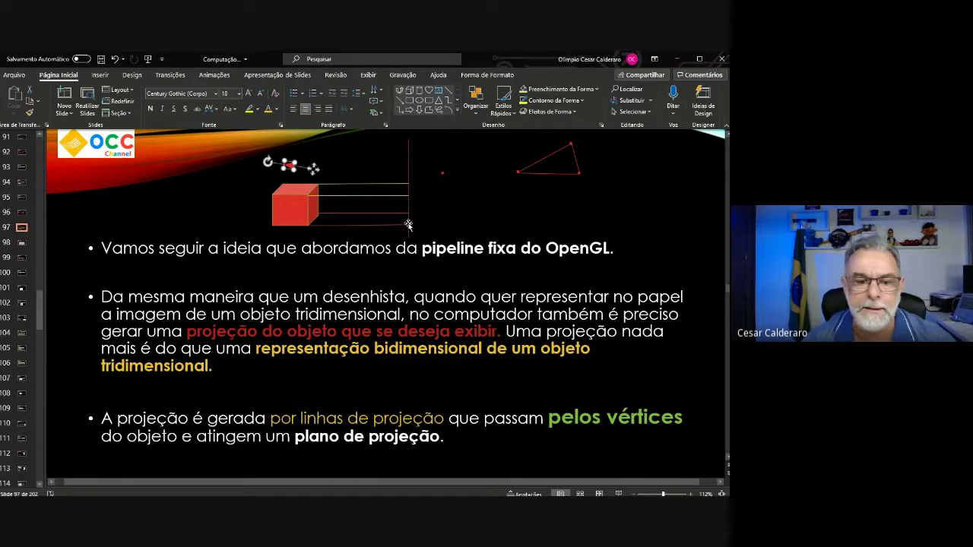
Make 'várias técnicas' on slide 98 bold and one size larger, then go to slide 99
{"action": "left_click", "coordinate": [21, 245]}
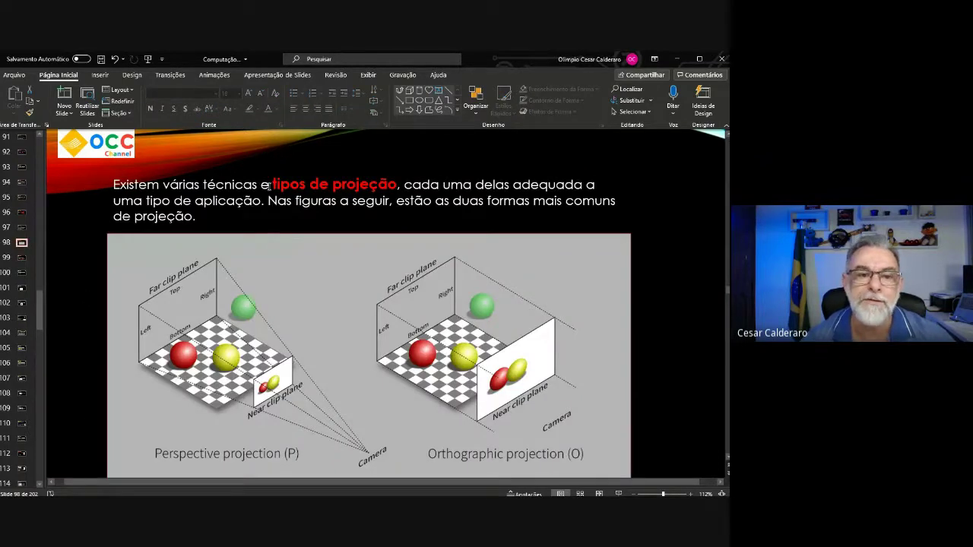
{"action": "left_click_drag", "start_coordinate": [262, 184], "coordinate": [162, 185]}
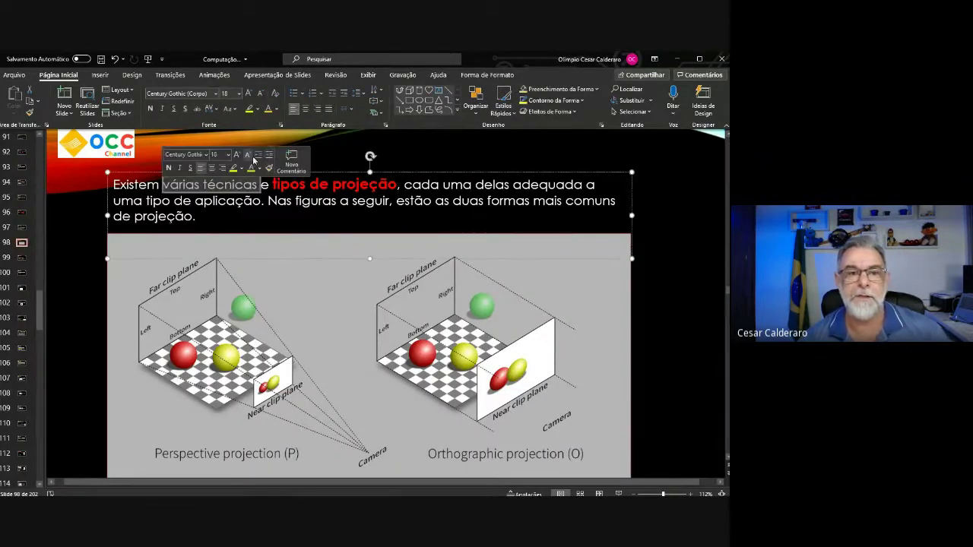
{"action": "left_click", "coordinate": [236, 155]}
{"action": "left_click", "coordinate": [168, 167]}
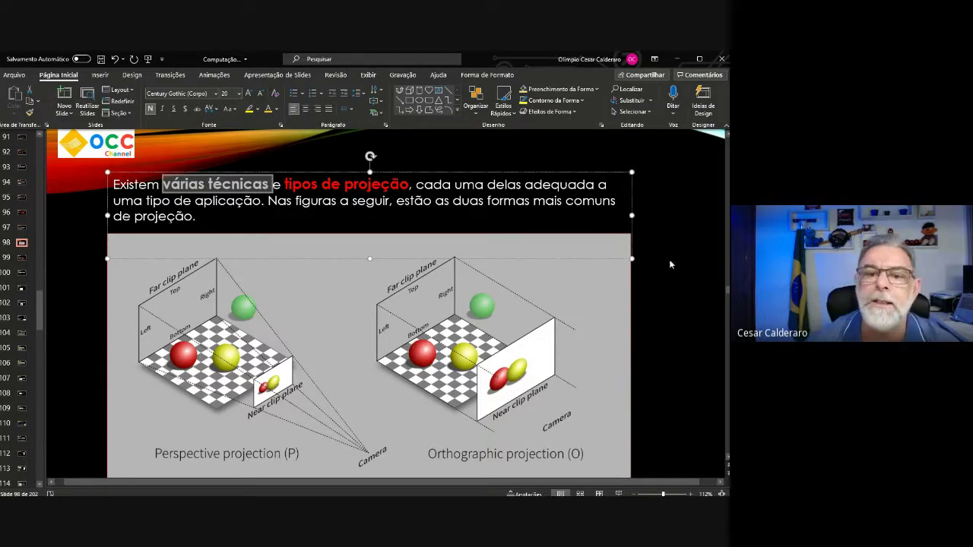
{"action": "left_click", "coordinate": [409, 213]}
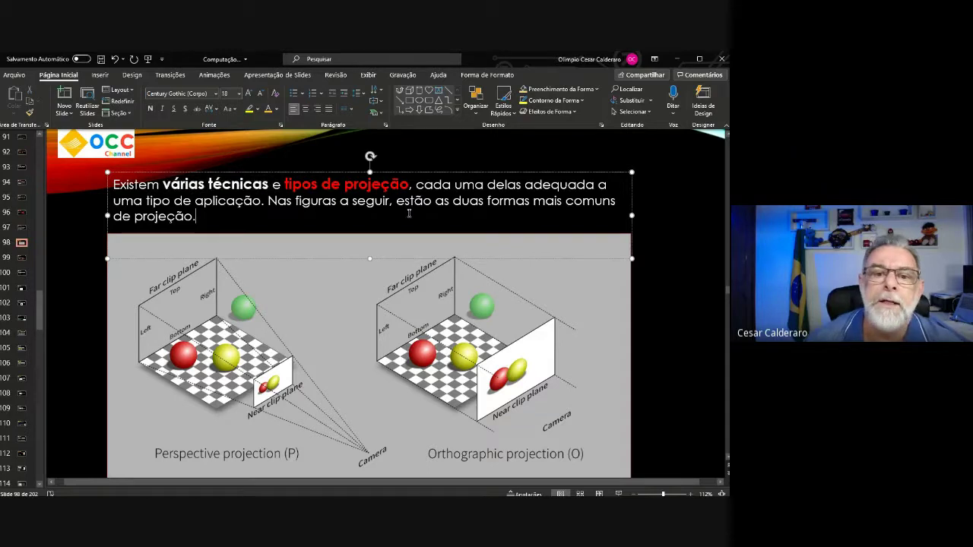
{"action": "left_click", "coordinate": [21, 257]}
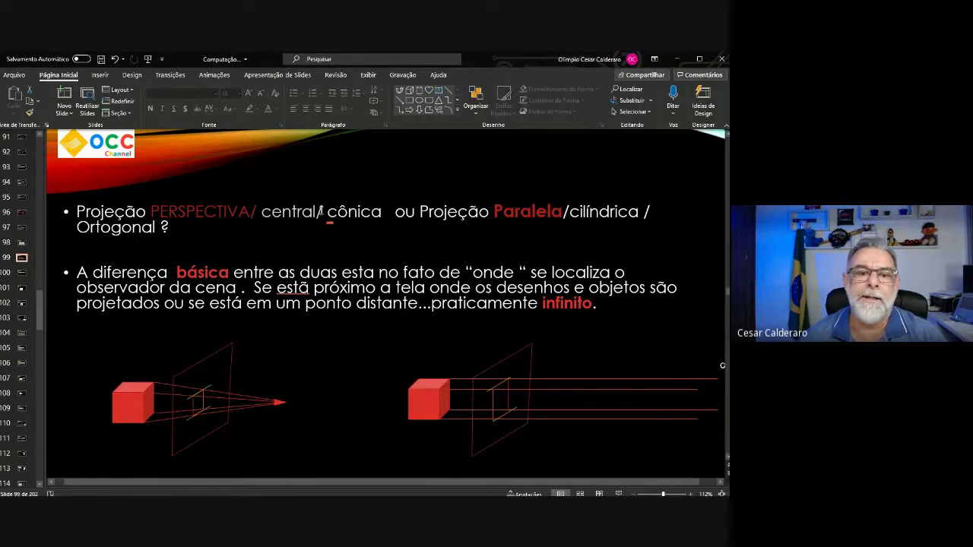
Make the word 'cilíndrica' bold with a gold font colour
{"action": "left_click_drag", "start_coordinate": [320, 212], "coordinate": [261, 212]}
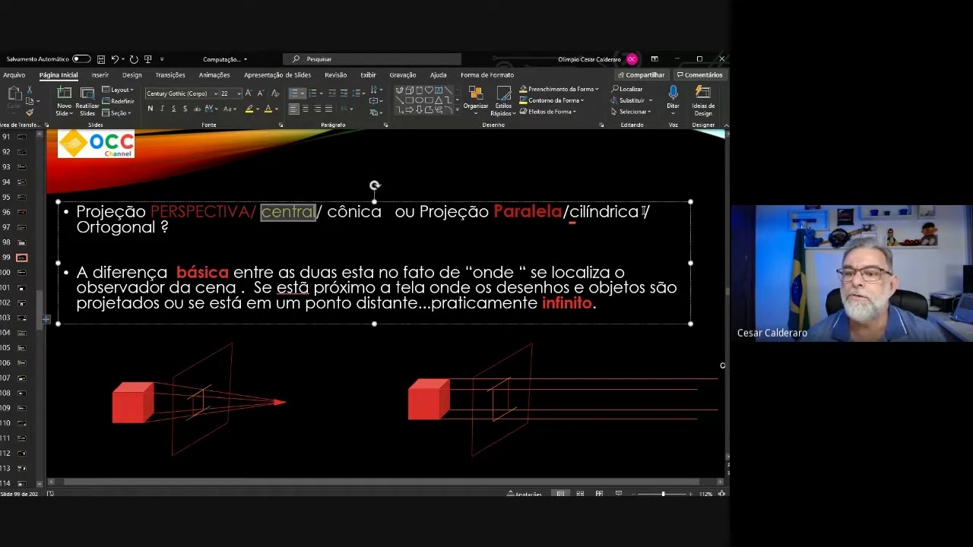
{"action": "left_click_drag", "start_coordinate": [643, 212], "coordinate": [570, 212]}
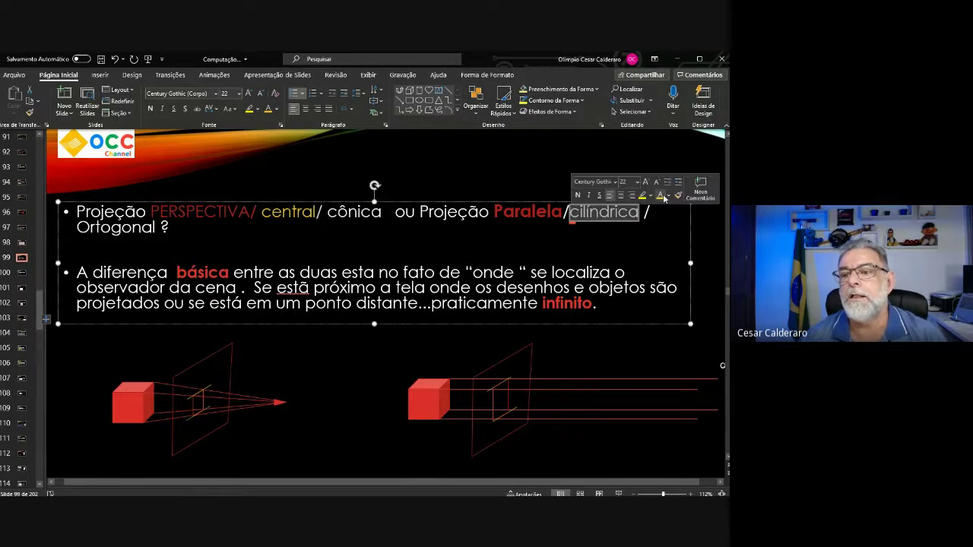
{"action": "left_click", "coordinate": [661, 196]}
{"action": "left_click", "coordinate": [578, 194]}
{"action": "left_click", "coordinate": [589, 246]}
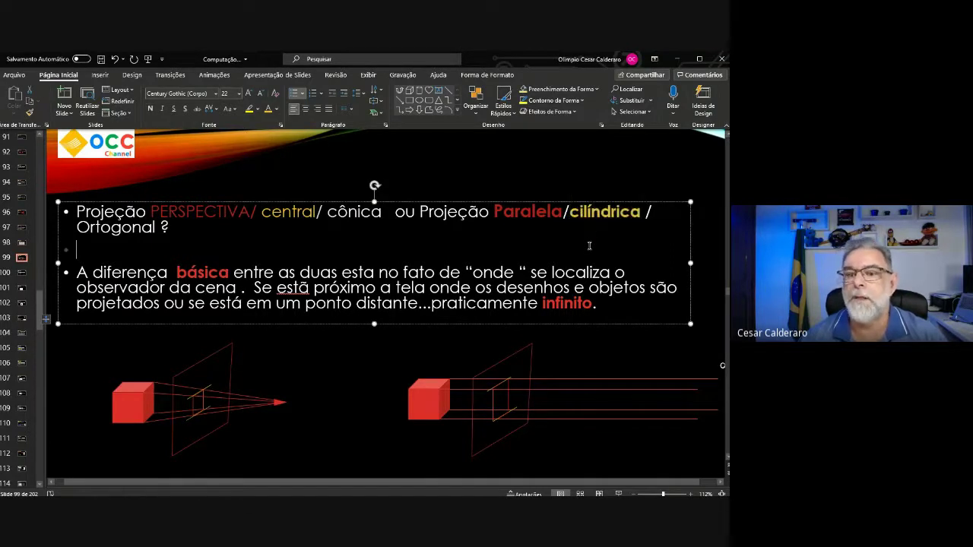
Colour the word 'central' gold
{"action": "left_click_drag", "start_coordinate": [319, 212], "coordinate": [262, 213]}
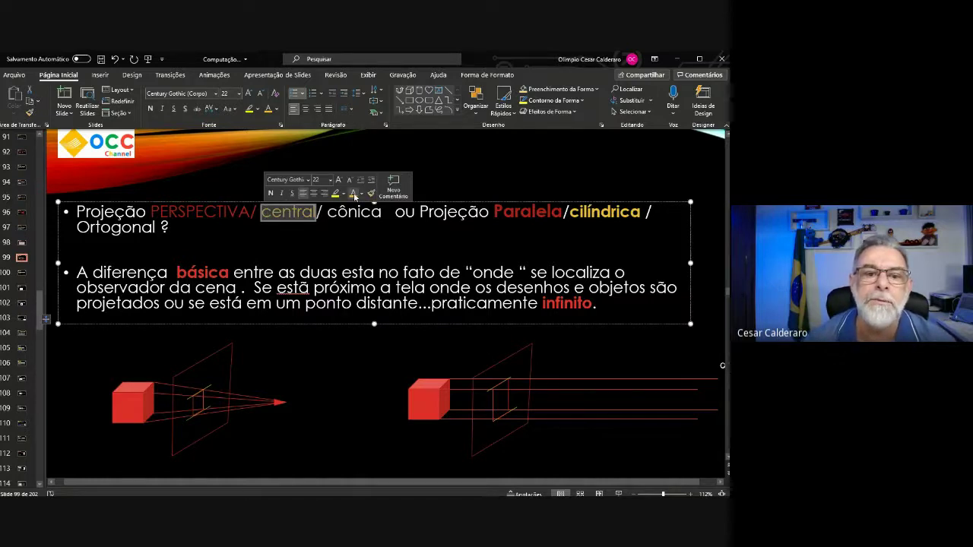
{"action": "left_click", "coordinate": [225, 237]}
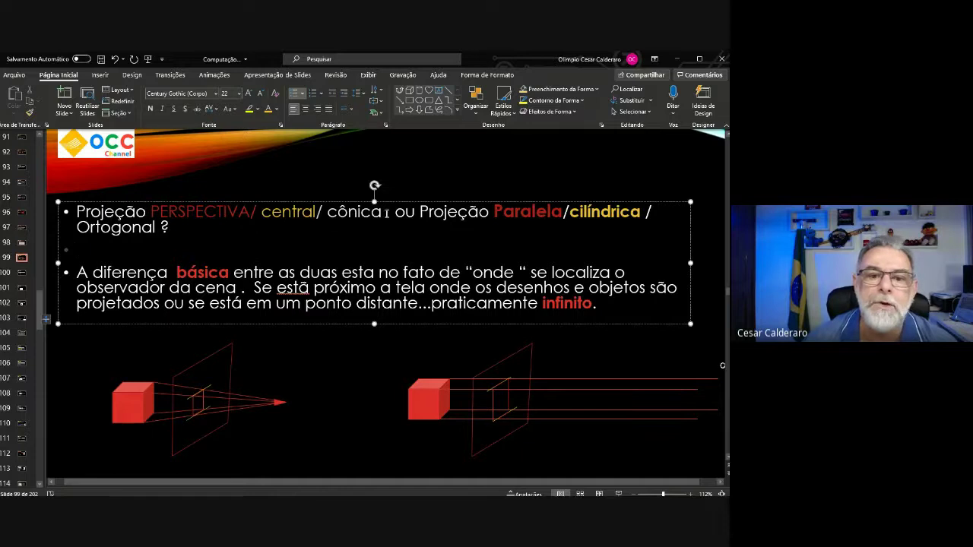
{"action": "left_click_drag", "start_coordinate": [386, 213], "coordinate": [327, 213]}
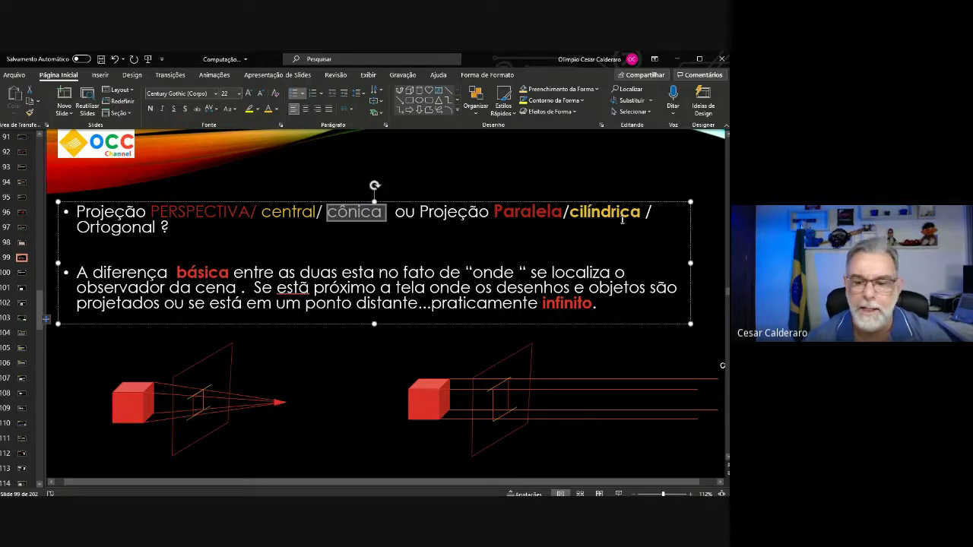
{"action": "left_click", "coordinate": [142, 400]}
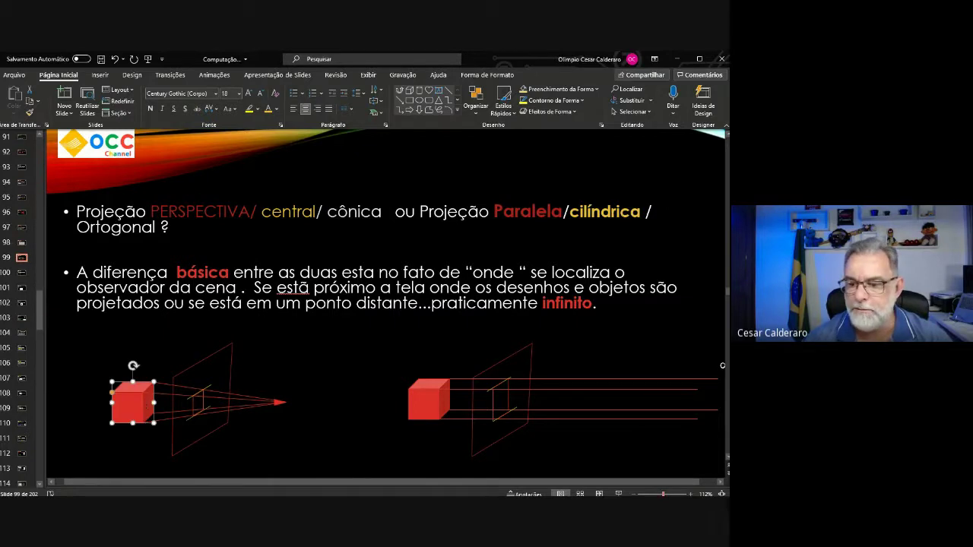
Colour the three projection lines running to the arrow tip dark green
{"action": "scroll", "coordinate": [609, 468], "scroll_direction": "up", "scroll_amount": 10}
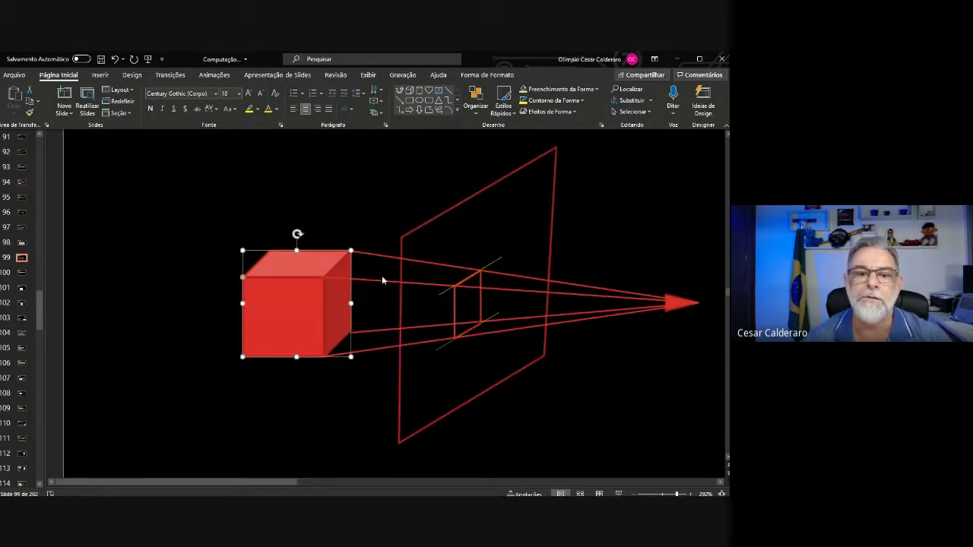
{"action": "left_click", "coordinate": [352, 205]}
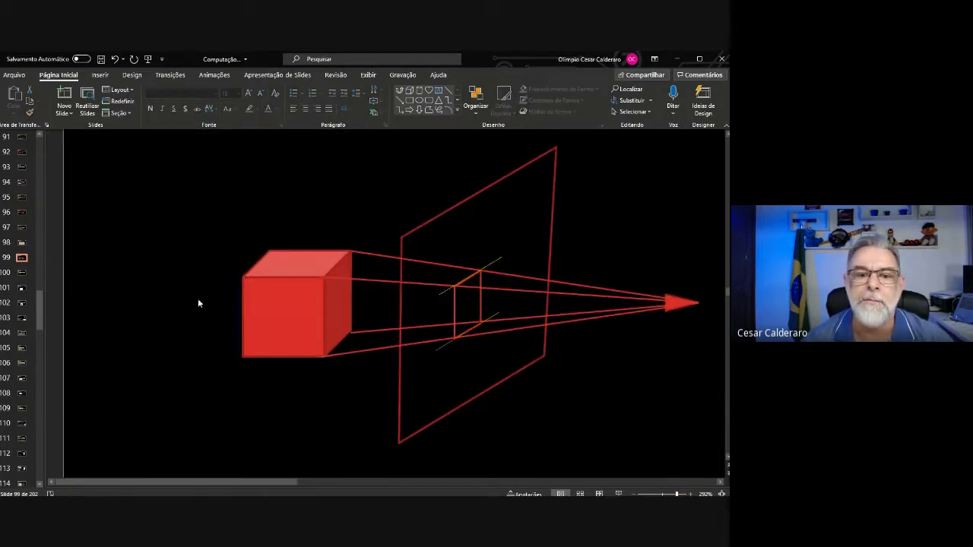
{"action": "left_click", "coordinate": [371, 280]}
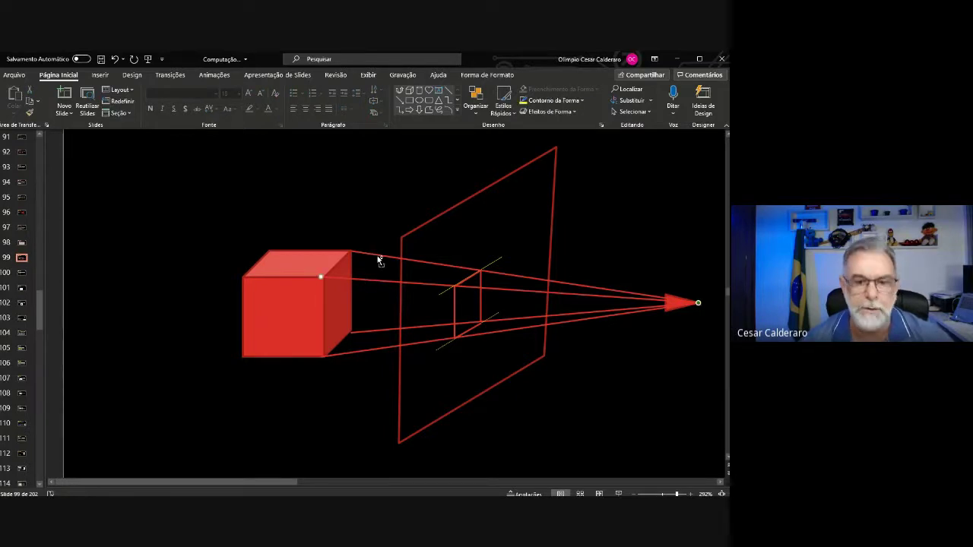
{"action": "left_click", "coordinate": [369, 351], "text": "shift"}
{"action": "left_click", "coordinate": [378, 330], "text": "shift"}
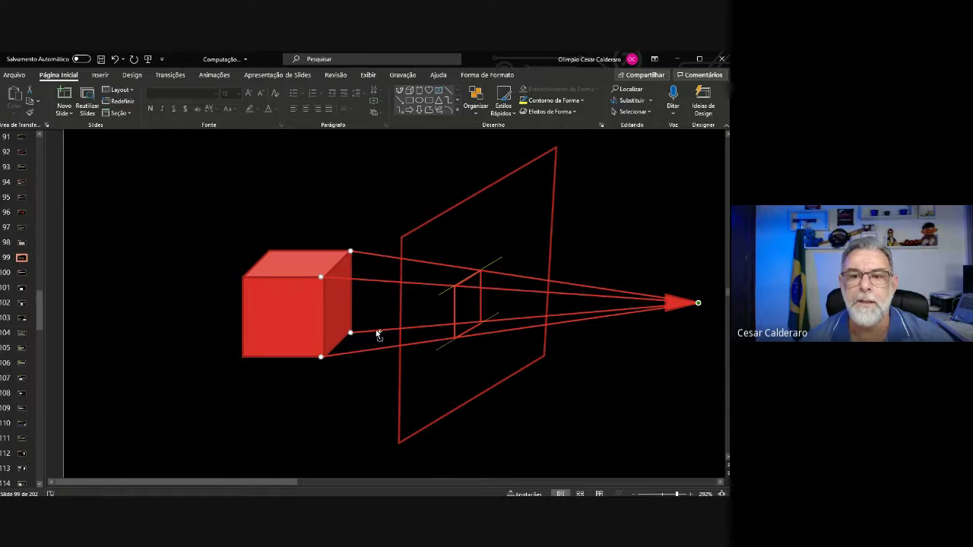
{"action": "left_click", "coordinate": [580, 100]}
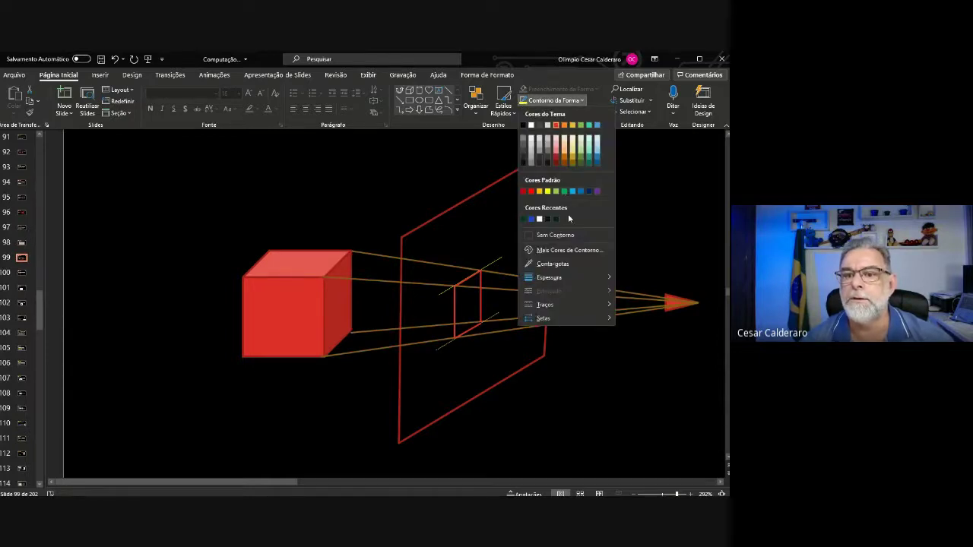
{"action": "left_click", "coordinate": [556, 219]}
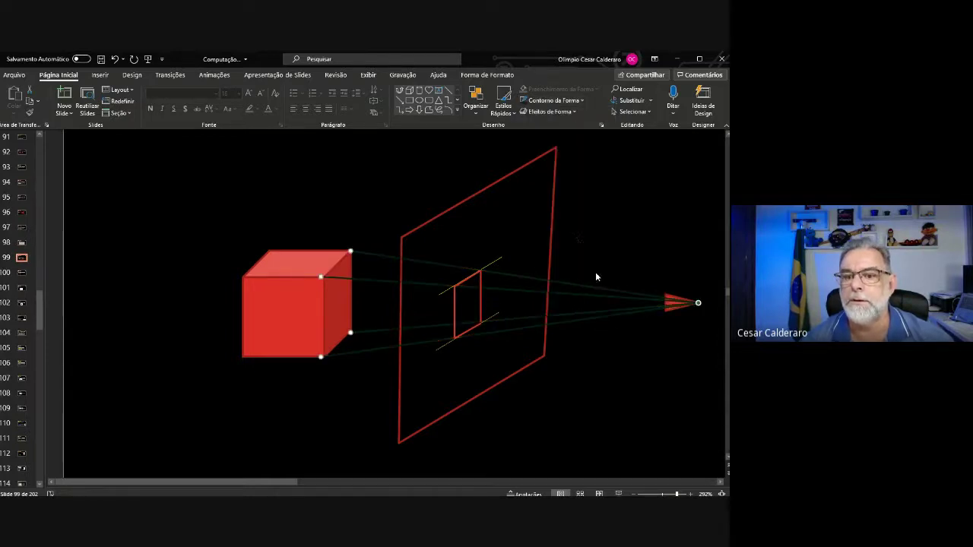
Give those projection lines a dotted dash style
{"action": "left_click", "coordinate": [576, 112]}
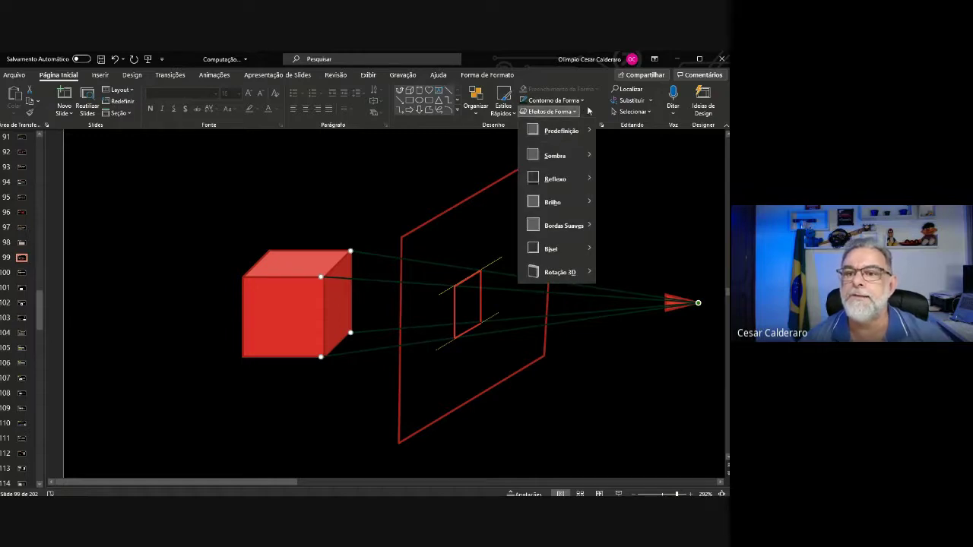
{"action": "left_click", "coordinate": [638, 196]}
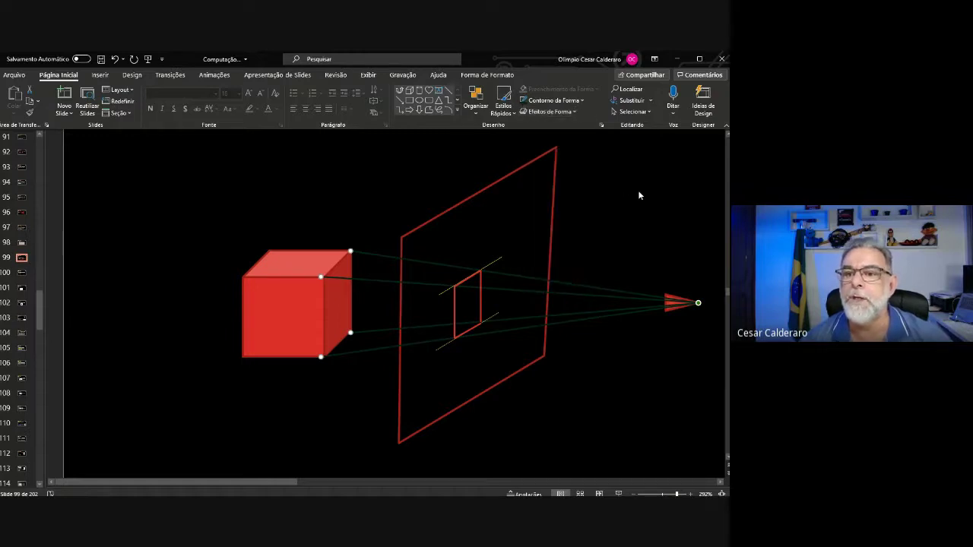
{"action": "left_click", "coordinate": [581, 101]}
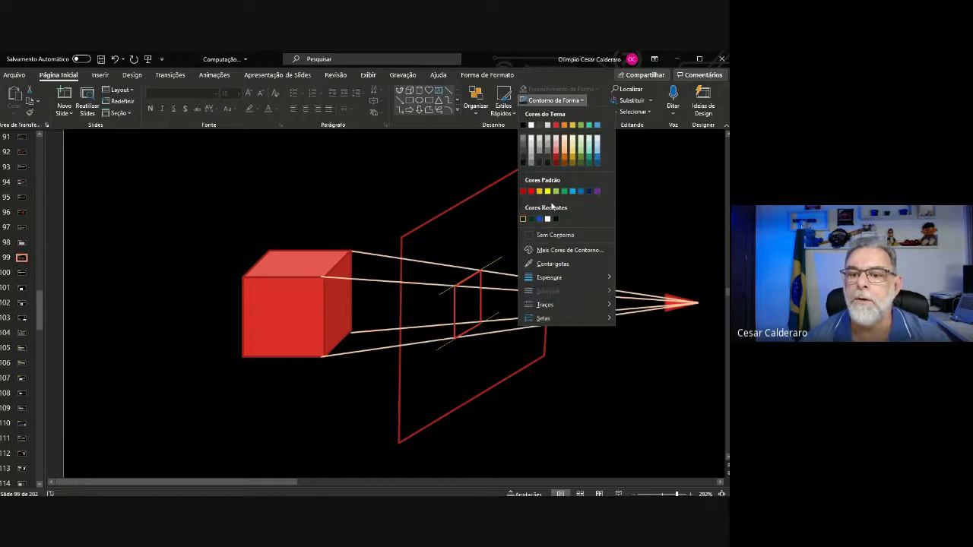
{"action": "mouse_move", "coordinate": [580, 277]}
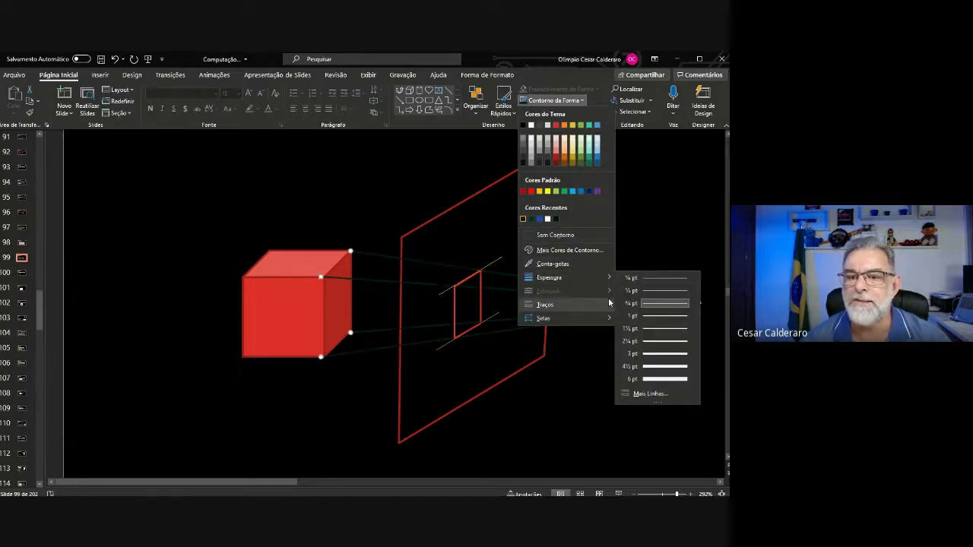
{"action": "mouse_move", "coordinate": [600, 305]}
{"action": "left_click", "coordinate": [647, 319]}
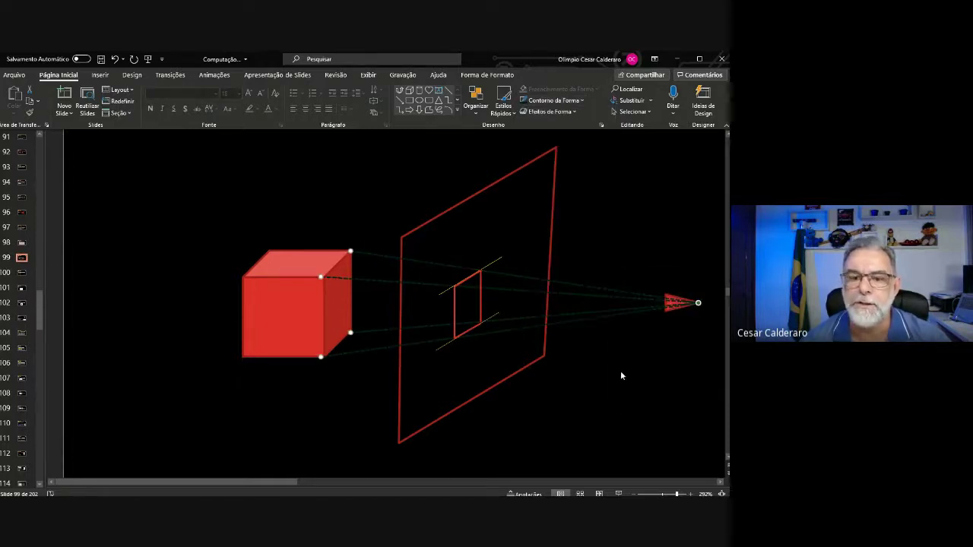
{"action": "left_click", "coordinate": [619, 378]}
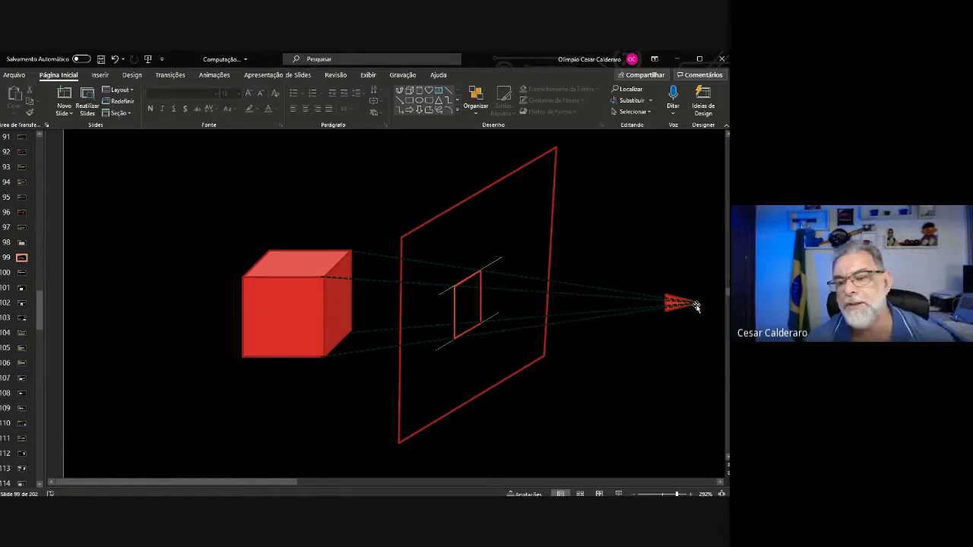
{"action": "left_click", "coordinate": [438, 89]}
{"action": "left_click", "coordinate": [651, 360]}
{"action": "type", "text": "O"}
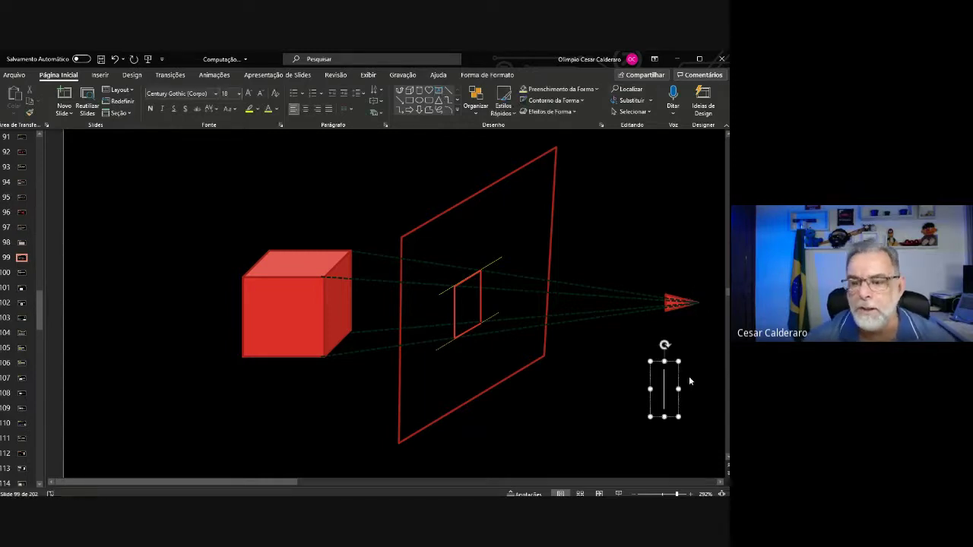
{"action": "type", "text": "bs."}
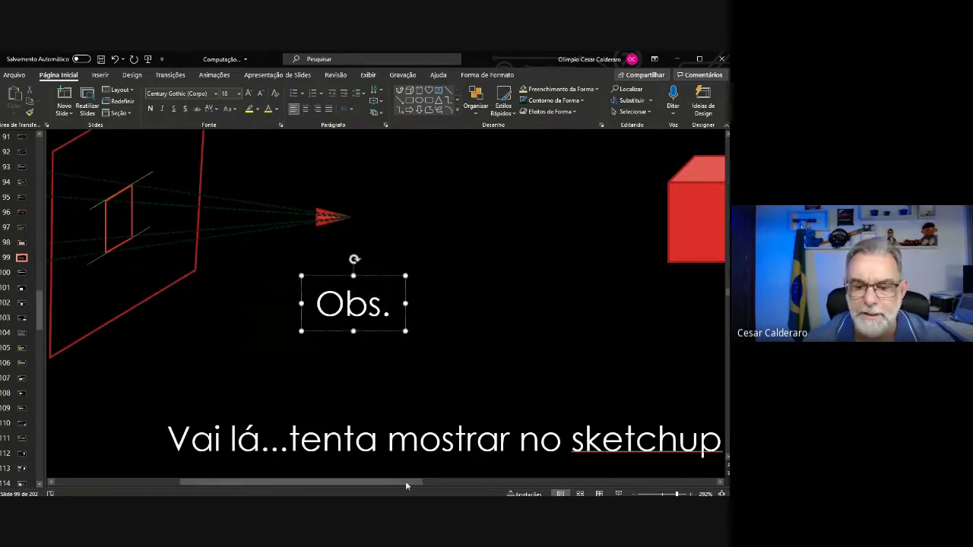
{"action": "left_click_drag", "start_coordinate": [405, 481], "coordinate": [330, 483]}
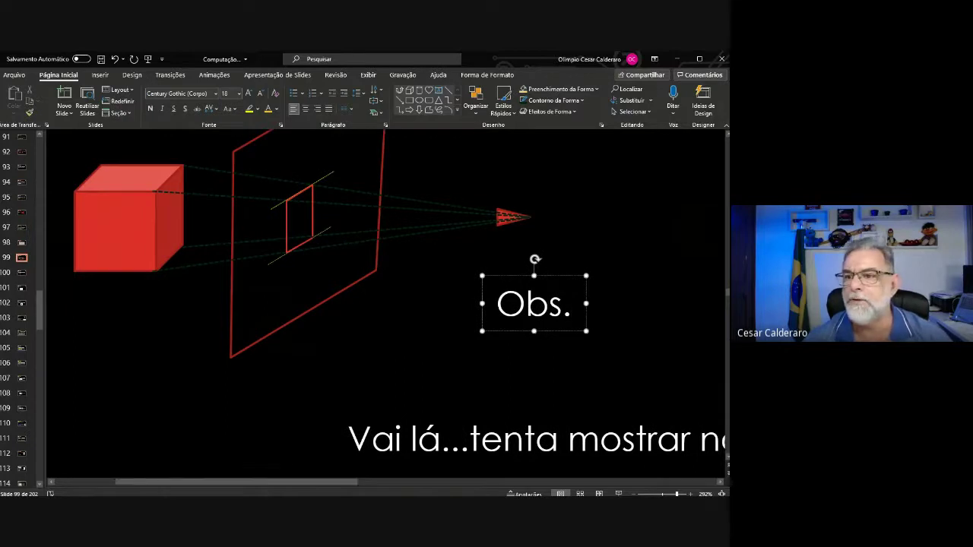
{"action": "scroll", "coordinate": [400, 297], "scroll_direction": "up", "scroll_amount": 3}
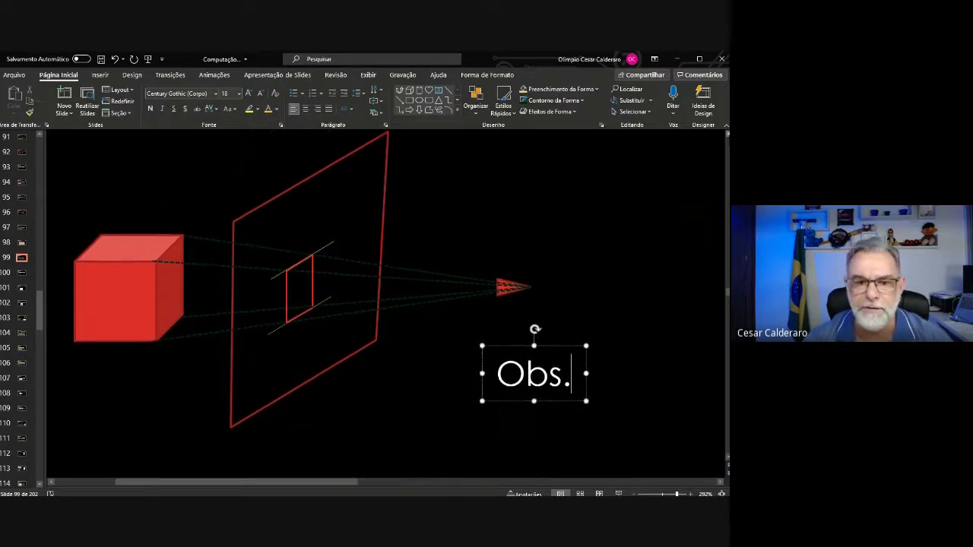
{"action": "scroll", "coordinate": [386, 296], "scroll_direction": "up", "scroll_amount": 1}
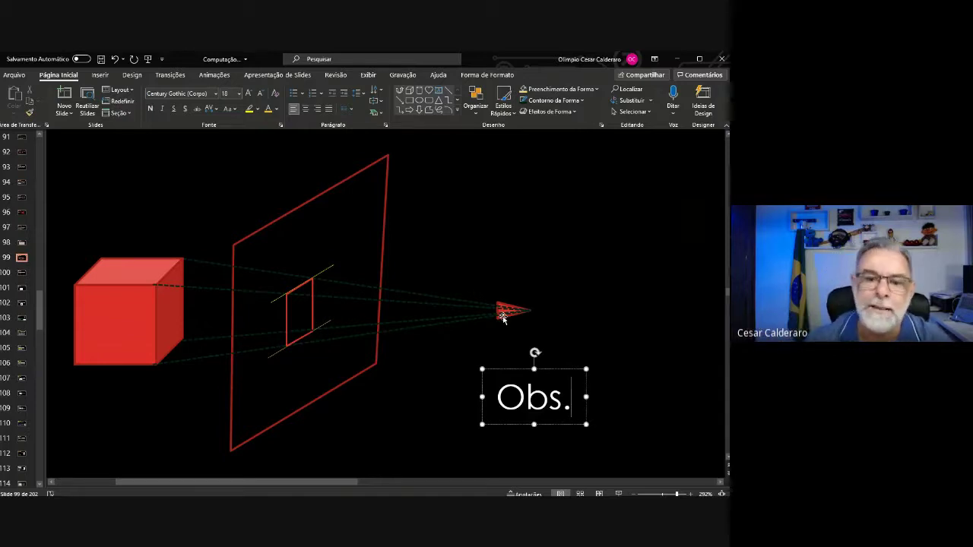
{"action": "left_click", "coordinate": [549, 276]}
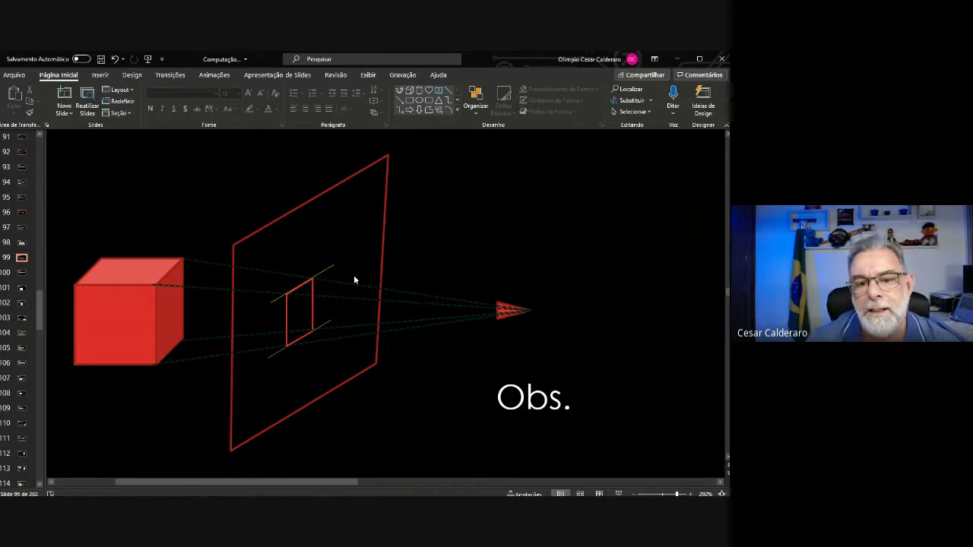
Draw a red arrow from below the projection plane pointing right toward the Obs. label
{"action": "left_click", "coordinate": [525, 311]}
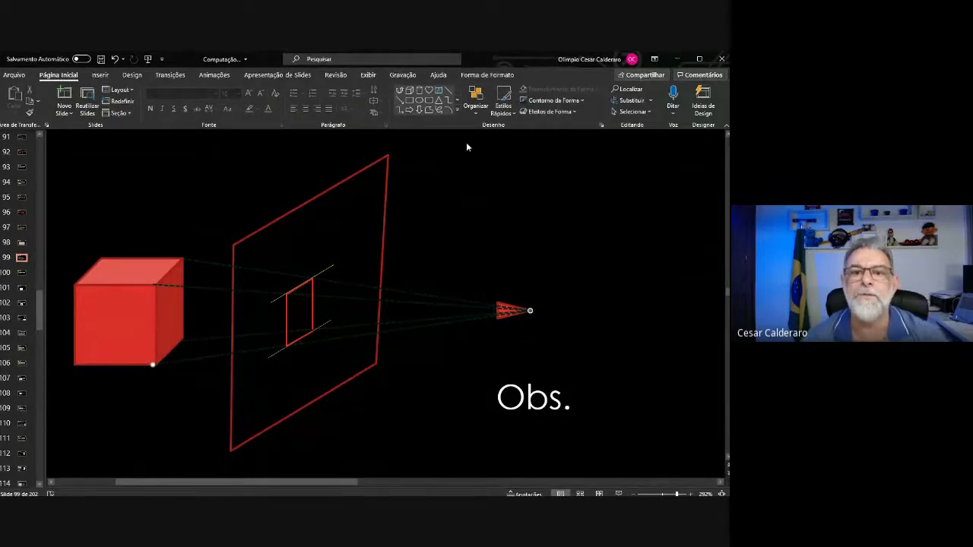
{"action": "left_click", "coordinate": [449, 91]}
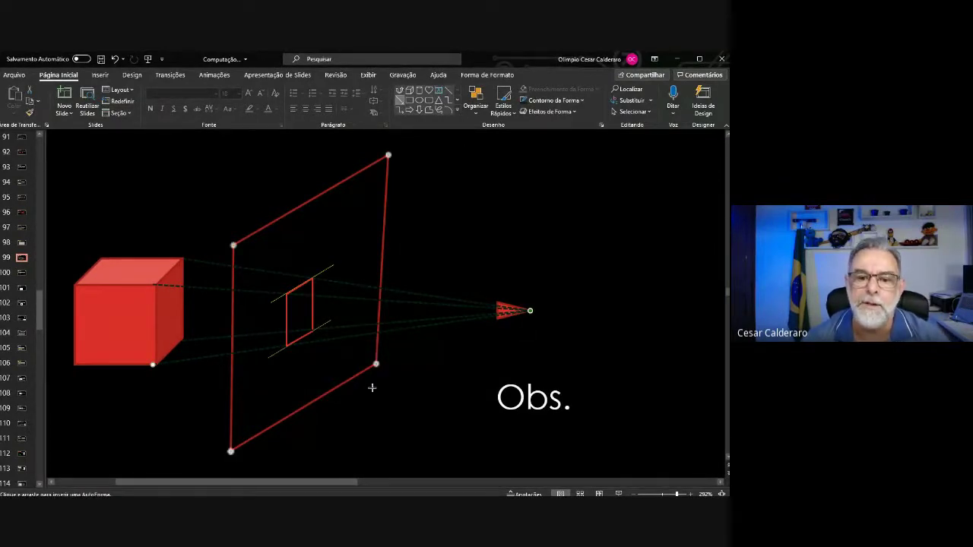
{"action": "left_click_drag", "start_coordinate": [315, 376], "coordinate": [509, 376]}
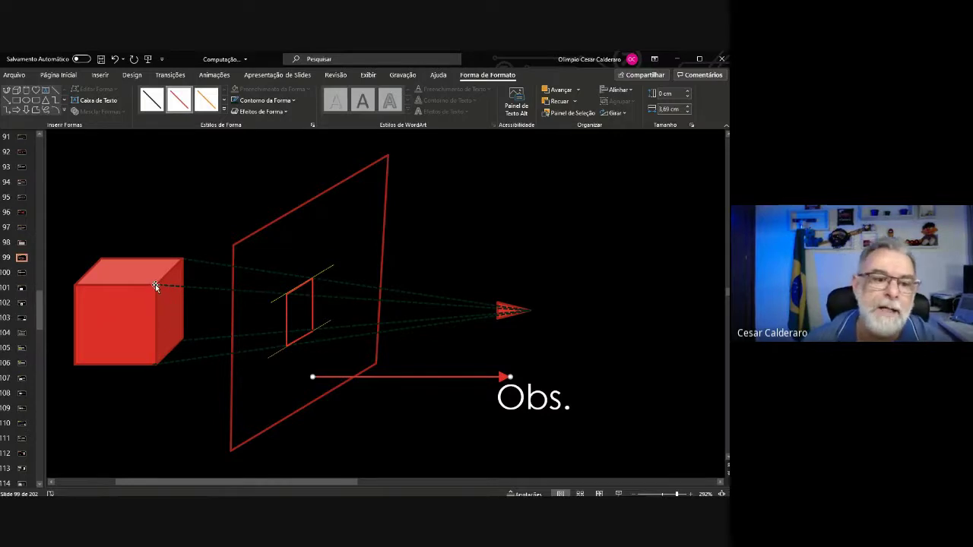
{"action": "left_click", "coordinate": [181, 262]}
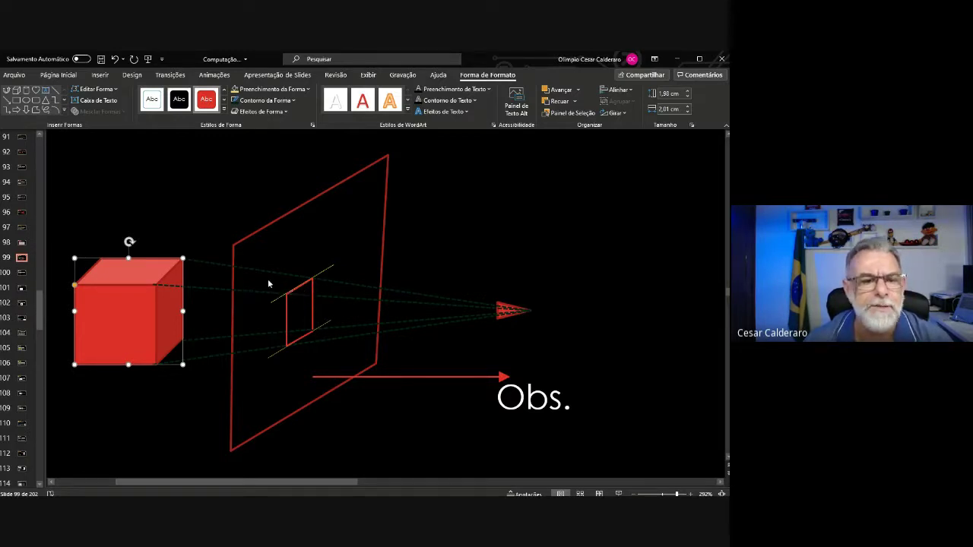
Draw a tiny red dot and place copies on the small rectangle's corner and right edge
{"action": "left_click", "coordinate": [26, 99]}
{"action": "left_click_drag", "start_coordinate": [213, 217], "coordinate": [219, 223]}
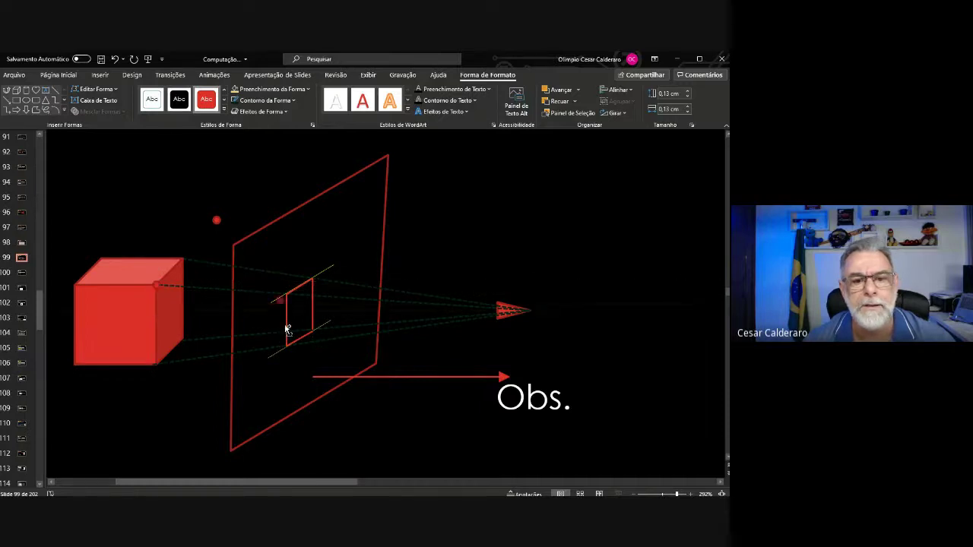
{"action": "mouse_move", "coordinate": [284, 319]}
{"action": "left_mouse_down"}
{"action": "mouse_move", "coordinate": [290, 372]}
{"action": "mouse_move", "coordinate": [320, 362]}
{"action": "left_mouse_up"}
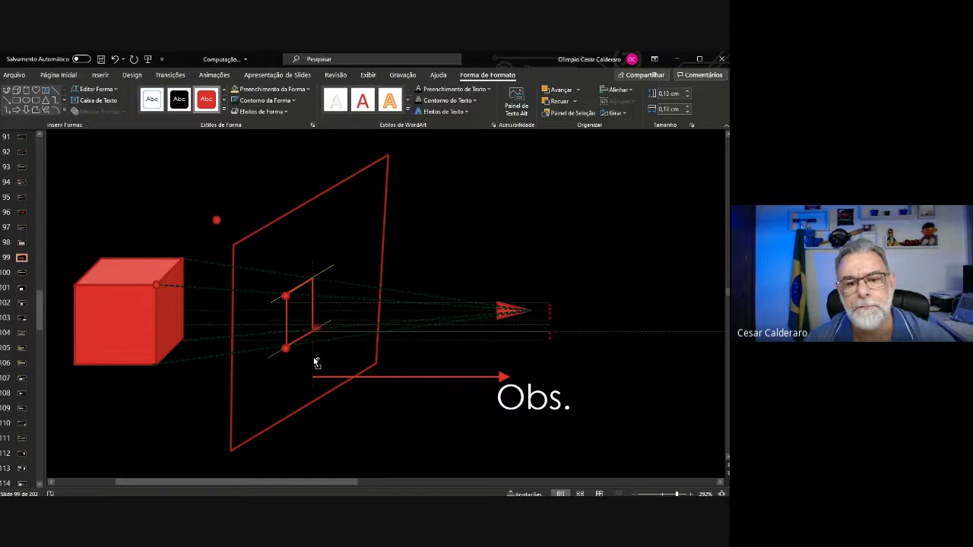
{"action": "left_click_drag", "start_coordinate": [320, 362], "coordinate": [312, 323]}
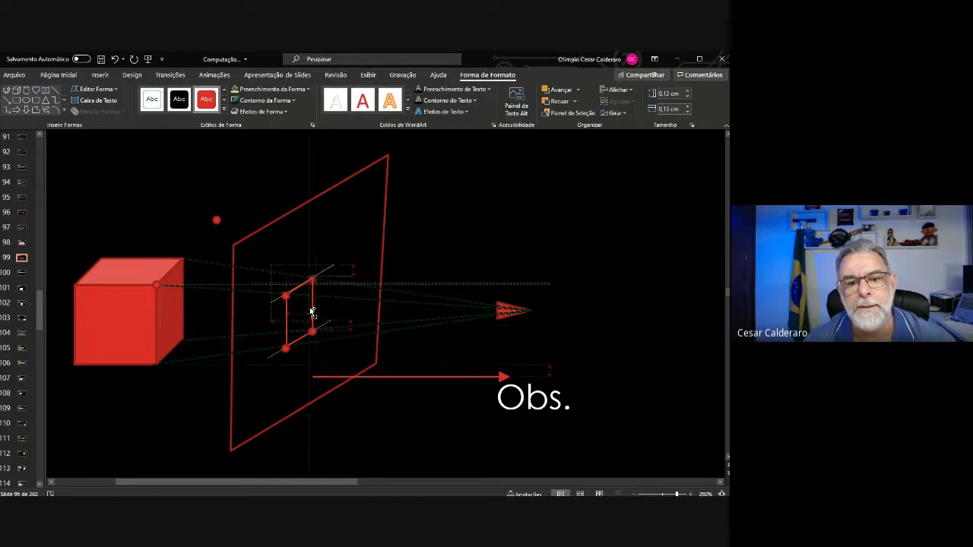
{"action": "left_click", "coordinate": [473, 230]}
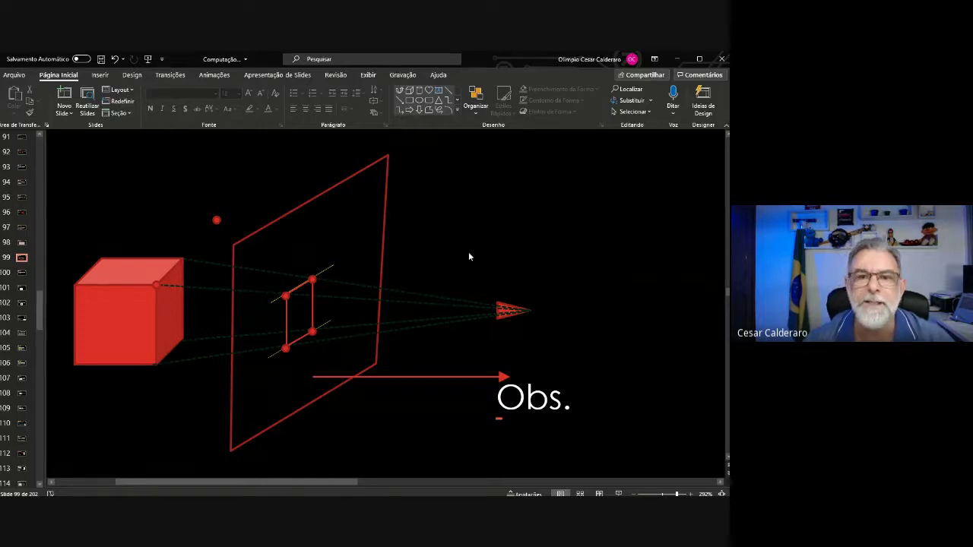
Draw a red arrow beneath Obs. pointing up at it, lengthened downward
{"action": "left_click", "coordinate": [401, 105]}
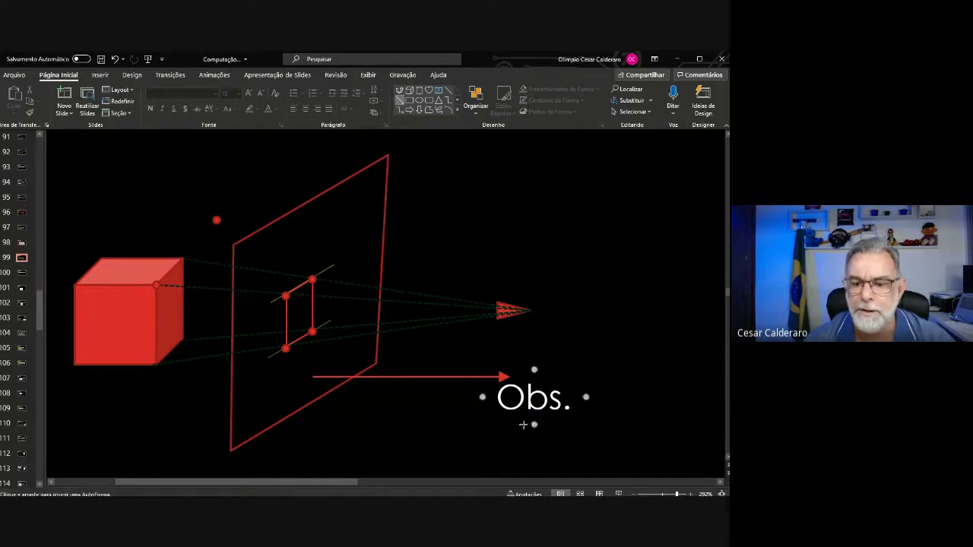
{"action": "mouse_move", "coordinate": [506, 431]}
{"action": "left_mouse_down"}
{"action": "mouse_move", "coordinate": [507, 459]}
{"action": "mouse_move", "coordinate": [505, 416]}
{"action": "left_mouse_up"}
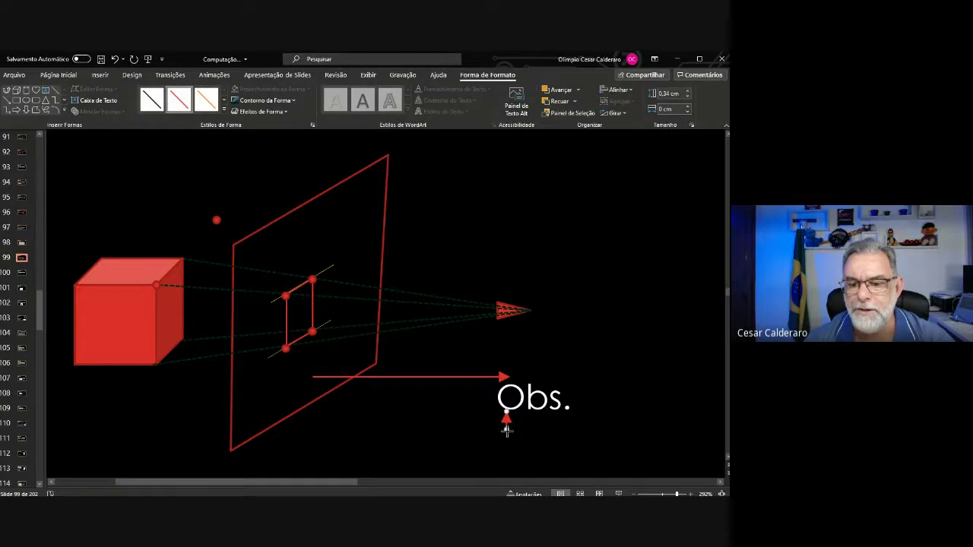
{"action": "left_click_drag", "start_coordinate": [508, 452], "coordinate": [506, 461]}
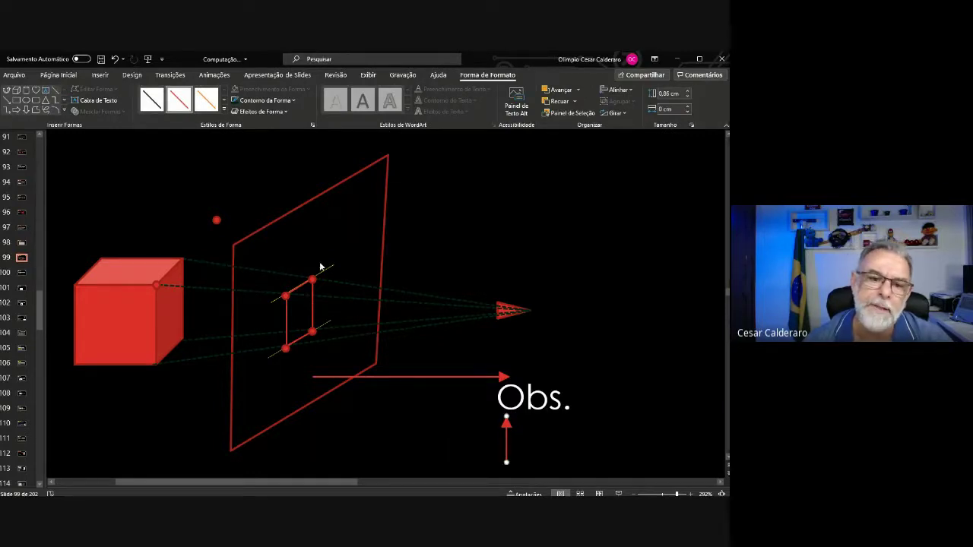
{"action": "left_click", "coordinate": [285, 298]}
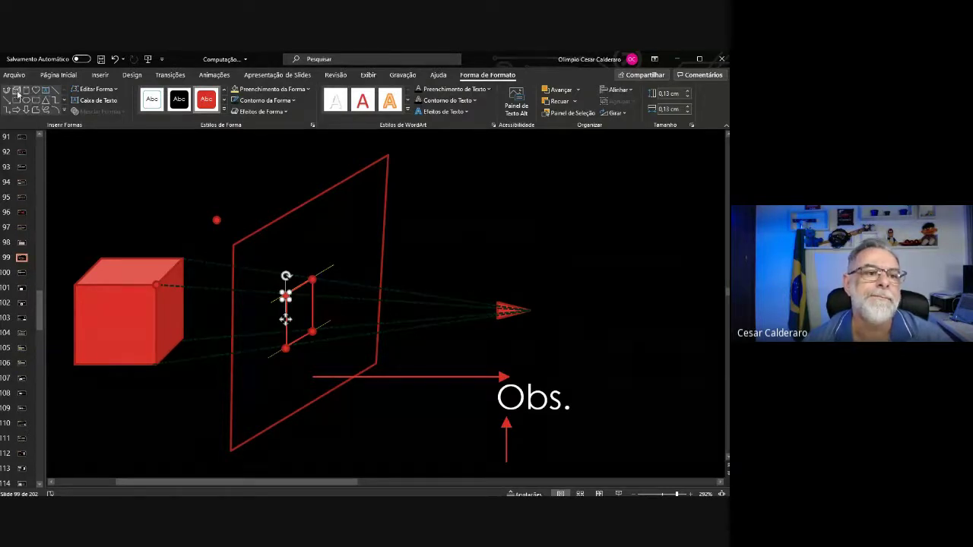
Add a text box labelled '2' just below the horizontal red arrow
{"action": "left_click", "coordinate": [94, 100]}
{"action": "left_click", "coordinate": [396, 420]}
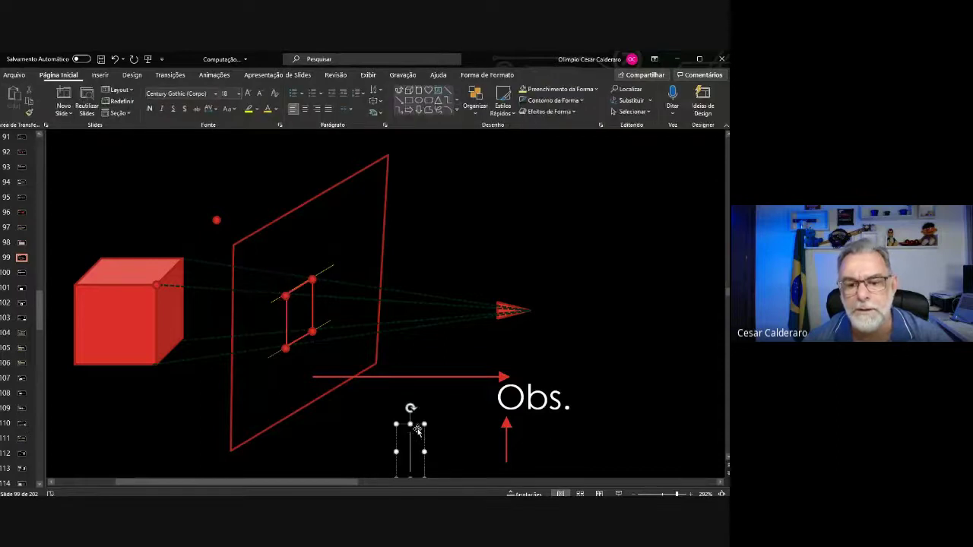
{"action": "type", "text": "1"}
{"action": "left_click_drag", "start_coordinate": [424, 422], "coordinate": [423, 393]}
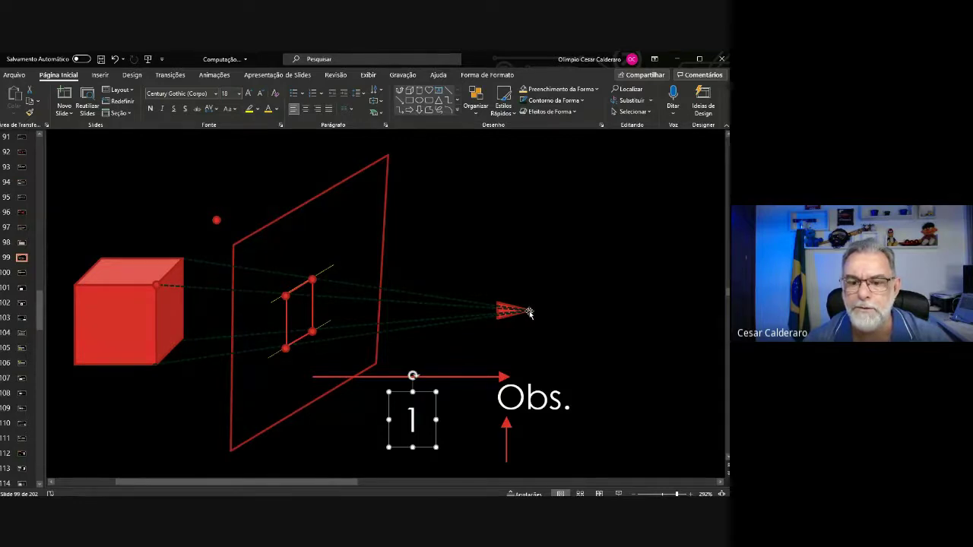
{"action": "double_click", "coordinate": [416, 418]}
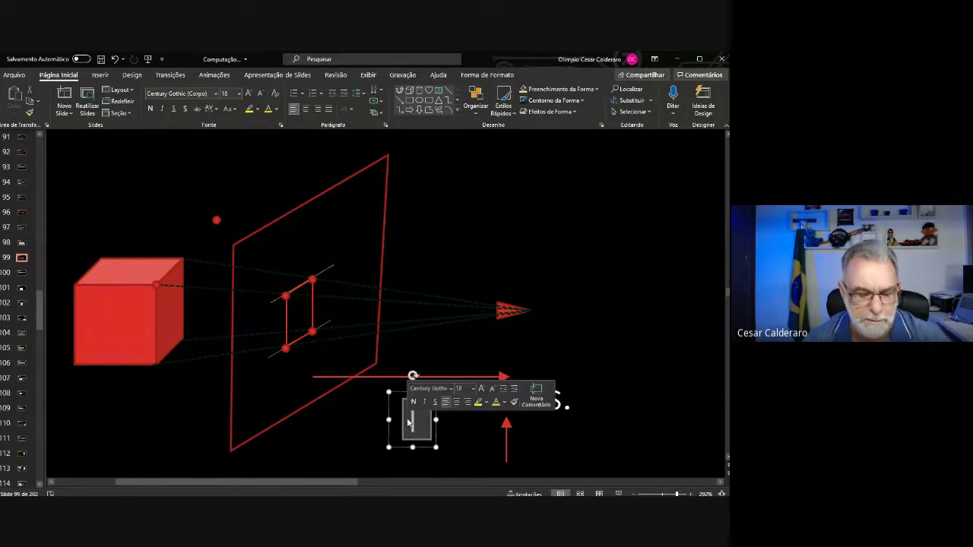
{"action": "type", "text": "2"}
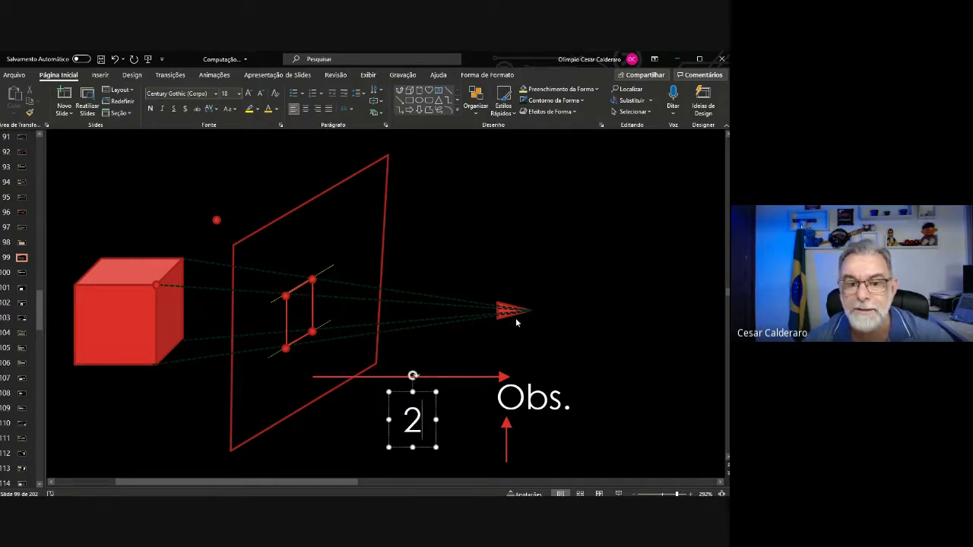
{"action": "left_click", "coordinate": [198, 263]}
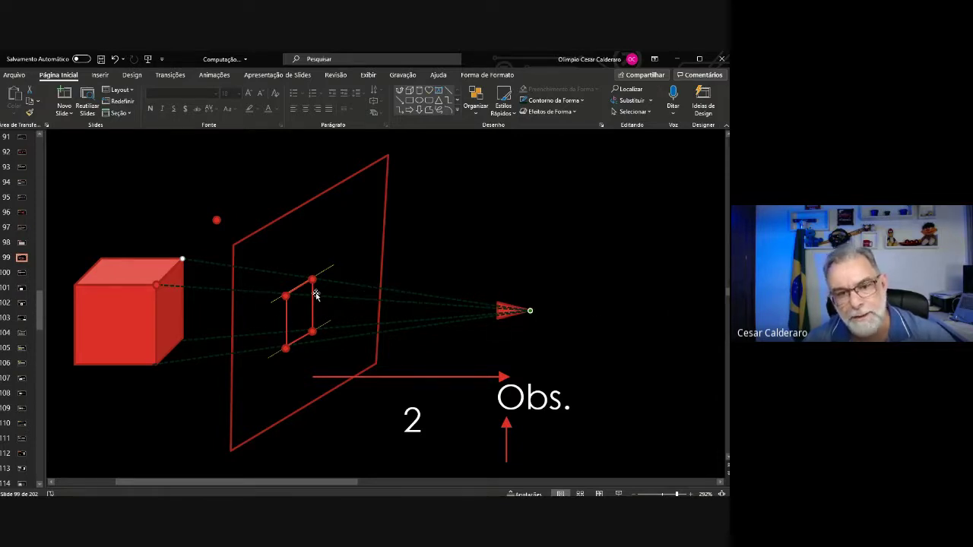
{"action": "left_click", "coordinate": [410, 100]}
{"action": "mouse_move", "coordinate": [54, 143]}
{"action": "left_mouse_down"}
{"action": "mouse_move", "coordinate": [288, 437]}
{"action": "mouse_move", "coordinate": [223, 440]}
{"action": "left_mouse_up"}
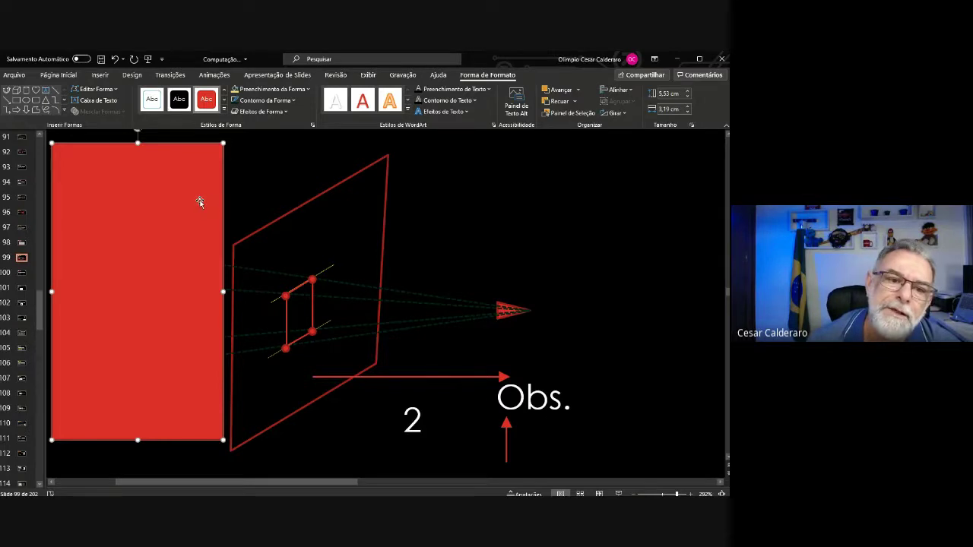
{"action": "key", "text": "Delete"}
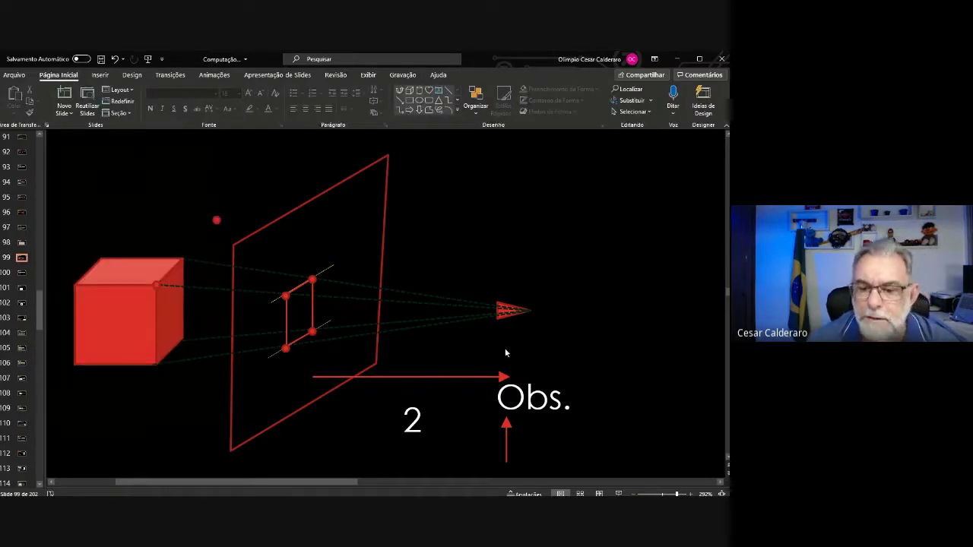
Scroll right to the parallel-projection diagram, then back slightly to show its cube and plane
{"action": "left_click_drag", "start_coordinate": [331, 481], "coordinate": [480, 485]}
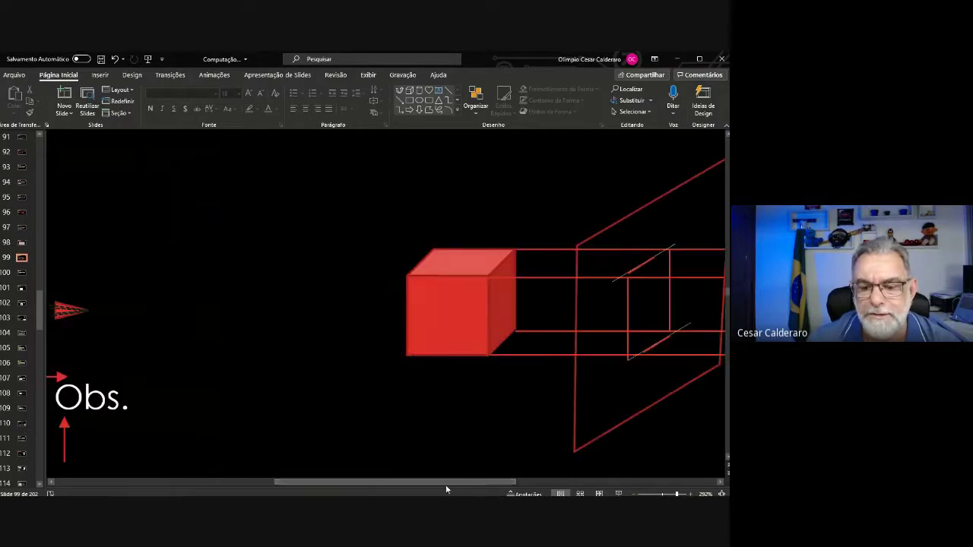
{"action": "left_click_drag", "start_coordinate": [423, 481], "coordinate": [566, 485]}
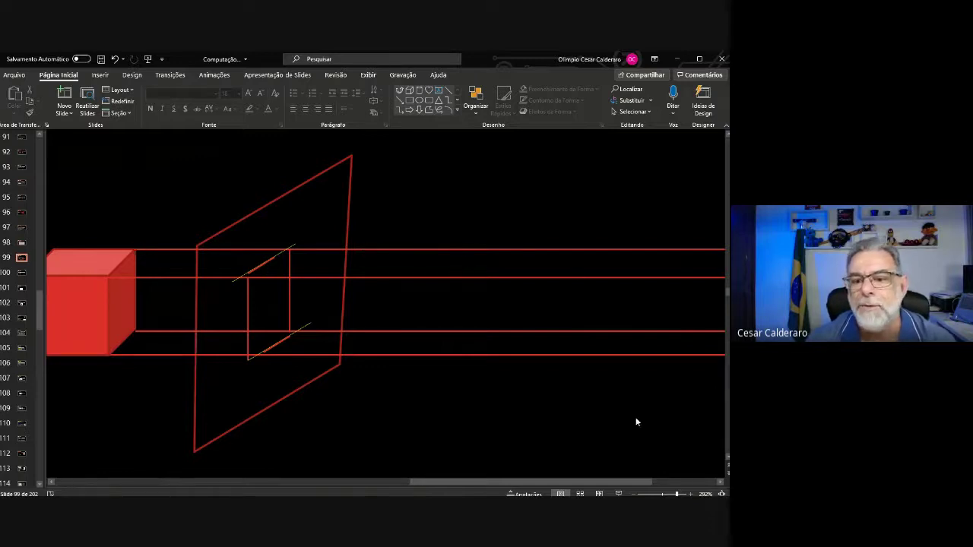
{"action": "scroll", "coordinate": [539, 485], "scroll_direction": "right", "scroll_amount": 3}
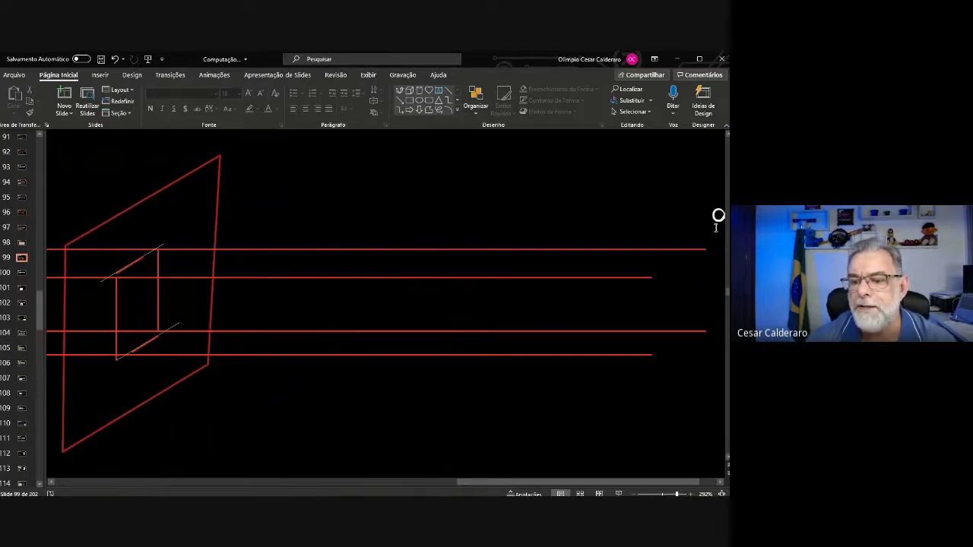
{"action": "scroll", "coordinate": [615, 480], "scroll_direction": "right", "scroll_amount": 1}
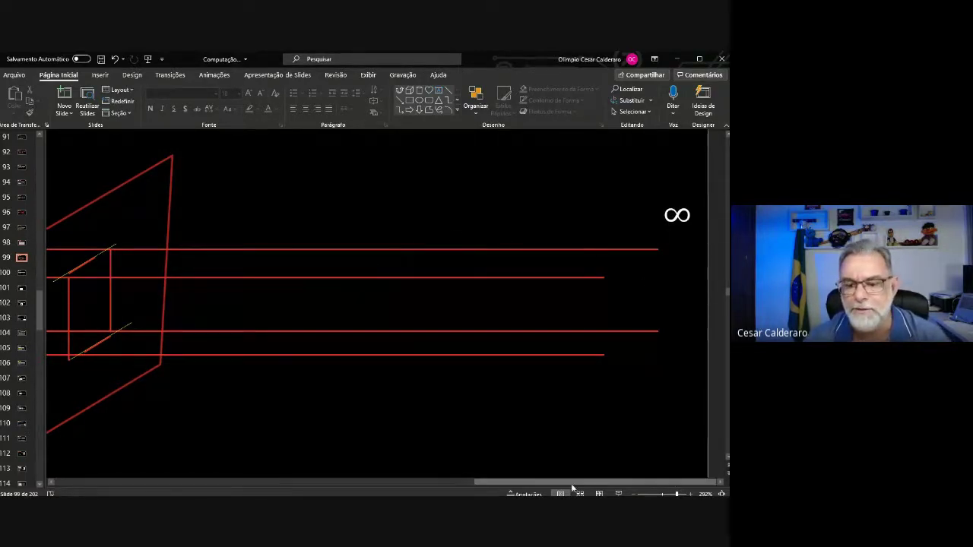
{"action": "left_click_drag", "start_coordinate": [571, 483], "coordinate": [487, 482]}
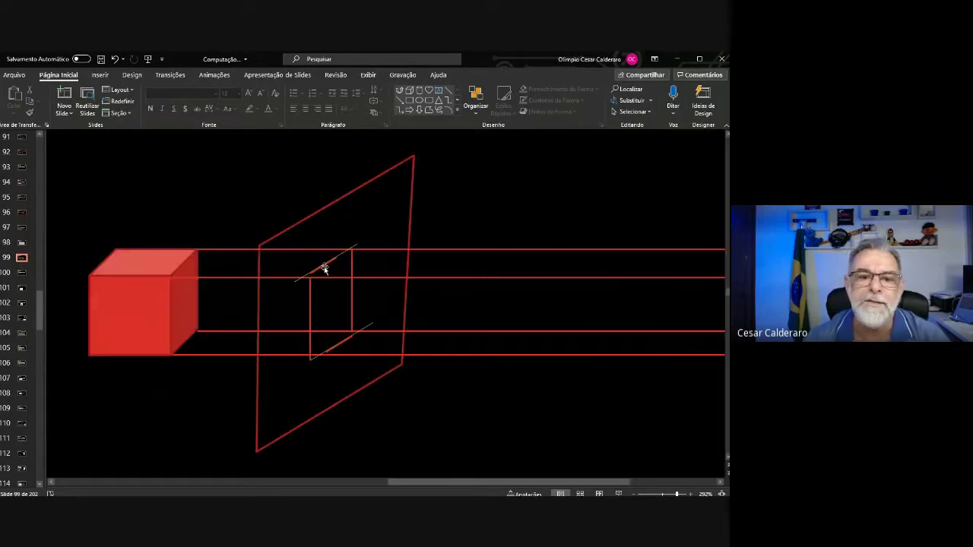
Extend the orange lines and snap their endpoints onto the small rectangle's corners on slide 99
{"action": "left_click", "coordinate": [324, 268]}
{"action": "mouse_move", "coordinate": [337, 257]}
{"action": "left_mouse_down"}
{"action": "mouse_move", "coordinate": [352, 249]}
{"action": "mouse_move", "coordinate": [330, 263]}
{"action": "mouse_move", "coordinate": [348, 247]}
{"action": "left_mouse_up"}
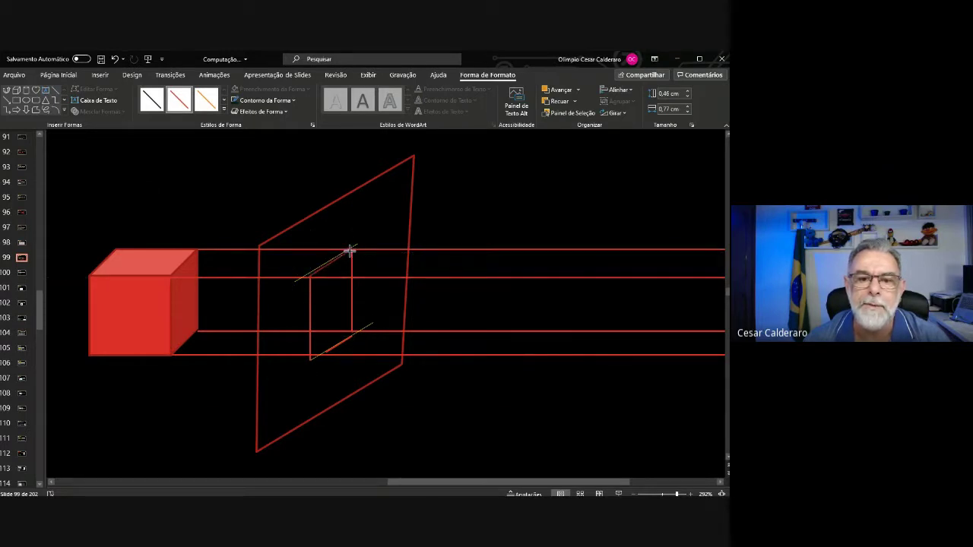
{"action": "left_click_drag", "start_coordinate": [310, 276], "coordinate": [310, 274]}
{"action": "left_click", "coordinate": [334, 348]}
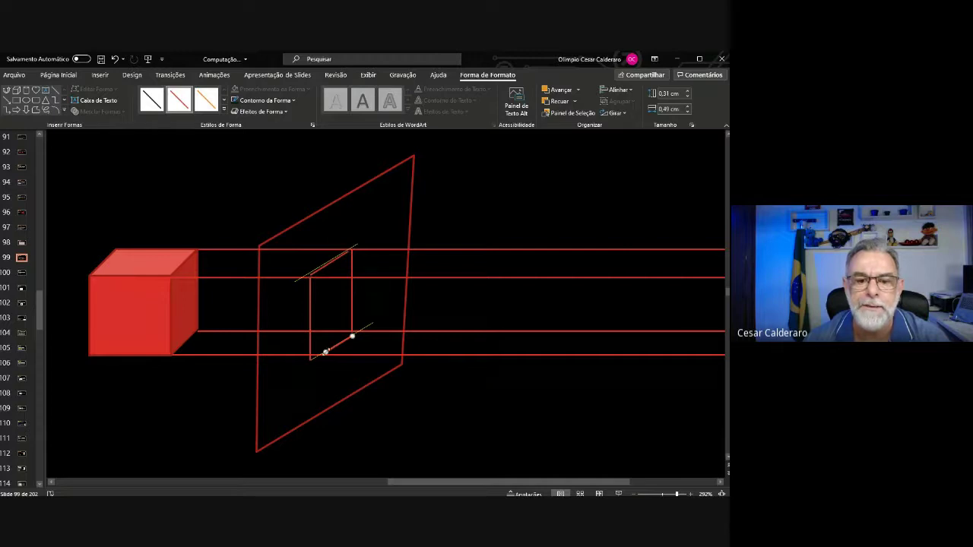
{"action": "mouse_move", "coordinate": [325, 352]}
{"action": "left_mouse_down"}
{"action": "mouse_move", "coordinate": [309, 355]}
{"action": "mouse_move", "coordinate": [352, 334]}
{"action": "left_mouse_up"}
{"action": "left_click", "coordinate": [310, 358]}
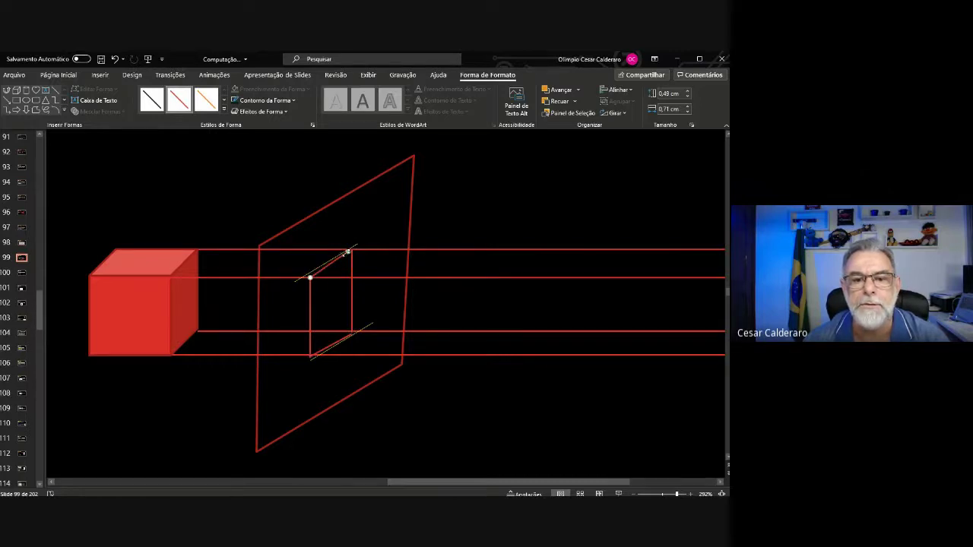
{"action": "left_click_drag", "start_coordinate": [348, 251], "coordinate": [349, 250]}
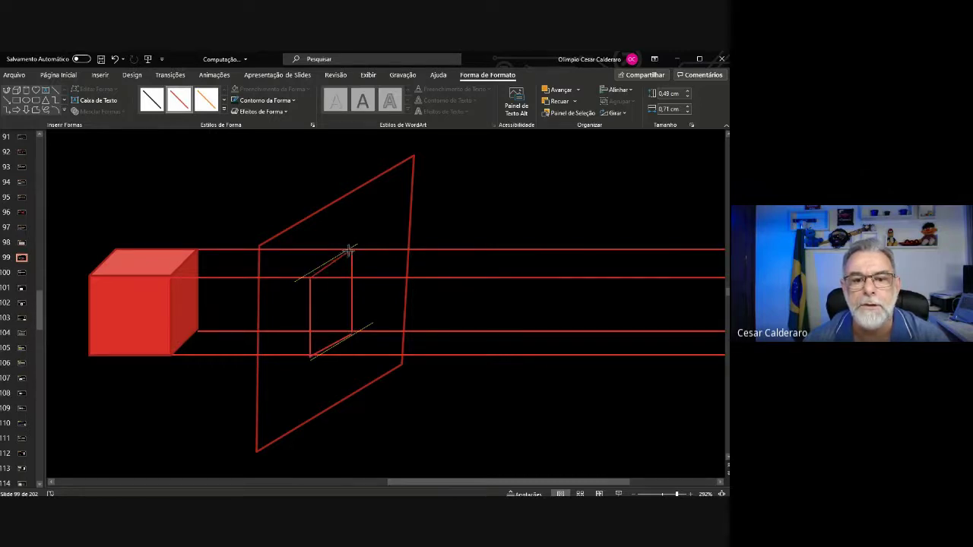
{"action": "left_click", "coordinate": [350, 335]}
{"action": "left_click_drag", "start_coordinate": [351, 335], "coordinate": [350, 331]}
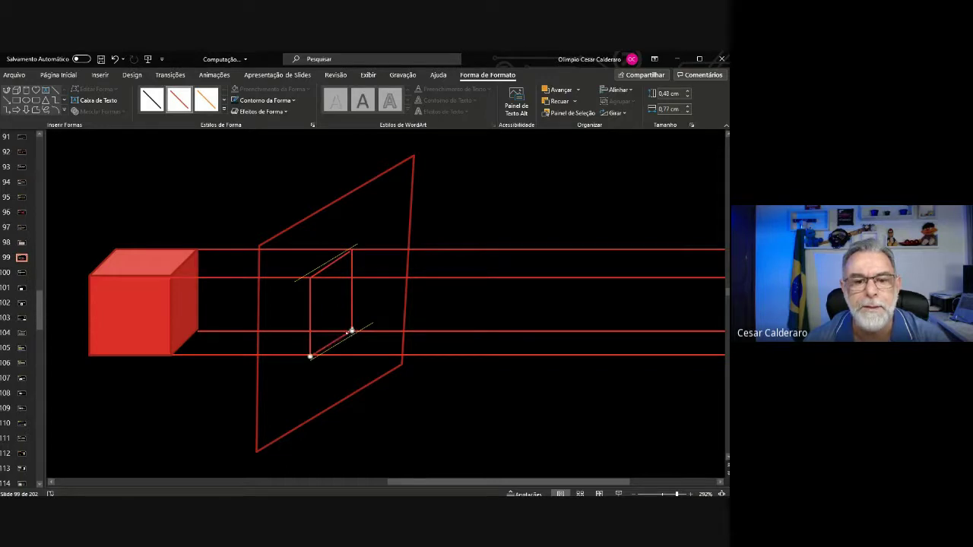
Align the thin diagonal lines with the inner square's corners, then go to slide 100
{"action": "left_click", "coordinate": [178, 304]}
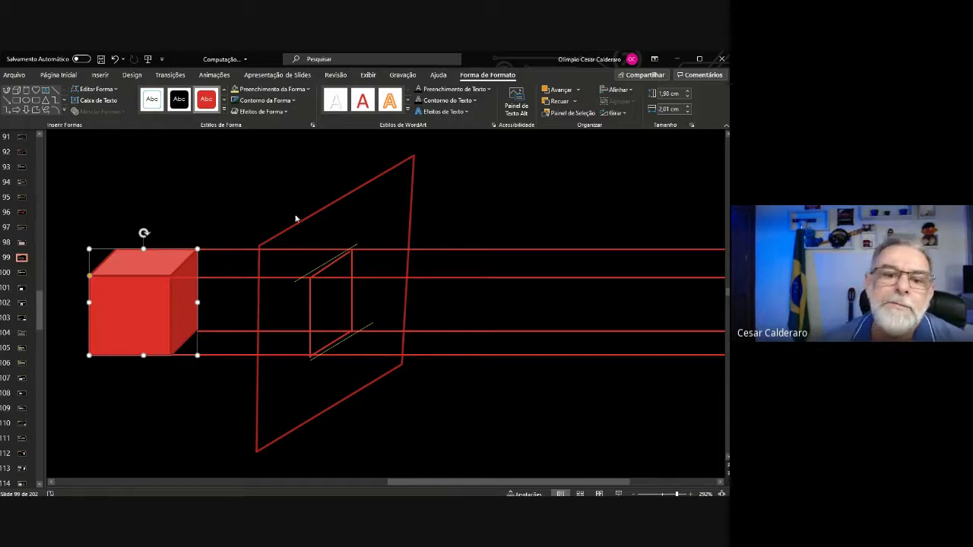
{"action": "left_click", "coordinate": [350, 339]}
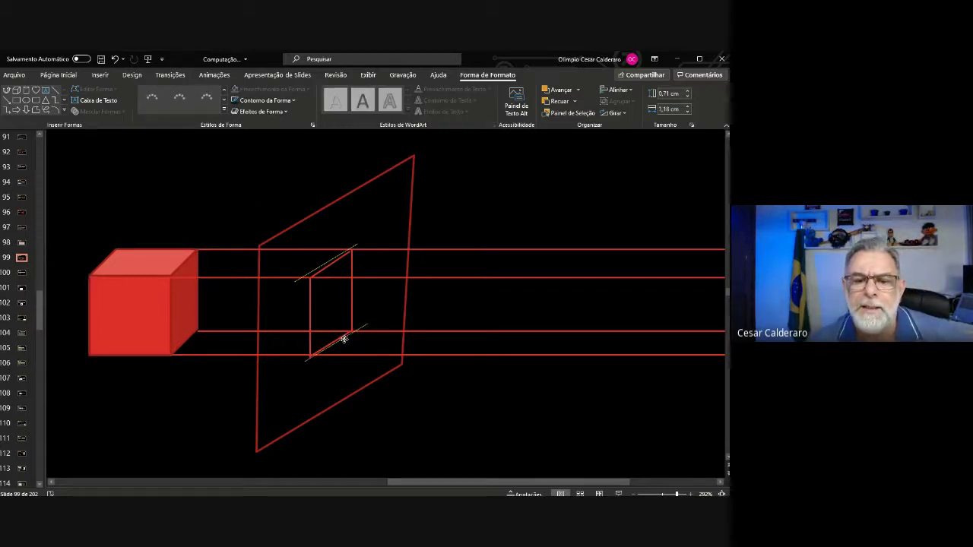
{"action": "left_click", "coordinate": [343, 339]}
{"action": "left_click_drag", "start_coordinate": [367, 325], "coordinate": [364, 322]}
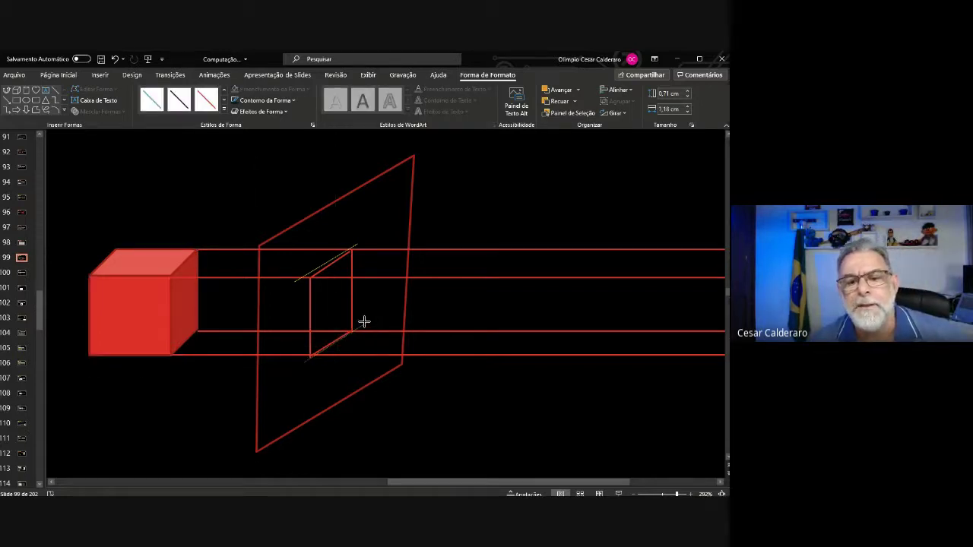
{"action": "left_click_drag", "start_coordinate": [334, 259], "coordinate": [296, 281]}
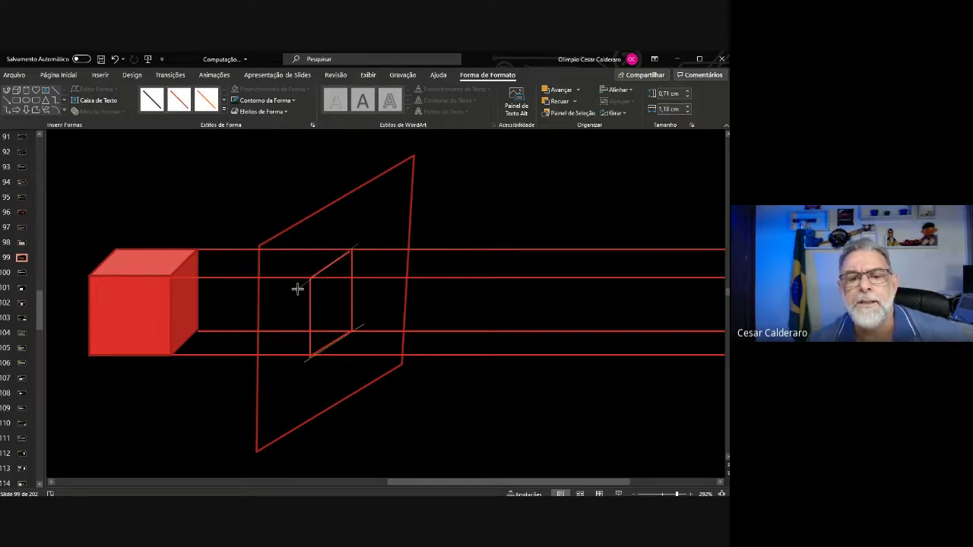
{"action": "left_click", "coordinate": [444, 399]}
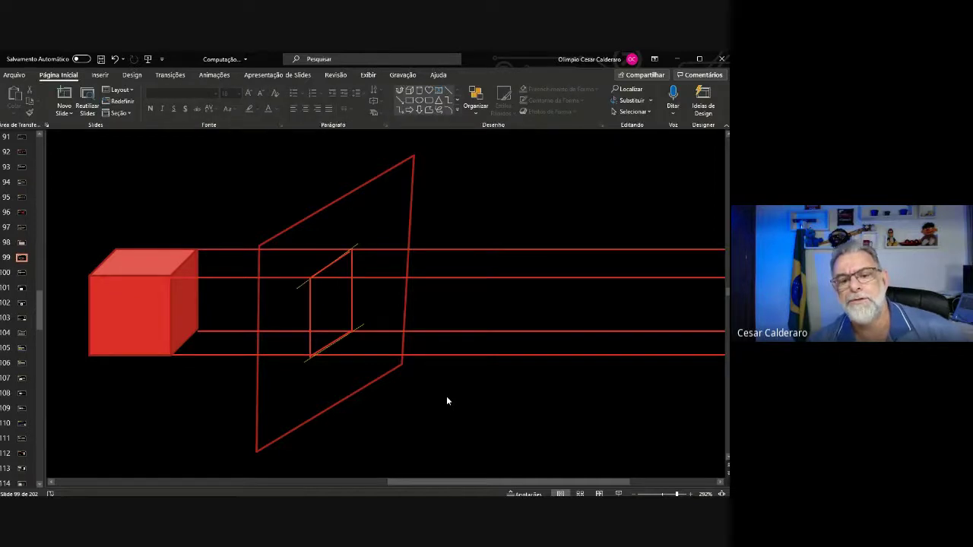
{"action": "left_click", "coordinate": [358, 327]}
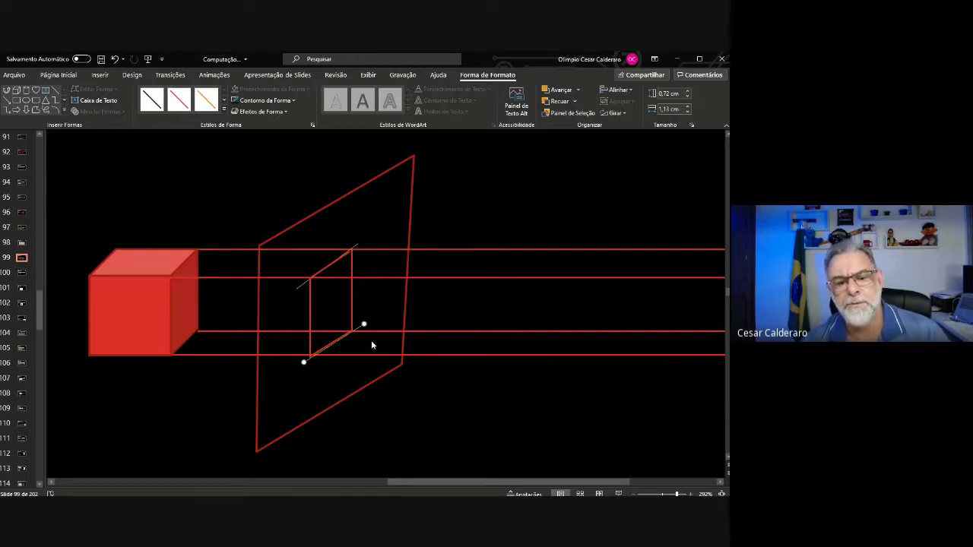
{"action": "left_click", "coordinate": [22, 273]}
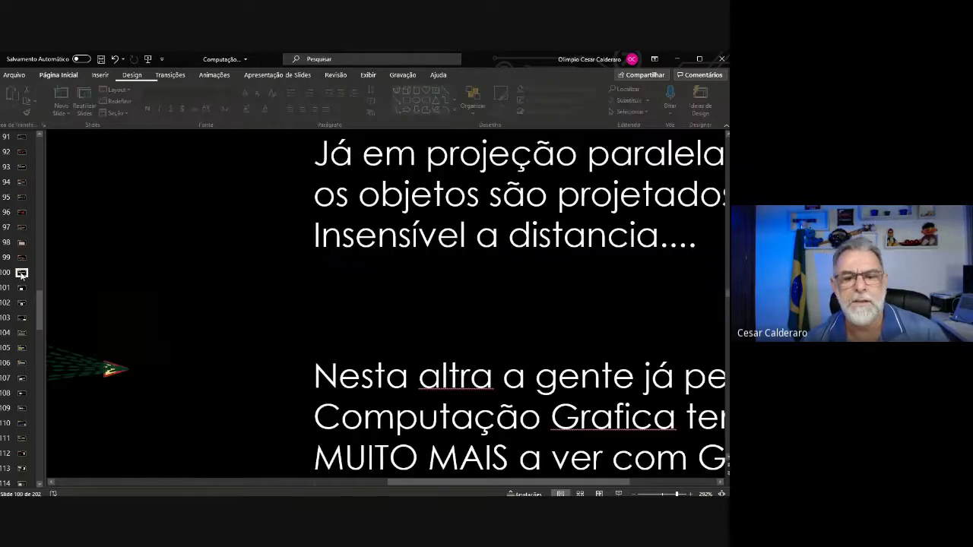
{"action": "scroll", "coordinate": [397, 393], "scroll_direction": "down", "scroll_amount": 10}
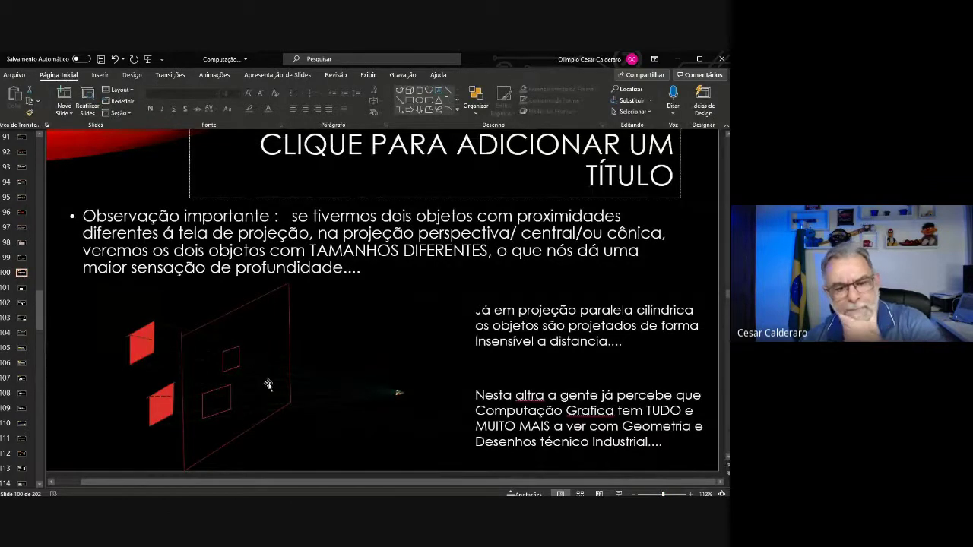
{"action": "left_click", "coordinate": [400, 393]}
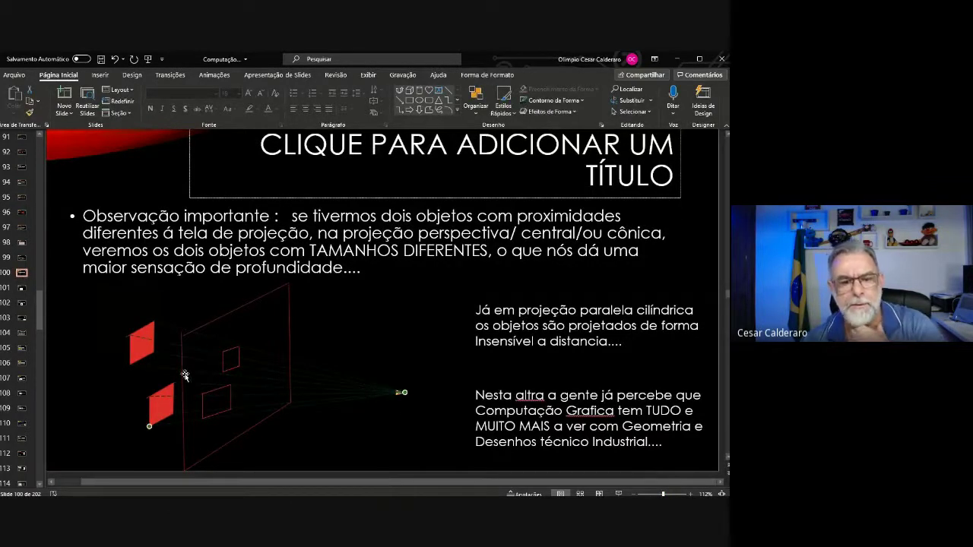
{"action": "left_click", "coordinate": [148, 348]}
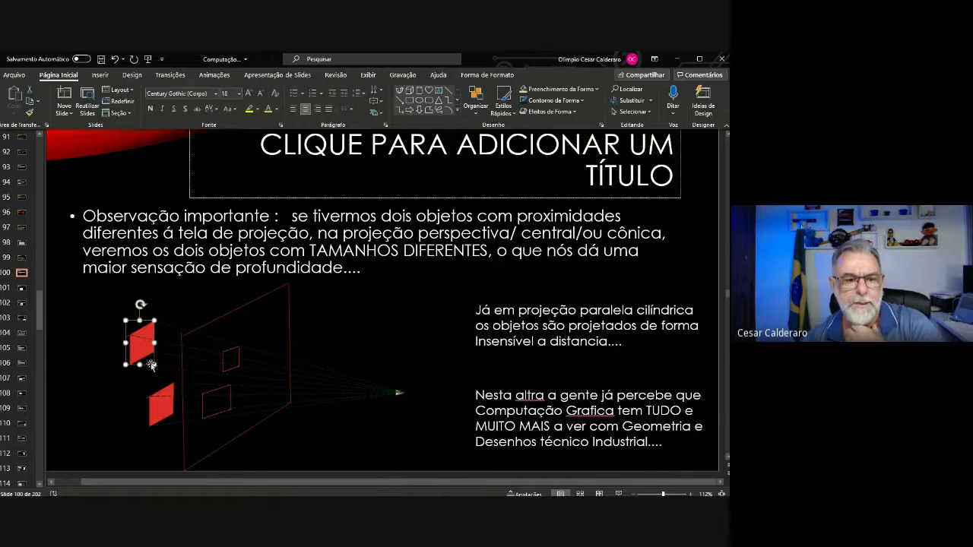
{"action": "left_click", "coordinate": [166, 408]}
{"action": "left_click", "coordinate": [145, 370]}
{"action": "left_click", "coordinate": [139, 352]}
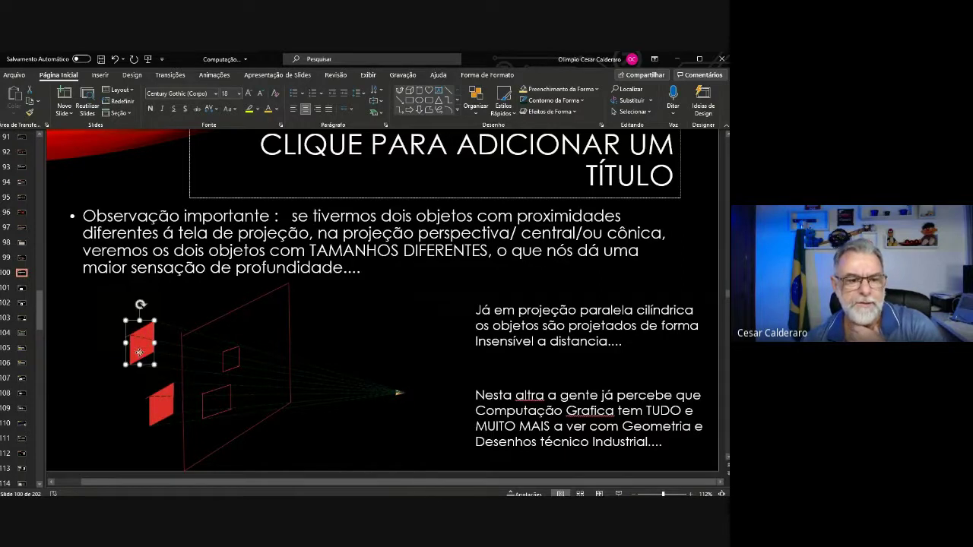
{"action": "left_click", "coordinate": [158, 406]}
{"action": "left_click", "coordinate": [137, 346]}
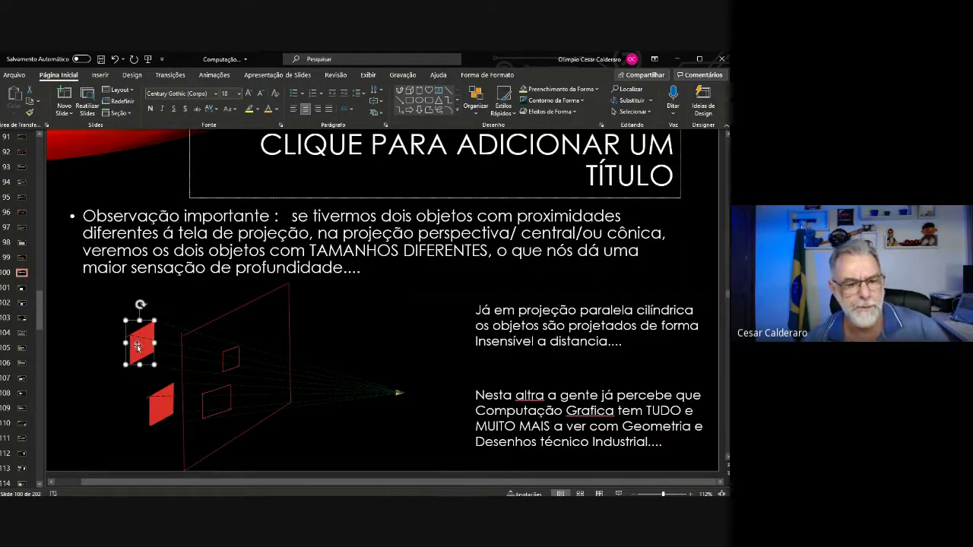
{"action": "left_click", "coordinate": [83, 350]}
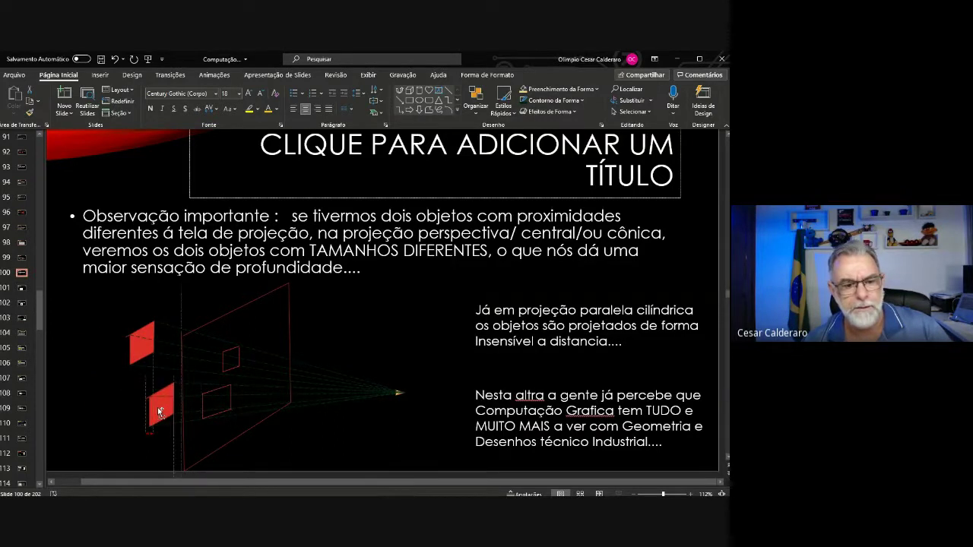
{"action": "left_click_drag", "start_coordinate": [140, 348], "coordinate": [75, 388]}
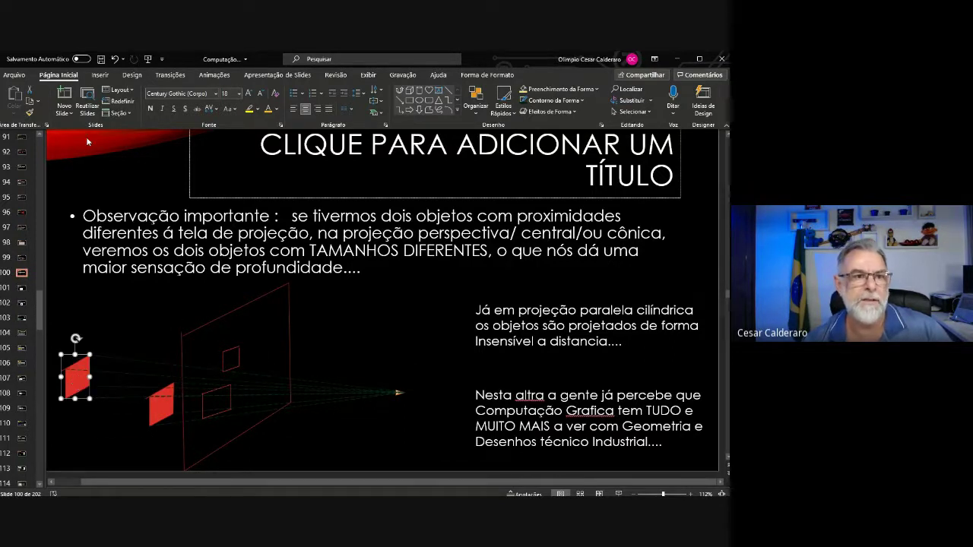
{"action": "left_click", "coordinate": [115, 59]}
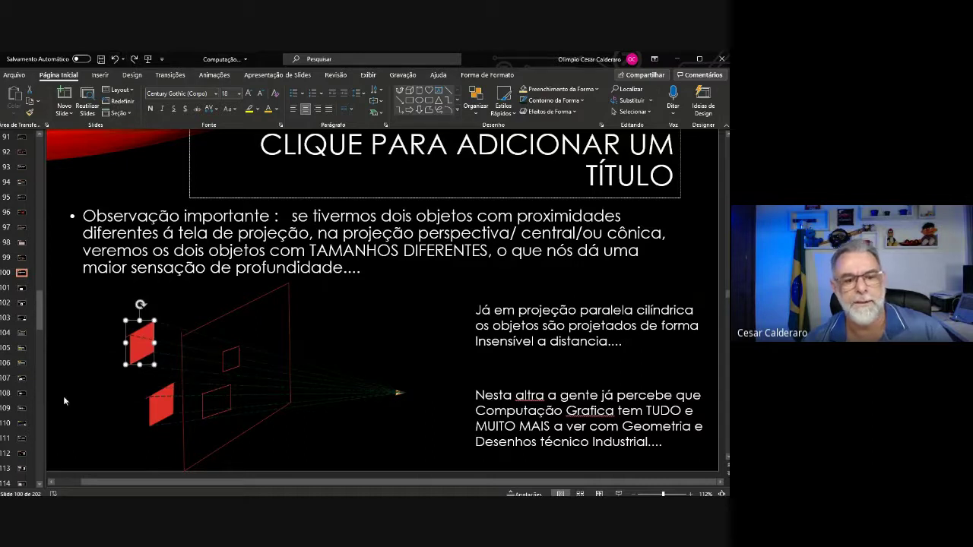
{"action": "left_click", "coordinate": [95, 429]}
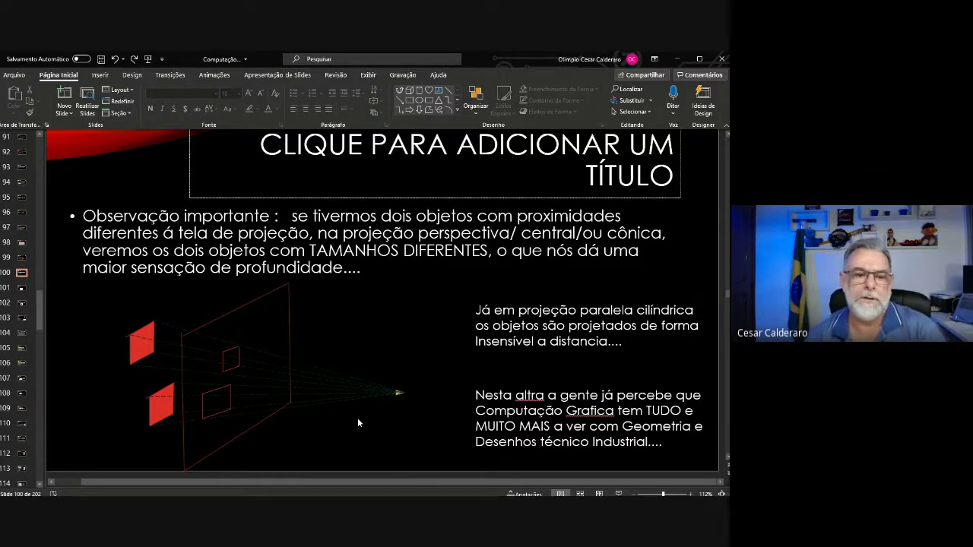
{"action": "left_click", "coordinate": [164, 408]}
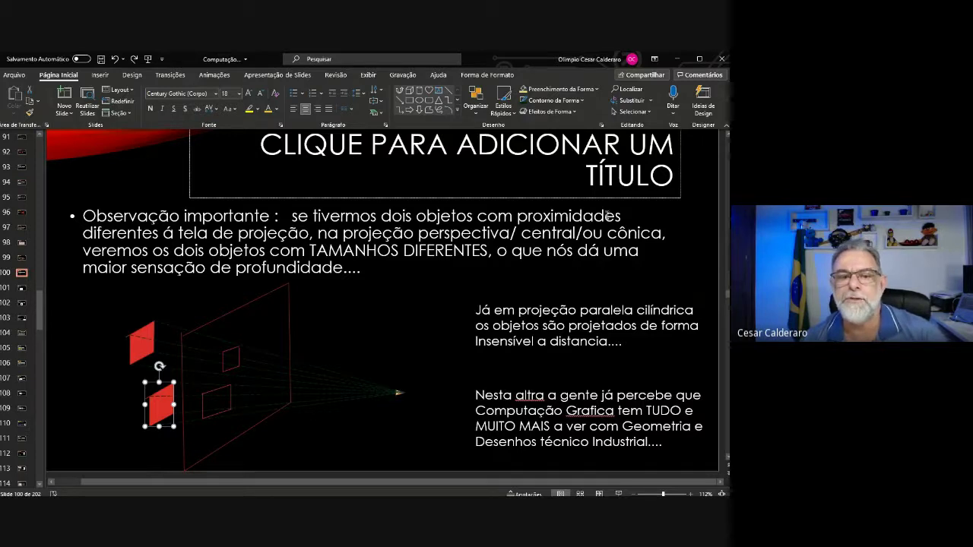
Bold the phrase 'tela de projeção' and select 'TAMANHOS DIFERENTES' for emphasis
{"action": "left_click_drag", "start_coordinate": [310, 232], "coordinate": [177, 232]}
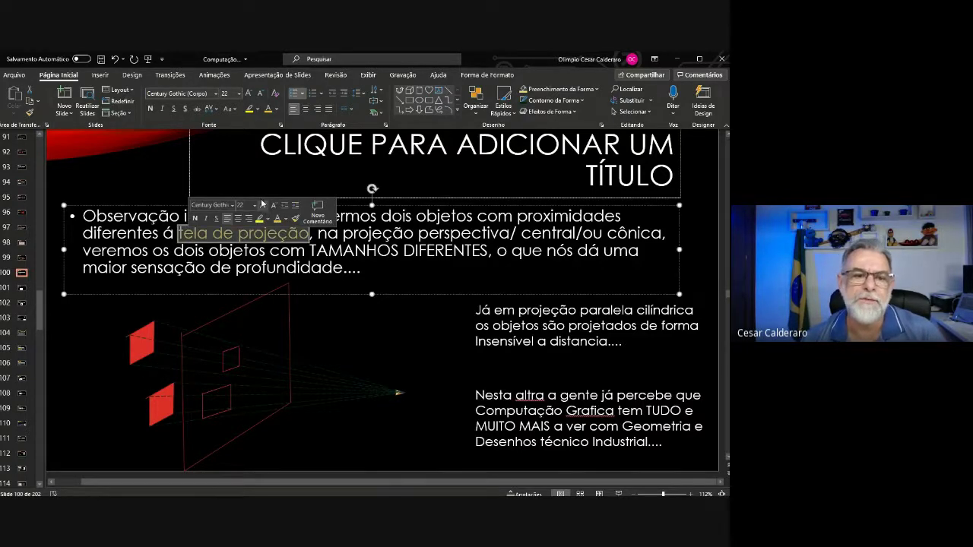
{"action": "left_click", "coordinate": [195, 219]}
{"action": "left_click", "coordinate": [350, 271]}
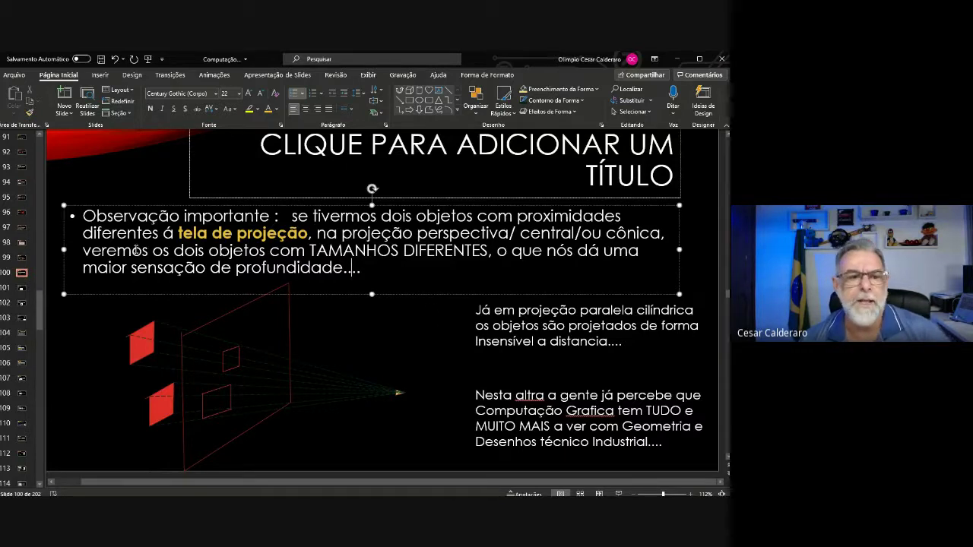
{"action": "left_click_drag", "start_coordinate": [487, 251], "coordinate": [325, 251]}
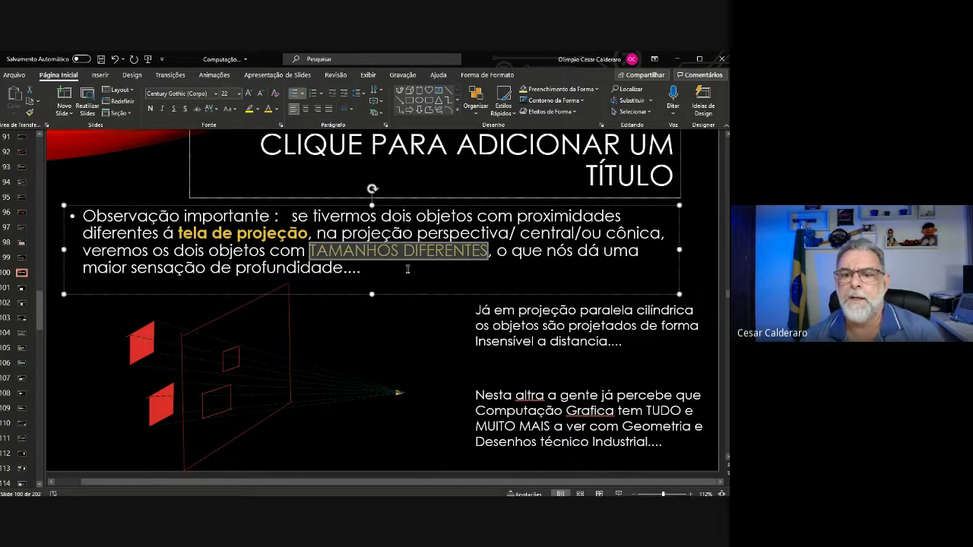
{"action": "left_click", "coordinate": [568, 250]}
{"action": "type", "text": "o"}
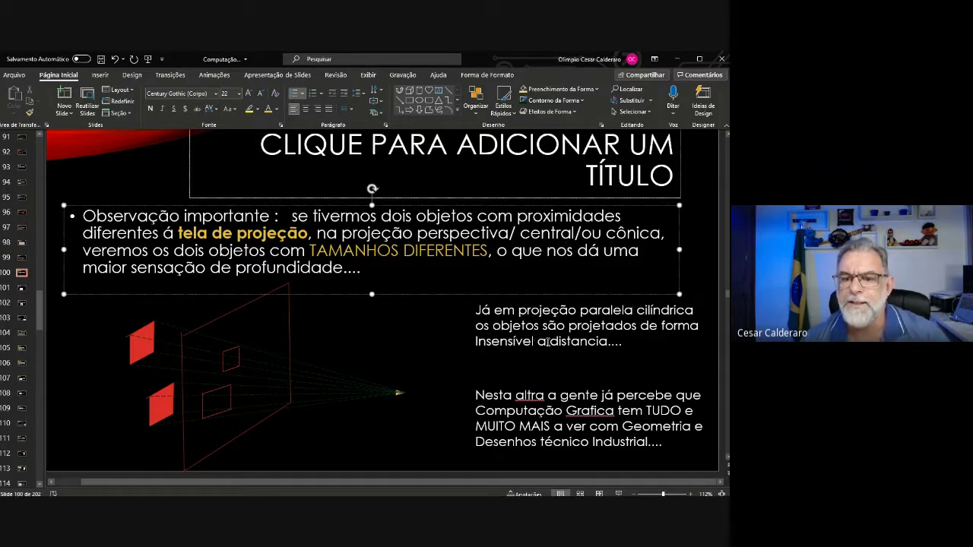
Make 'Insensível a distancia' bold in the parallel-projection note
{"action": "left_click_drag", "start_coordinate": [604, 340], "coordinate": [490, 351]}
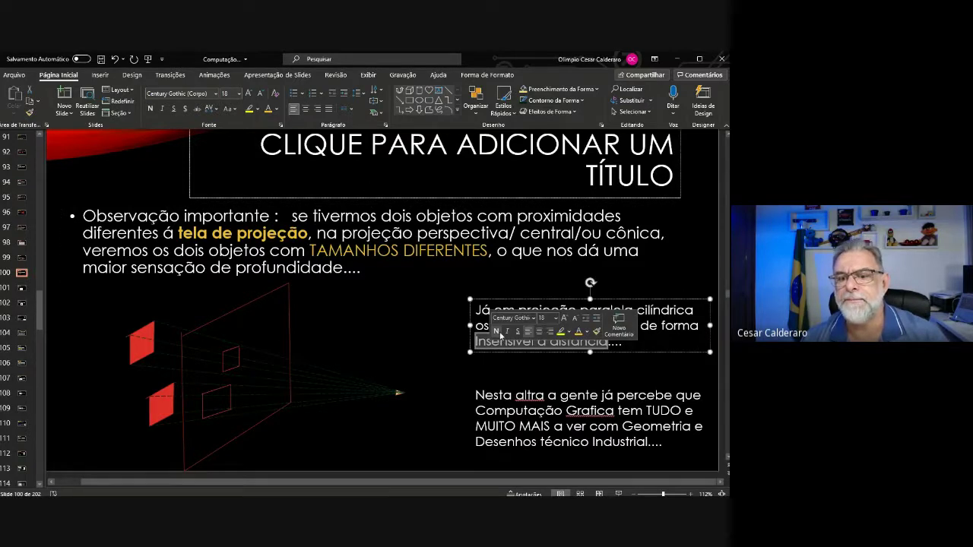
{"action": "left_click", "coordinate": [497, 333]}
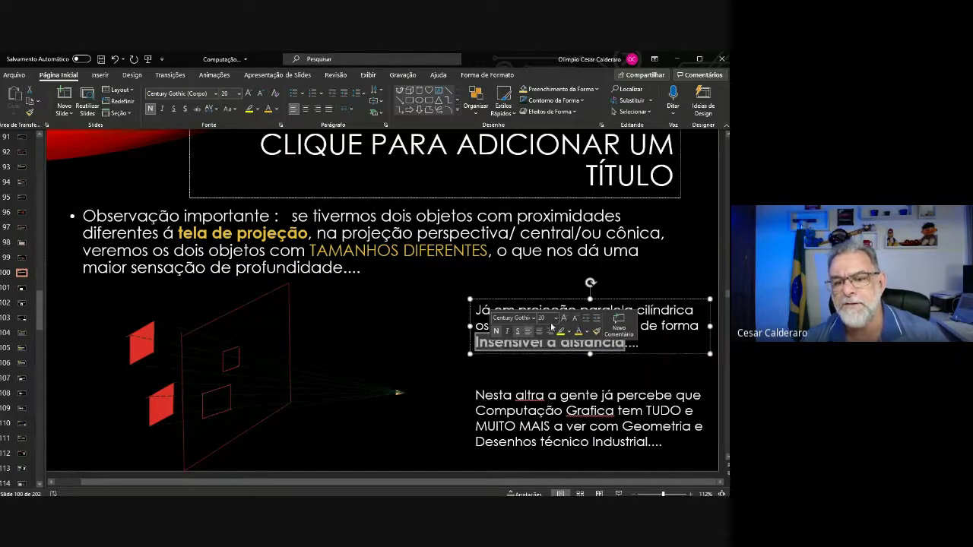
{"action": "left_click", "coordinate": [418, 369]}
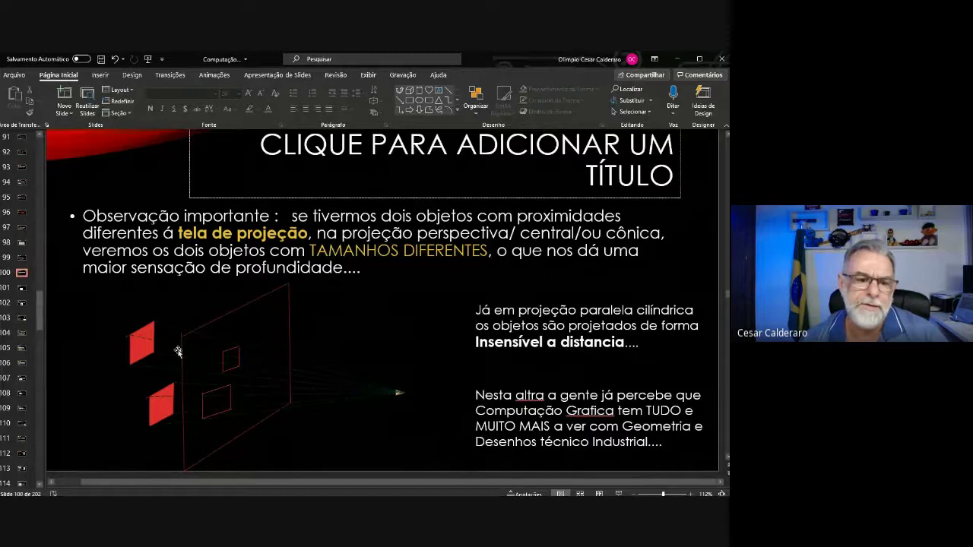
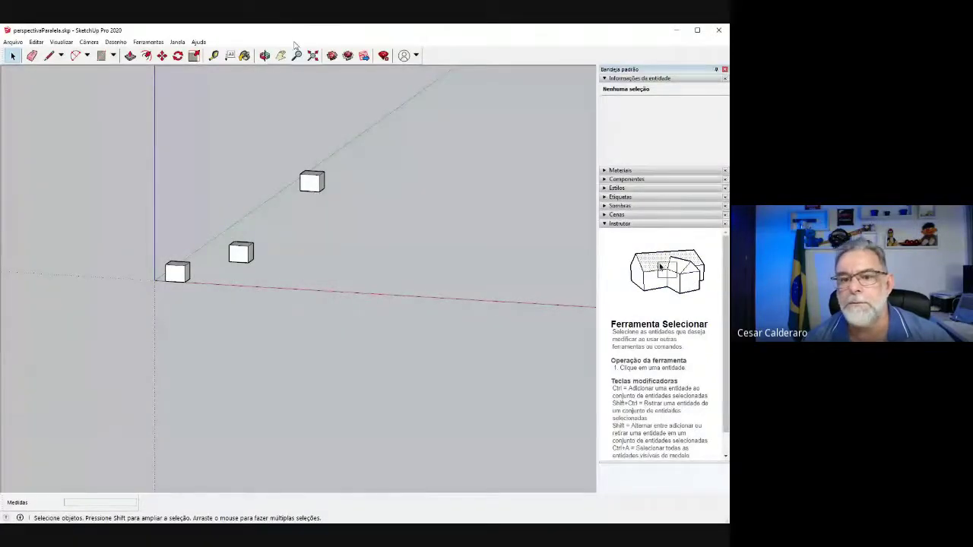
Restore and re-maximize the SketchUp window, then auto-hide the Bandeja padrão tray
{"action": "double_click", "coordinate": [295, 34]}
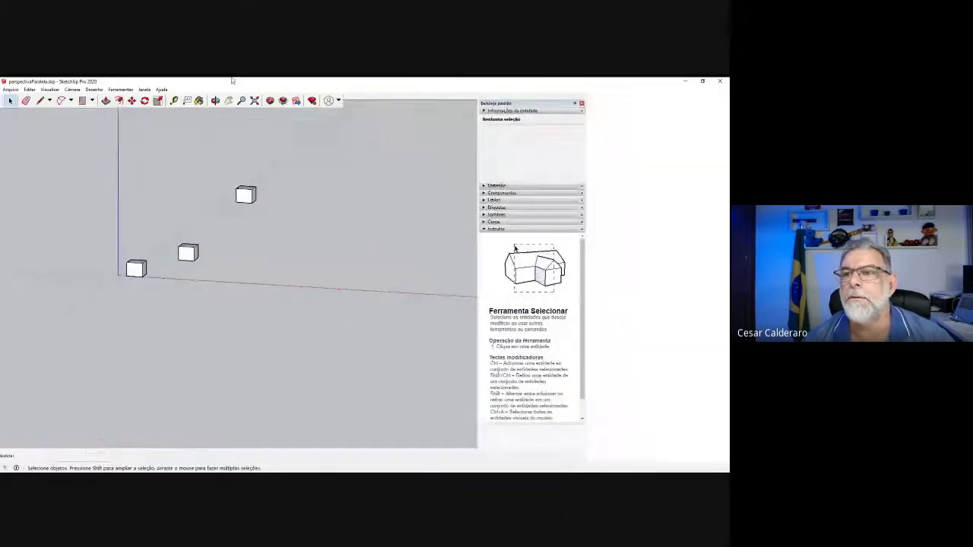
{"action": "left_click", "coordinate": [703, 81]}
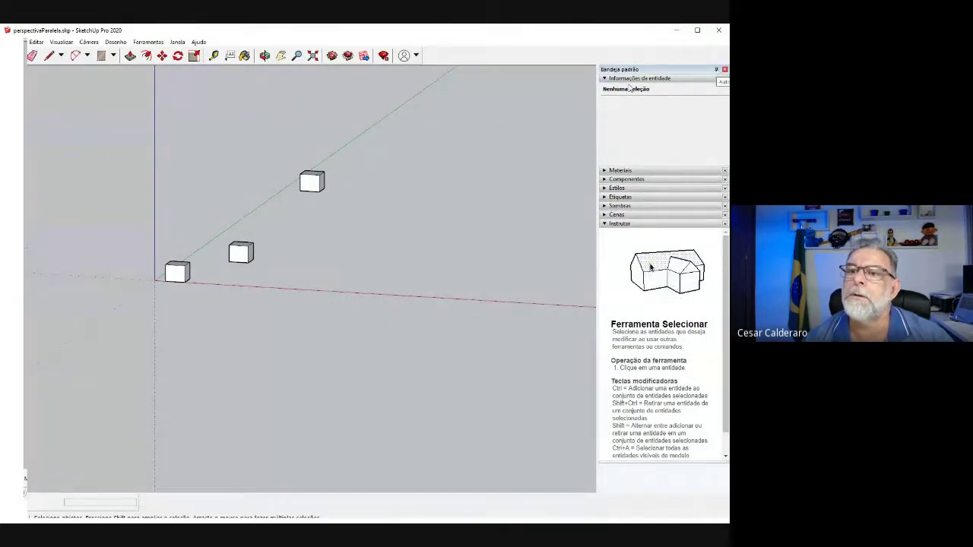
{"action": "left_click", "coordinate": [716, 69]}
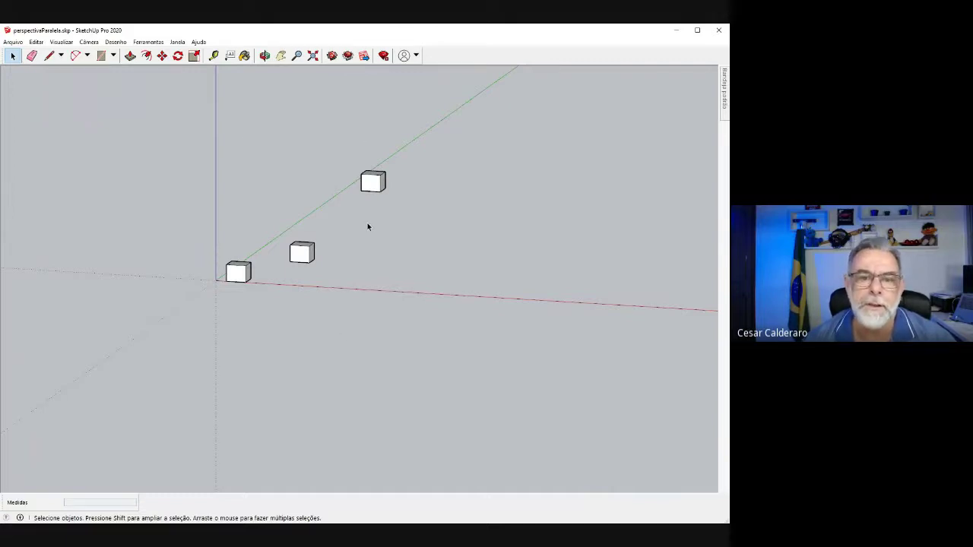
Select the front cube and zoom in on the three cubes
{"action": "left_click", "coordinate": [306, 257]}
{"action": "left_click_drag", "start_coordinate": [281, 235], "coordinate": [326, 267]}
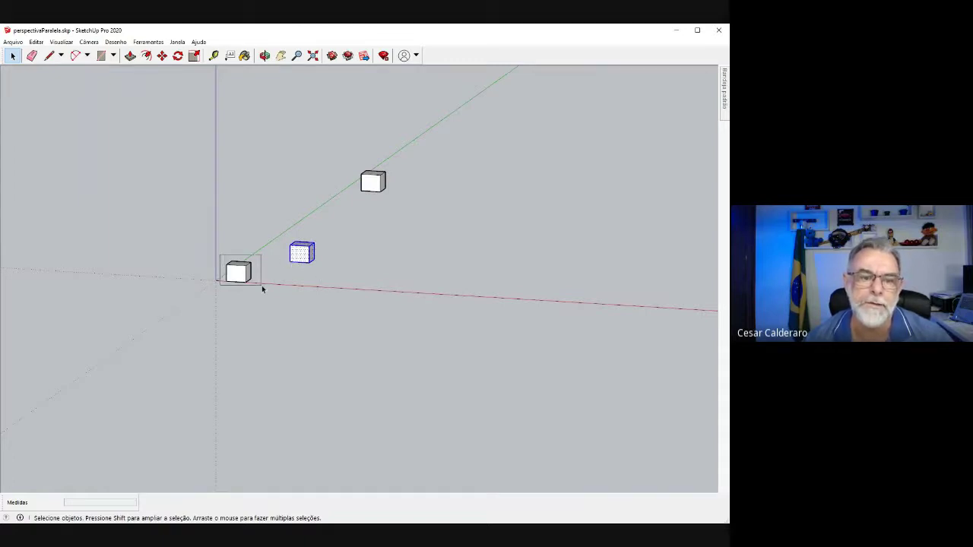
{"action": "left_click_drag", "start_coordinate": [261, 286], "coordinate": [262, 289]}
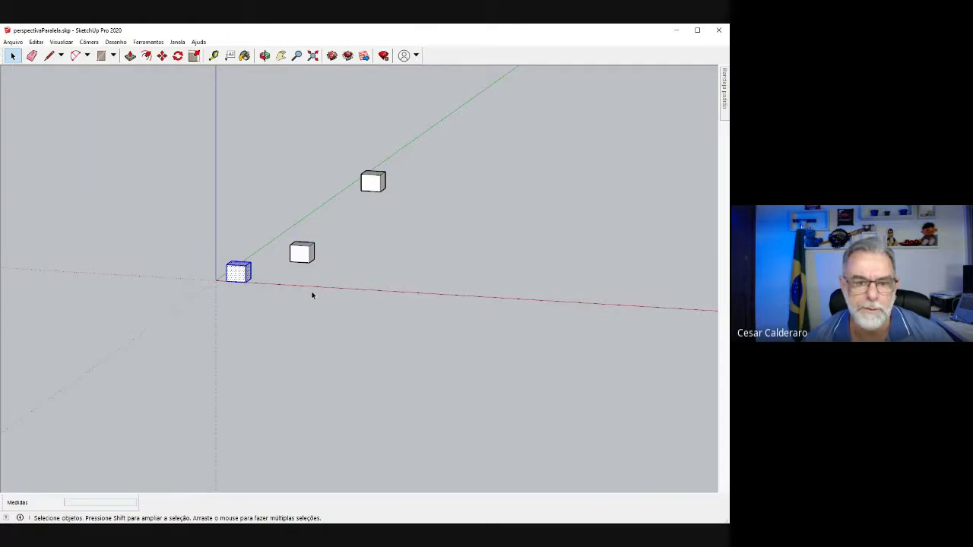
{"action": "scroll", "coordinate": [315, 295], "scroll_direction": "up", "scroll_amount": 2}
{"action": "scroll", "coordinate": [315, 296], "scroll_direction": "up", "scroll_amount": 3}
{"action": "scroll", "coordinate": [315, 296], "scroll_direction": "up", "scroll_amount": 1}
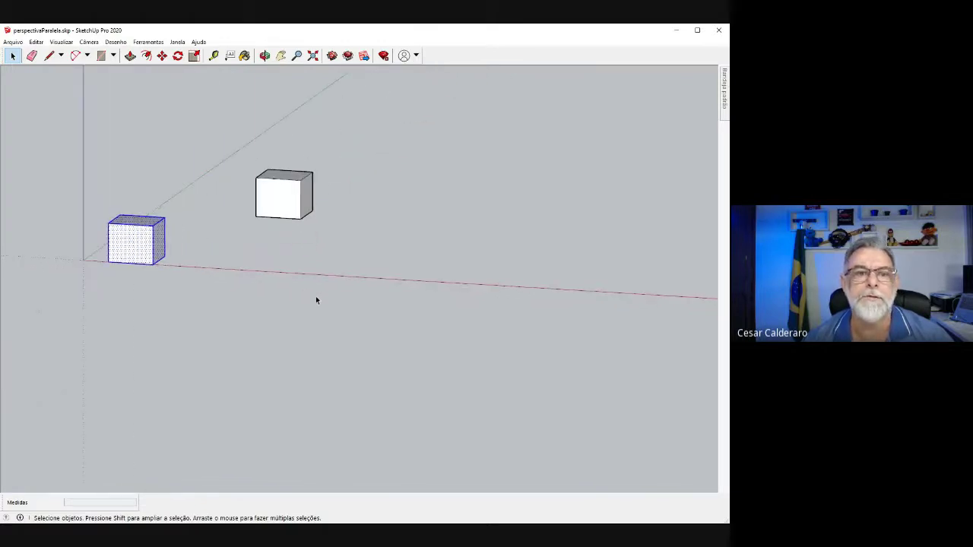
{"action": "scroll", "coordinate": [315, 296], "scroll_direction": "down", "scroll_amount": 1}
Pan the view to recentre the cubes and reselect the front cube
{"action": "left_click", "coordinate": [280, 55]}
{"action": "left_click_drag", "start_coordinate": [283, 139], "coordinate": [339, 238]}
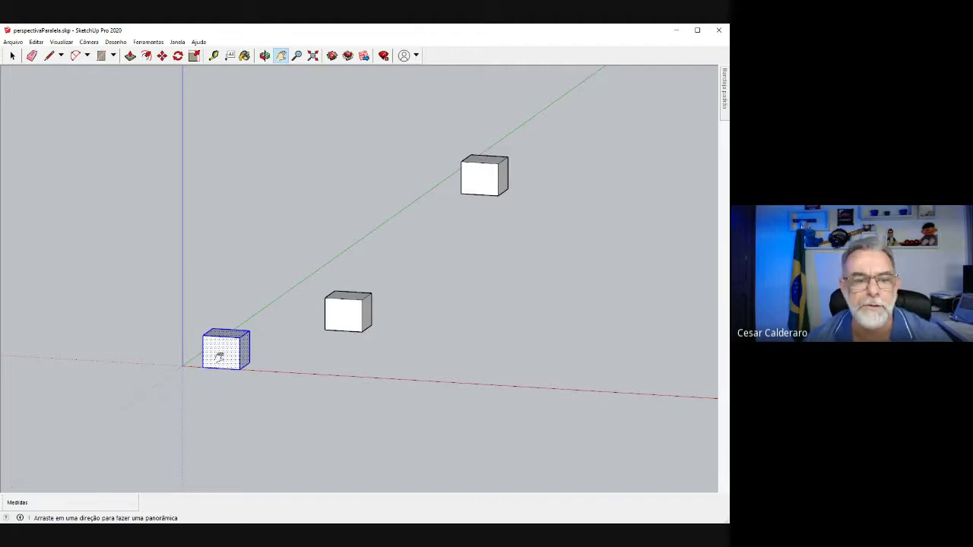
{"action": "left_click", "coordinate": [12, 55]}
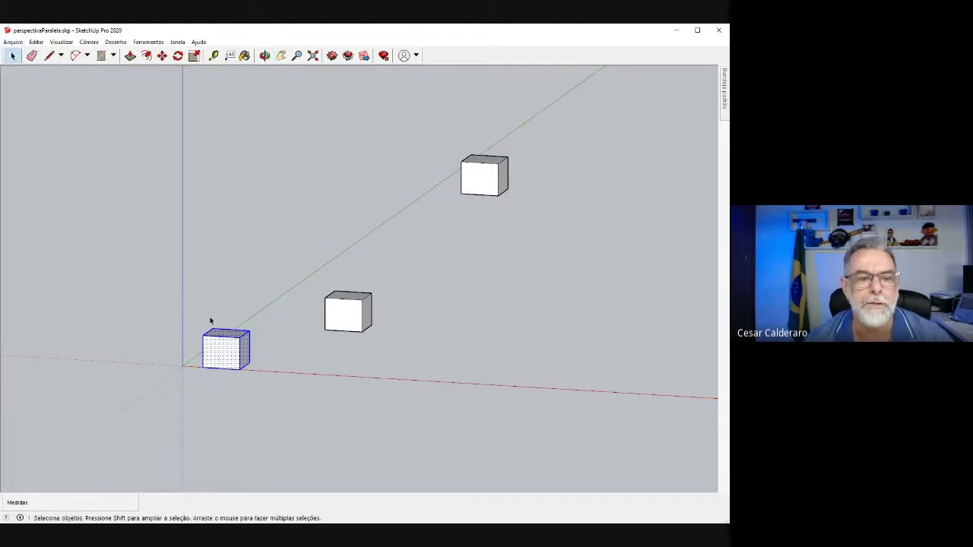
{"action": "left_click_drag", "start_coordinate": [193, 311], "coordinate": [268, 386]}
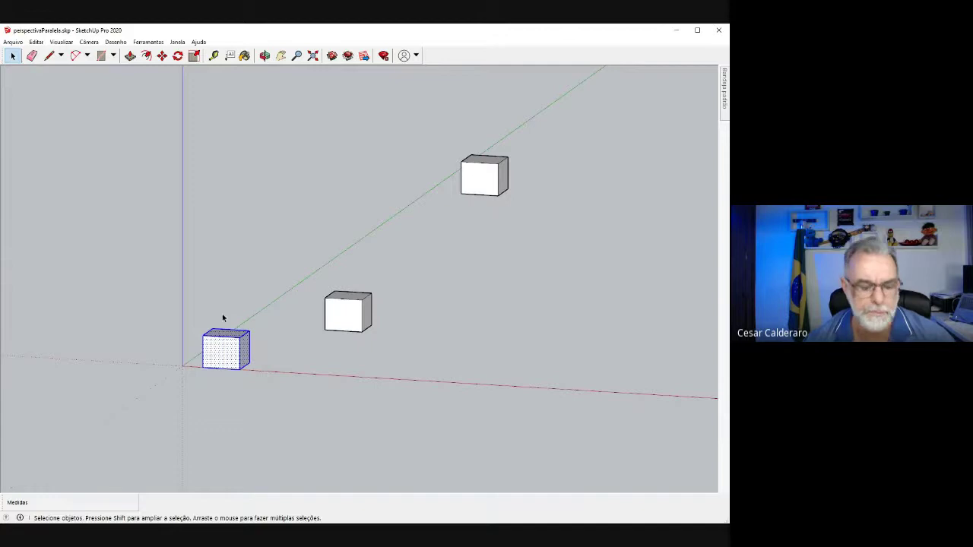
Paste a copy of the front cube and place it beside the other cubes near the green axis
{"action": "key", "text": "m"}
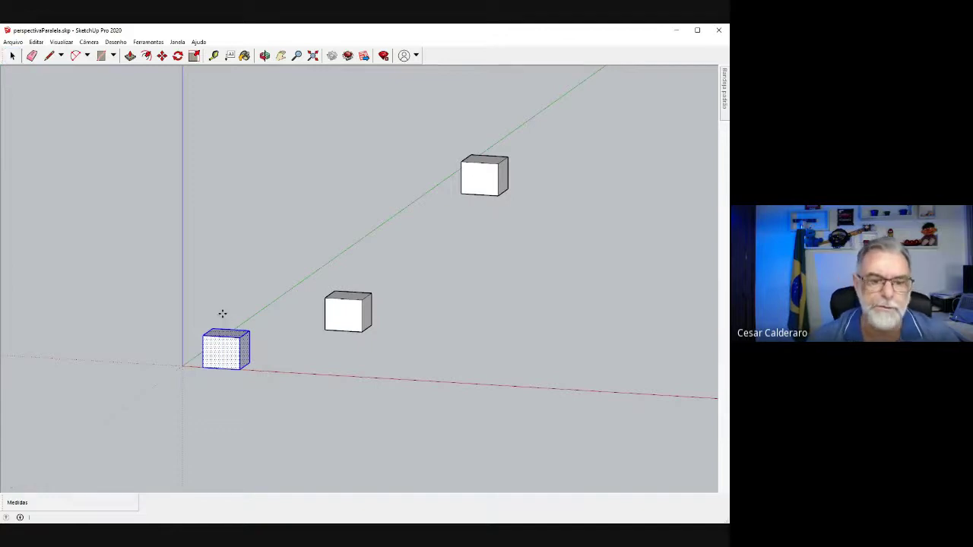
{"action": "key", "text": "ctrl+v"}
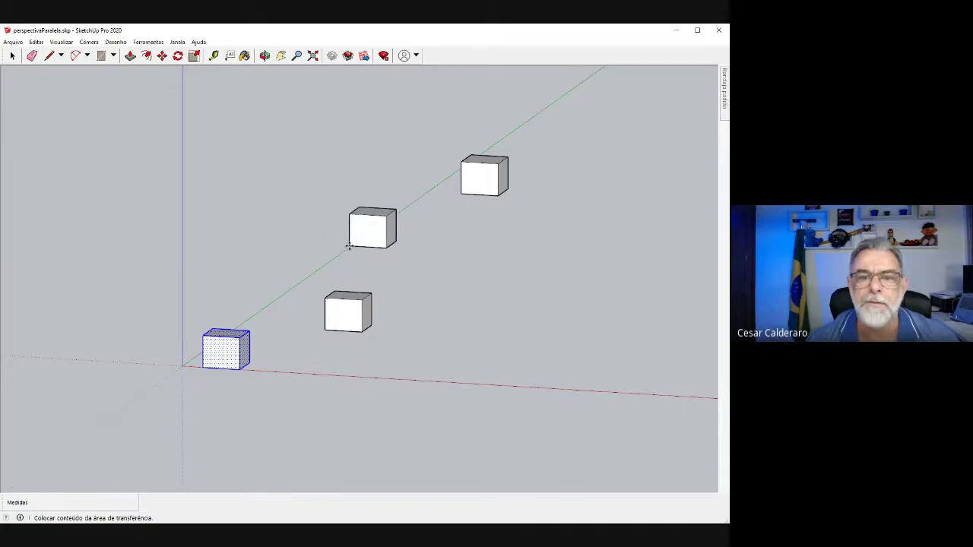
{"action": "left_click", "coordinate": [352, 244]}
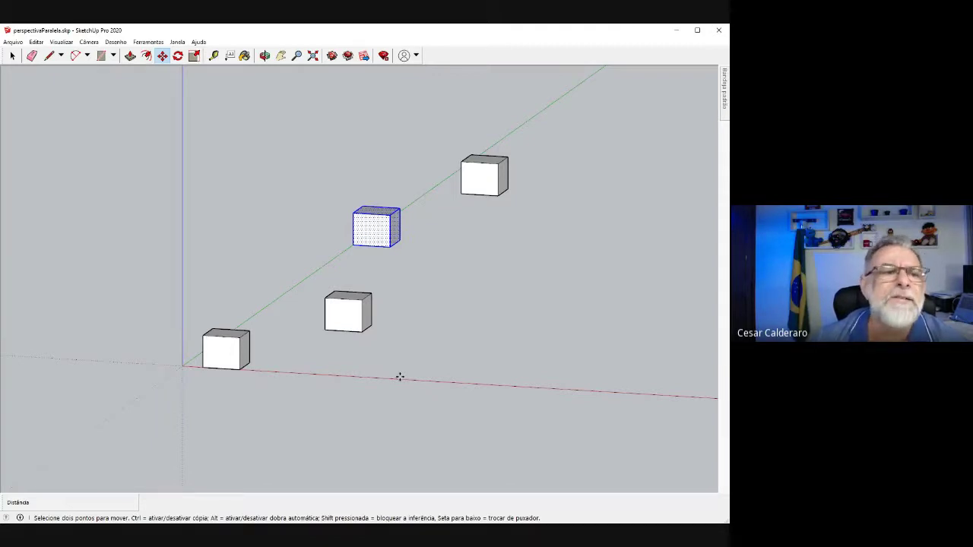
Switch the camera to Perspectiva and zoom out to reveal the sky and horizon
{"action": "left_click", "coordinate": [61, 43]}
{"action": "mouse_move", "coordinate": [98, 46]}
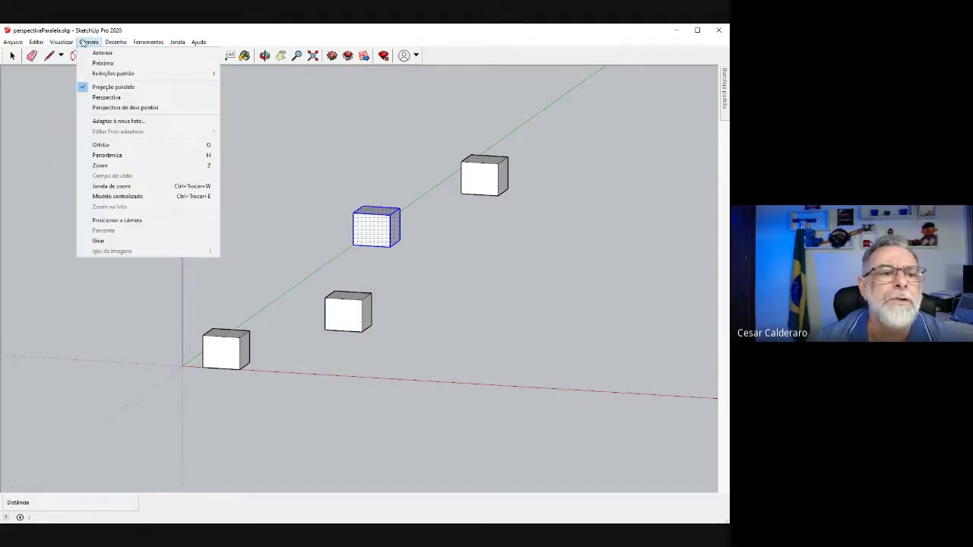
{"action": "left_click", "coordinate": [107, 99]}
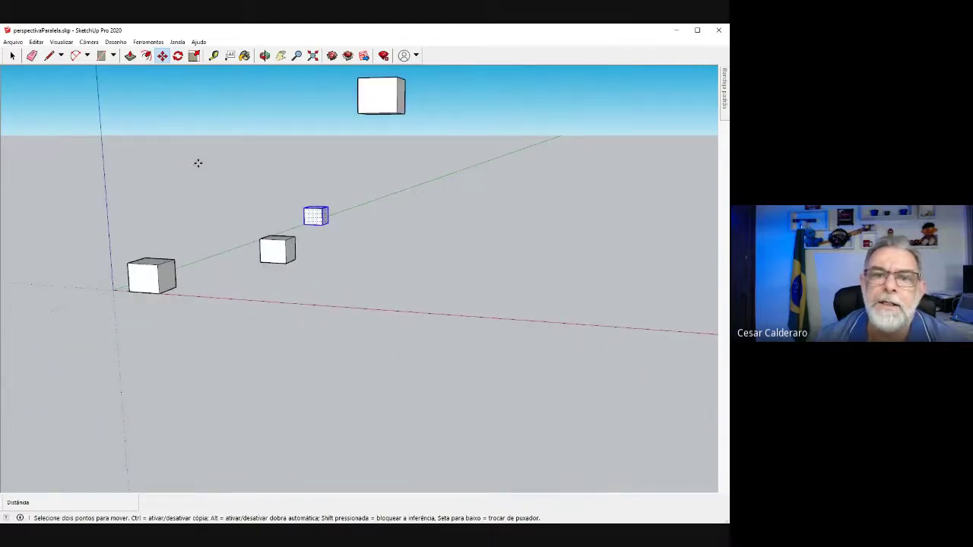
{"action": "scroll", "coordinate": [198, 162], "scroll_direction": "down", "scroll_amount": 2}
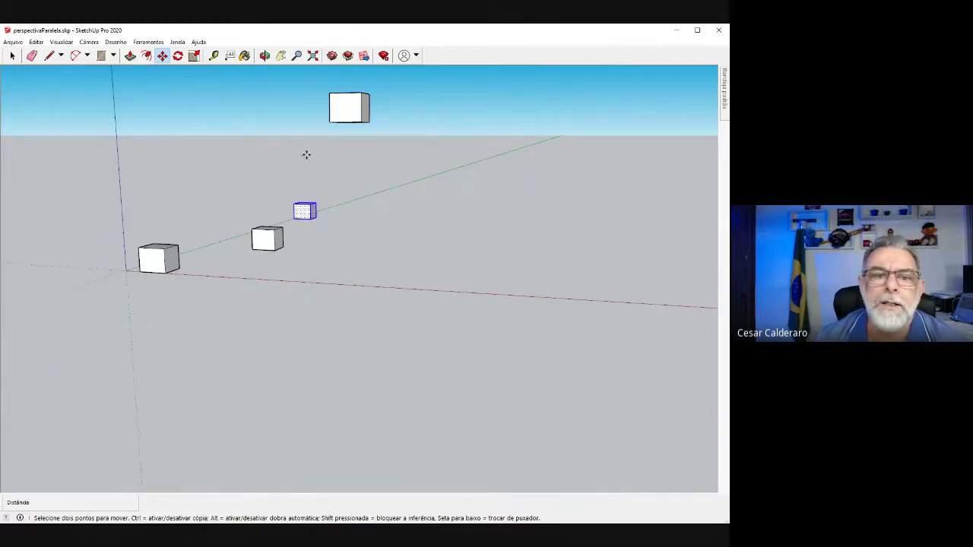
Set the camera back to Projeção paralela and orbit to a new angle on the cubes
{"action": "left_click", "coordinate": [116, 43]}
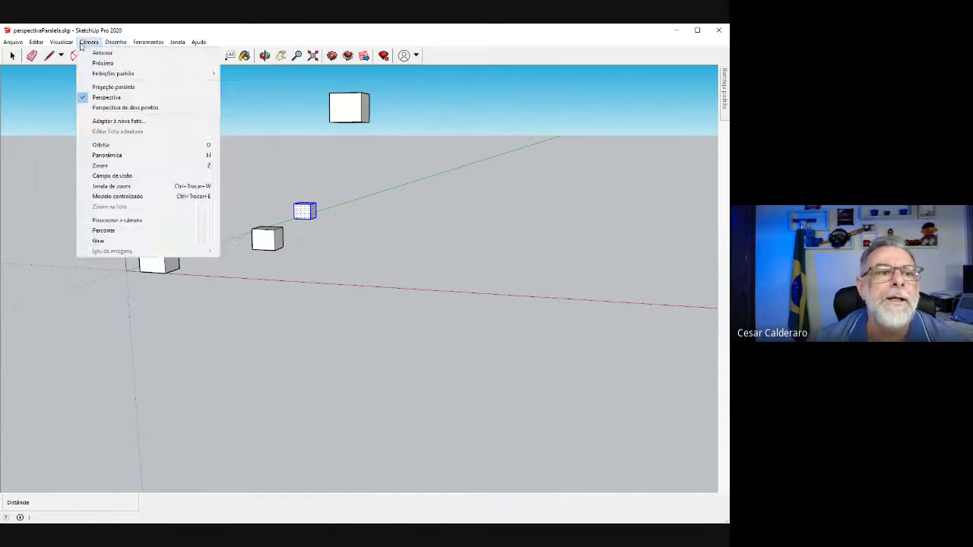
{"action": "mouse_move", "coordinate": [89, 42]}
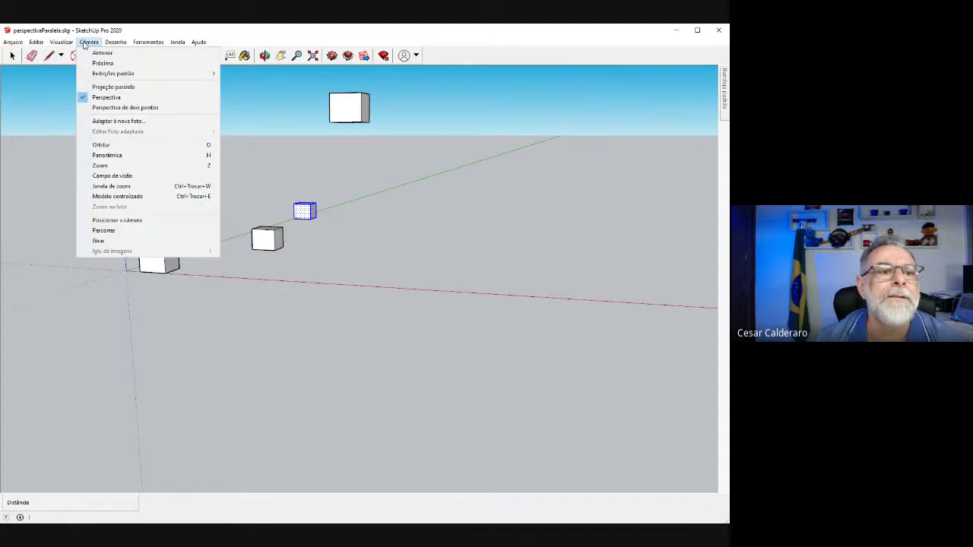
{"action": "left_click", "coordinate": [114, 88]}
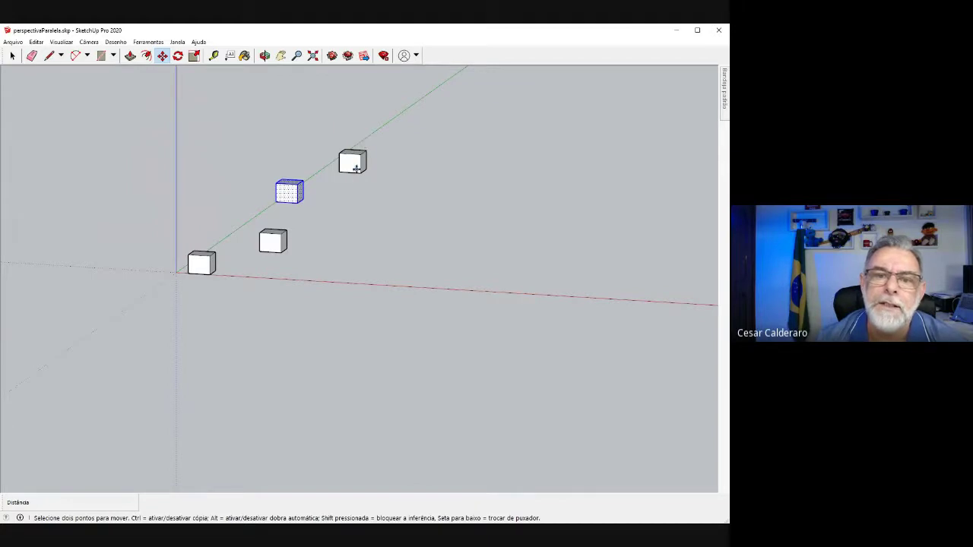
{"action": "left_click", "coordinate": [265, 56]}
{"action": "mouse_move", "coordinate": [372, 321]}
{"action": "left_mouse_down"}
{"action": "mouse_move", "coordinate": [433, 253]}
{"action": "mouse_move", "coordinate": [379, 337]}
{"action": "mouse_move", "coordinate": [376, 328]}
{"action": "mouse_move", "coordinate": [438, 265]}
{"action": "mouse_move", "coordinate": [379, 337]}
{"action": "left_mouse_up"}
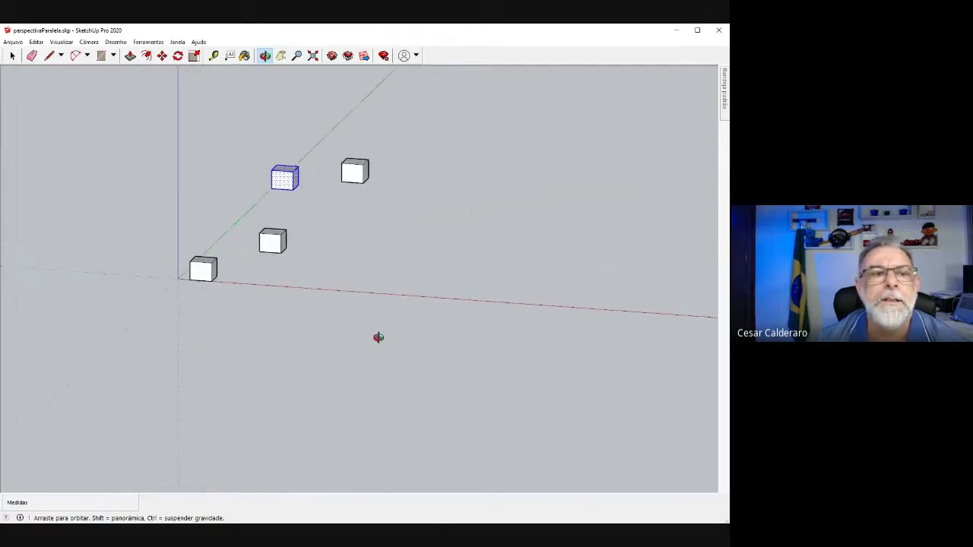
Switch the camera to perspective again and orbit to show more sky
{"action": "left_click", "coordinate": [89, 43]}
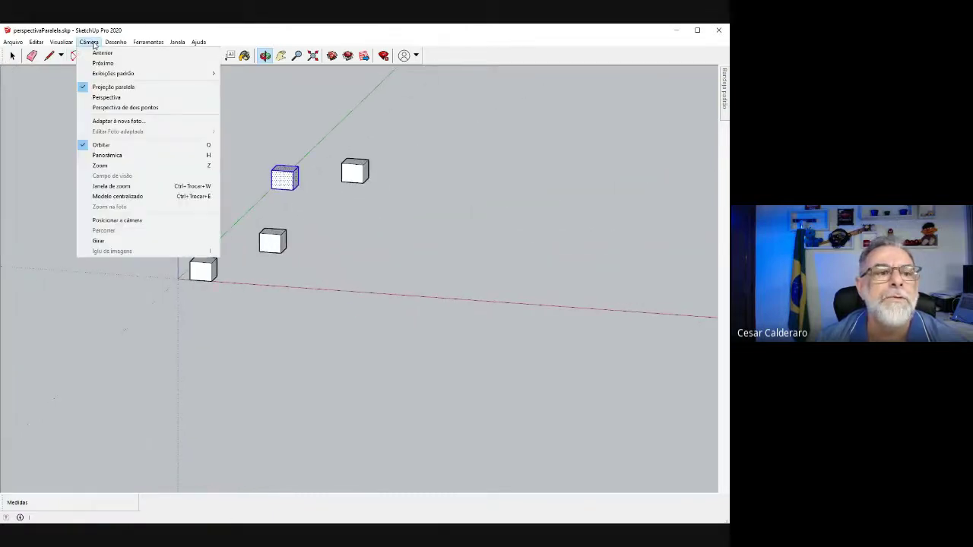
{"action": "left_click", "coordinate": [107, 98]}
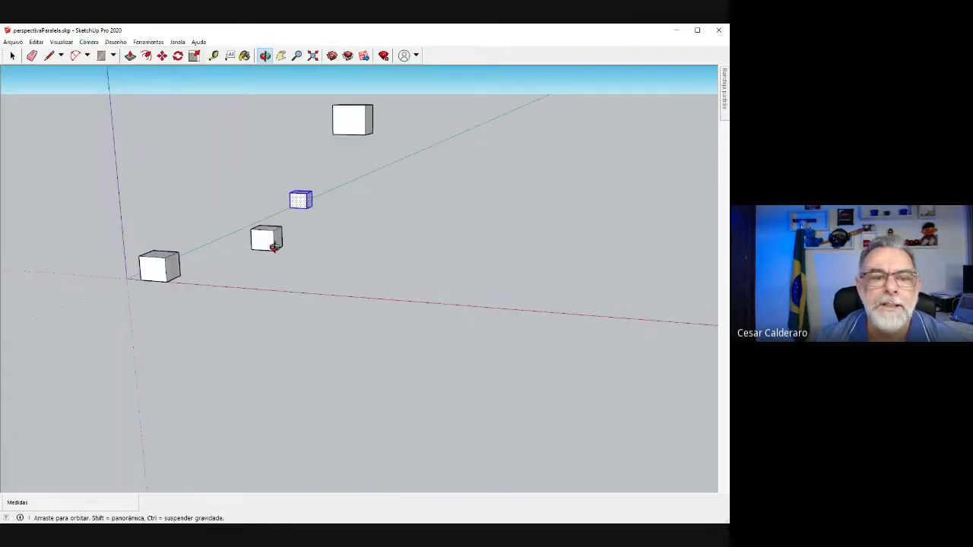
{"action": "mouse_move", "coordinate": [238, 288]}
{"action": "left_mouse_down"}
{"action": "mouse_move", "coordinate": [345, 278]}
{"action": "mouse_move", "coordinate": [337, 266]}
{"action": "left_mouse_up"}
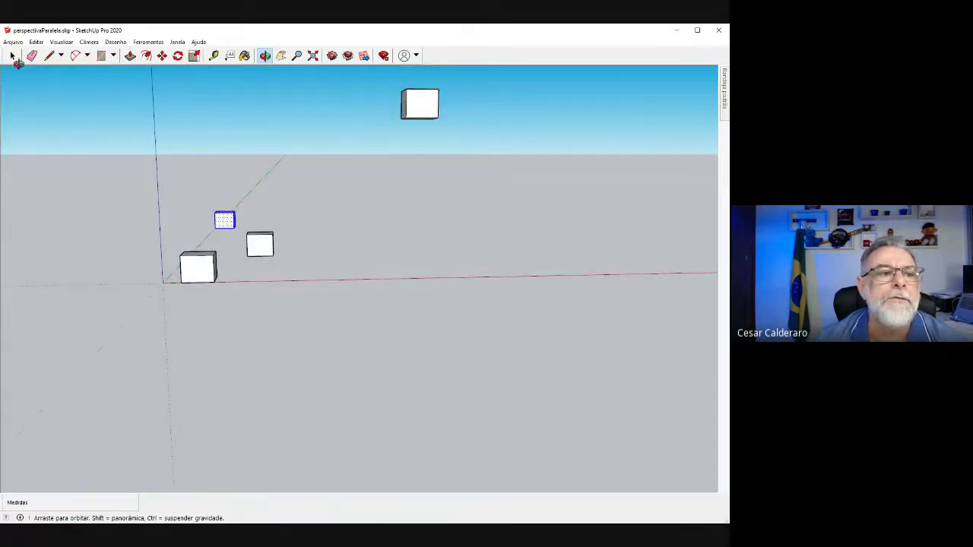
Move the top cube to a raised position floating high above the others
{"action": "left_click", "coordinate": [12, 57]}
{"action": "left_click", "coordinate": [431, 110]}
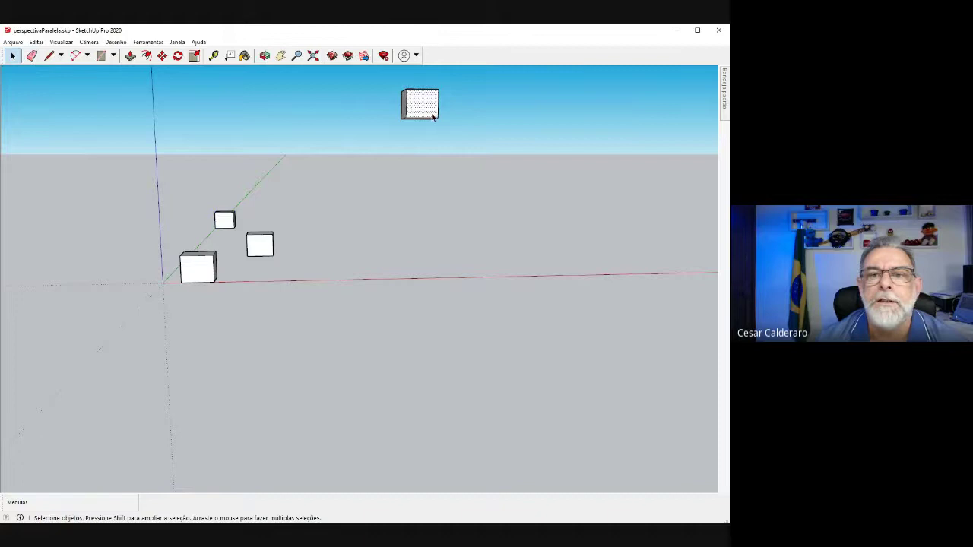
{"action": "left_click", "coordinate": [162, 55]}
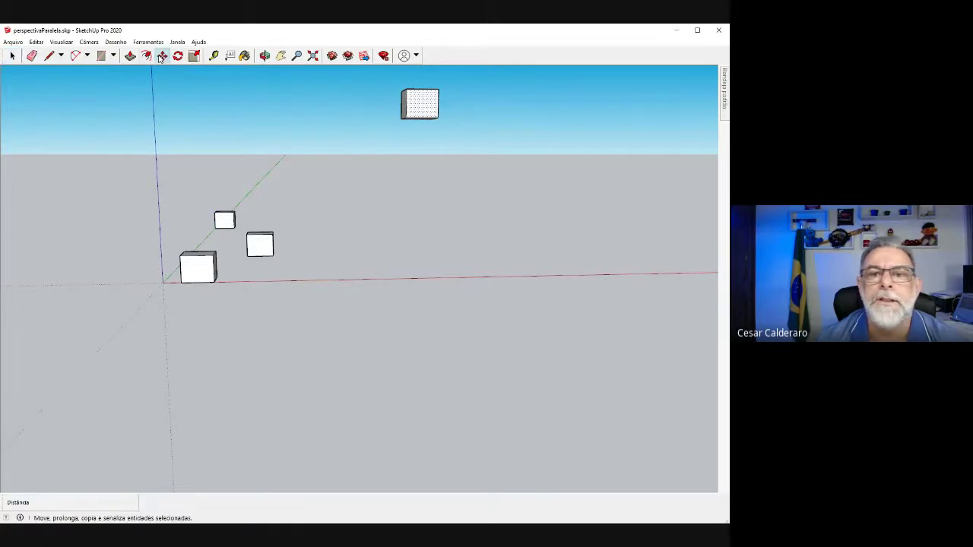
{"action": "left_click", "coordinate": [417, 110]}
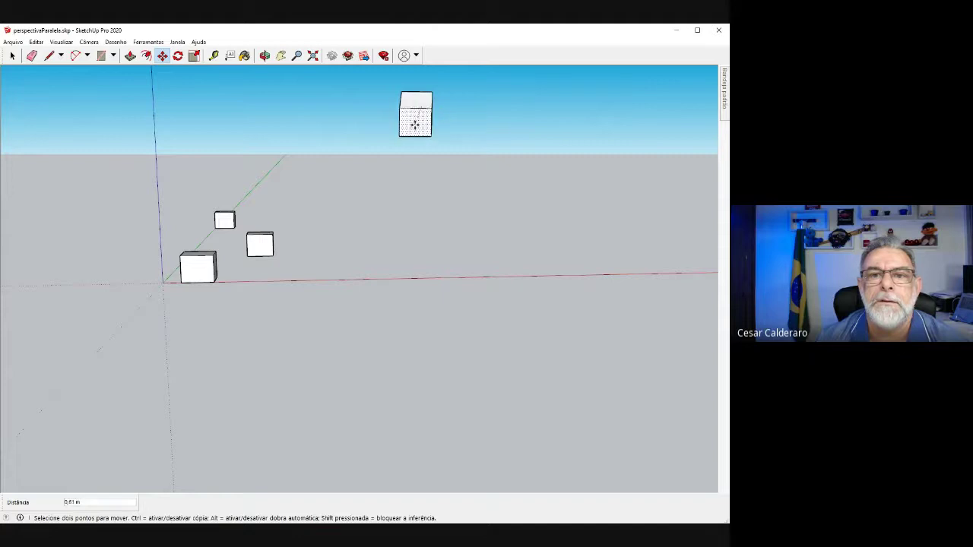
{"action": "left_click", "coordinate": [415, 121]}
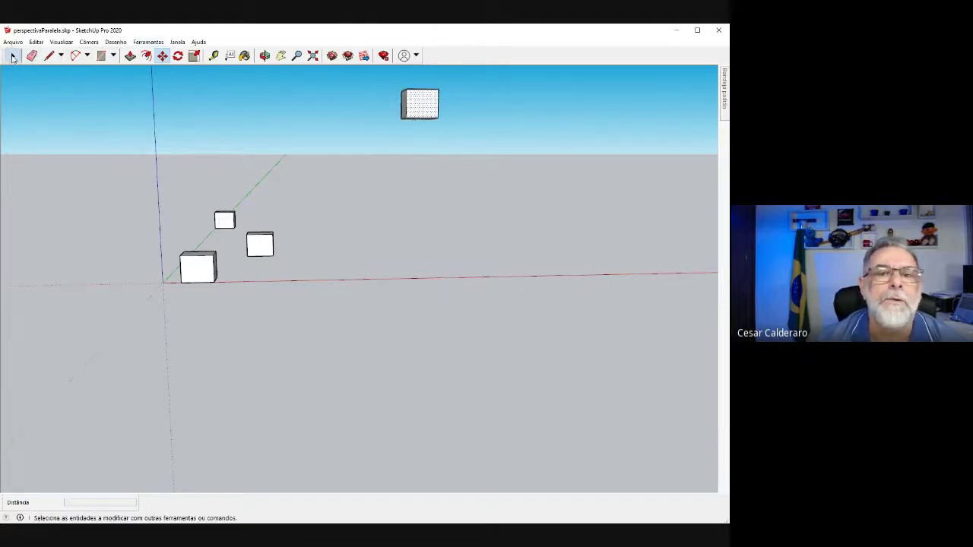
Move the floating cube down near the green-axis row and nudge it slightly left
{"action": "left_click", "coordinate": [12, 56]}
{"action": "left_click_drag", "start_coordinate": [381, 85], "coordinate": [460, 135]}
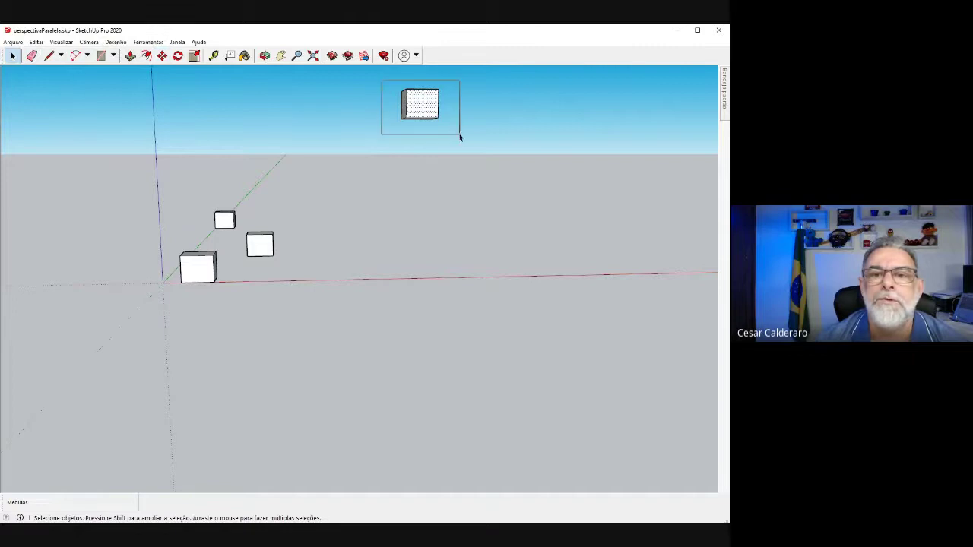
{"action": "left_click", "coordinate": [159, 57]}
{"action": "left_click", "coordinate": [415, 111]}
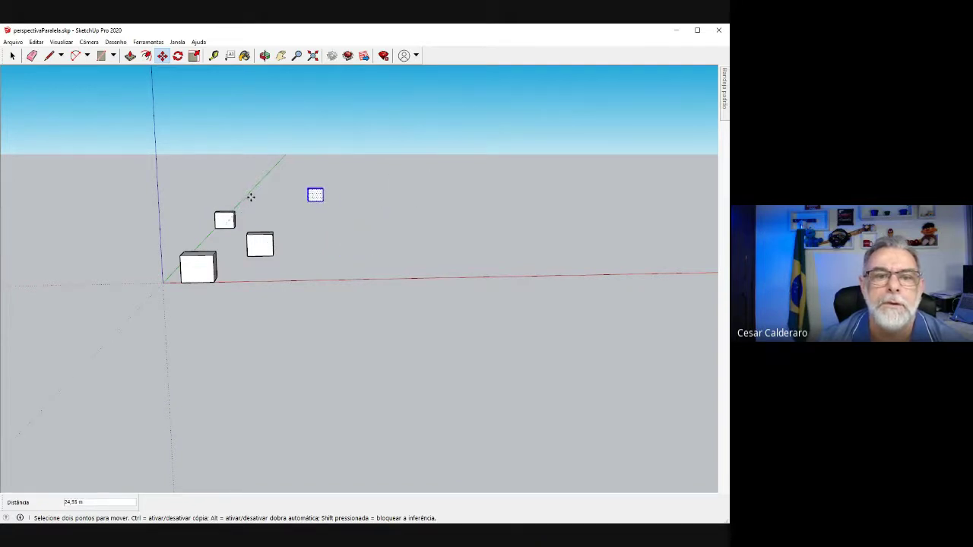
{"action": "left_click", "coordinate": [251, 196]}
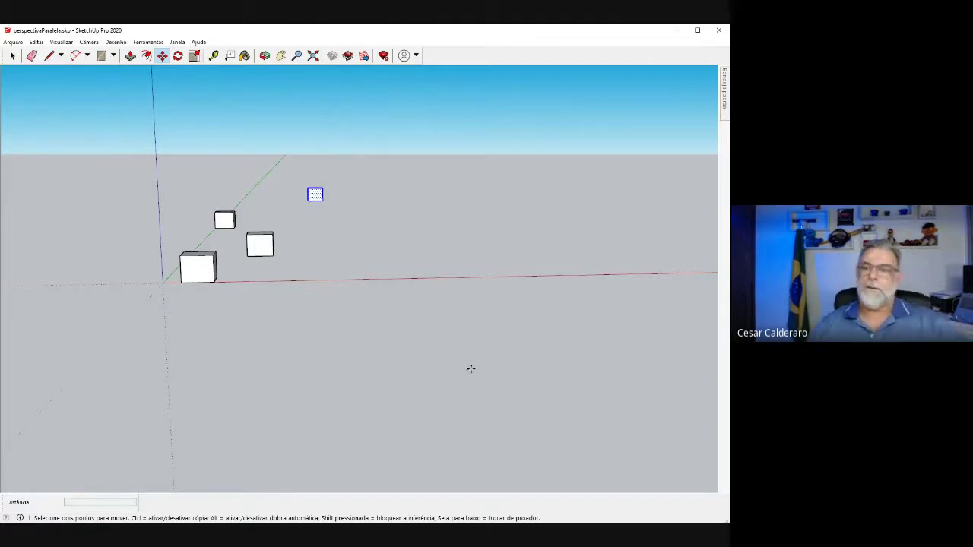
{"action": "left_click", "coordinate": [470, 369]}
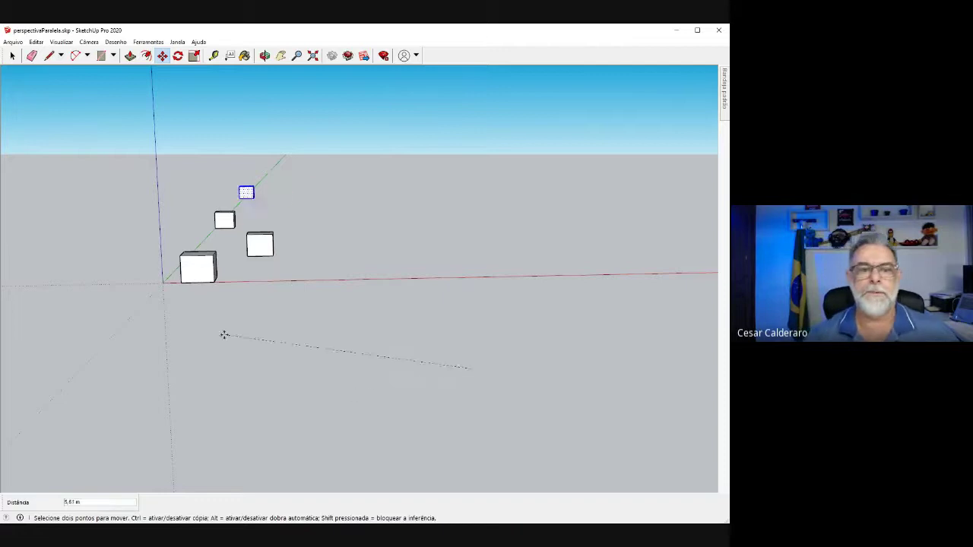
{"action": "left_click", "coordinate": [365, 356]}
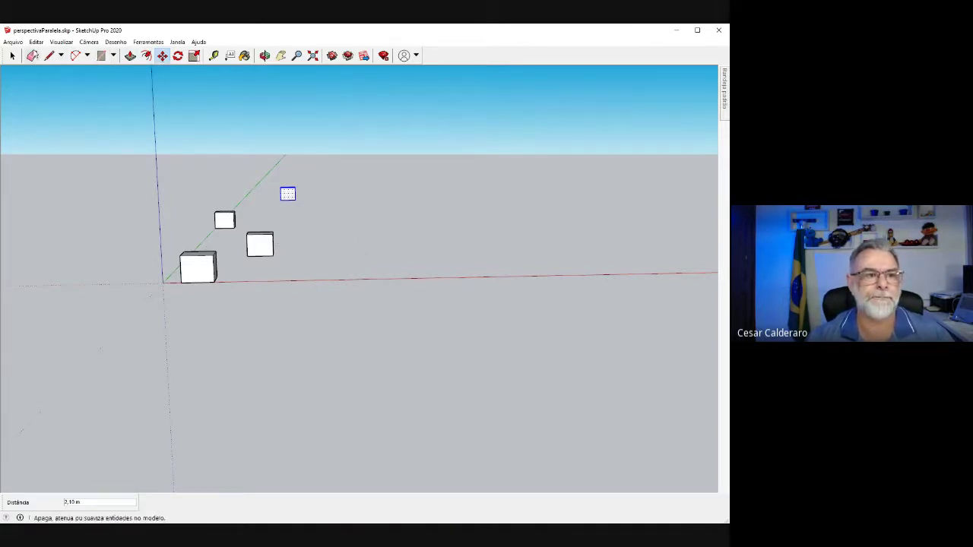
Push/Pull the origin cube's faces out into a large, wide, deep box, last pull 10.82 m
{"action": "left_click", "coordinate": [130, 57]}
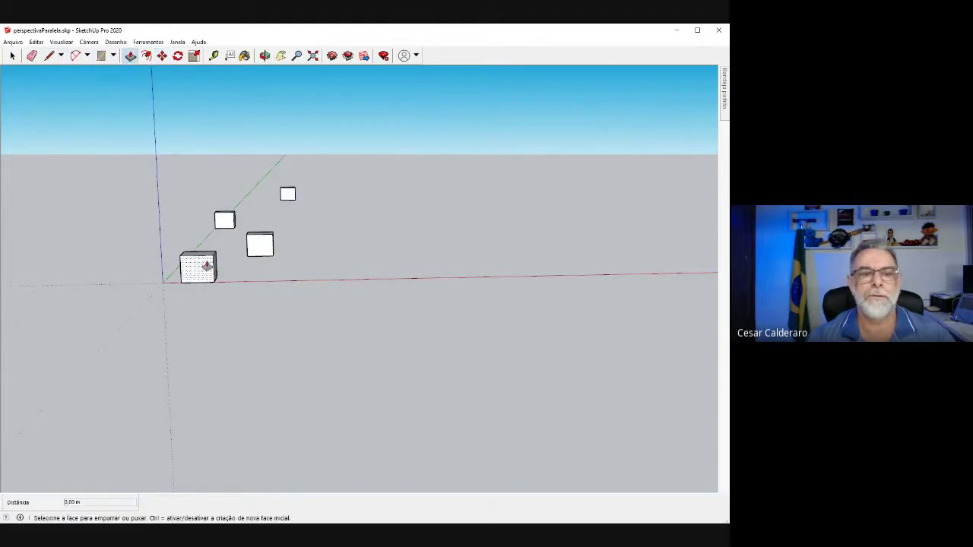
{"action": "mouse_move", "coordinate": [213, 266]}
{"action": "left_mouse_down"}
{"action": "mouse_move", "coordinate": [293, 266]}
{"action": "mouse_move", "coordinate": [240, 222]}
{"action": "mouse_move", "coordinate": [241, 206]}
{"action": "left_mouse_up"}
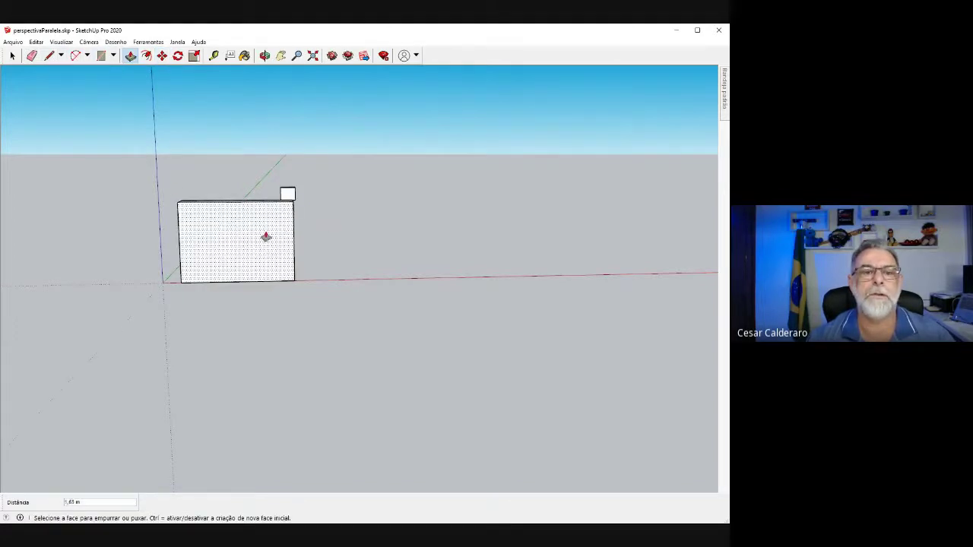
{"action": "left_click", "coordinate": [266, 58]}
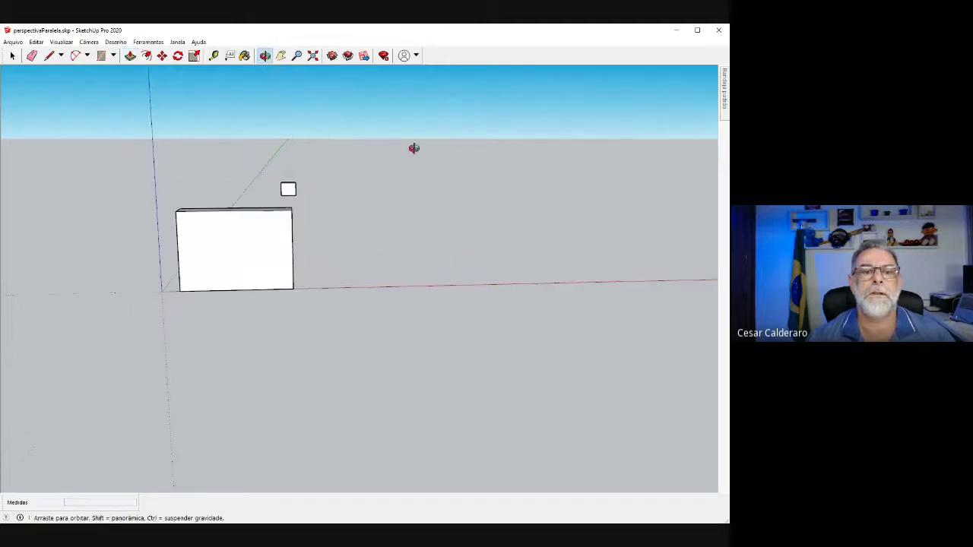
{"action": "mouse_move", "coordinate": [413, 147]}
{"action": "left_mouse_down"}
{"action": "mouse_move", "coordinate": [2, 225]}
{"action": "mouse_move", "coordinate": [15, 213]}
{"action": "left_mouse_up"}
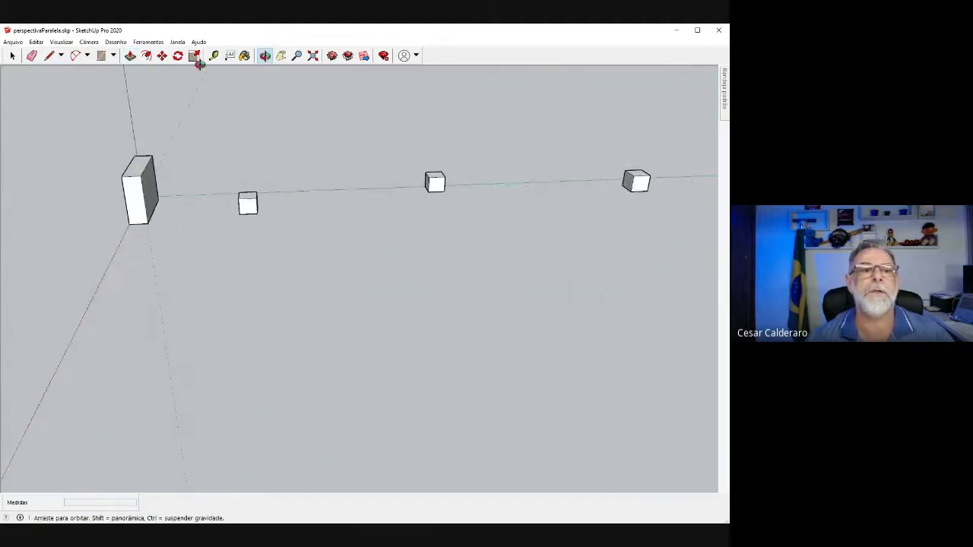
{"action": "left_click", "coordinate": [130, 55]}
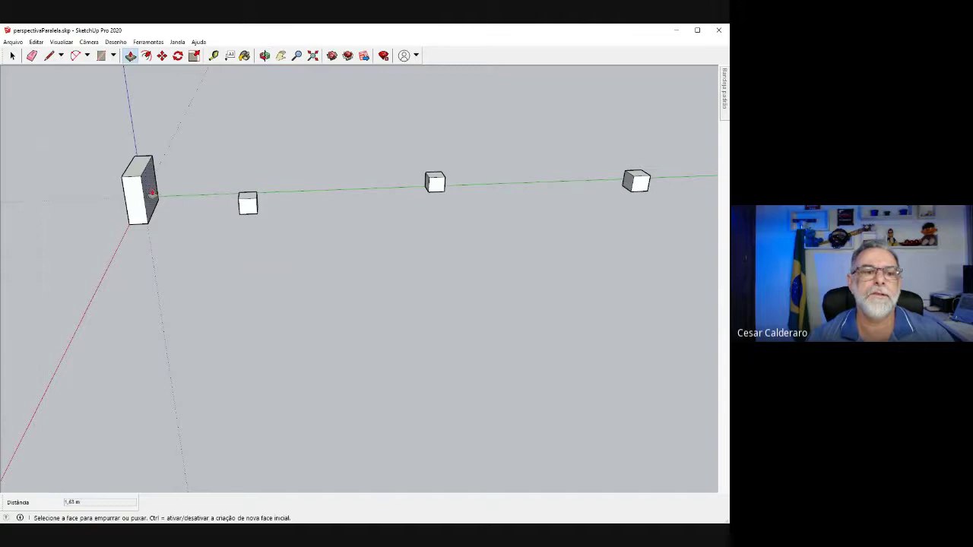
{"action": "left_click", "coordinate": [152, 193]}
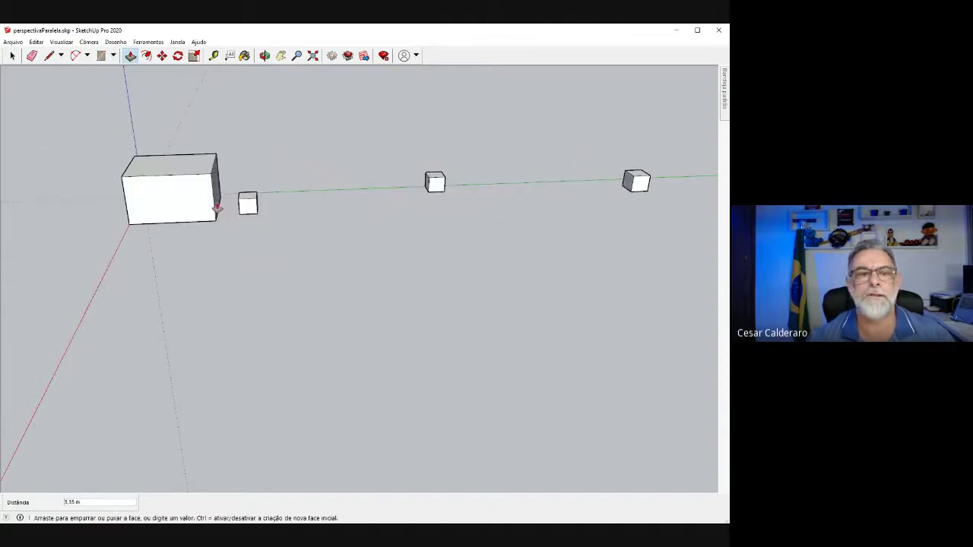
{"action": "left_click", "coordinate": [335, 204]}
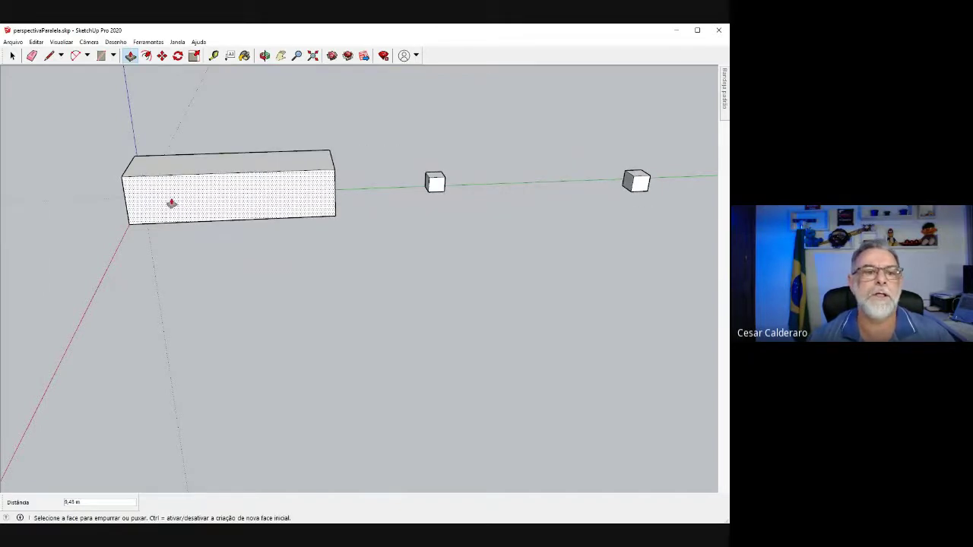
{"action": "left_click", "coordinate": [172, 203]}
{"action": "left_click", "coordinate": [158, 320]}
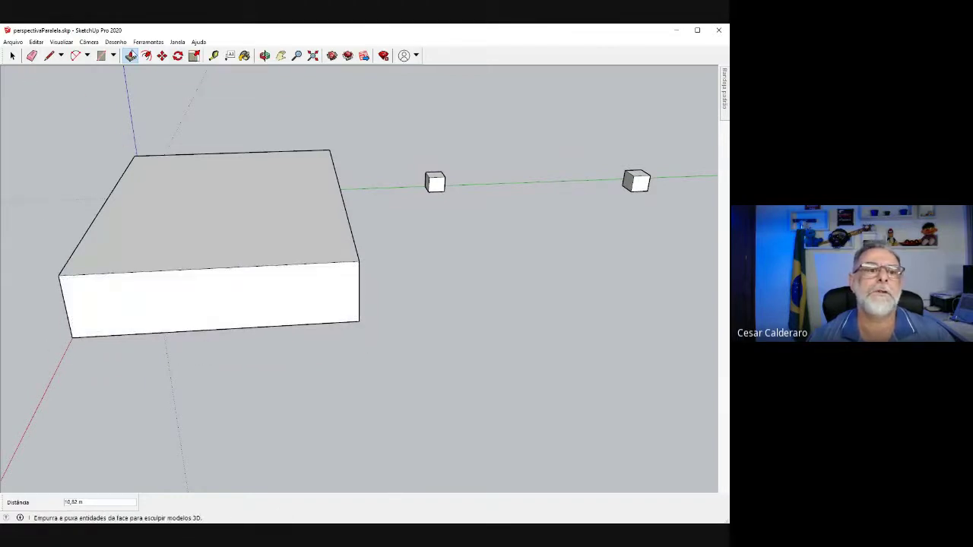
From a low front view, draw lines forming a triangular gable on top of the box
{"action": "left_click", "coordinate": [262, 59]}
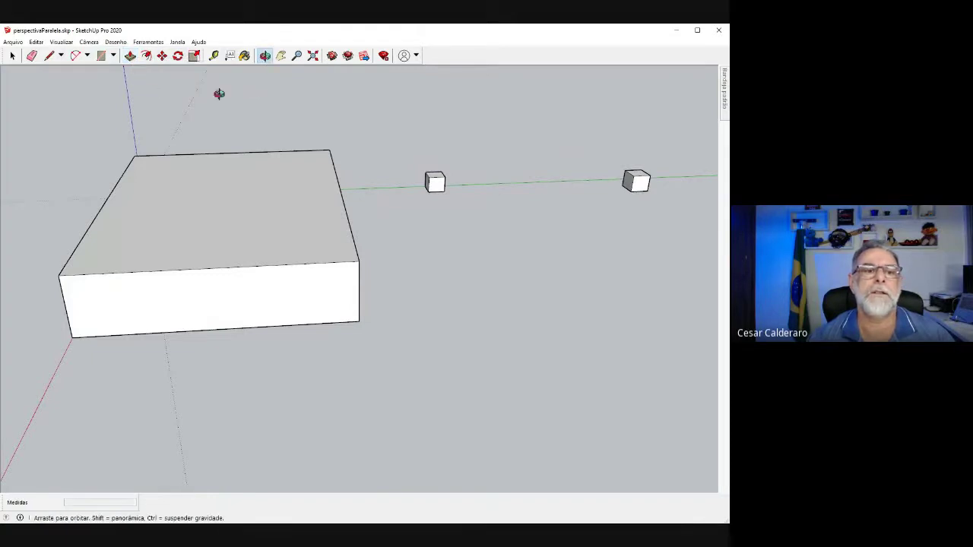
{"action": "mouse_move", "coordinate": [93, 194]}
{"action": "left_mouse_down"}
{"action": "mouse_move", "coordinate": [462, 148]}
{"action": "mouse_move", "coordinate": [484, 117]}
{"action": "left_mouse_up"}
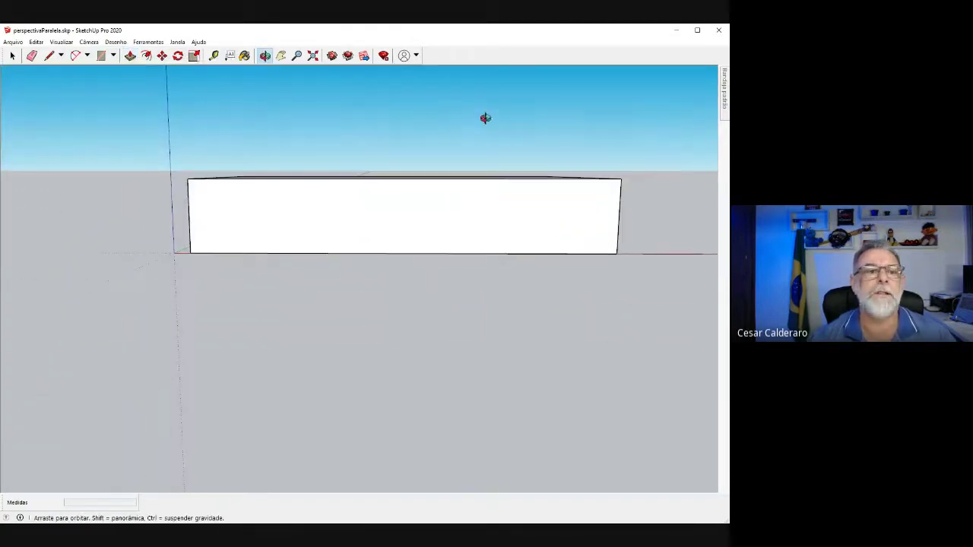
{"action": "left_click", "coordinate": [188, 178]}
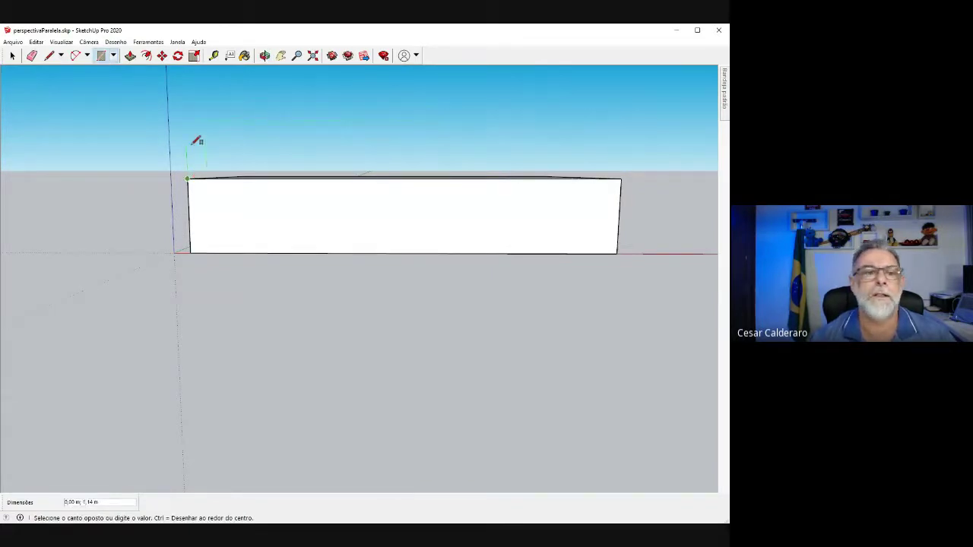
{"action": "left_click", "coordinate": [112, 56]}
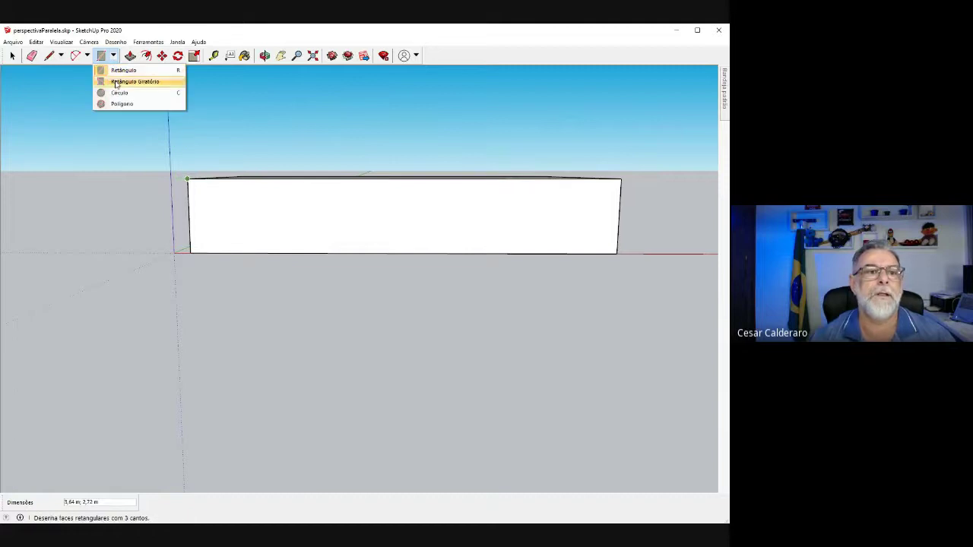
{"action": "left_click", "coordinate": [62, 60]}
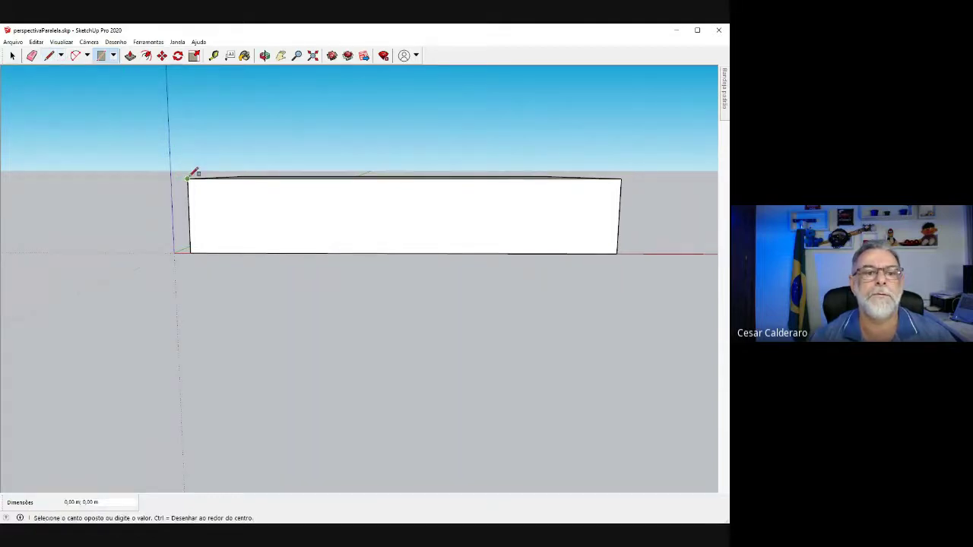
{"action": "left_click", "coordinate": [47, 57]}
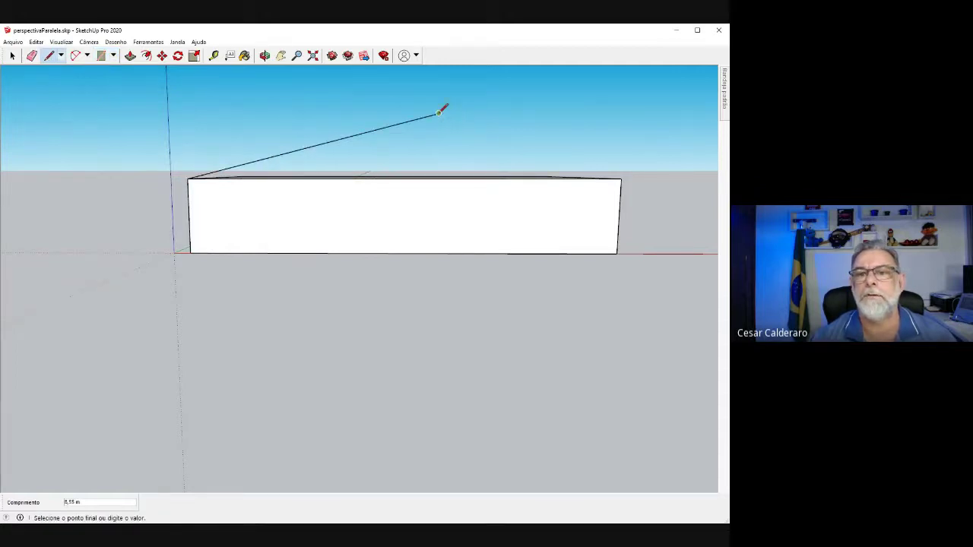
{"action": "left_click", "coordinate": [622, 178]}
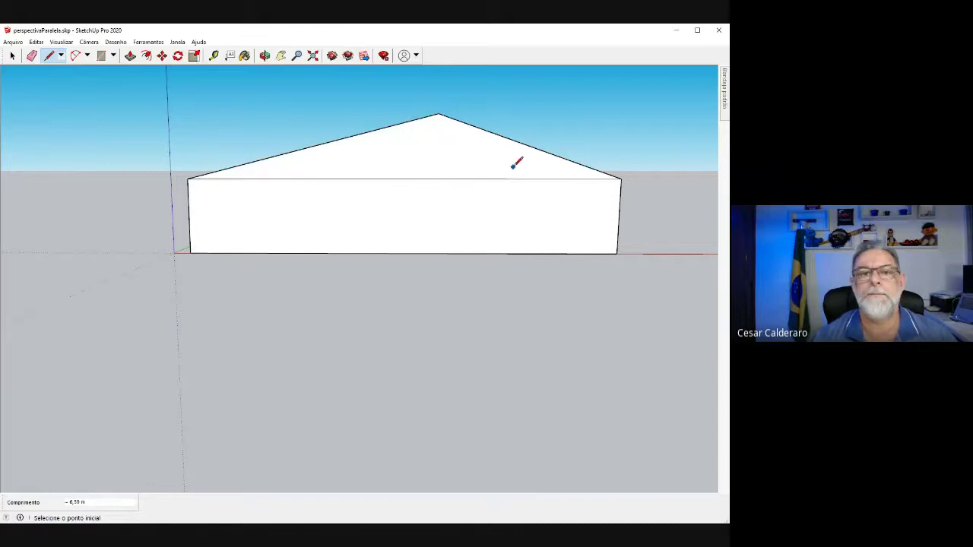
Push/Pull the gable 10.35 m back across the box and orbit to view the roof
{"action": "left_click", "coordinate": [265, 58]}
{"action": "left_click_drag", "start_coordinate": [304, 190], "coordinate": [102, 250]}
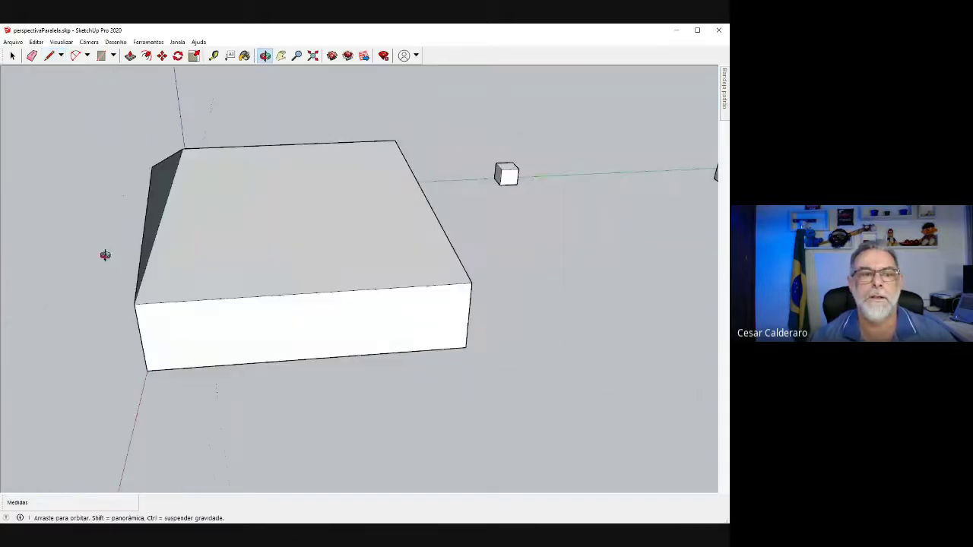
{"action": "left_click", "coordinate": [130, 59]}
{"action": "left_click_drag", "start_coordinate": [160, 187], "coordinate": [425, 188]}
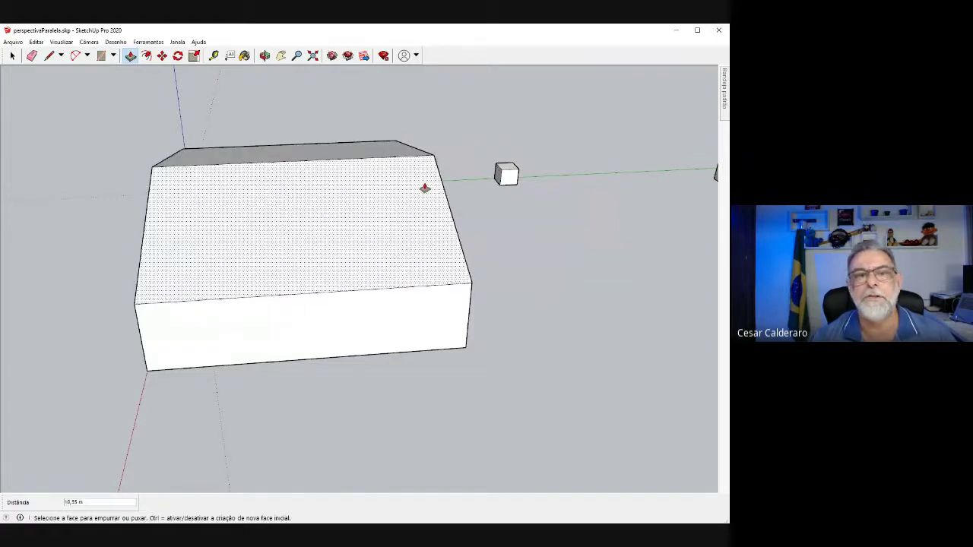
{"action": "left_click", "coordinate": [264, 55]}
{"action": "mouse_move", "coordinate": [61, 208]}
{"action": "left_mouse_down"}
{"action": "mouse_move", "coordinate": [458, 149]}
{"action": "mouse_move", "coordinate": [426, 150]}
{"action": "mouse_move", "coordinate": [439, 167]}
{"action": "mouse_move", "coordinate": [426, 213]}
{"action": "mouse_move", "coordinate": [446, 134]}
{"action": "left_mouse_up"}
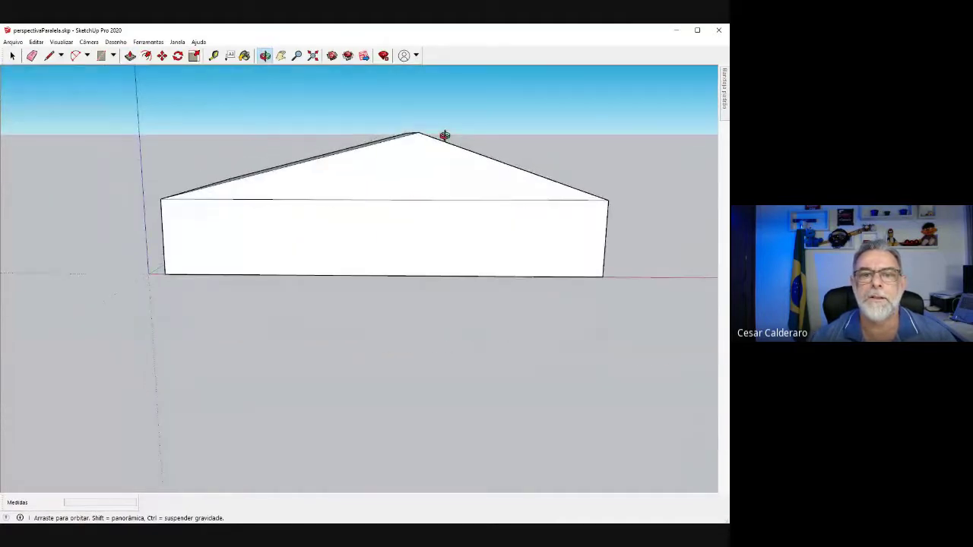
Draw two small window rectangles and a tall door rectangle on the house's front wall
{"action": "left_click", "coordinate": [100, 56]}
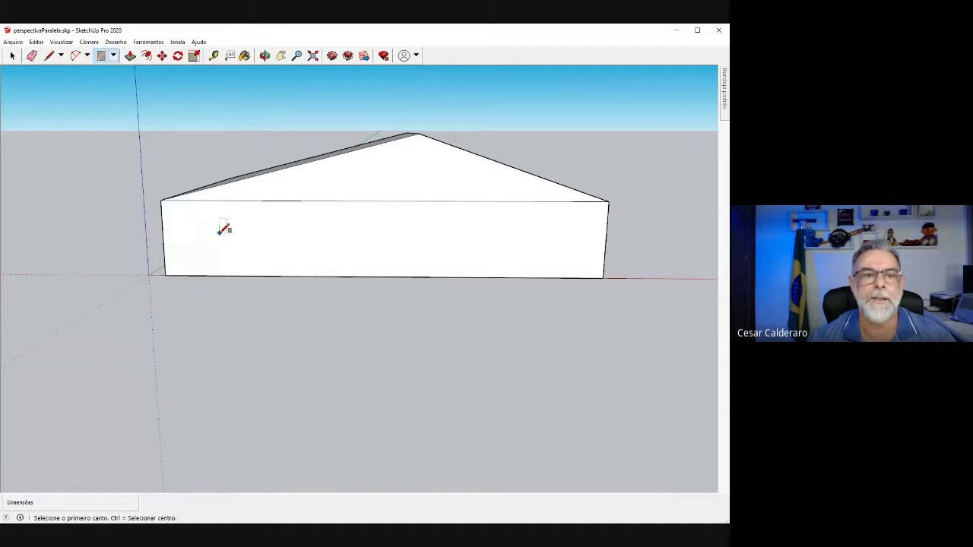
{"action": "left_click", "coordinate": [202, 227]}
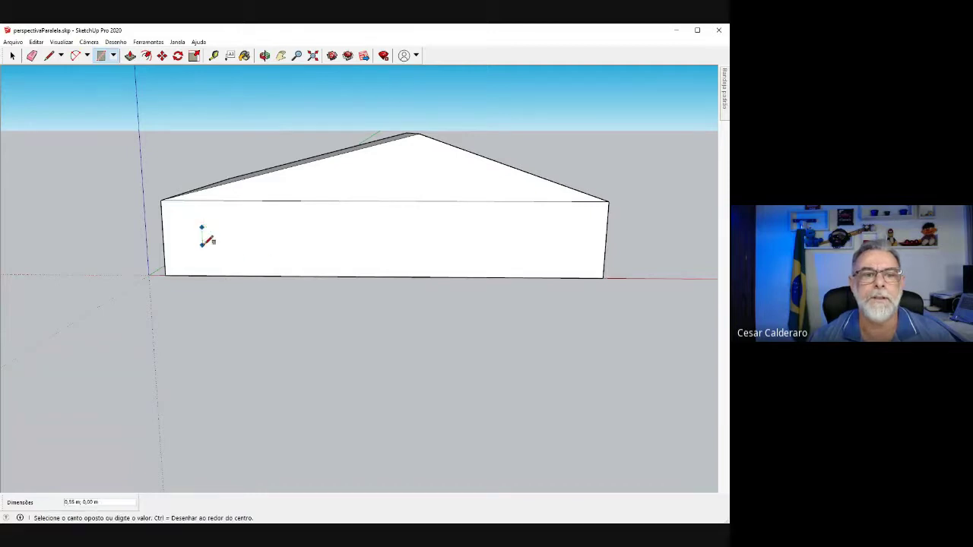
{"action": "left_click", "coordinate": [262, 245]}
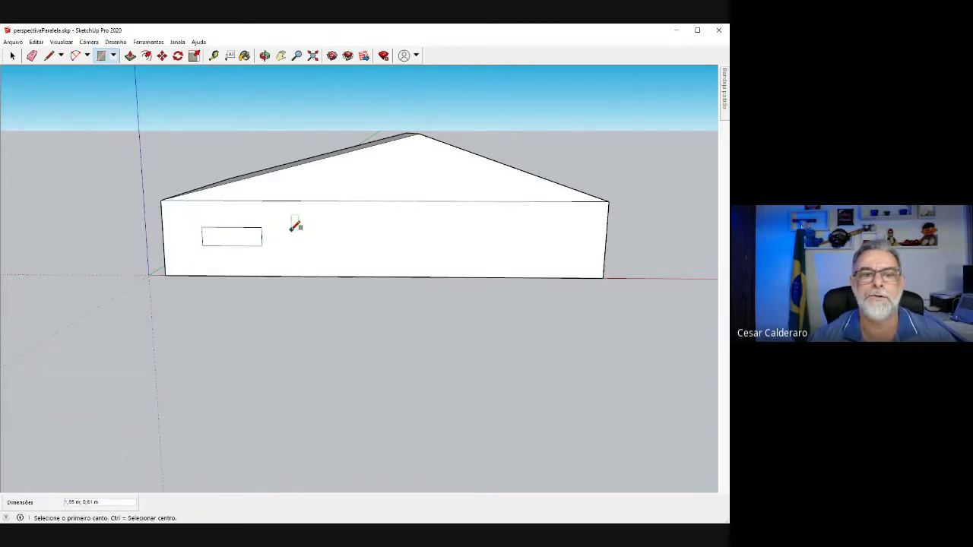
{"action": "left_click", "coordinate": [292, 230]}
{"action": "left_click", "coordinate": [348, 248]}
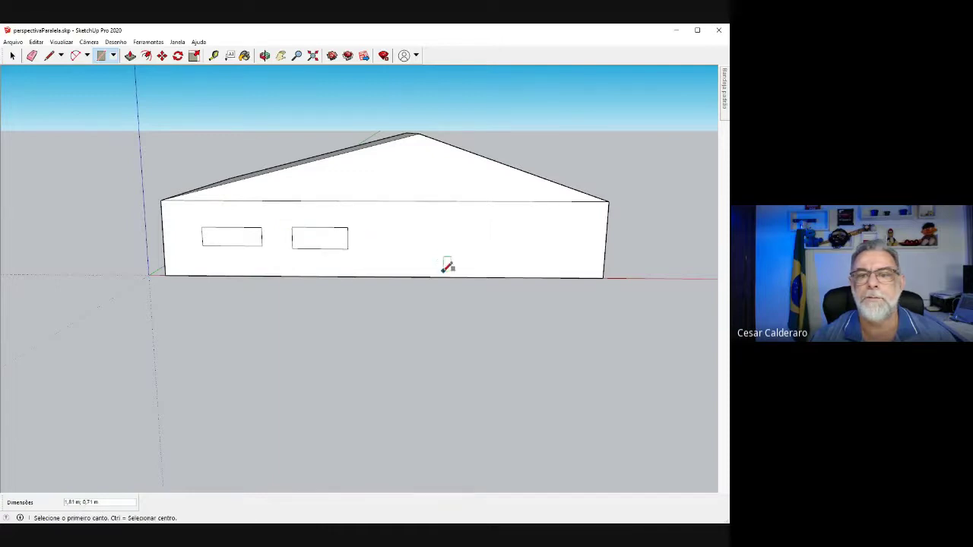
{"action": "left_click", "coordinate": [422, 276]}
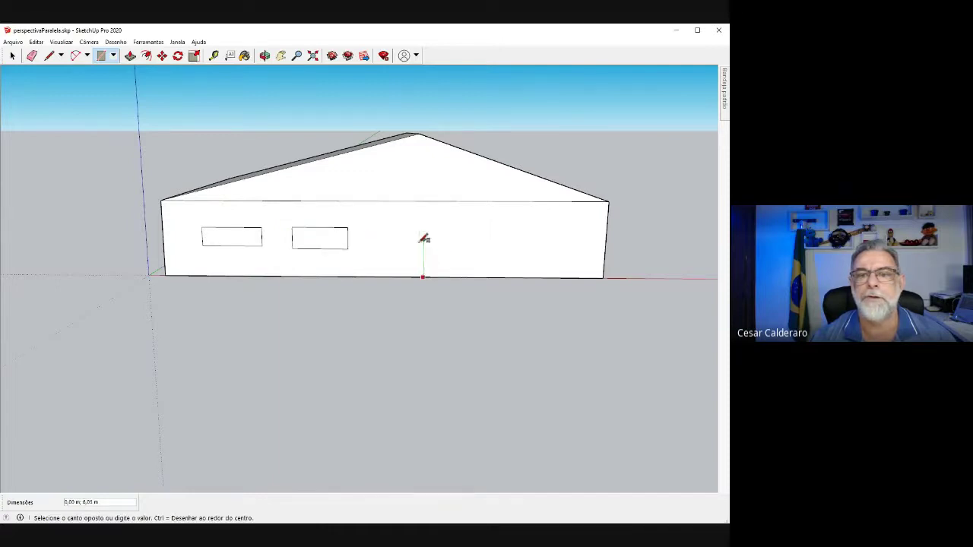
{"action": "left_click", "coordinate": [599, 213]}
{"action": "left_click", "coordinate": [130, 55]}
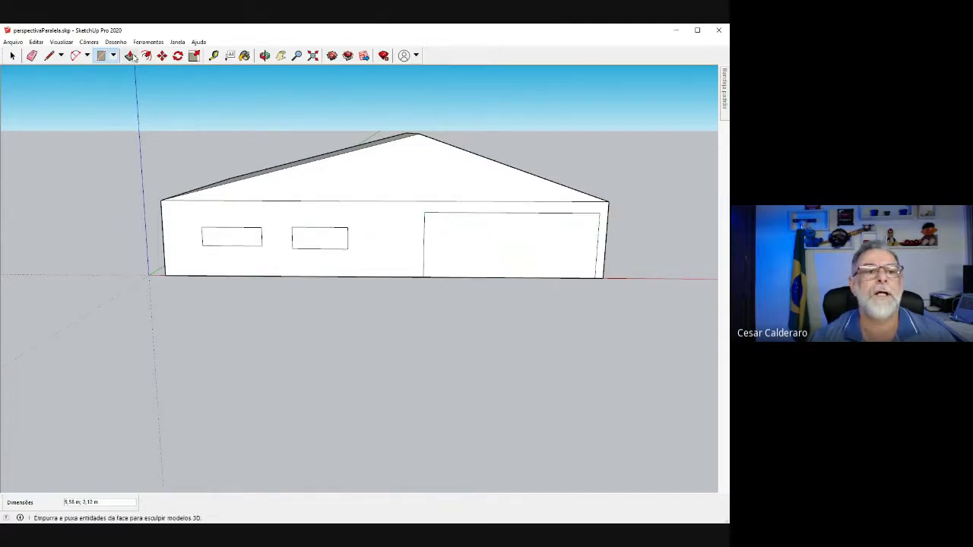
Recess the door and both windows into the wall, and pull the roof out to a 3,39 m overhang
{"action": "left_click_drag", "start_coordinate": [499, 268], "coordinate": [480, 229]}
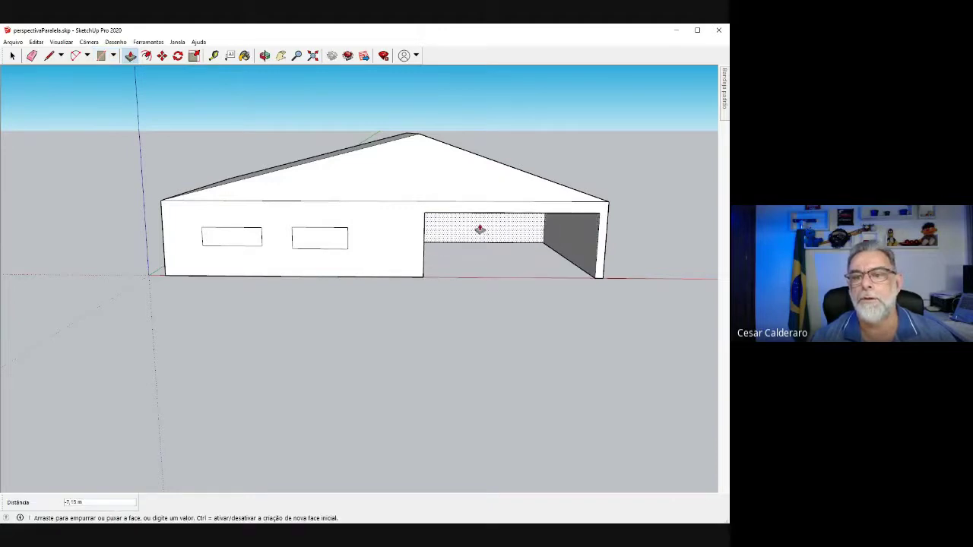
{"action": "left_click", "coordinate": [475, 223]}
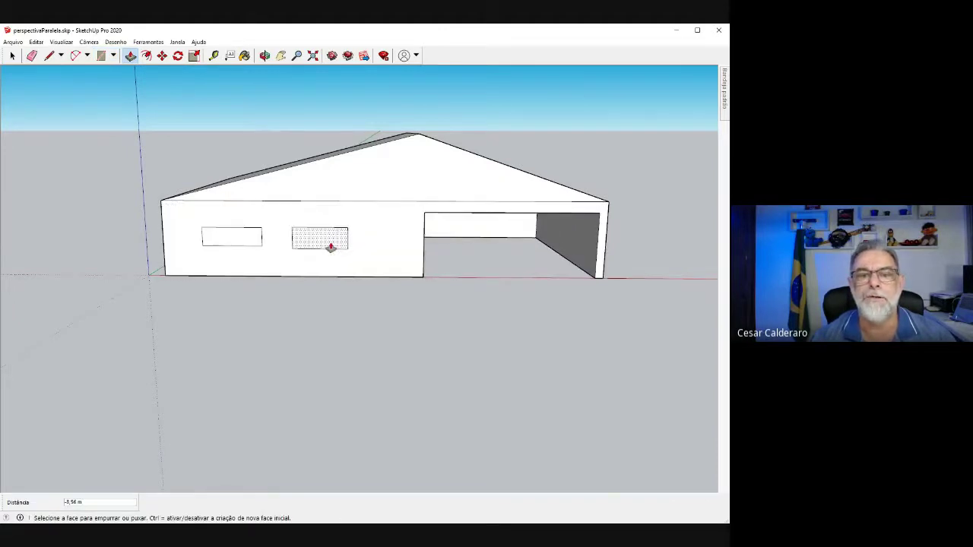
{"action": "left_click", "coordinate": [330, 247]}
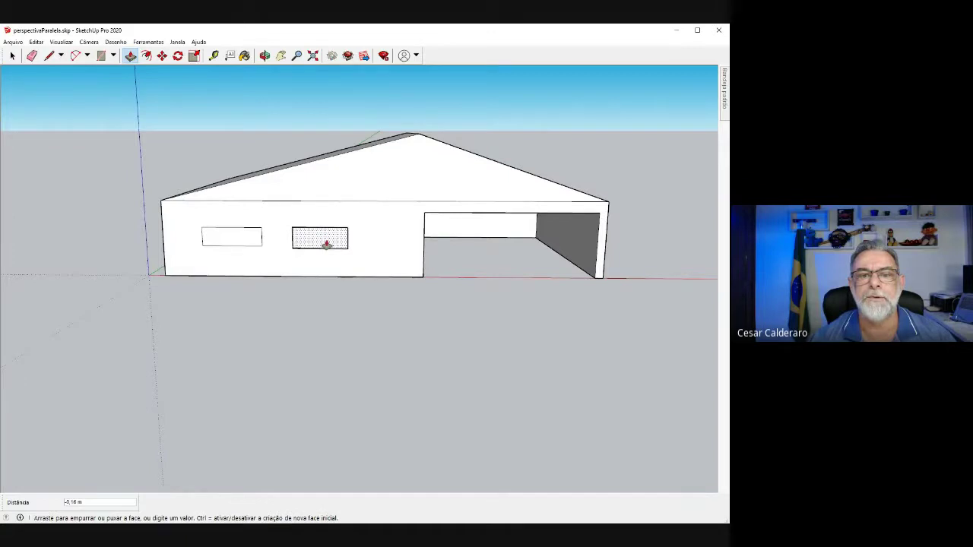
{"action": "left_click", "coordinate": [326, 243]}
{"action": "left_click", "coordinate": [236, 244]}
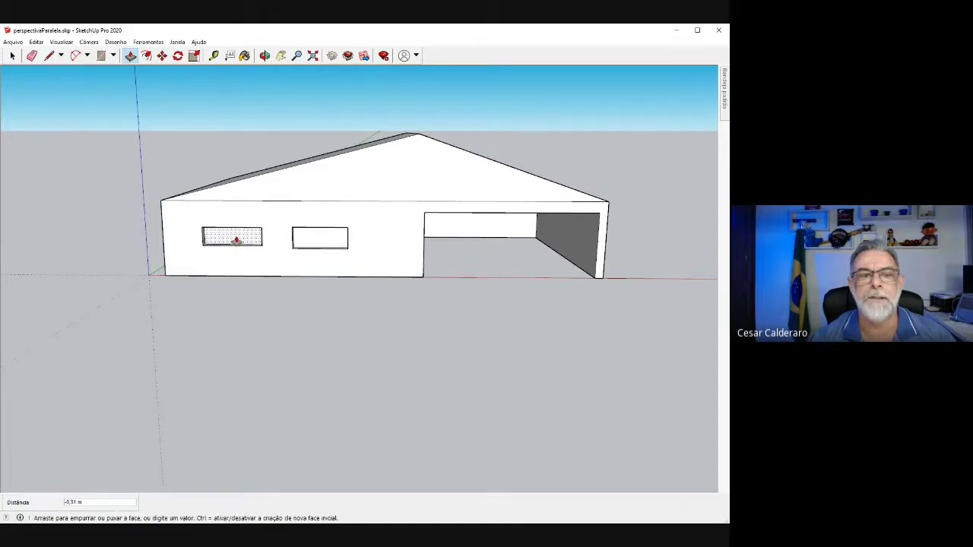
{"action": "left_click", "coordinate": [231, 241]}
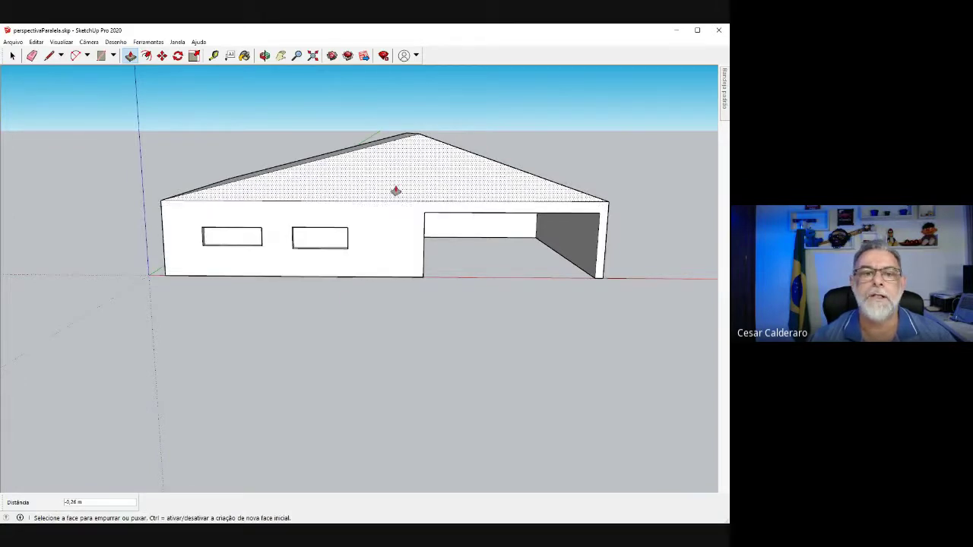
{"action": "left_click", "coordinate": [347, 188]}
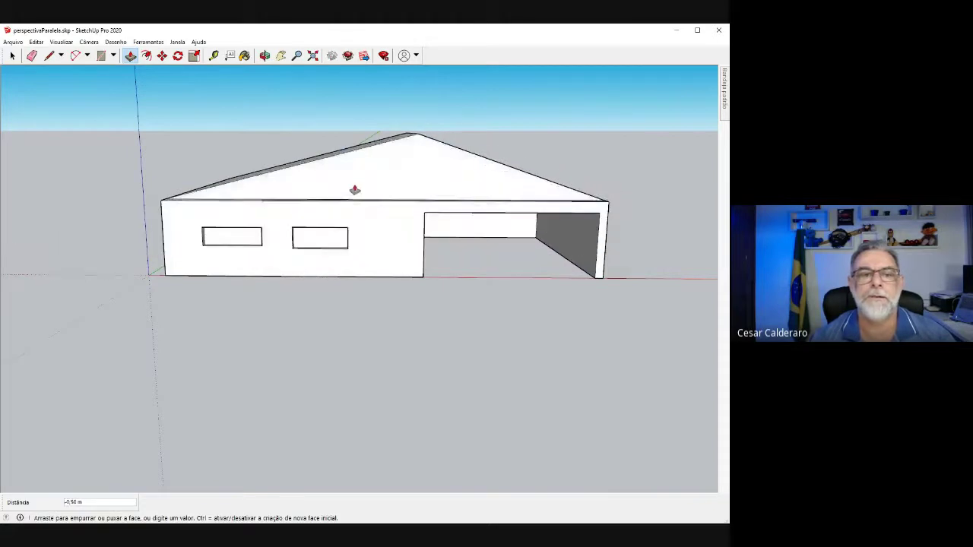
{"action": "left_click", "coordinate": [354, 202]}
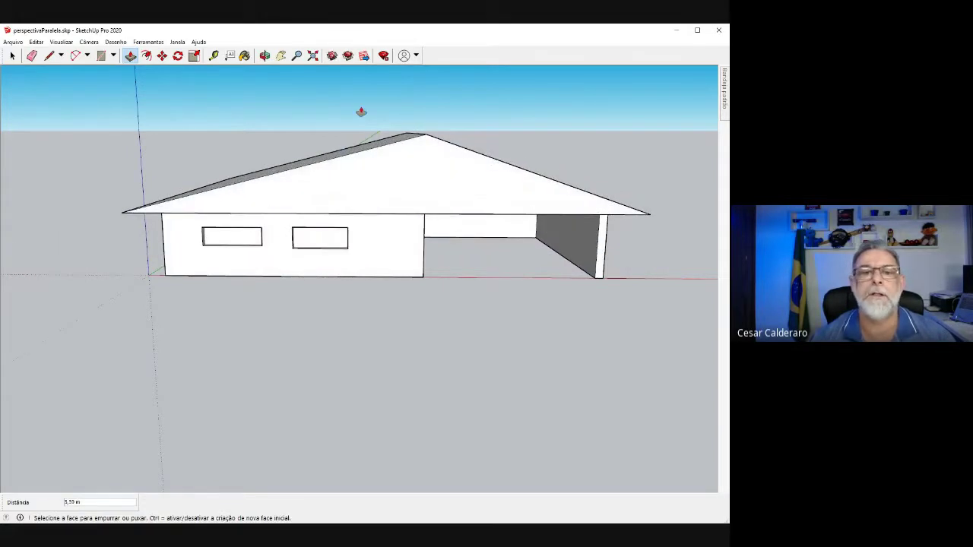
Orbit to the gable end and push the gable face inward with Push/Pull
{"action": "left_click", "coordinate": [264, 55]}
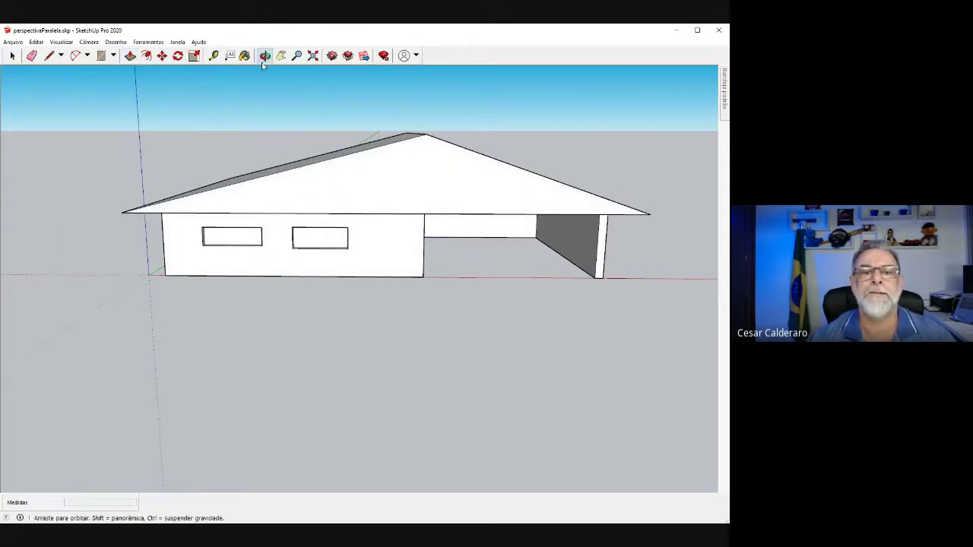
{"action": "mouse_move", "coordinate": [421, 289]}
{"action": "left_mouse_down"}
{"action": "mouse_move", "coordinate": [366, 264]}
{"action": "mouse_move", "coordinate": [367, 248]}
{"action": "mouse_move", "coordinate": [223, 252]}
{"action": "mouse_move", "coordinate": [144, 123]}
{"action": "left_mouse_up"}
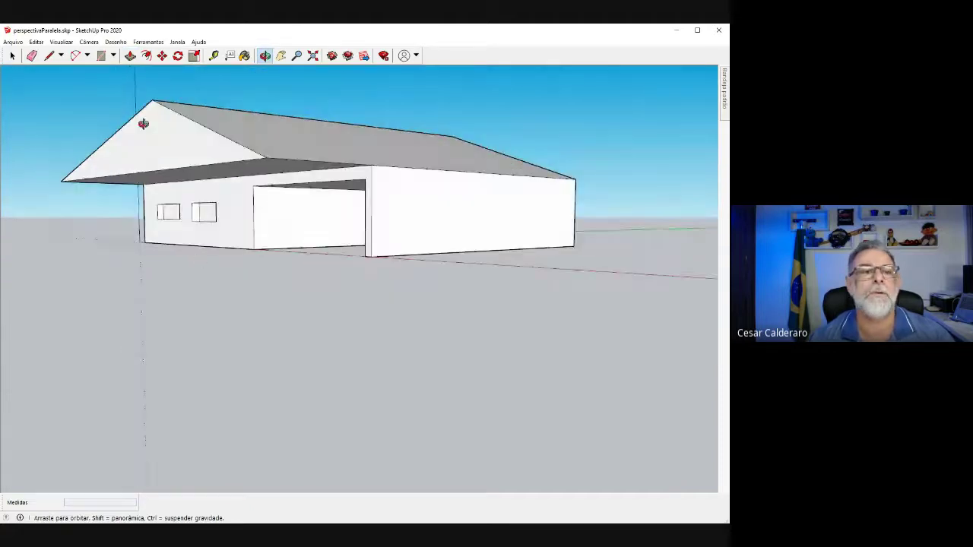
{"action": "left_click", "coordinate": [129, 56]}
{"action": "left_click", "coordinate": [141, 150]}
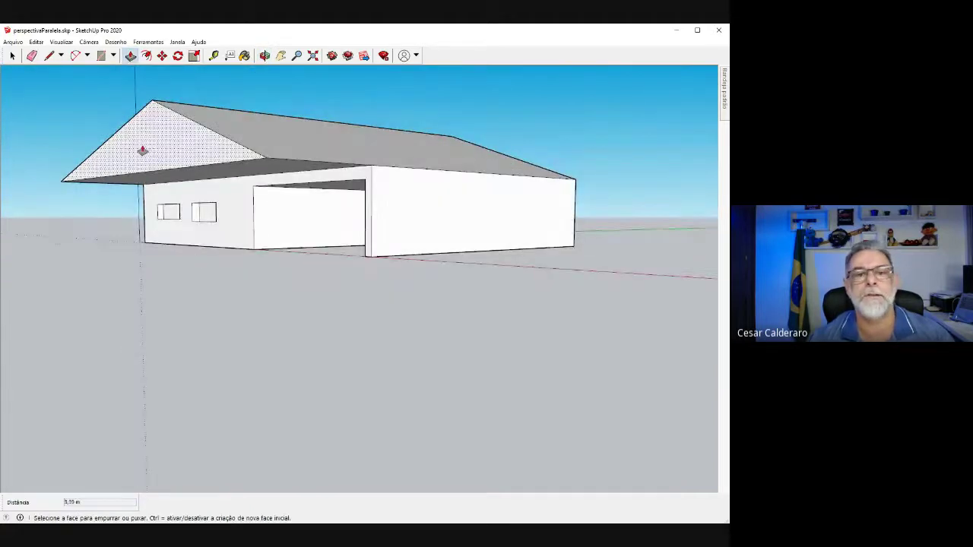
{"action": "left_click", "coordinate": [219, 152]}
Orbit back around the house to look down onto the roof
{"action": "left_click", "coordinate": [264, 56]}
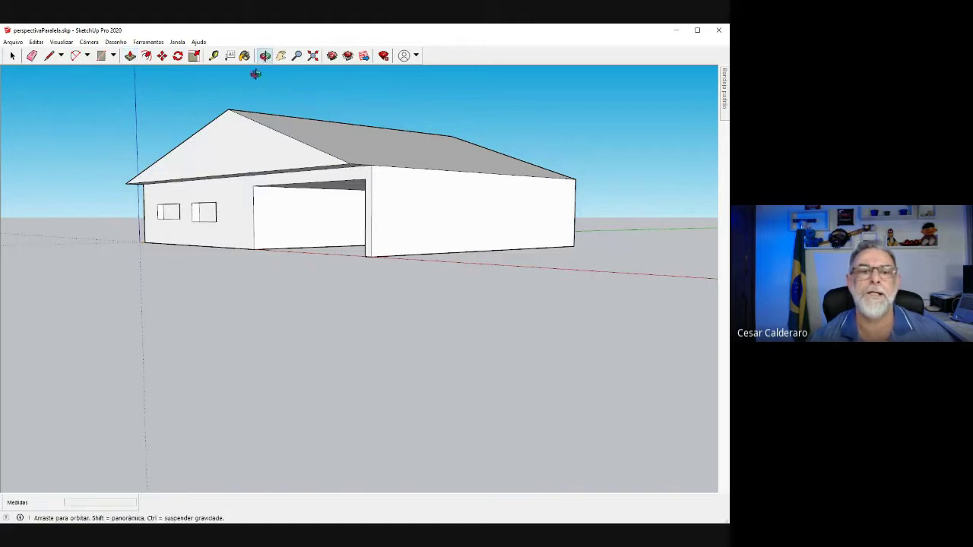
{"action": "mouse_move", "coordinate": [212, 247]}
{"action": "left_mouse_down"}
{"action": "mouse_move", "coordinate": [365, 333]}
{"action": "mouse_move", "coordinate": [468, 304]}
{"action": "left_mouse_up"}
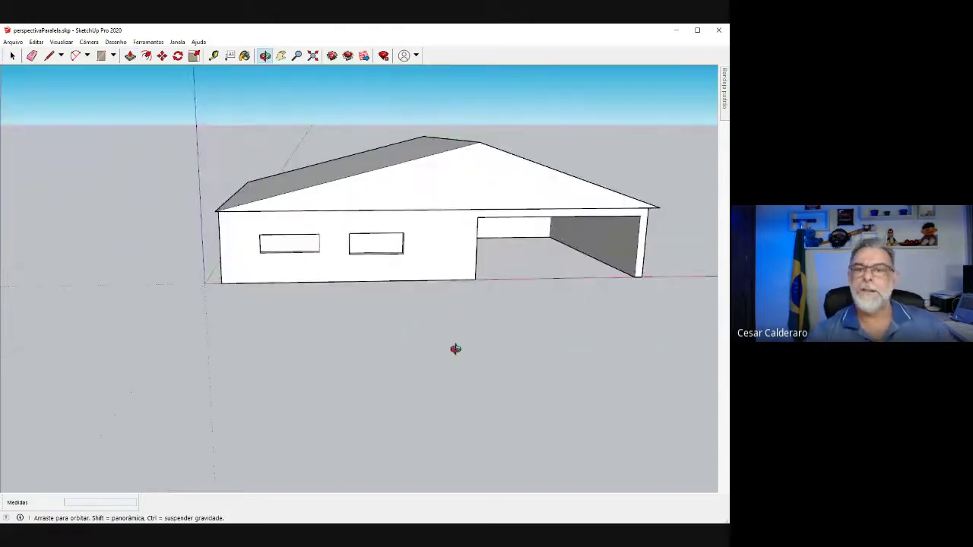
{"action": "mouse_move", "coordinate": [456, 349]}
{"action": "left_mouse_down"}
{"action": "mouse_move", "coordinate": [410, 312]}
{"action": "mouse_move", "coordinate": [405, 393]}
{"action": "mouse_move", "coordinate": [545, 390]}
{"action": "mouse_move", "coordinate": [335, 381]}
{"action": "mouse_move", "coordinate": [443, 399]}
{"action": "mouse_move", "coordinate": [414, 379]}
{"action": "mouse_move", "coordinate": [504, 373]}
{"action": "mouse_move", "coordinate": [198, 279]}
{"action": "mouse_move", "coordinate": [59, 307]}
{"action": "mouse_move", "coordinate": [233, 321]}
{"action": "mouse_move", "coordinate": [263, 299]}
{"action": "mouse_move", "coordinate": [273, 337]}
{"action": "left_mouse_up"}
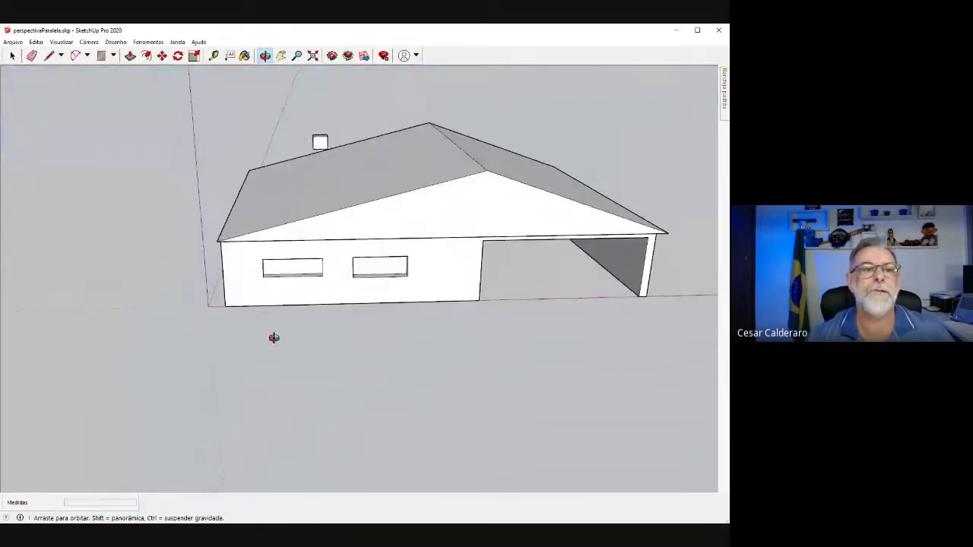
{"action": "left_click", "coordinate": [88, 42]}
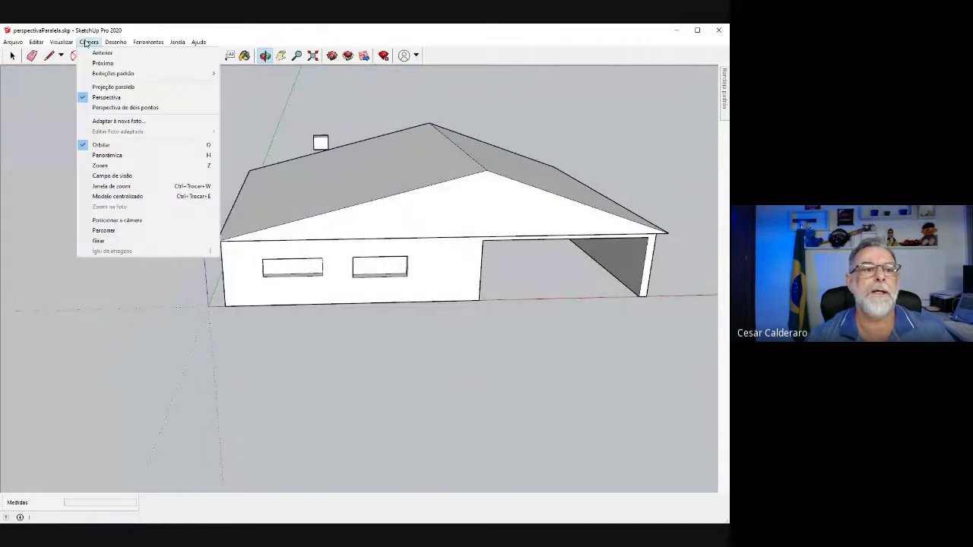
Switch the camera to Projeção paralela and orbit slightly to compare the house view
{"action": "left_click", "coordinate": [106, 88]}
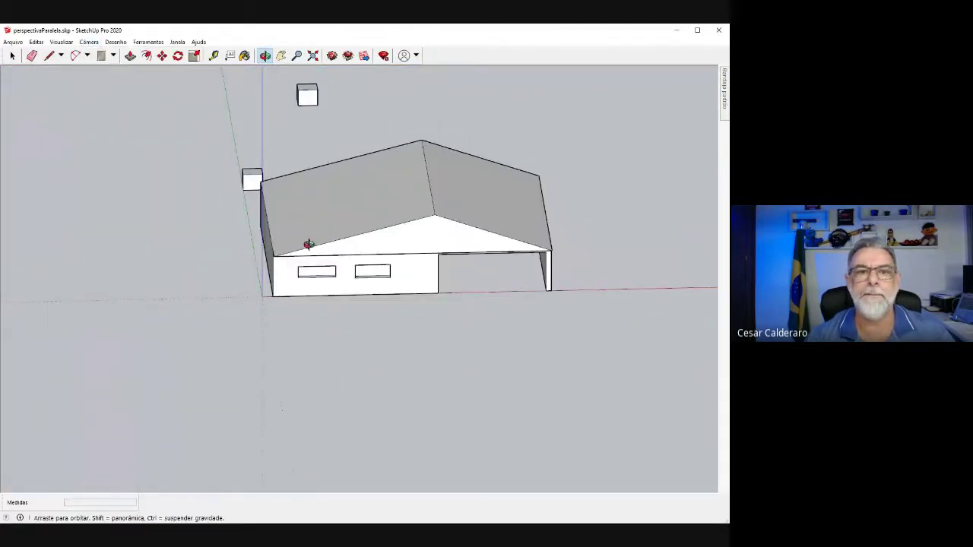
{"action": "mouse_move", "coordinate": [394, 386]}
{"action": "left_mouse_down"}
{"action": "mouse_move", "coordinate": [79, 397]}
{"action": "mouse_move", "coordinate": [370, 329]}
{"action": "mouse_move", "coordinate": [378, 311]}
{"action": "mouse_move", "coordinate": [386, 410]}
{"action": "left_mouse_up"}
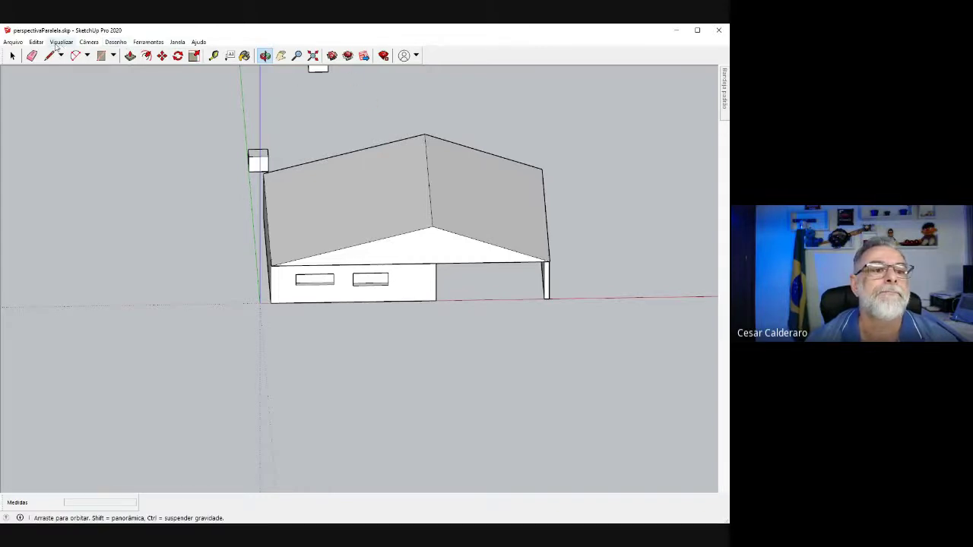
{"action": "left_click", "coordinate": [149, 43]}
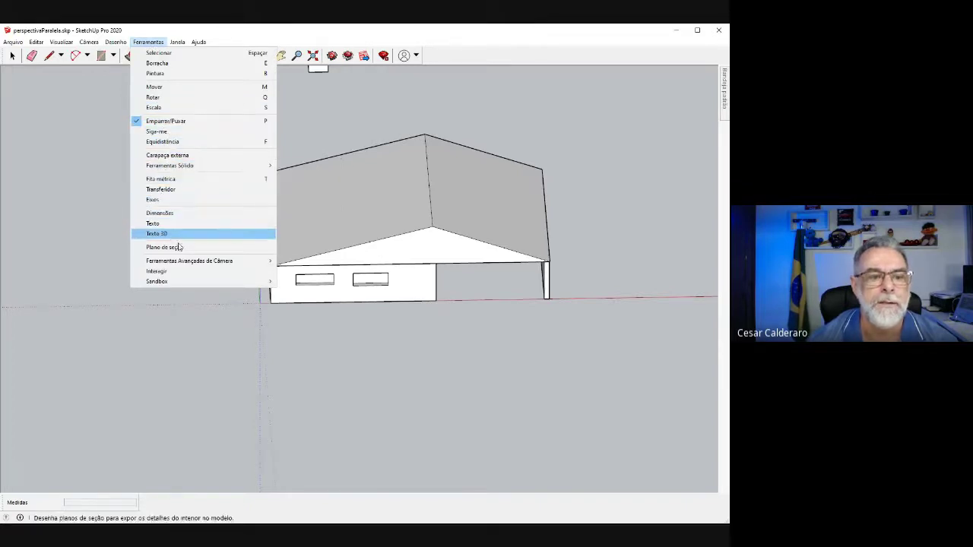
{"action": "mouse_move", "coordinate": [179, 44]}
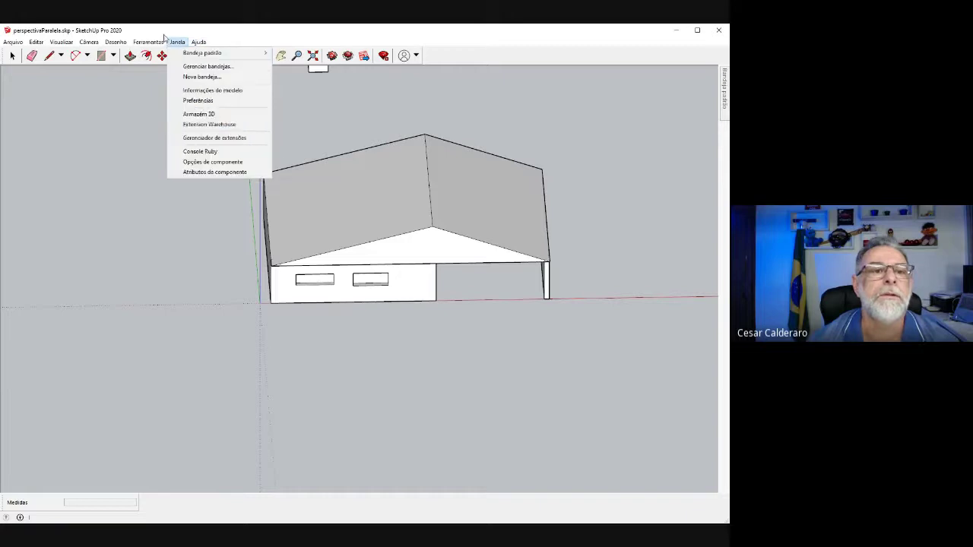
{"action": "mouse_move", "coordinate": [123, 44]}
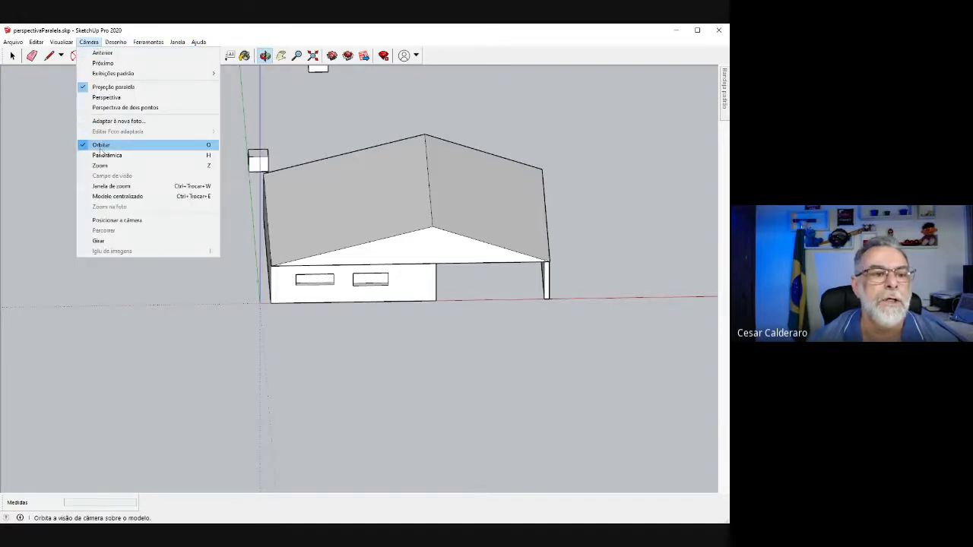
{"action": "mouse_move", "coordinate": [63, 43]}
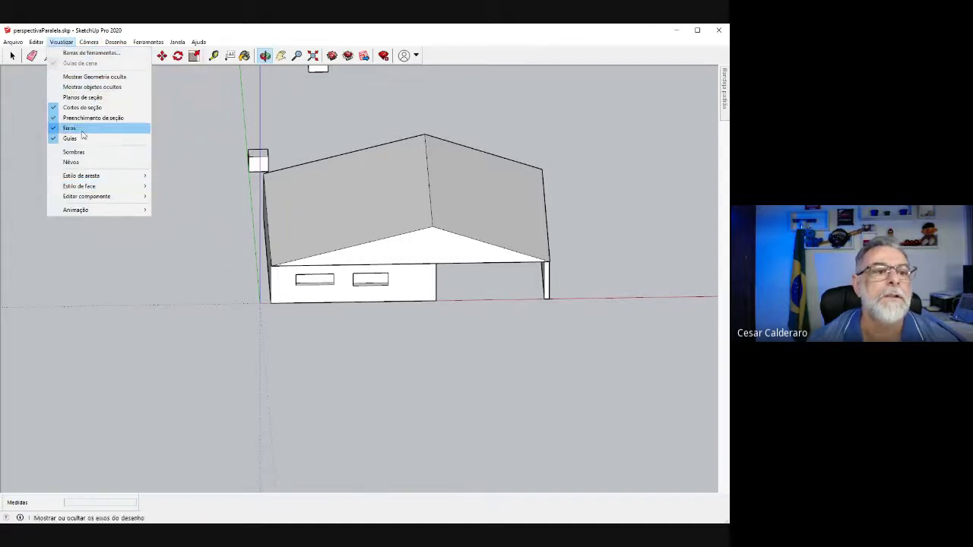
{"action": "left_click", "coordinate": [82, 98]}
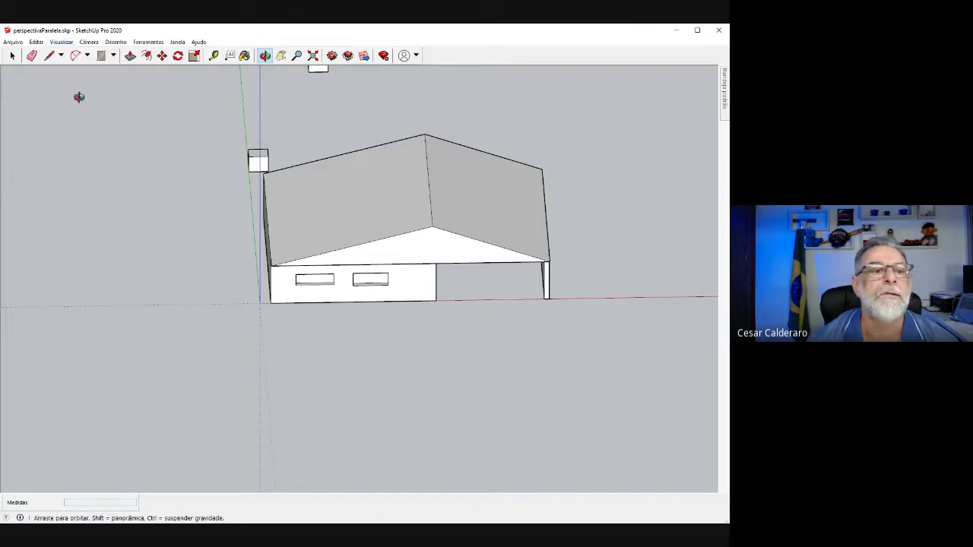
Orbit the house until both roof planes are seen squarely from directly above
{"action": "left_click", "coordinate": [417, 56]}
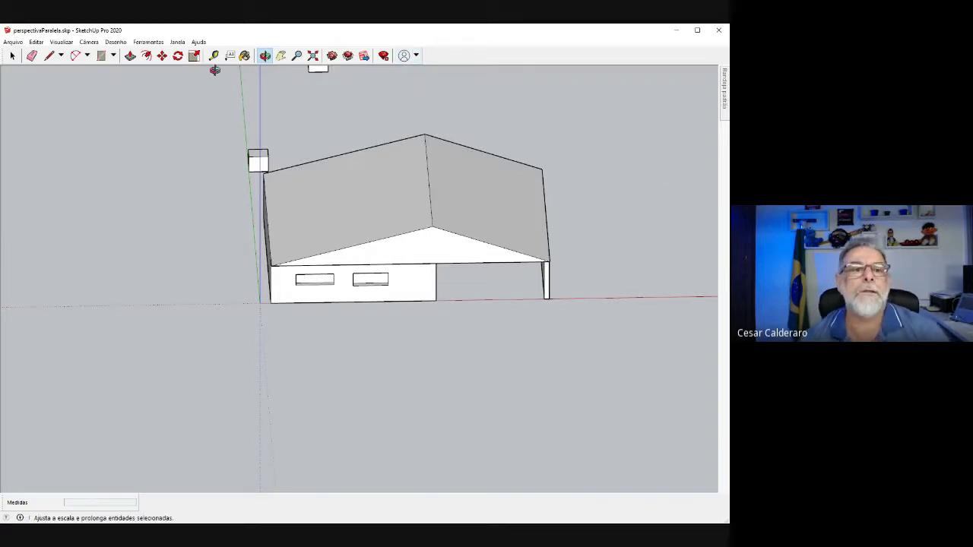
{"action": "mouse_move", "coordinate": [372, 167]}
{"action": "left_mouse_down"}
{"action": "mouse_move", "coordinate": [185, 177]}
{"action": "mouse_move", "coordinate": [366, 328]}
{"action": "mouse_move", "coordinate": [380, 291]}
{"action": "mouse_move", "coordinate": [382, 375]}
{"action": "mouse_move", "coordinate": [395, 389]}
{"action": "mouse_move", "coordinate": [387, 393]}
{"action": "mouse_move", "coordinate": [390, 343]}
{"action": "mouse_move", "coordinate": [387, 380]}
{"action": "mouse_move", "coordinate": [352, 342]}
{"action": "mouse_move", "coordinate": [352, 373]}
{"action": "left_mouse_up"}
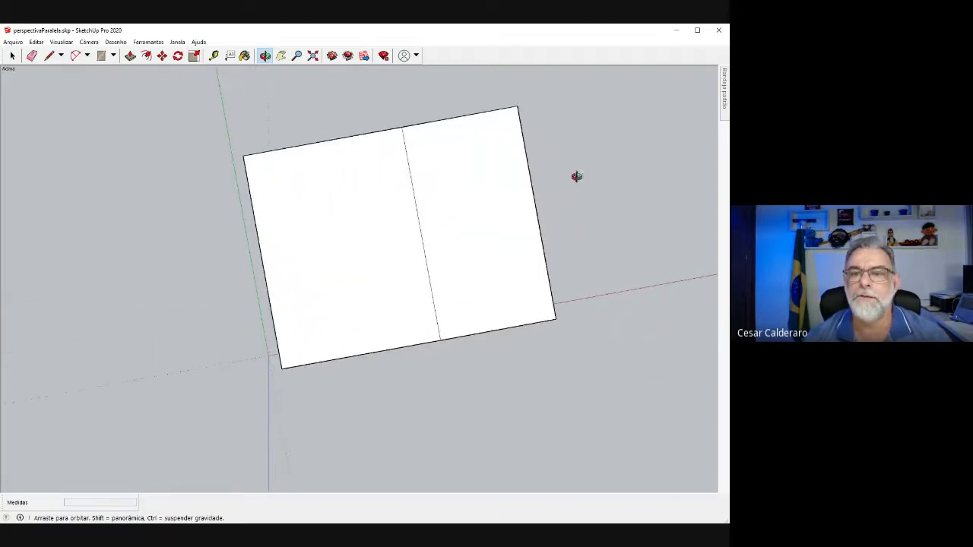
{"action": "mouse_move", "coordinate": [575, 174]}
{"action": "left_mouse_down"}
{"action": "mouse_move", "coordinate": [598, 243]}
{"action": "mouse_move", "coordinate": [536, 171]}
{"action": "mouse_move", "coordinate": [559, 181]}
{"action": "left_mouse_up"}
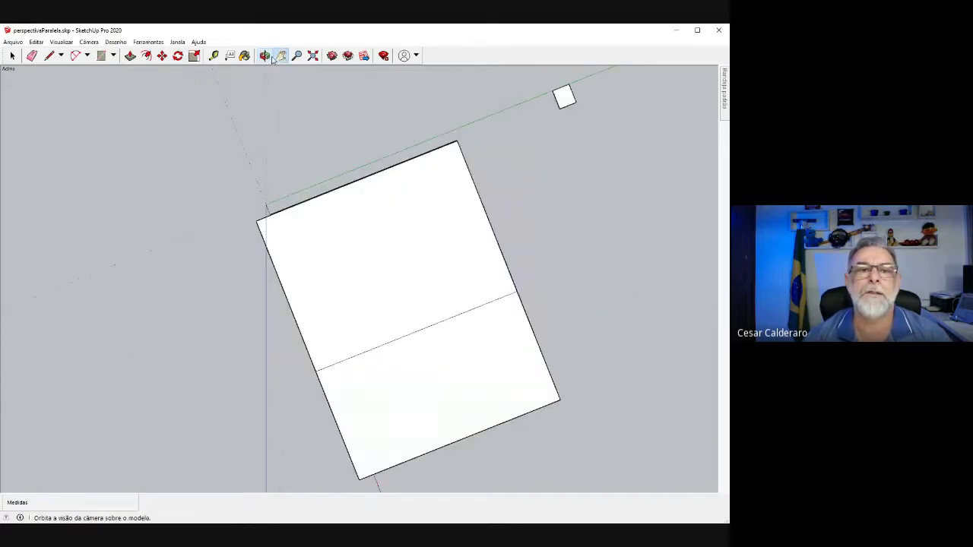
{"action": "mouse_move", "coordinate": [291, 117]}
{"action": "left_mouse_down"}
{"action": "mouse_move", "coordinate": [408, 142]}
{"action": "mouse_move", "coordinate": [395, 124]}
{"action": "mouse_move", "coordinate": [403, 129]}
{"action": "left_mouse_up"}
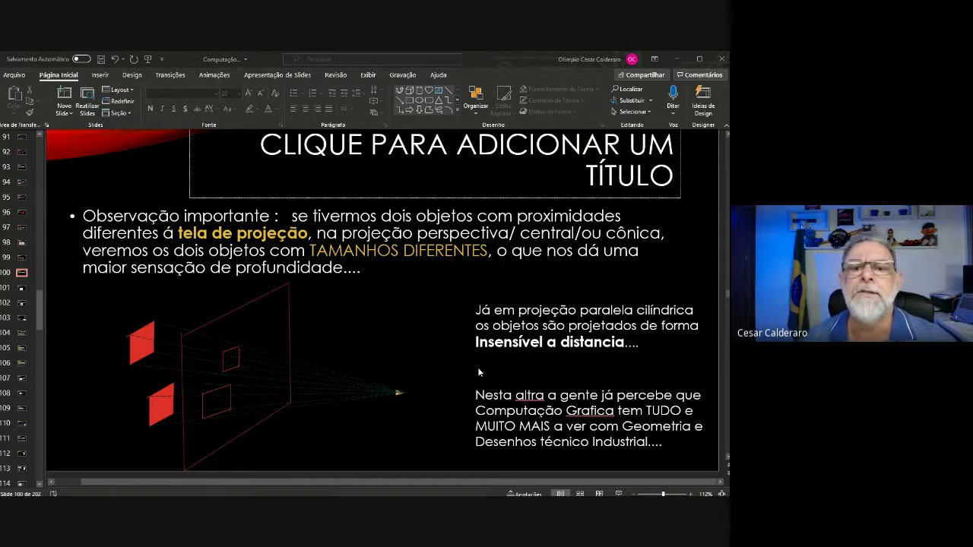
In PowerPoint, delete the empty title placeholder and select the bullet text box
{"action": "left_click", "coordinate": [428, 197]}
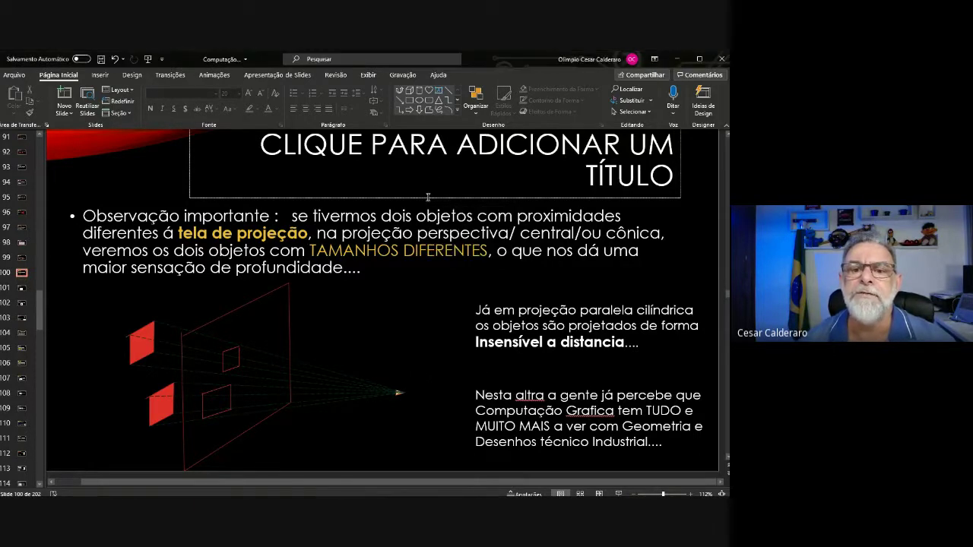
{"action": "left_click", "coordinate": [190, 154]}
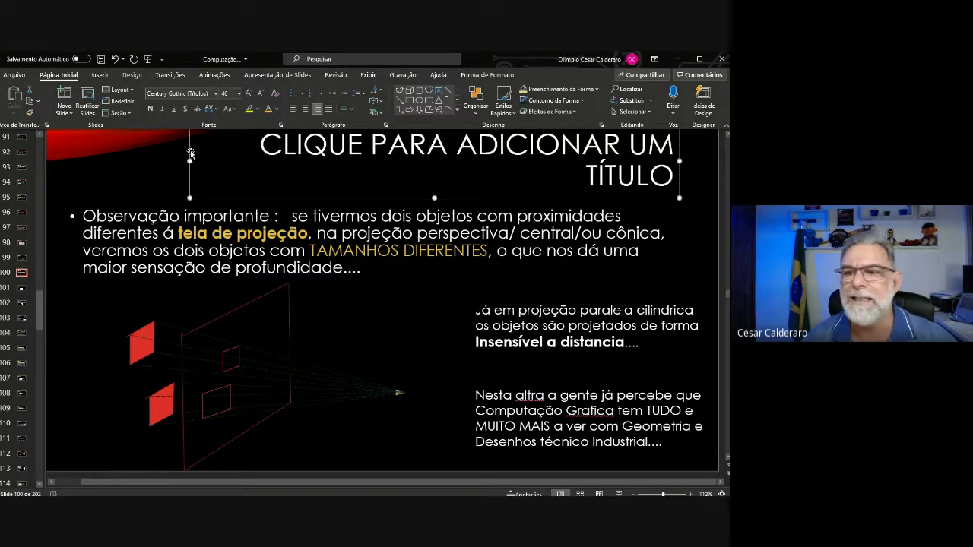
{"action": "key", "text": "Delete"}
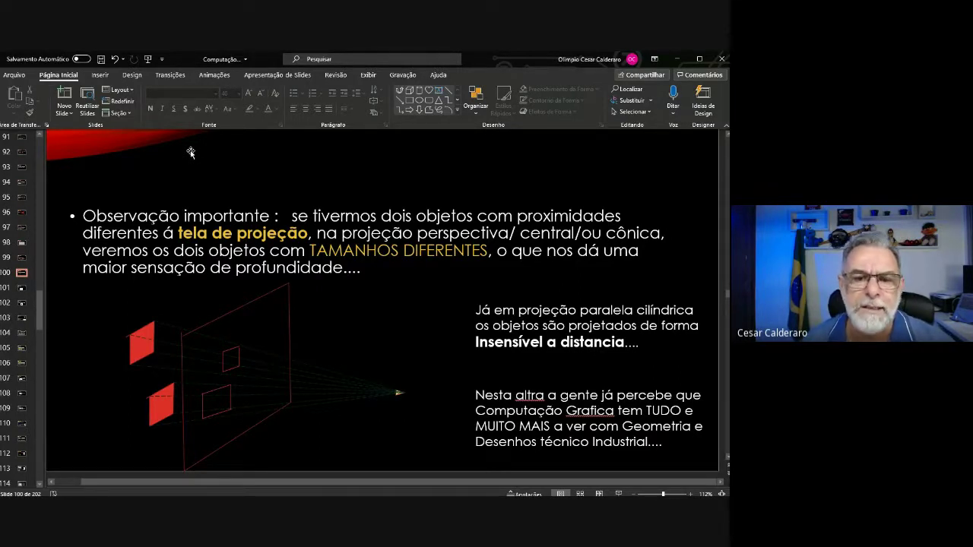
{"action": "left_click", "coordinate": [310, 213]}
Move the bullet text box and the 'Já em projeção' text box higher on the slide
{"action": "left_click_drag", "start_coordinate": [332, 204], "coordinate": [332, 175]}
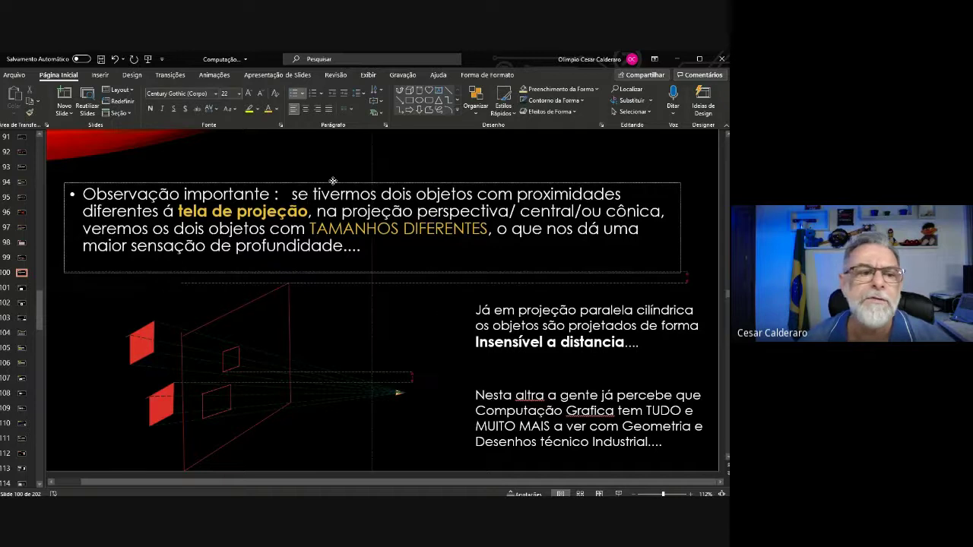
{"action": "left_click", "coordinate": [478, 310]}
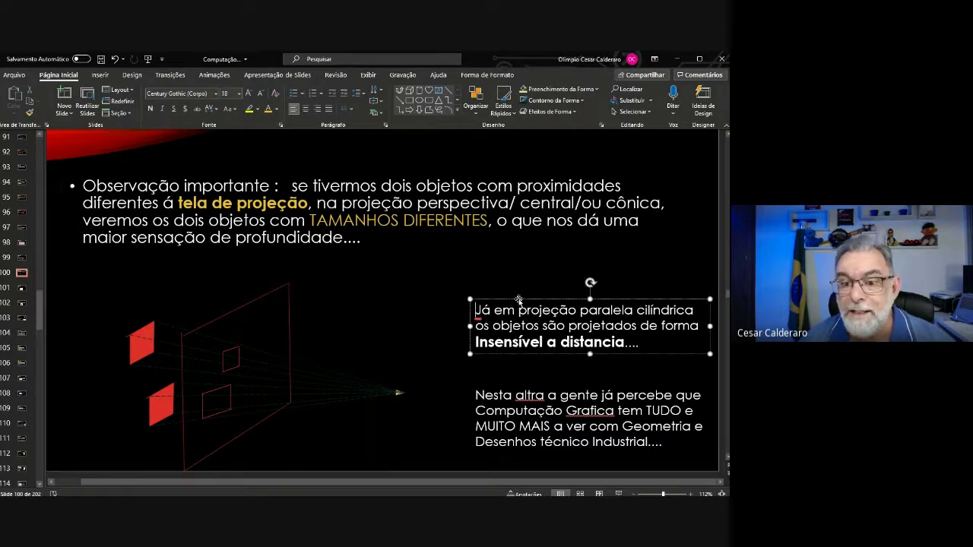
{"action": "left_click_drag", "start_coordinate": [518, 300], "coordinate": [510, 270]}
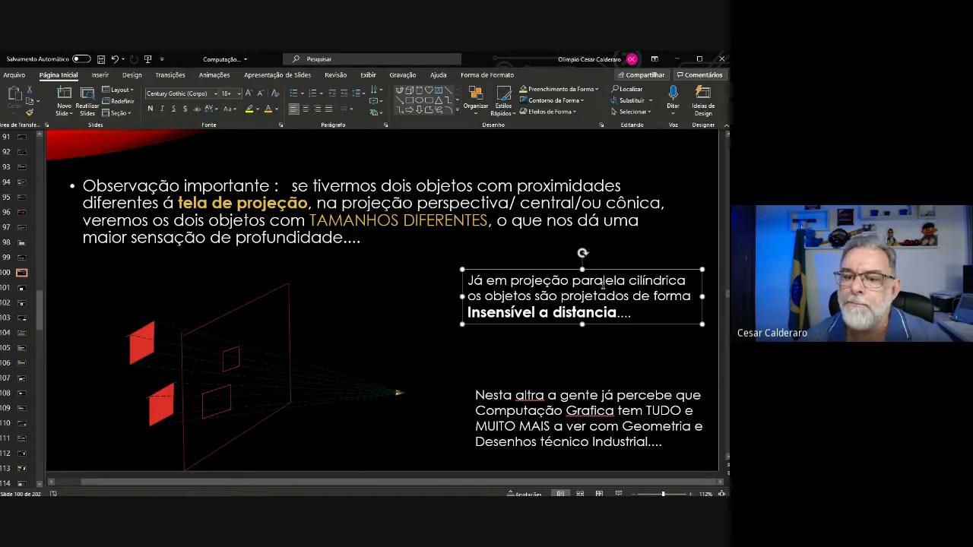
Correct 'altra' to 'altura' and make the word TUDO bold in the lower right box
{"action": "left_click", "coordinate": [557, 393]}
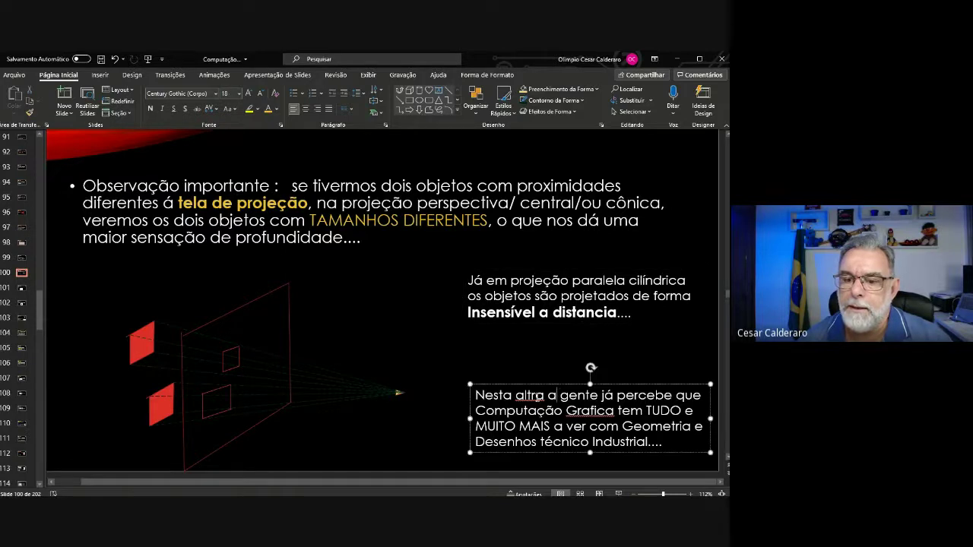
{"action": "left_click", "coordinate": [529, 395]}
{"action": "type", "text": "u"}
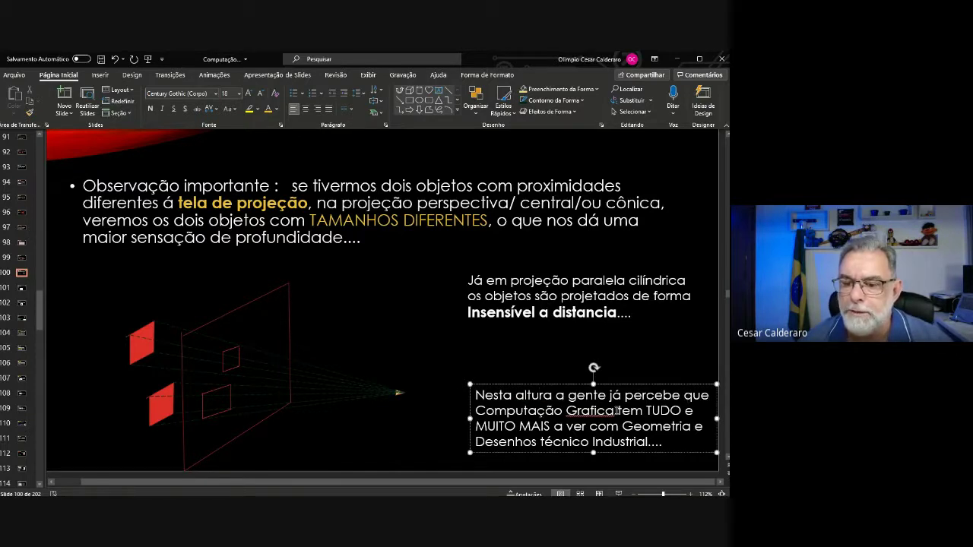
{"action": "double_click", "coordinate": [681, 411]}
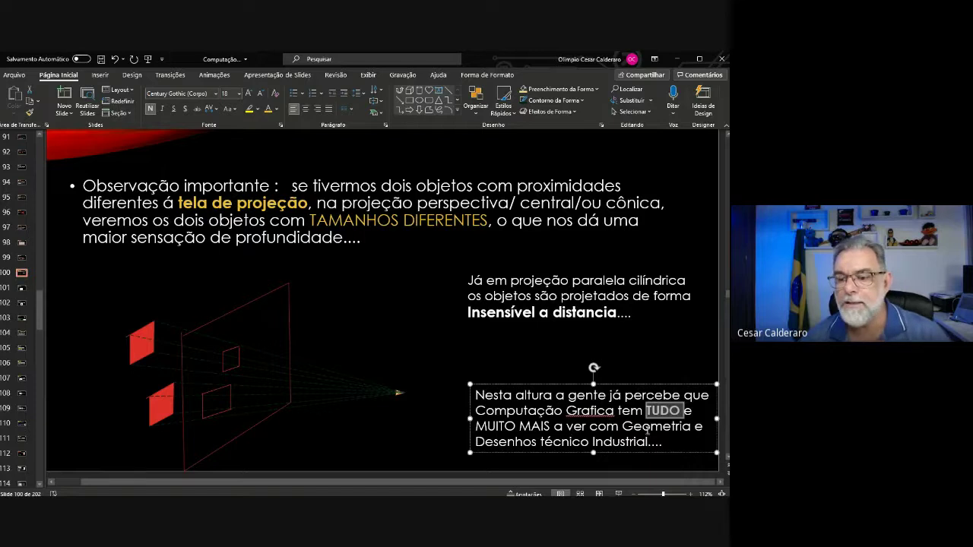
{"action": "key", "text": "ctrl+b"}
{"action": "left_click", "coordinate": [690, 426]}
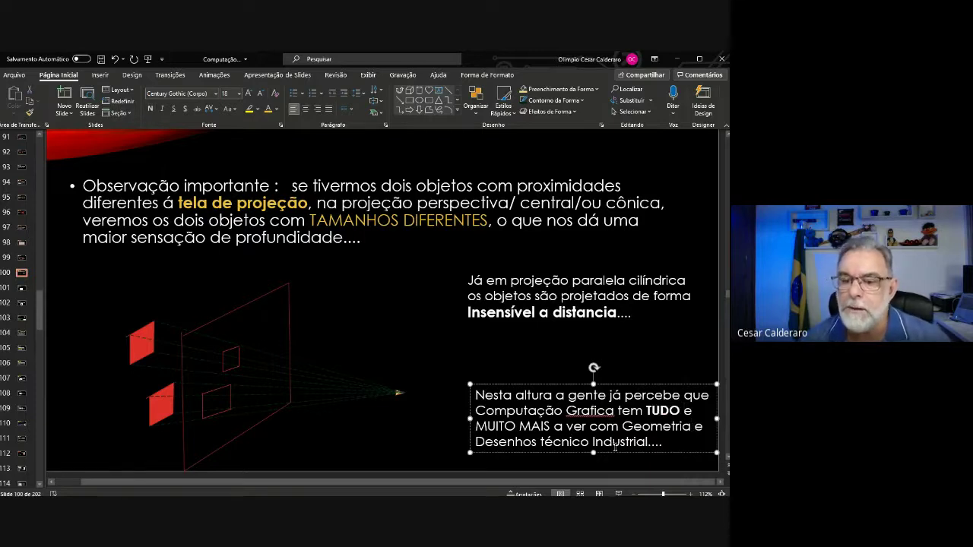
Capitalize 'técnico' to 'Técnico' and move the lower text box up and slightly left
{"action": "left_click", "coordinate": [544, 442]}
{"action": "key", "text": "BackSpace"}
{"action": "type", "text": "T"}
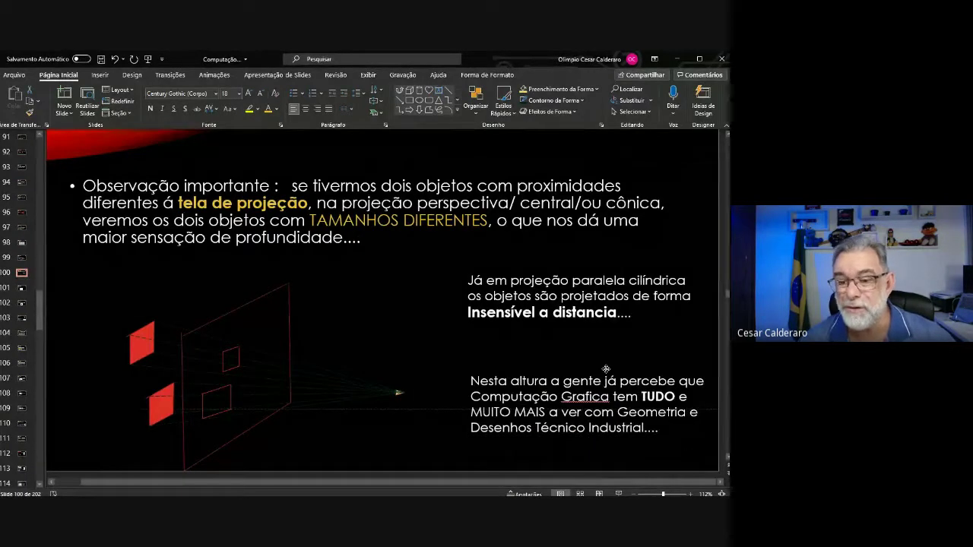
{"action": "left_click_drag", "start_coordinate": [611, 388], "coordinate": [603, 366]}
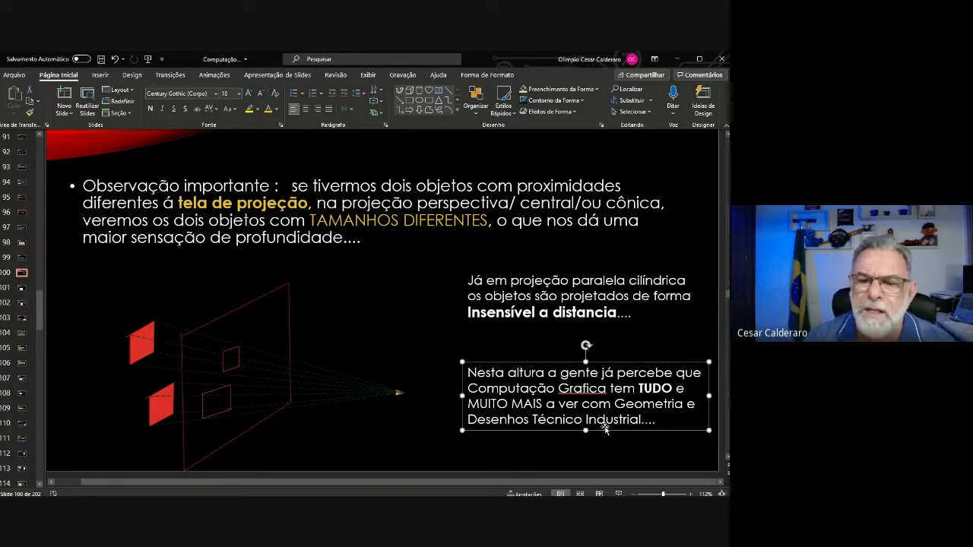
Replace the misspelled 'Grafica' with the suggested 'Gráfica' in the lower right note
{"action": "left_click_drag", "start_coordinate": [617, 313], "coordinate": [467, 314]}
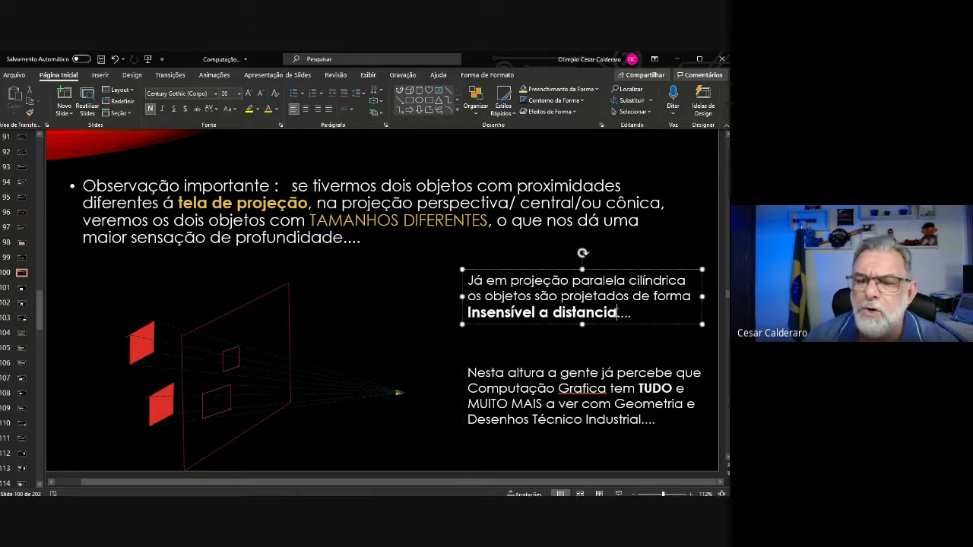
{"action": "left_click", "coordinate": [575, 373]}
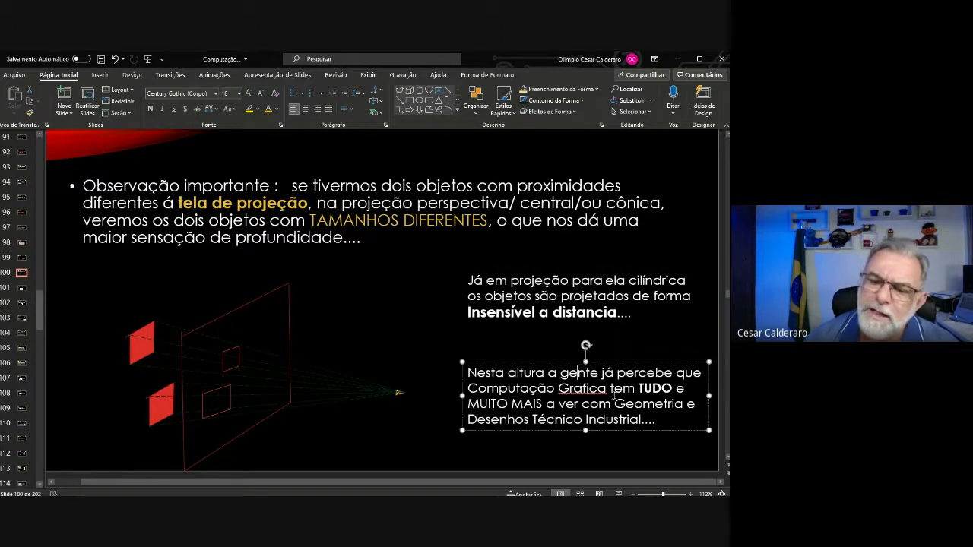
{"action": "right_click", "coordinate": [603, 389]}
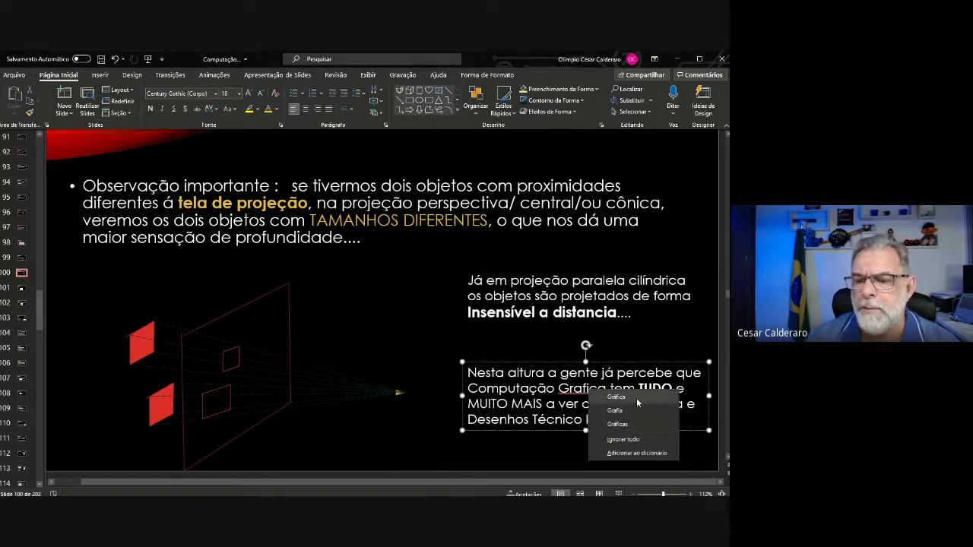
{"action": "left_click", "coordinate": [628, 396]}
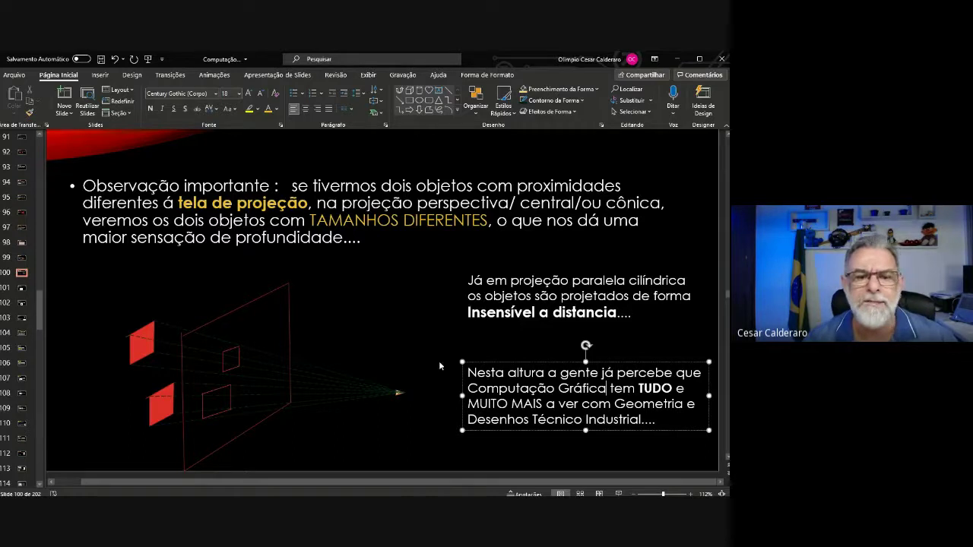
Select the projection diagram, then clear the selection on the slide
{"action": "left_click", "coordinate": [254, 302]}
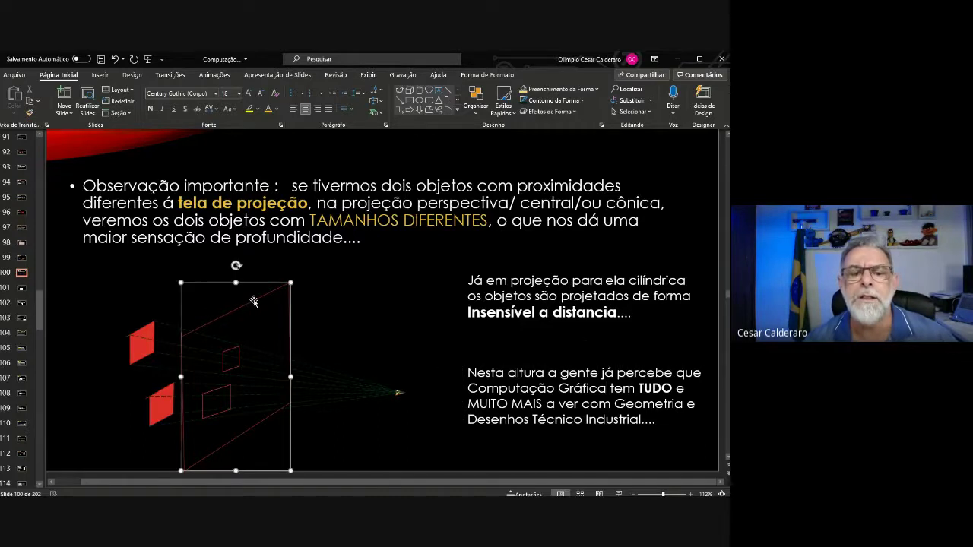
{"action": "left_click", "coordinate": [380, 302]}
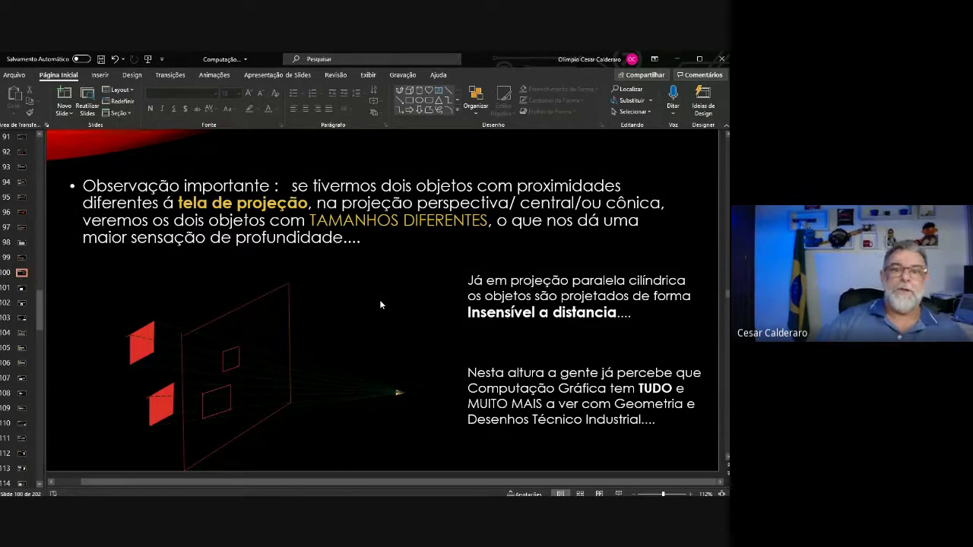
Draw a horizontal line above the diagram and give it a red shape style
{"action": "left_click", "coordinate": [448, 90]}
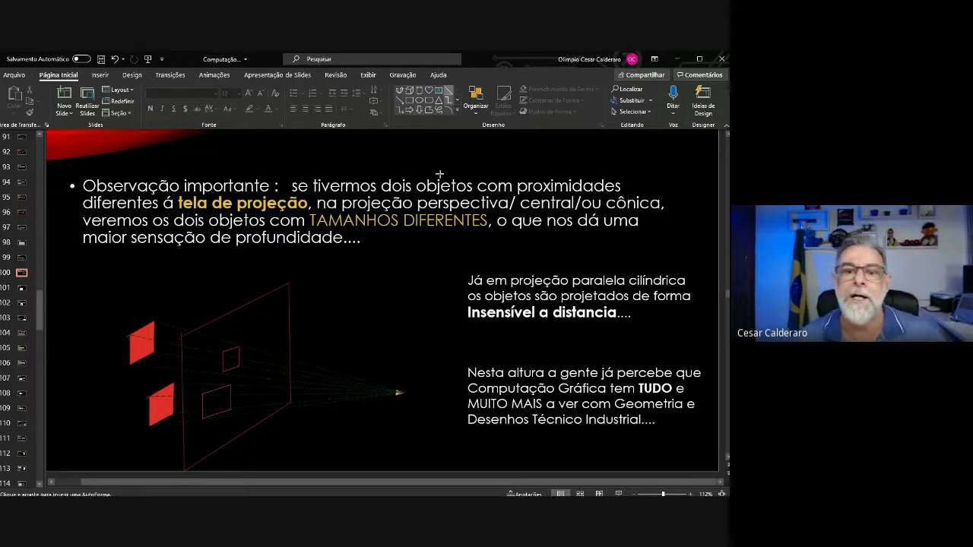
{"action": "left_click_drag", "start_coordinate": [330, 289], "coordinate": [420, 289]}
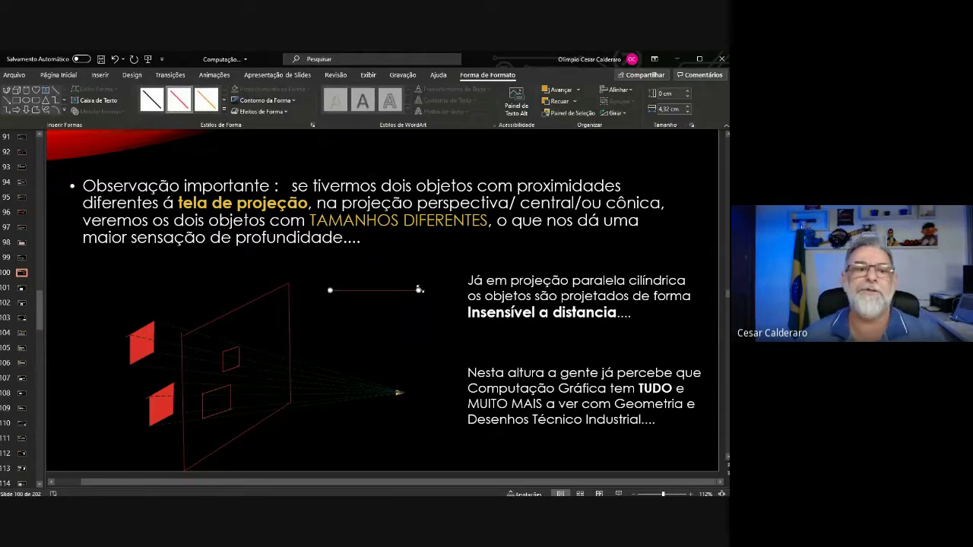
{"action": "left_click", "coordinate": [180, 100]}
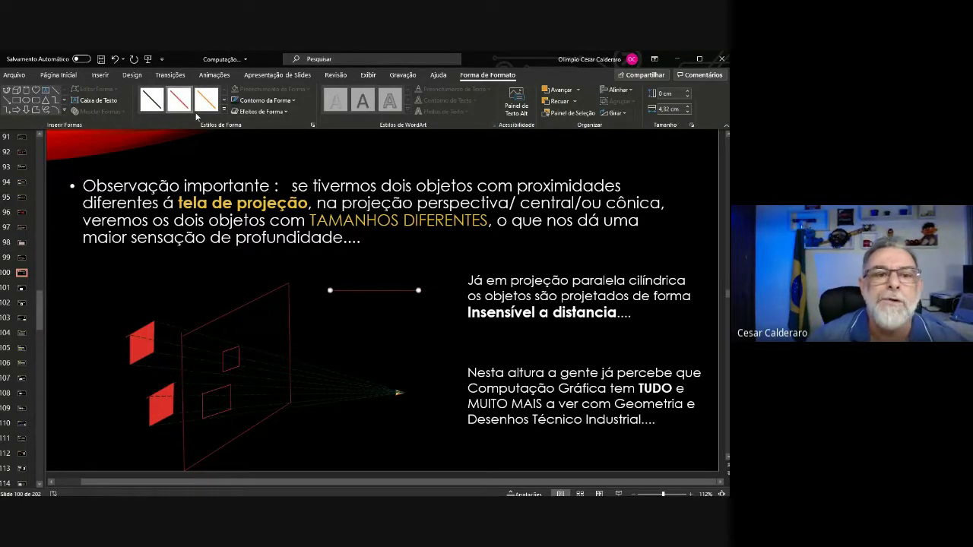
Set the red line's weight to 6 pt and tilt its right end upward toward the text
{"action": "left_click", "coordinate": [266, 99]}
{"action": "mouse_move", "coordinate": [260, 278]}
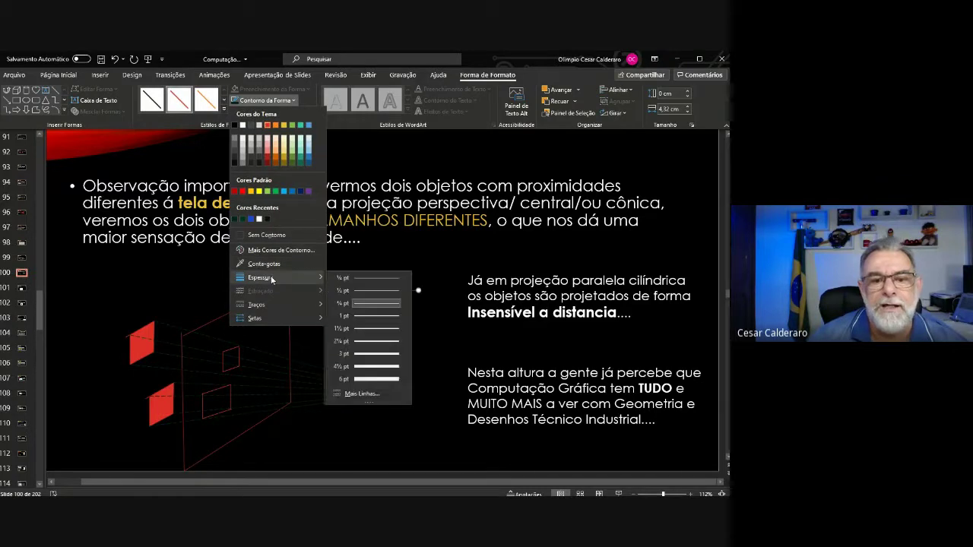
{"action": "left_click", "coordinate": [367, 377]}
{"action": "left_click", "coordinate": [404, 347]}
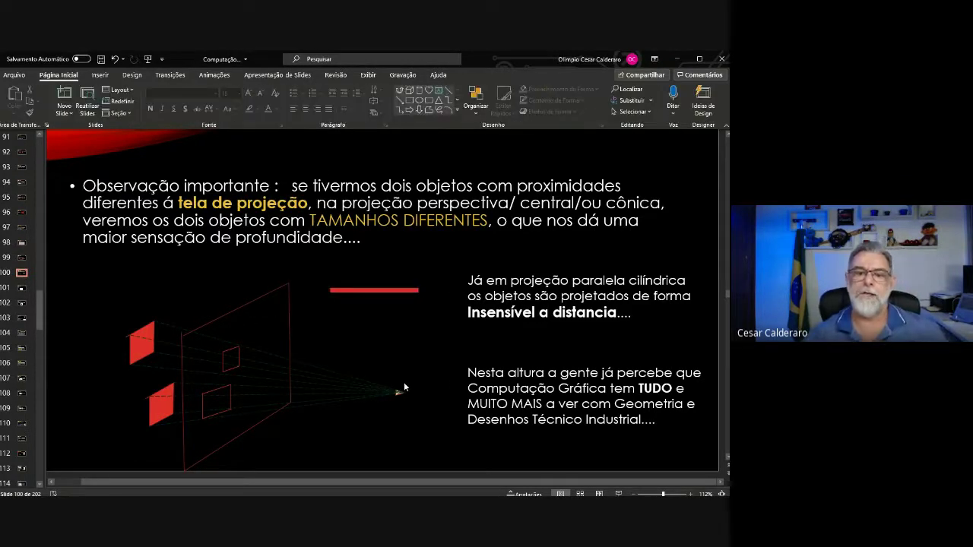
{"action": "left_click", "coordinate": [418, 290]}
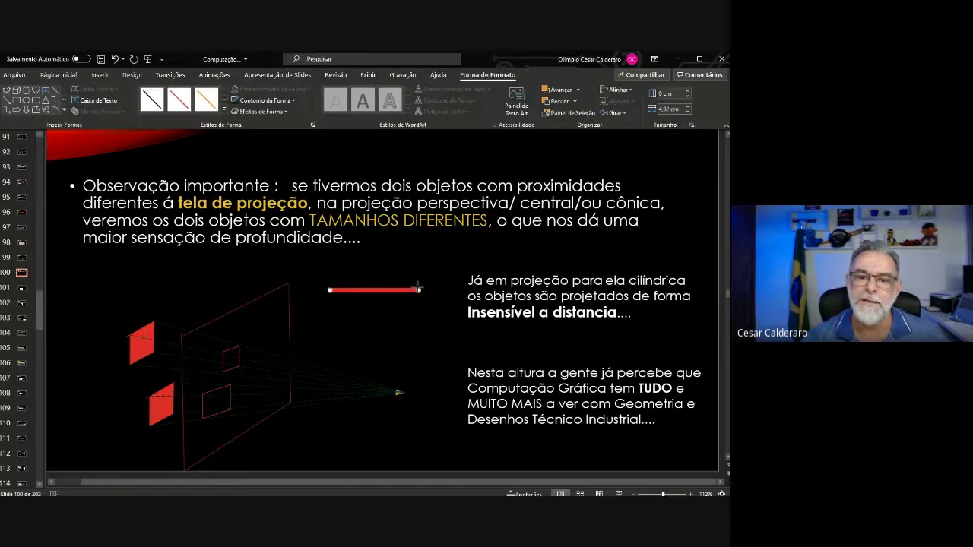
{"action": "left_click_drag", "start_coordinate": [417, 290], "coordinate": [524, 249]}
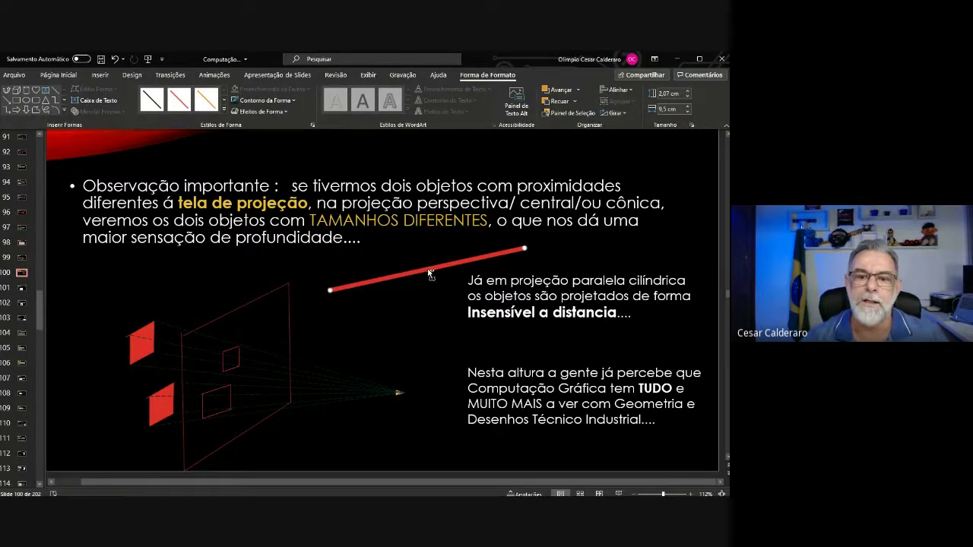
Duplicate the red line just below, thin the copy to ¼ pt, and shift the lines up-left
{"action": "left_click_drag", "start_coordinate": [429, 273], "coordinate": [429, 298], "text": "ctrl"}
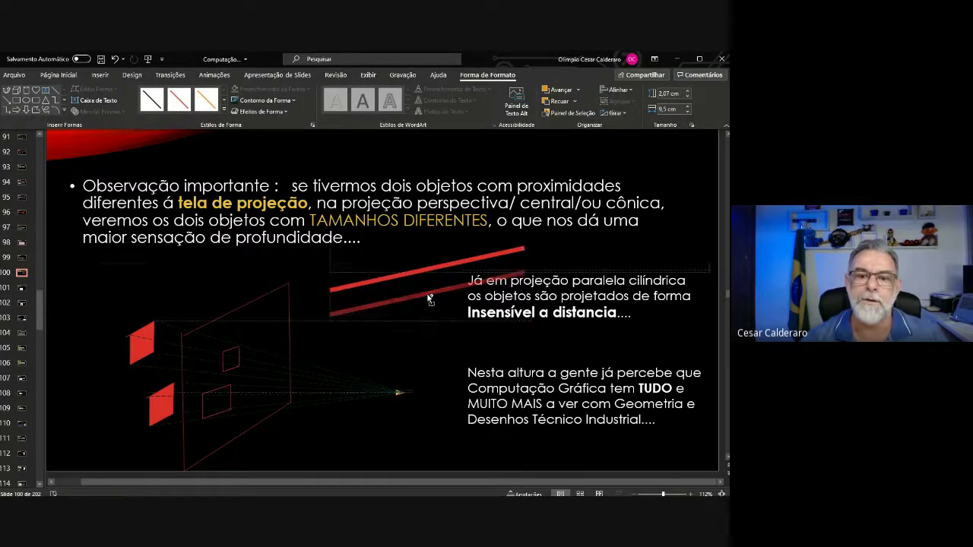
{"action": "left_click", "coordinate": [294, 102]}
{"action": "mouse_move", "coordinate": [278, 278]}
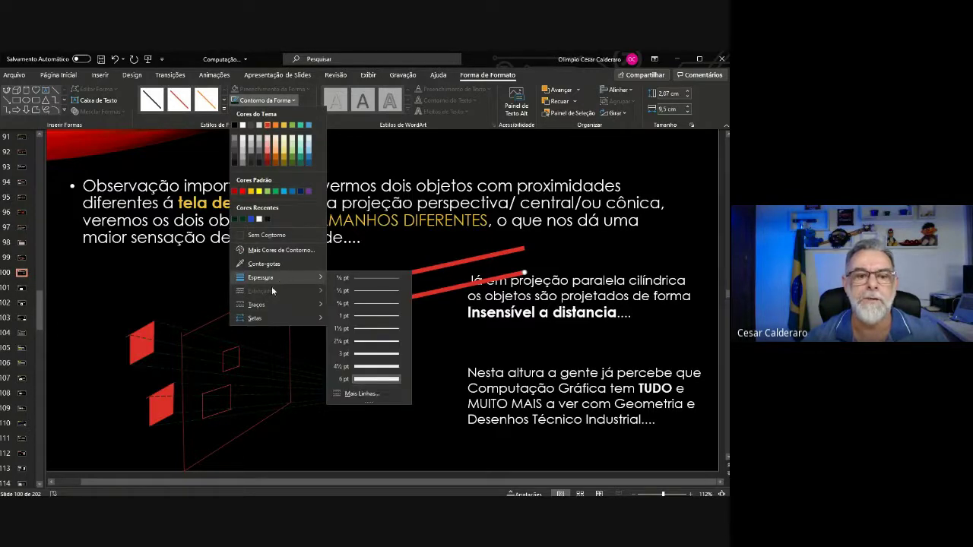
{"action": "mouse_move", "coordinate": [271, 308]}
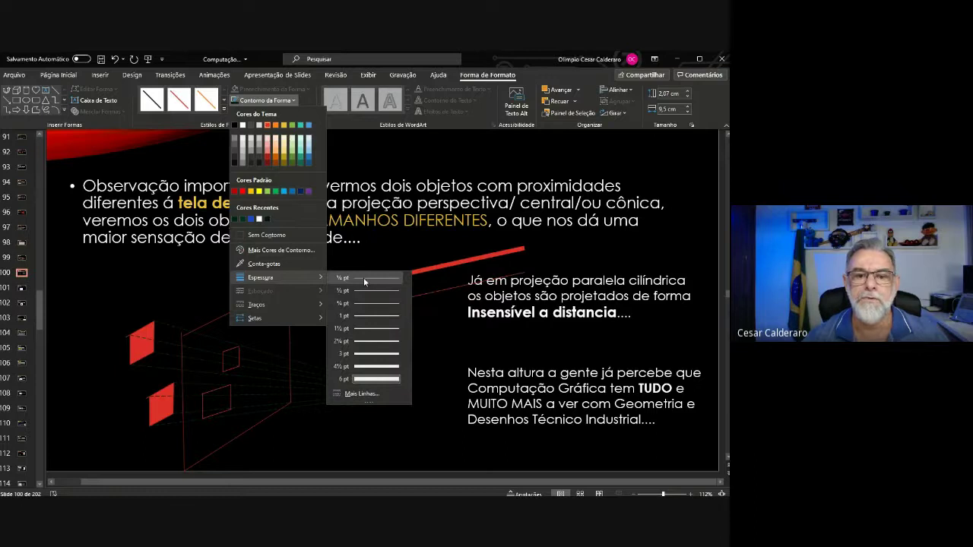
{"action": "left_click", "coordinate": [364, 277]}
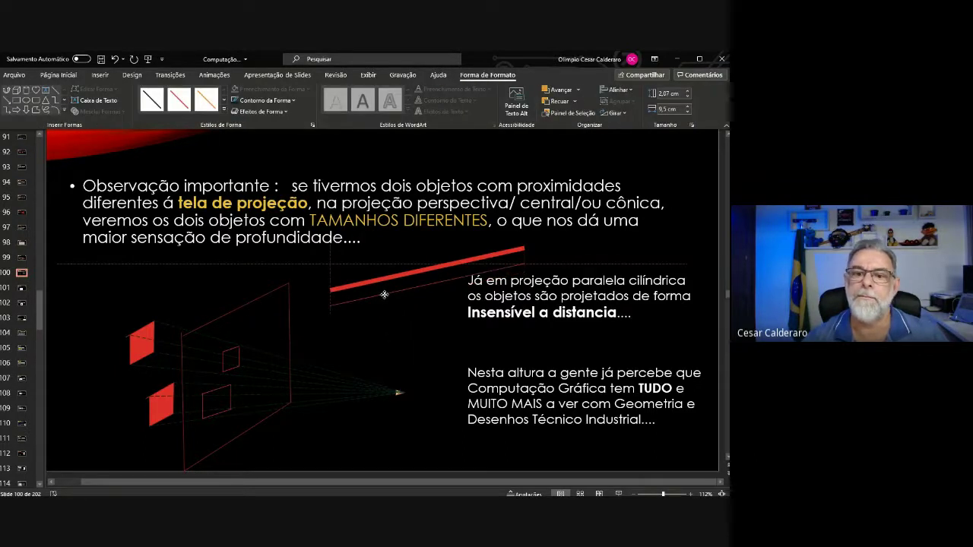
{"action": "left_click", "coordinate": [385, 298]}
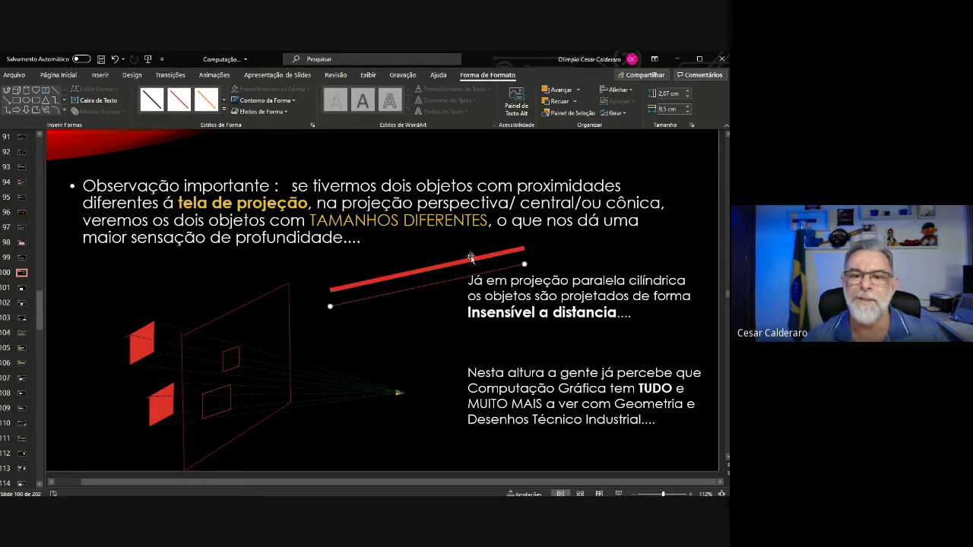
{"action": "mouse_move", "coordinate": [470, 257]}
{"action": "left_mouse_down"}
{"action": "mouse_move", "coordinate": [440, 252]}
{"action": "mouse_move", "coordinate": [418, 270]}
{"action": "left_mouse_up"}
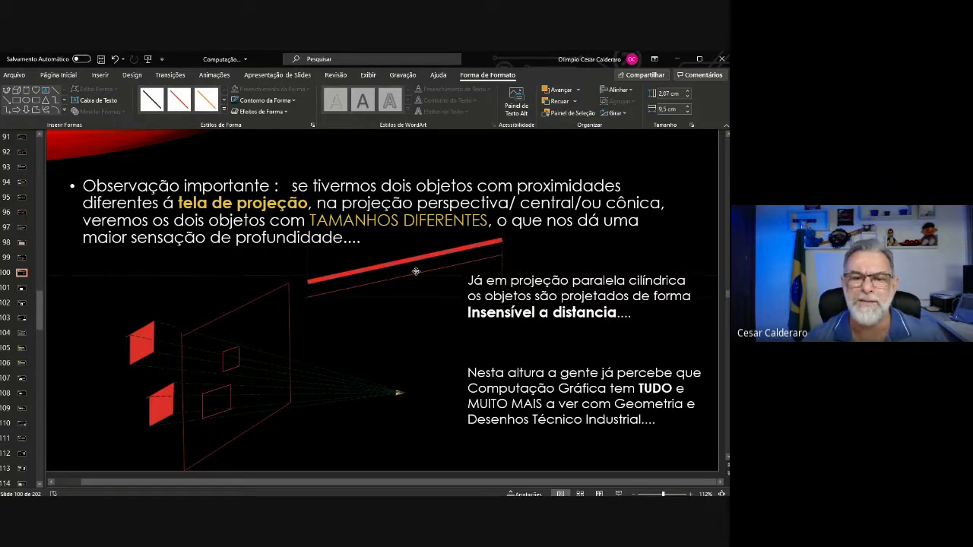
{"action": "left_click", "coordinate": [404, 307]}
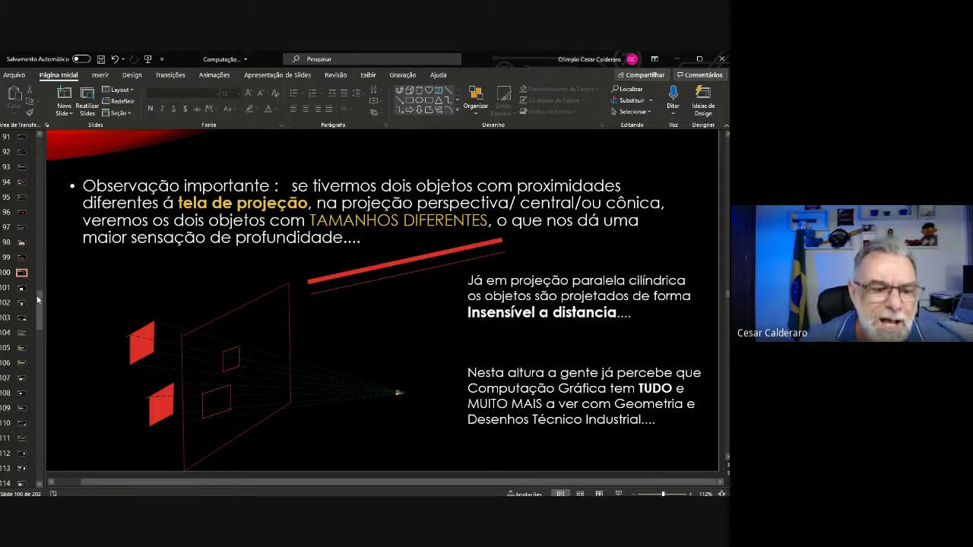
{"action": "left_click", "coordinate": [154, 322]}
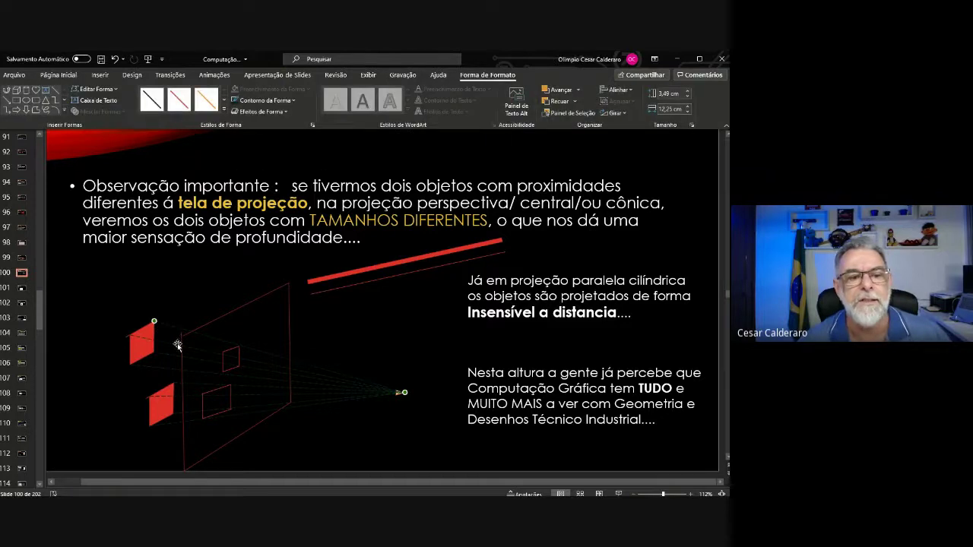
{"action": "left_click", "coordinate": [131, 336]}
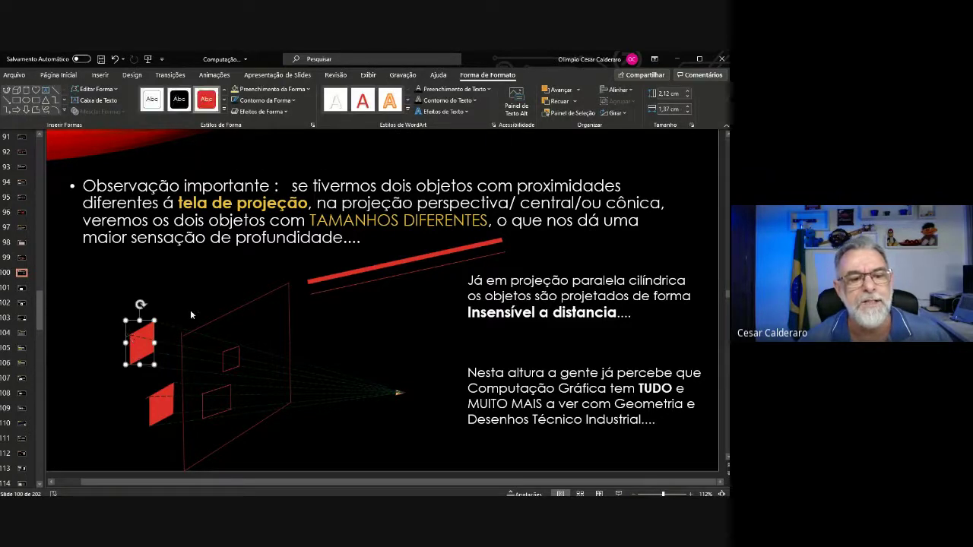
{"action": "left_click", "coordinate": [203, 339]}
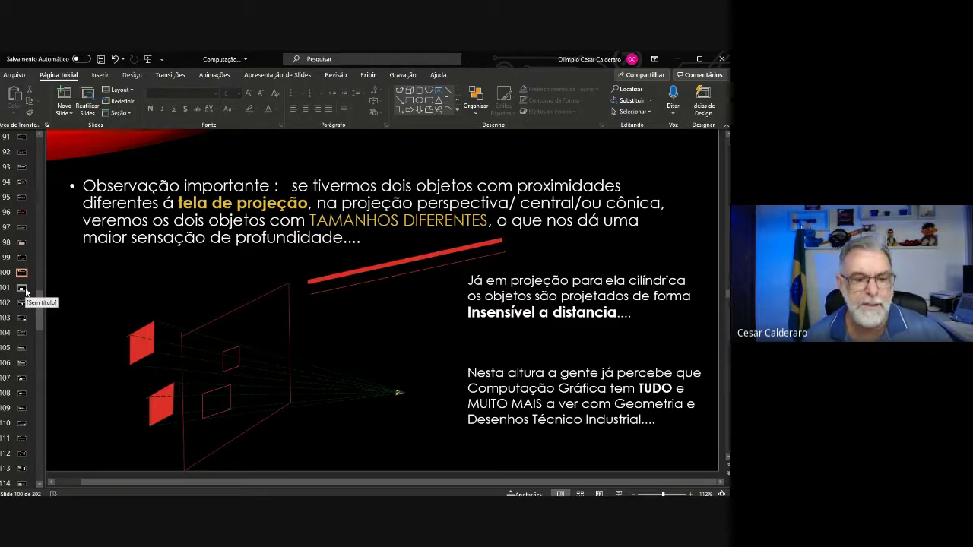
Go to slide 101, 'Projeção Perspectiva', and place the cursor in its title text
{"action": "left_click", "coordinate": [22, 289]}
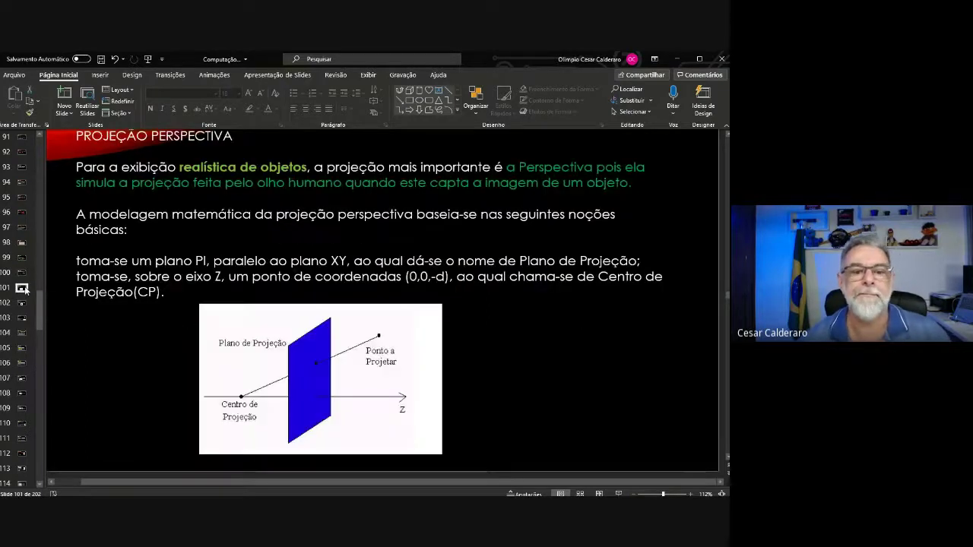
{"action": "left_click", "coordinate": [205, 137]}
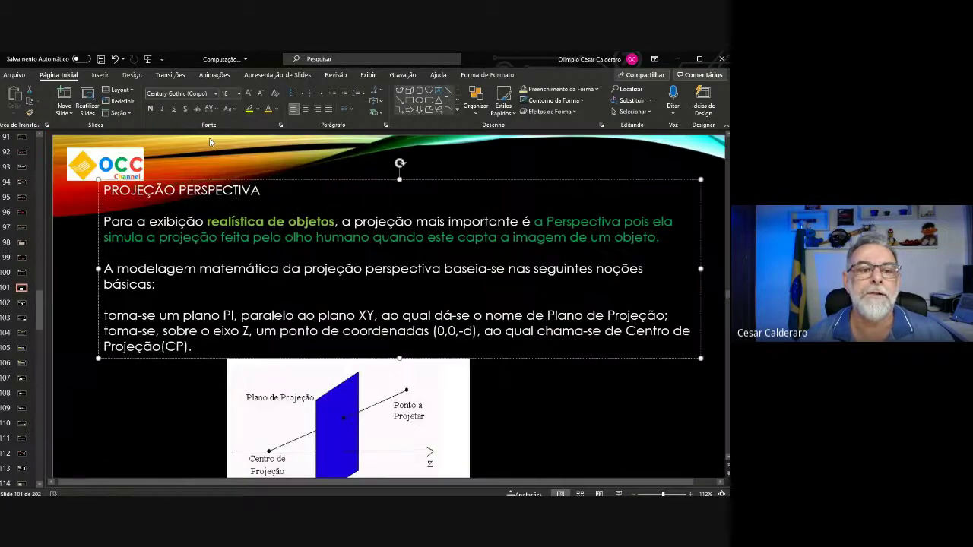
{"action": "left_click", "coordinate": [22, 287]}
{"action": "key", "text": "Up"}
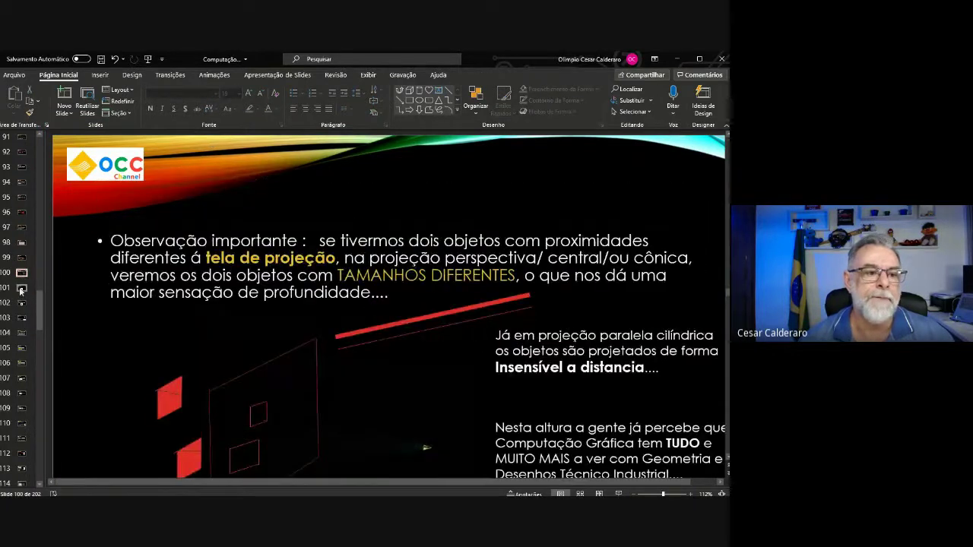
{"action": "left_click", "coordinate": [22, 289]}
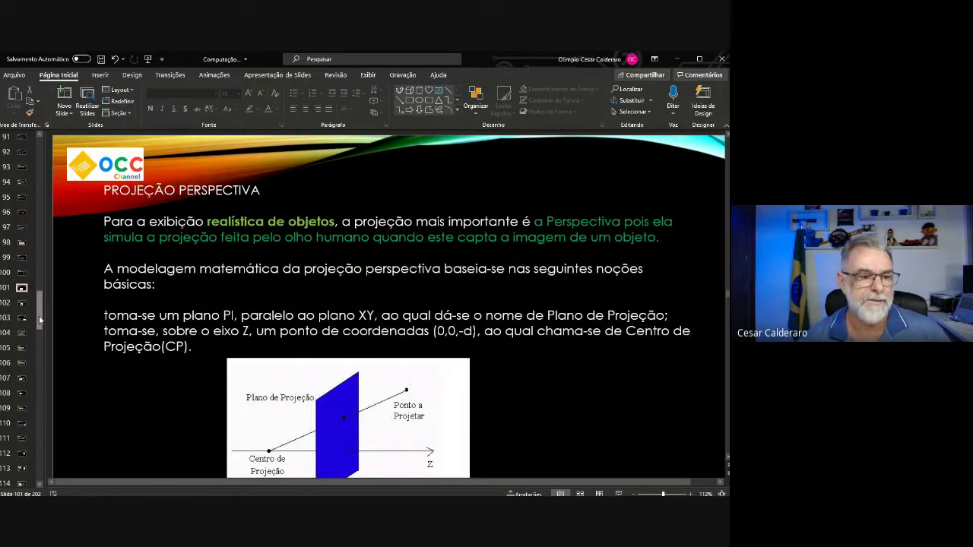
{"action": "left_click_drag", "start_coordinate": [40, 312], "coordinate": [43, 453]}
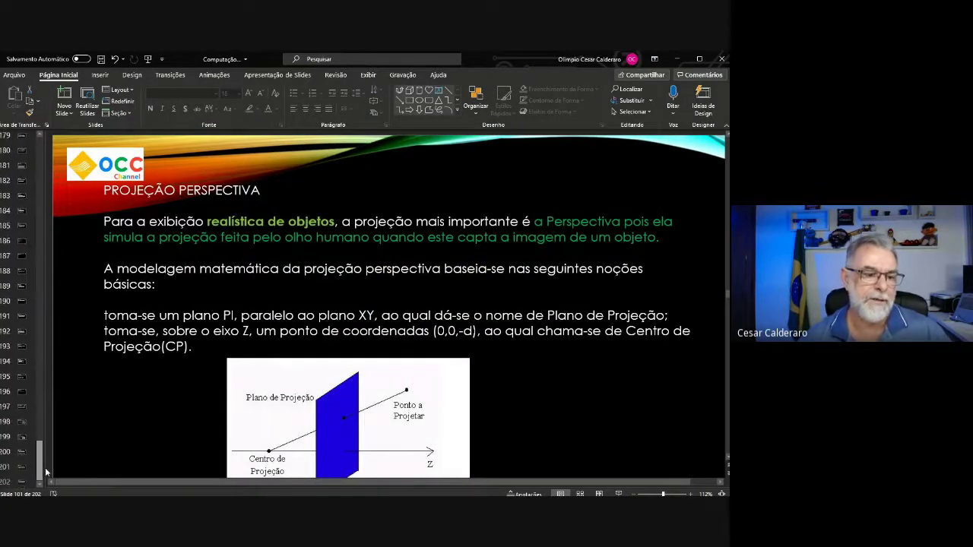
{"action": "mouse_move", "coordinate": [43, 453]}
{"action": "left_mouse_down"}
{"action": "mouse_move", "coordinate": [51, 236]}
{"action": "mouse_move", "coordinate": [41, 295]}
{"action": "left_mouse_up"}
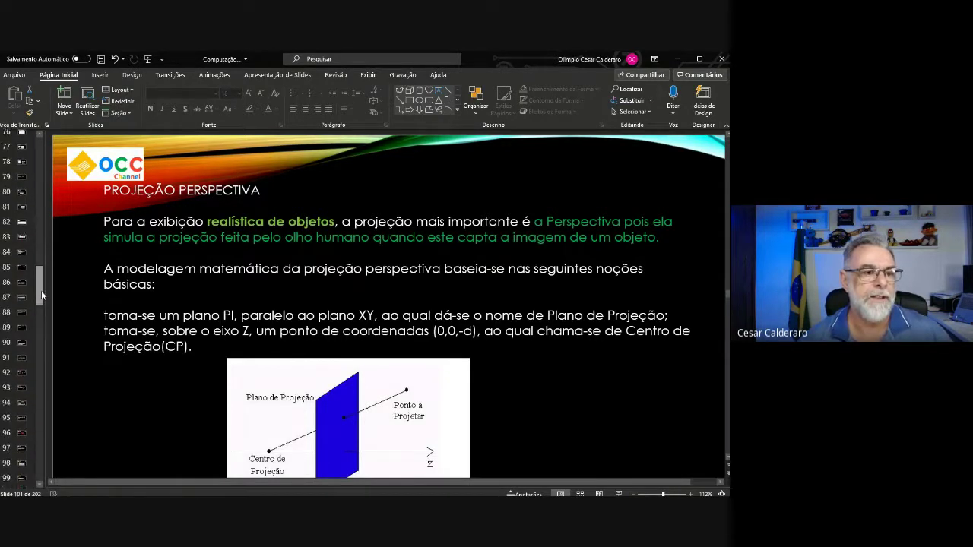
{"action": "scroll", "coordinate": [28, 314], "scroll_direction": "down", "scroll_amount": 6}
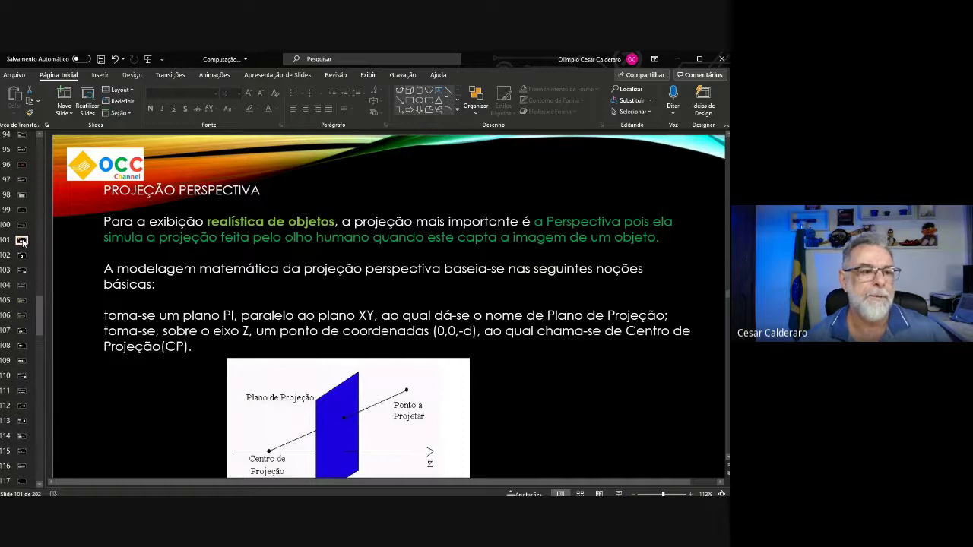
{"action": "left_click", "coordinate": [257, 190]}
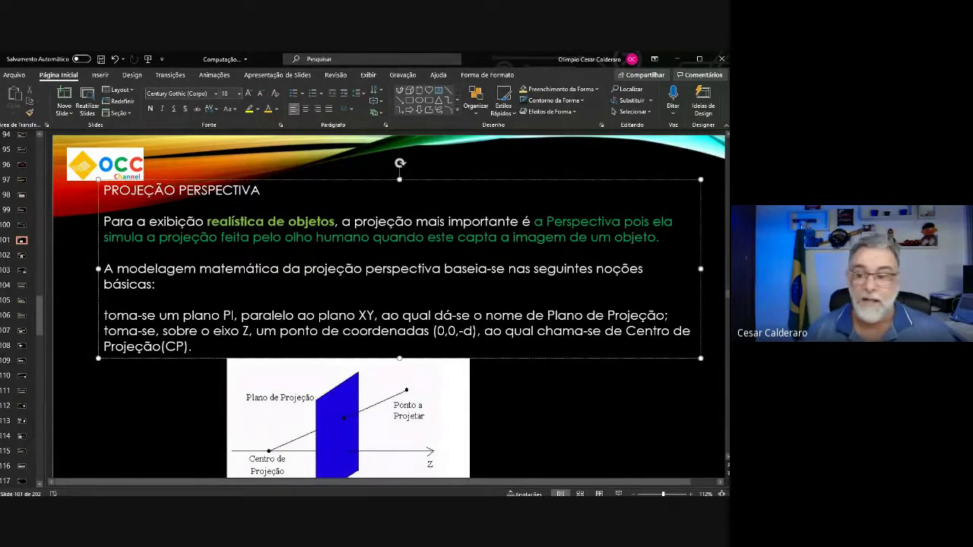
Colour the title word PERSPECTIVA purple on slide 101
{"action": "left_click", "coordinate": [22, 256]}
{"action": "left_click", "coordinate": [23, 241]}
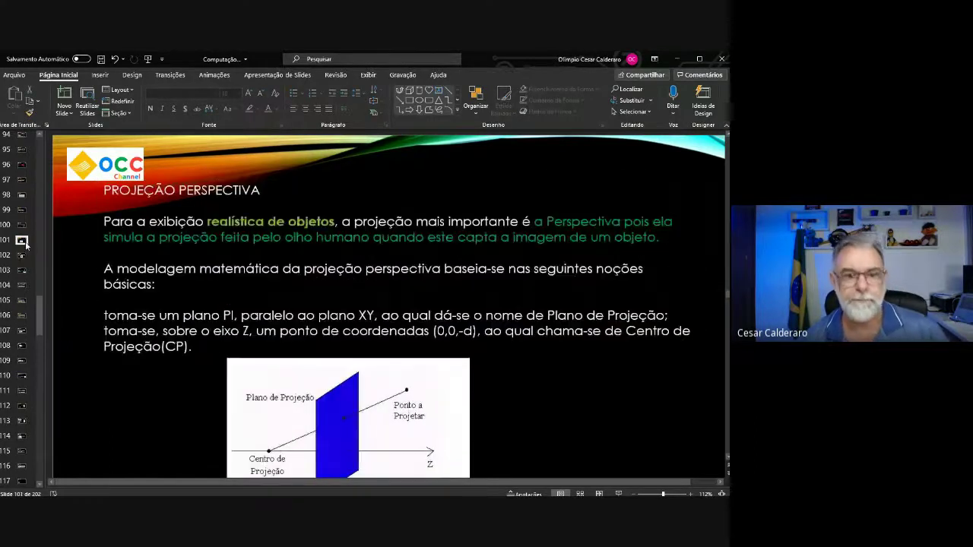
{"action": "double_click", "coordinate": [260, 190]}
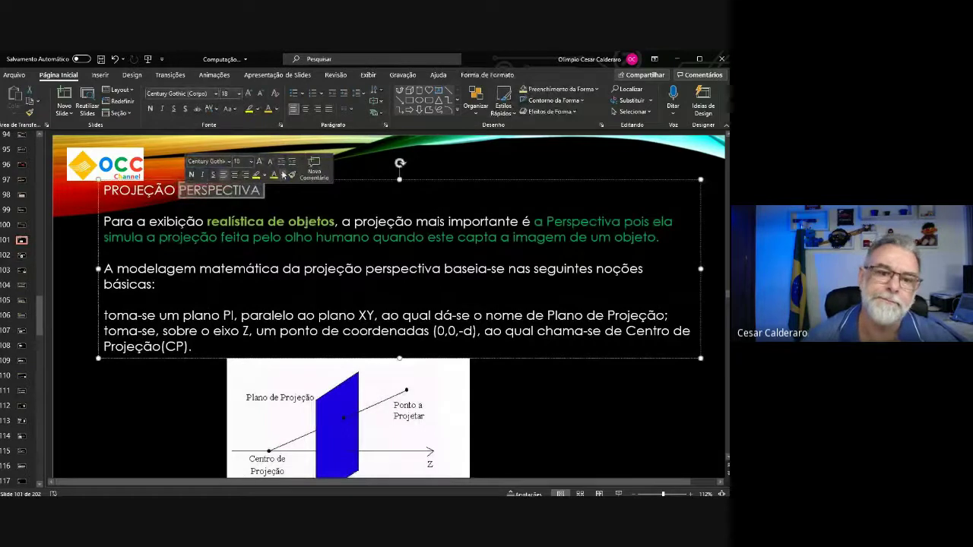
{"action": "left_click", "coordinate": [282, 175]}
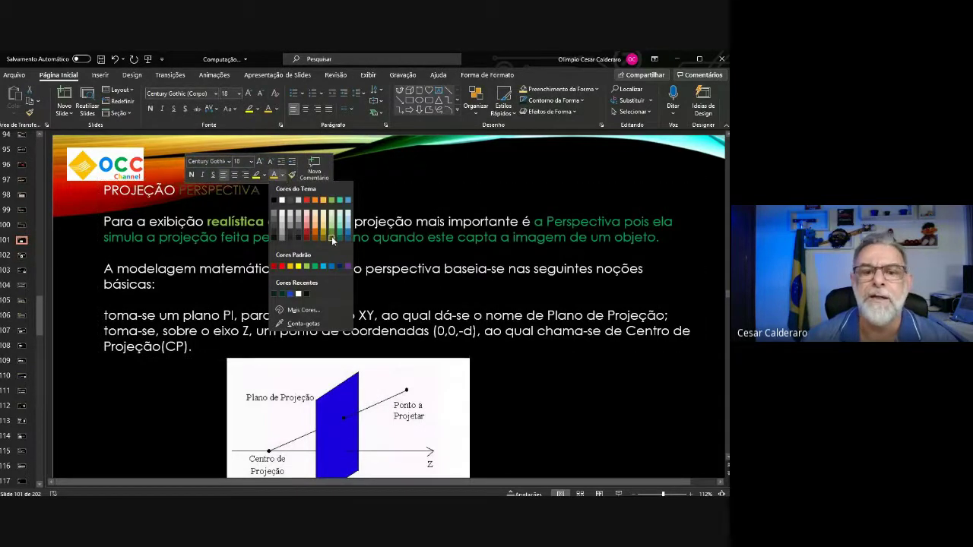
{"action": "left_click", "coordinate": [347, 267]}
{"action": "left_click", "coordinate": [297, 212]}
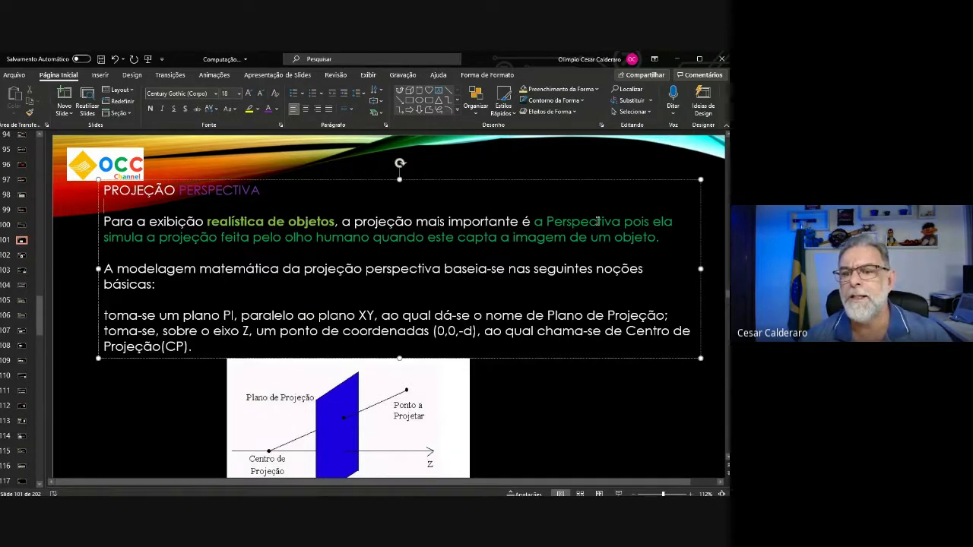
Make the body word 'Perspectiva' bold and 20 pt
{"action": "left_click_drag", "start_coordinate": [621, 222], "coordinate": [546, 222]}
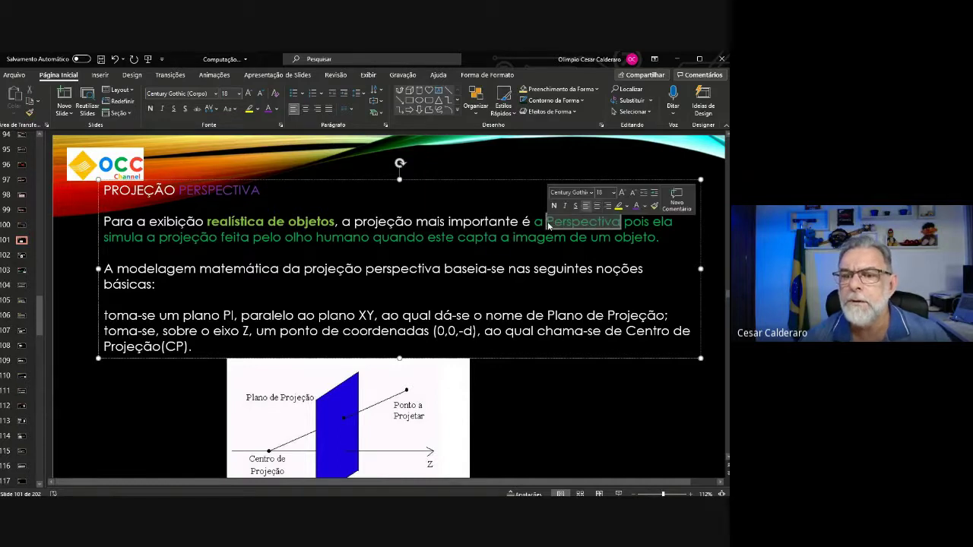
{"action": "left_click", "coordinate": [622, 193]}
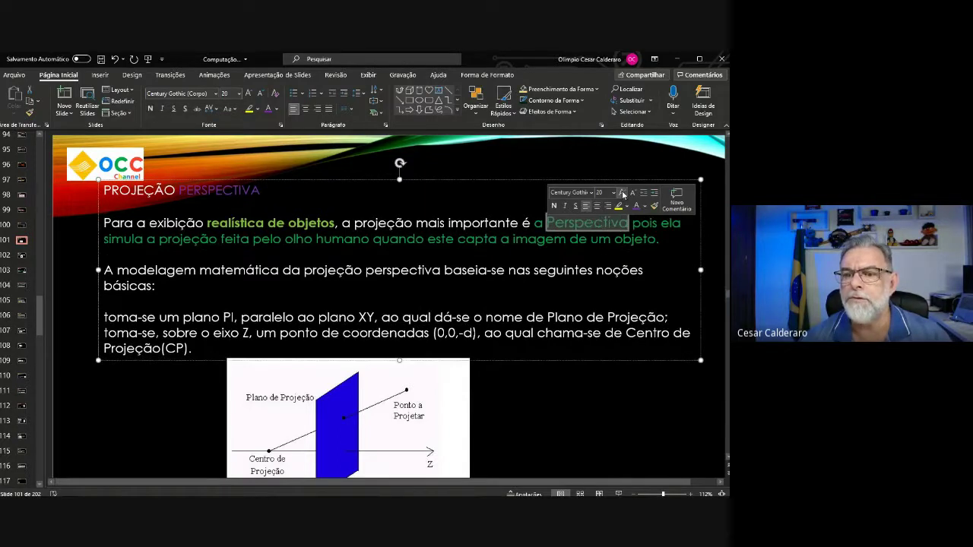
{"action": "left_click", "coordinate": [553, 206]}
{"action": "left_click", "coordinate": [590, 250]}
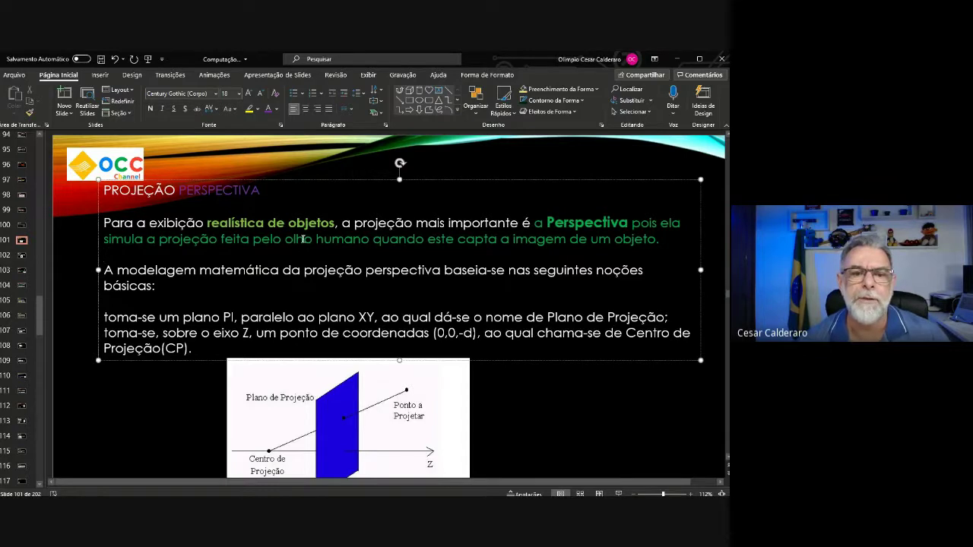
Bold 'pelo olho humano', and grow 'imagem de um objeto' to 24 pt in bold
{"action": "left_click_drag", "start_coordinate": [371, 239], "coordinate": [269, 241]}
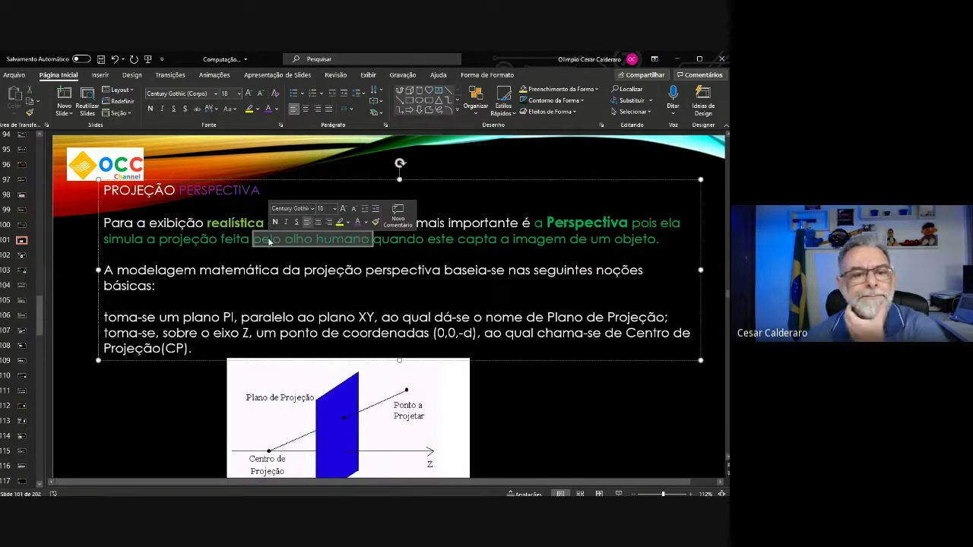
{"action": "left_click", "coordinate": [275, 222]}
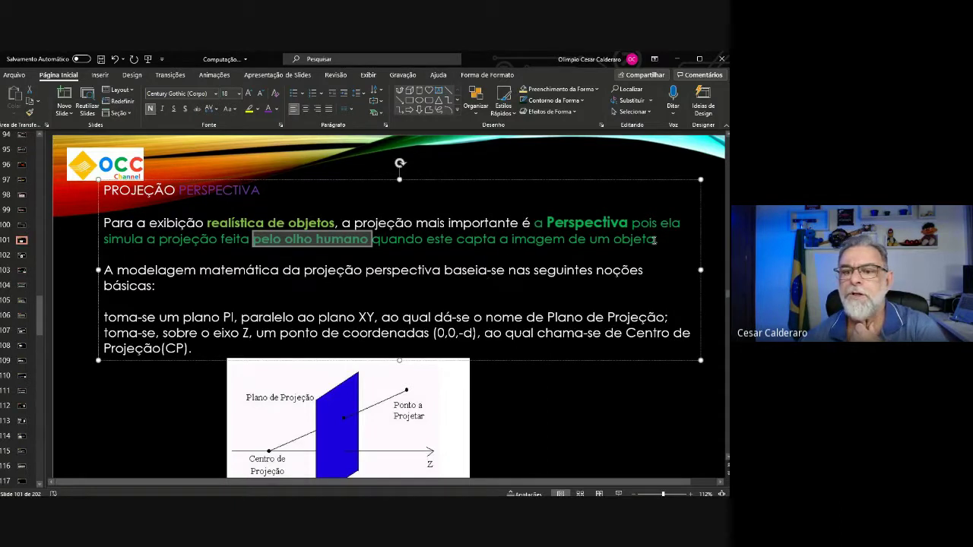
{"action": "left_click_drag", "start_coordinate": [654, 240], "coordinate": [511, 241]}
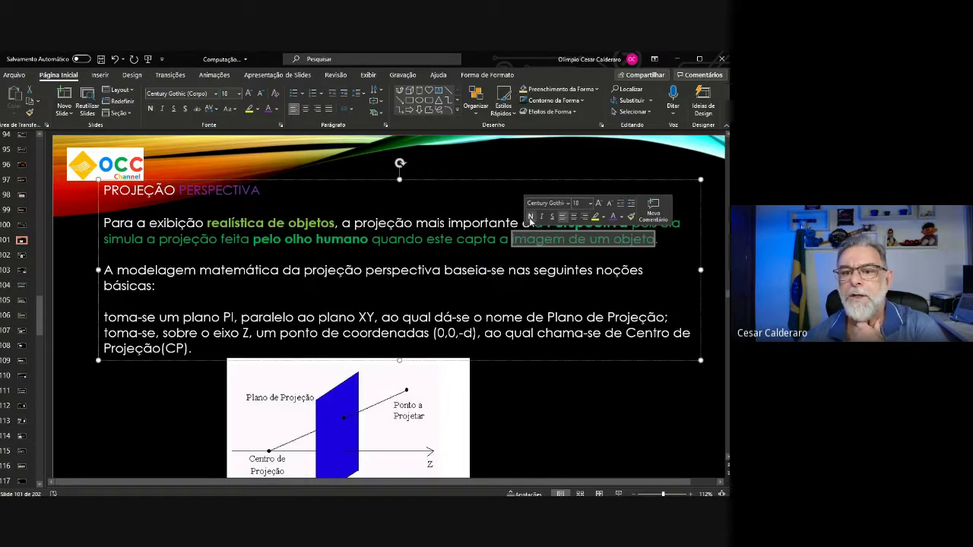
{"action": "left_click", "coordinate": [598, 204]}
{"action": "left_click", "coordinate": [598, 204]}
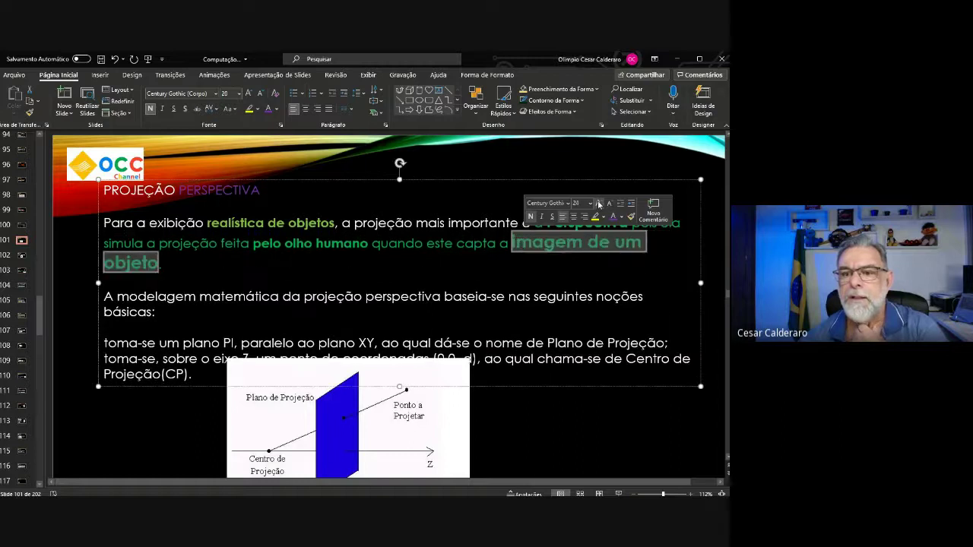
{"action": "left_click", "coordinate": [207, 264]}
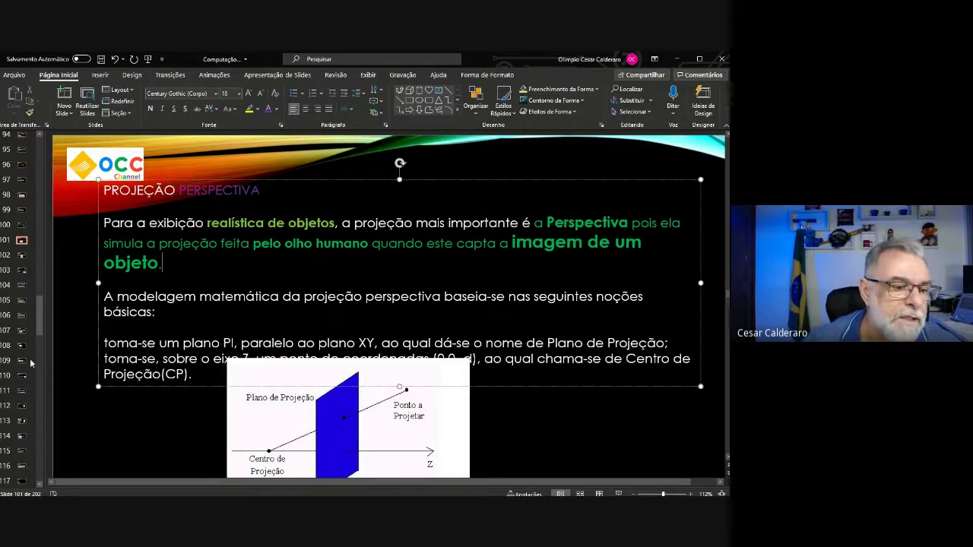
Restore the accidentally deleted projection diagram and drag a corner to shrink it
{"action": "left_click", "coordinate": [456, 404]}
{"action": "key", "text": "Delete"}
{"action": "key", "text": "ctrl+z"}
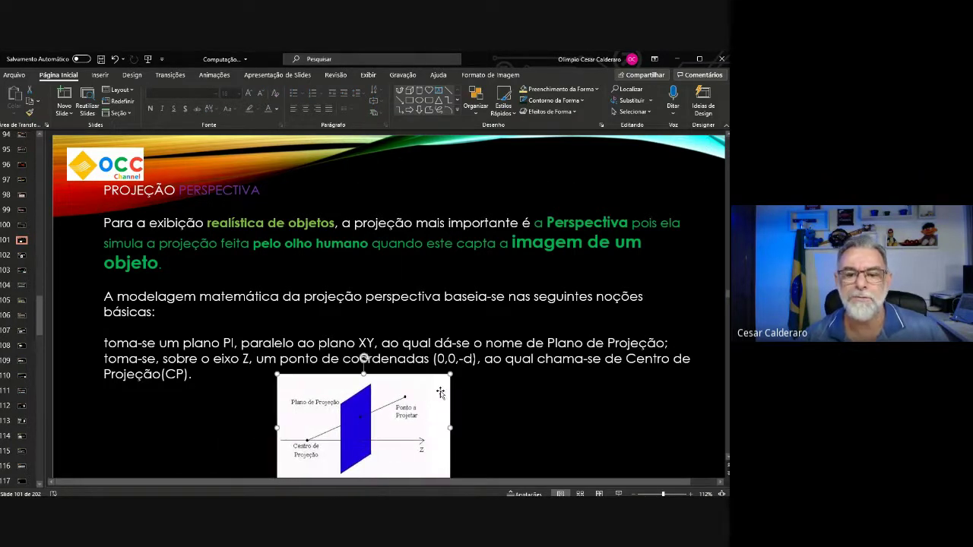
{"action": "left_click_drag", "start_coordinate": [451, 373], "coordinate": [418, 394]}
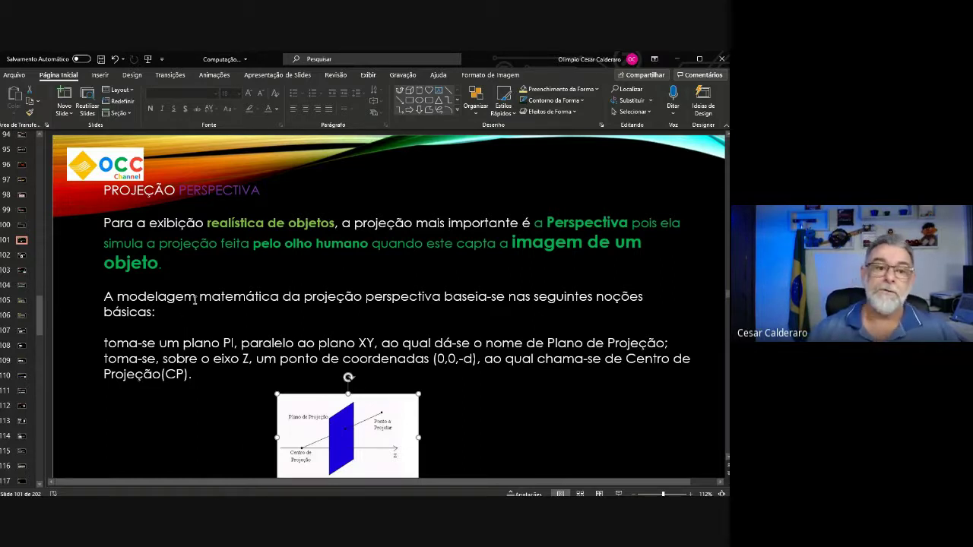
{"action": "left_click", "coordinate": [116, 190]}
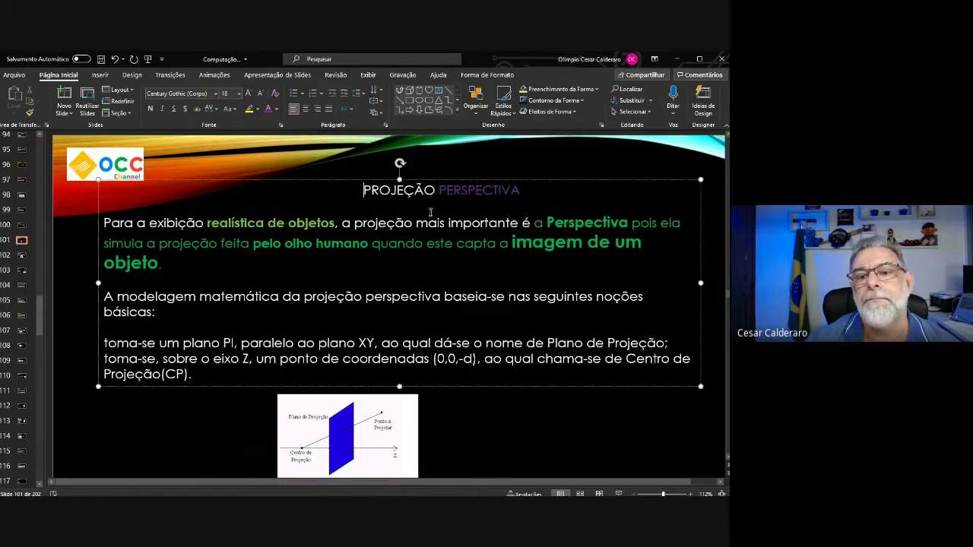
Enlarge the PROJEÇÃO PERSPECTIVA title to 32 pt and trim extra spaces so it fits one line
{"action": "left_click_drag", "start_coordinate": [600, 190], "coordinate": [437, 190]}
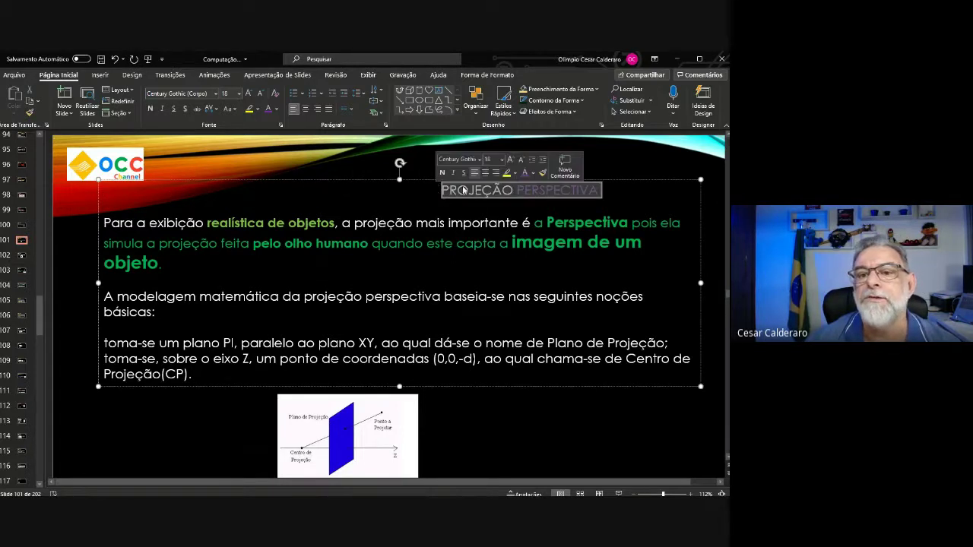
{"action": "left_click", "coordinate": [511, 160]}
{"action": "left_click", "coordinate": [511, 160]}
{"action": "left_click", "coordinate": [511, 160]}
{"action": "left_click", "coordinate": [512, 159]}
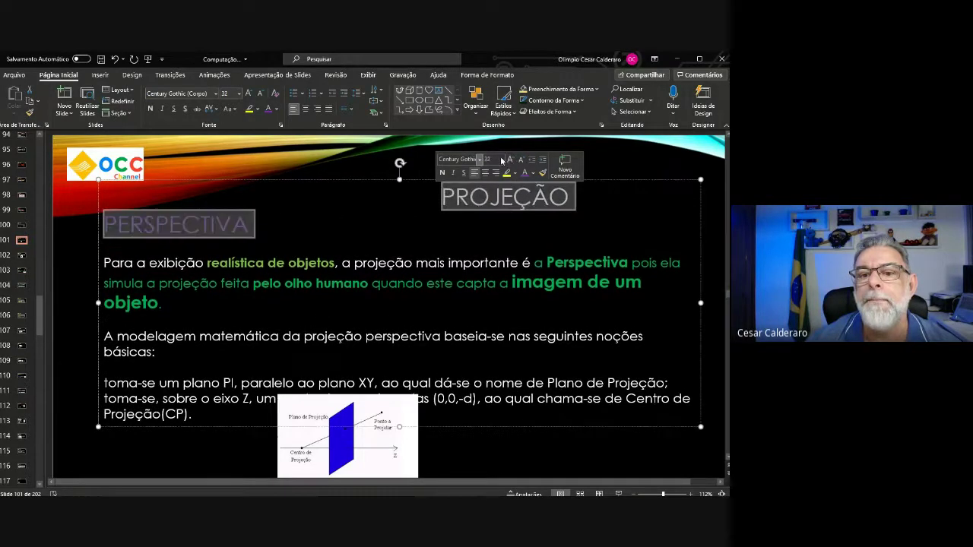
{"action": "left_click", "coordinate": [440, 199]}
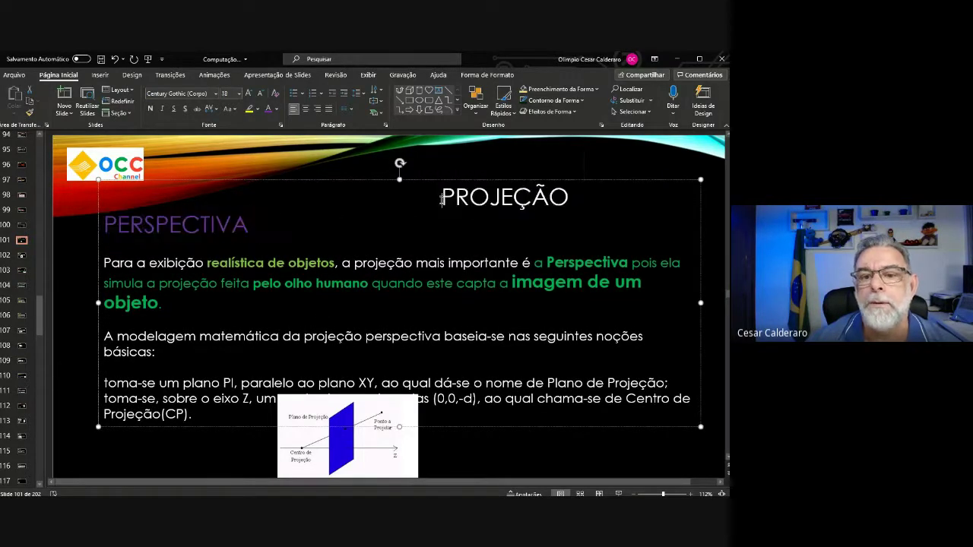
{"action": "key", "text": "BackSpace"}
{"action": "key", "text": "BackSpace"}
{"action": "key", "text": "BackSpace"}
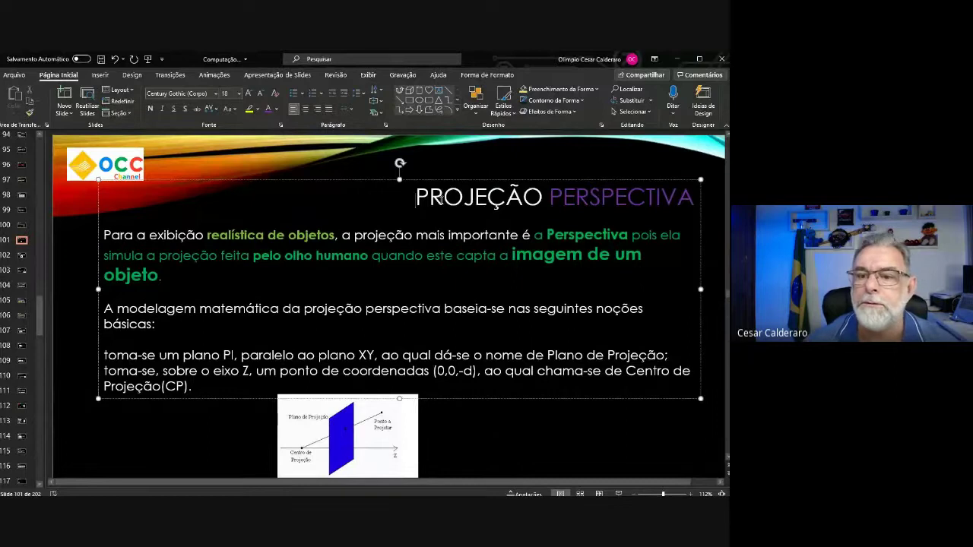
{"action": "left_click_drag", "start_coordinate": [693, 199], "coordinate": [550, 199]}
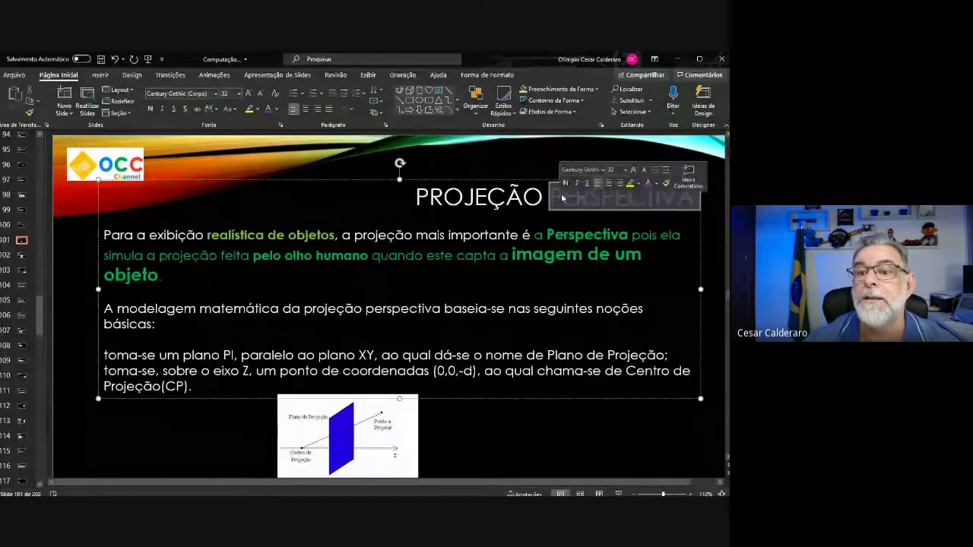
{"action": "left_click", "coordinate": [583, 256]}
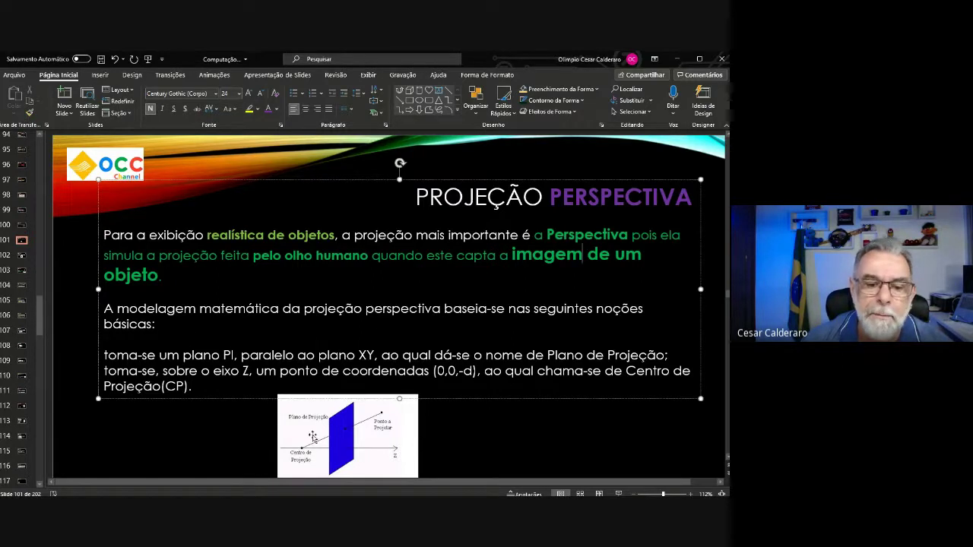
Move the projection diagram to the lower right and shrink it below the body text
{"action": "left_click_drag", "start_coordinate": [336, 436], "coordinate": [428, 345]}
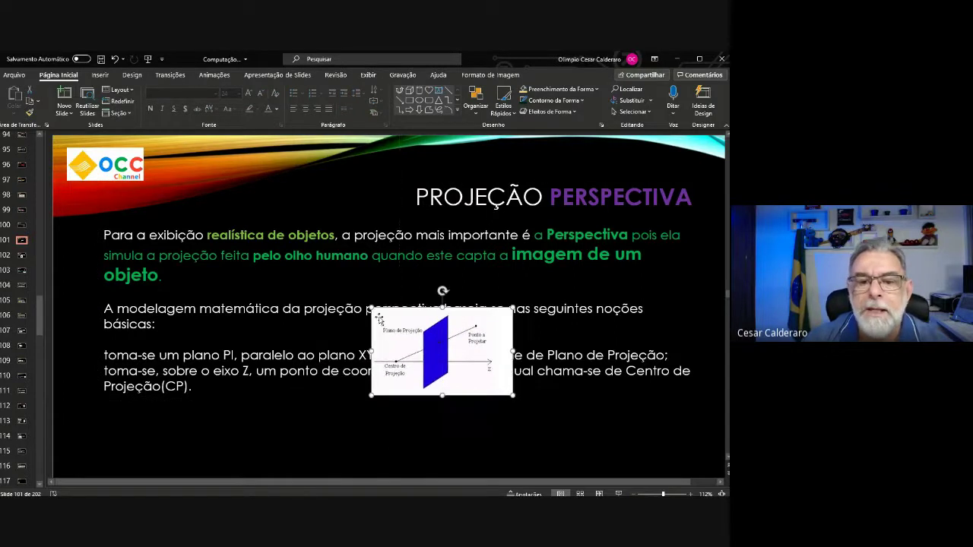
{"action": "mouse_move", "coordinate": [369, 304]}
{"action": "left_mouse_down"}
{"action": "mouse_move", "coordinate": [275, 246]}
{"action": "mouse_move", "coordinate": [422, 329]}
{"action": "left_mouse_up"}
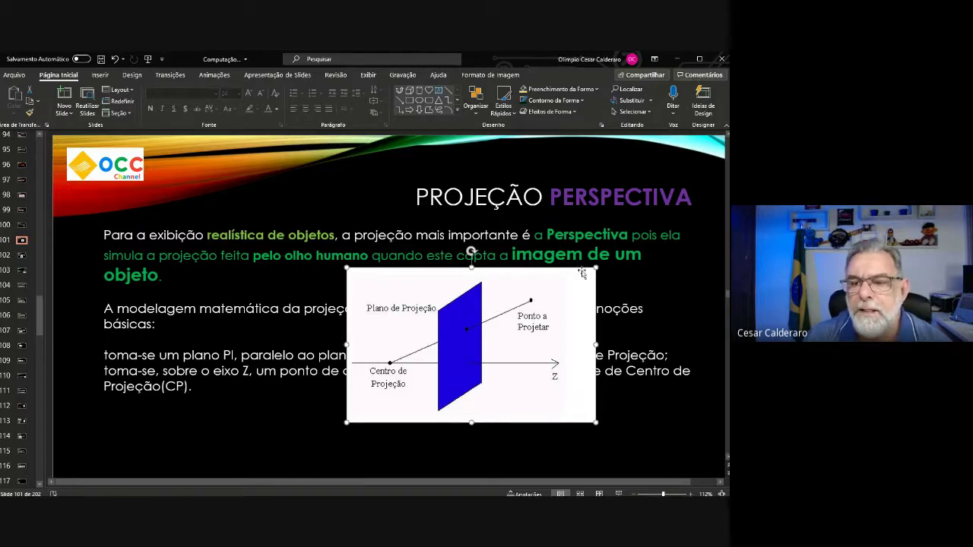
{"action": "mouse_move", "coordinate": [596, 267]}
{"action": "left_mouse_down"}
{"action": "mouse_move", "coordinate": [488, 334]}
{"action": "mouse_move", "coordinate": [599, 384]}
{"action": "left_mouse_up"}
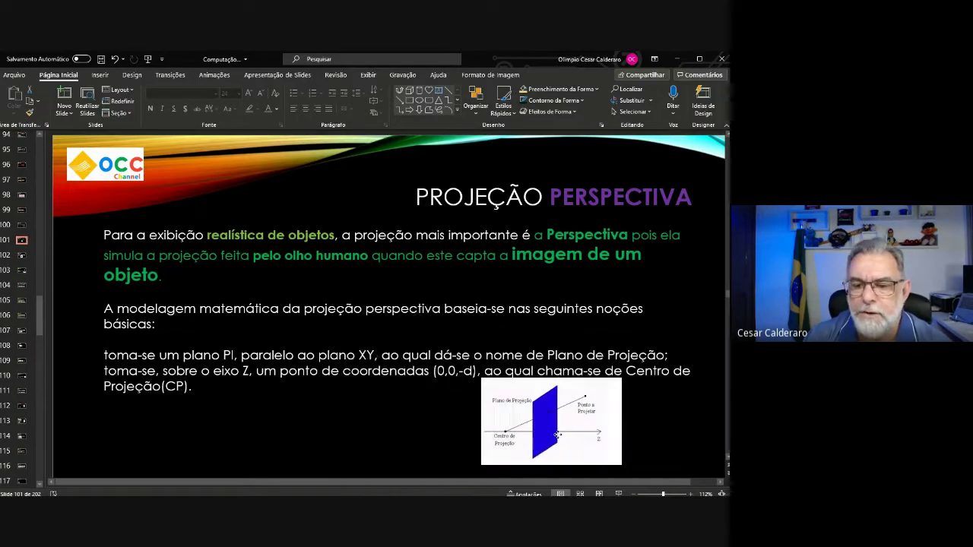
Delete the blank line after 'básicas:' and nudge the diagram slightly left
{"action": "left_click", "coordinate": [118, 337]}
{"action": "key", "text": "Delete"}
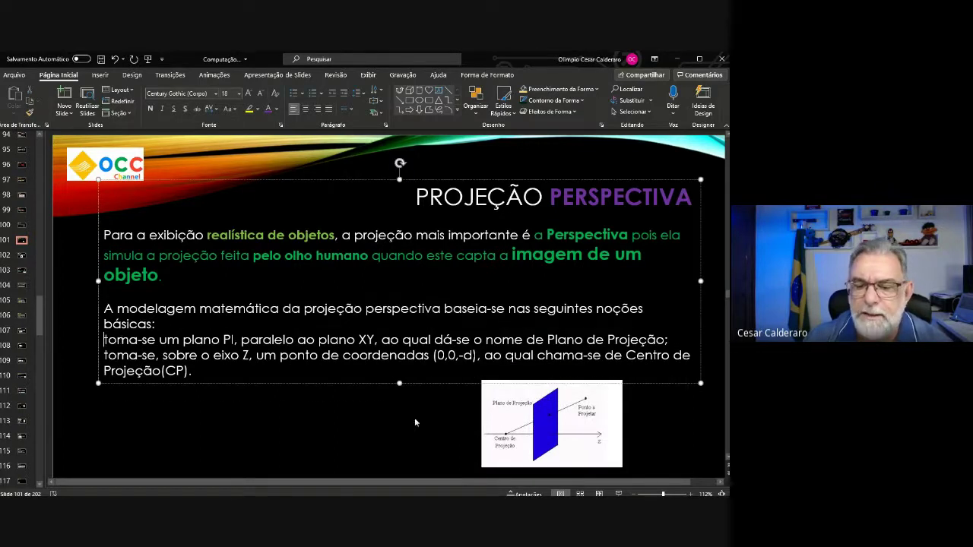
{"action": "left_click_drag", "start_coordinate": [498, 428], "coordinate": [466, 429]}
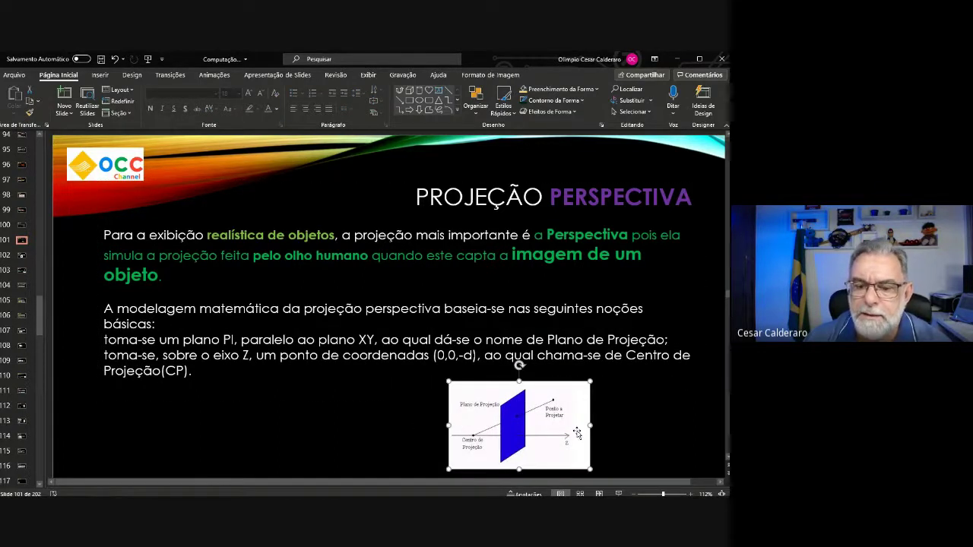
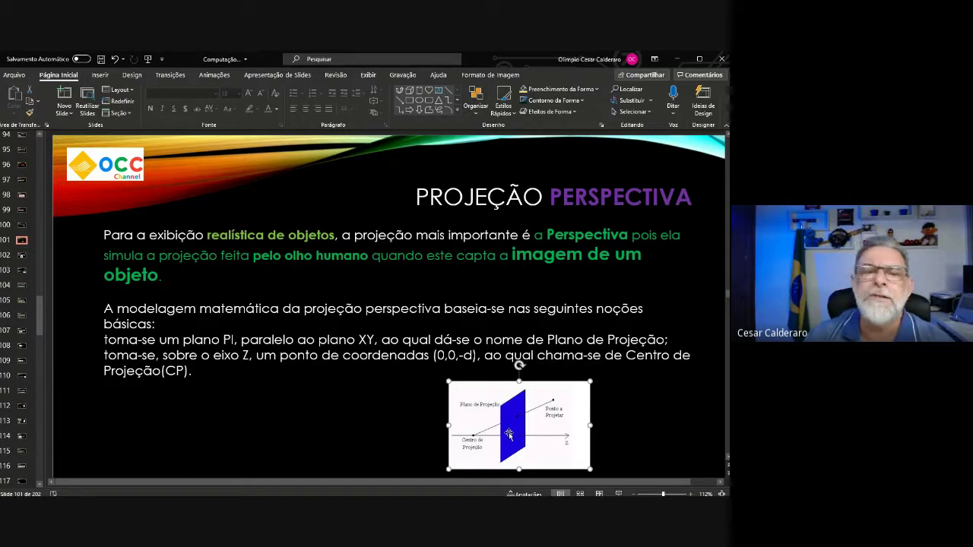
On slide 102, drag the projection-plane diagram up closer to the perspective-projection text
{"action": "left_click", "coordinate": [22, 256]}
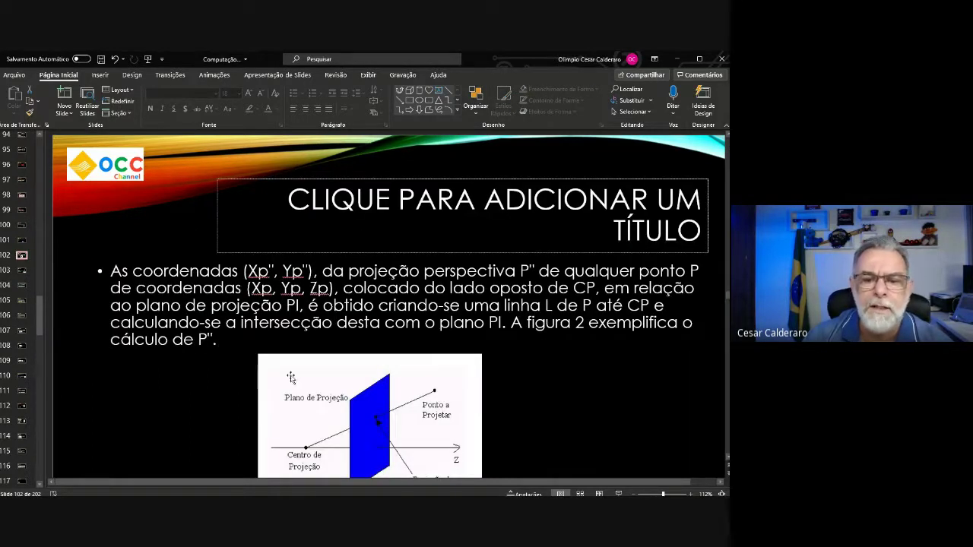
{"action": "left_click_drag", "start_coordinate": [290, 378], "coordinate": [300, 333]}
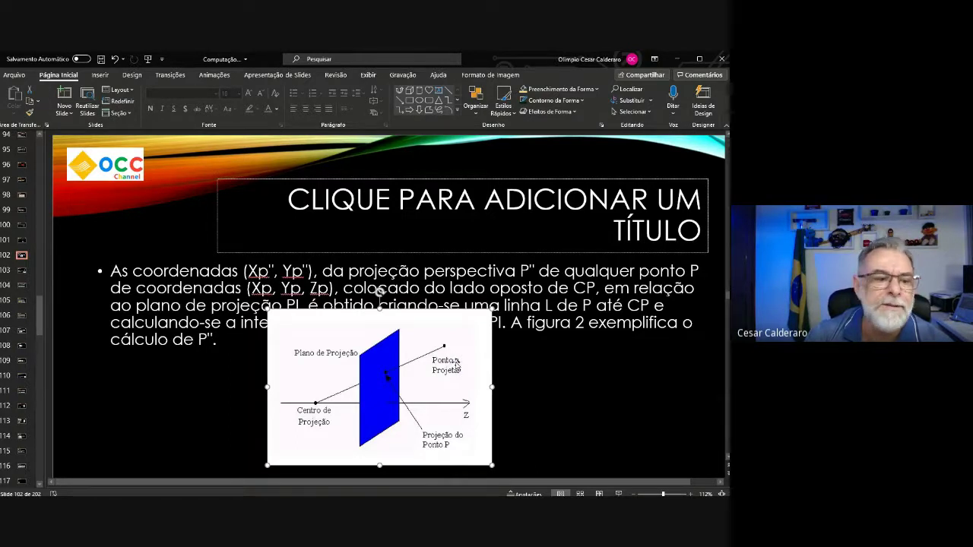
Back on slide 102, shrink the projection-plane diagram
{"action": "left_click", "coordinate": [22, 270]}
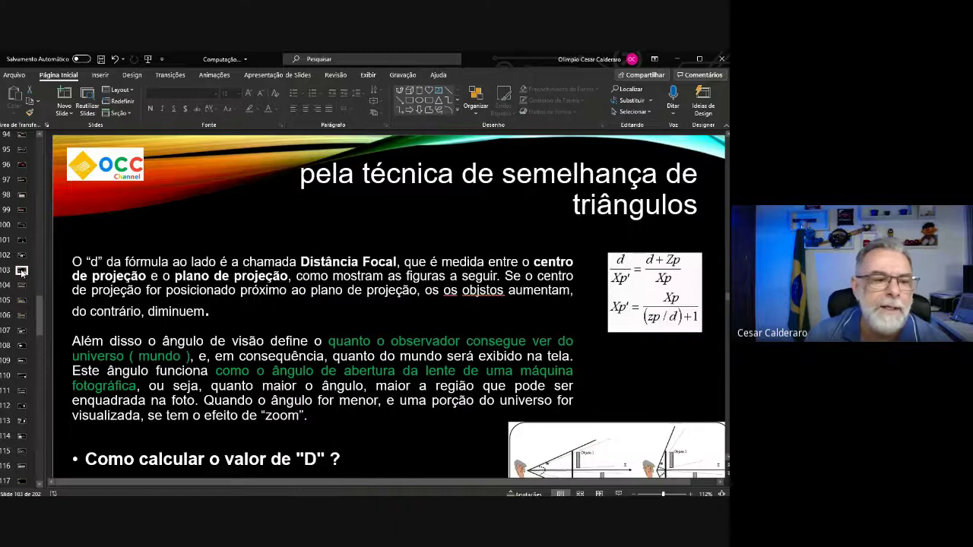
{"action": "left_click", "coordinate": [22, 256]}
{"action": "left_click", "coordinate": [486, 311]}
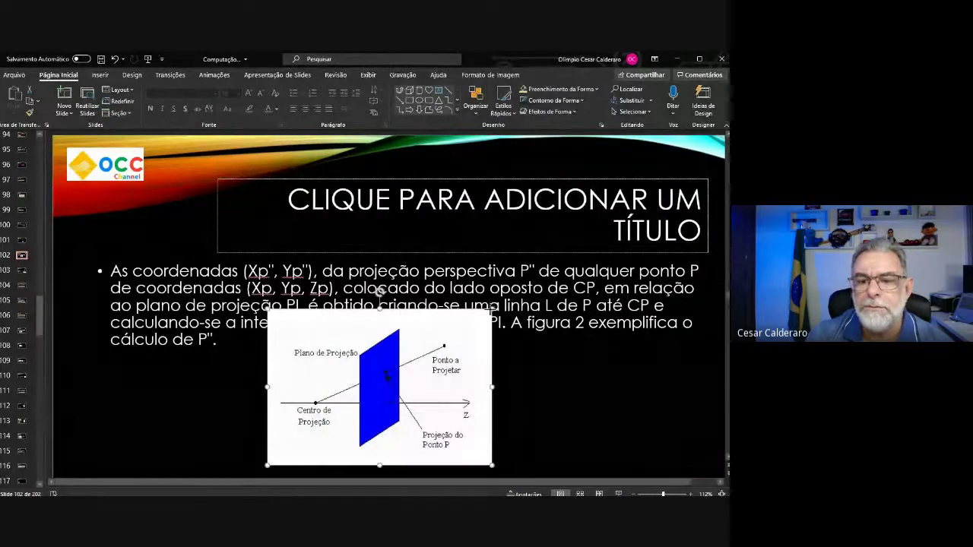
{"action": "left_click_drag", "start_coordinate": [493, 308], "coordinate": [443, 343]}
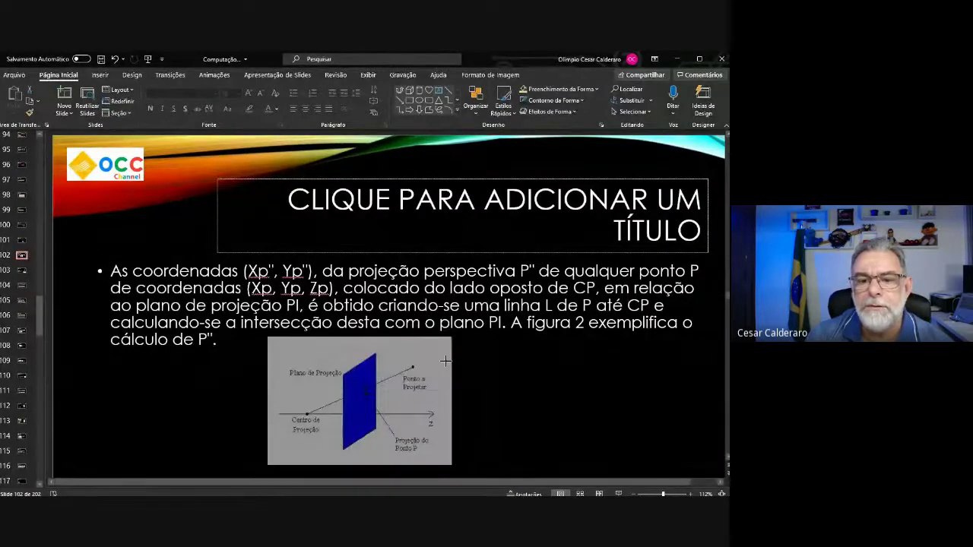
Delete the empty title placeholder and move the paragraph to the top of the slide
{"action": "left_click", "coordinate": [454, 253]}
{"action": "key", "text": "Delete"}
{"action": "left_click", "coordinate": [520, 268]}
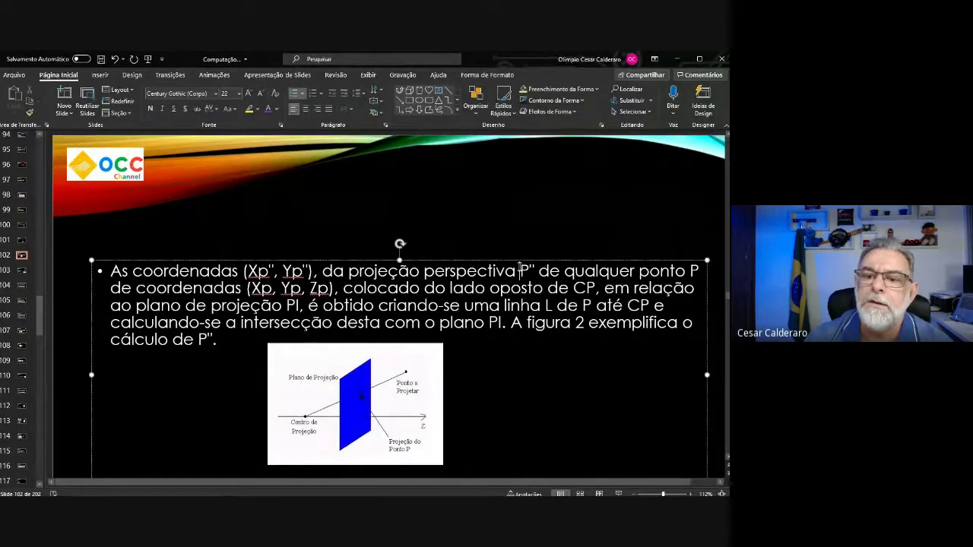
{"action": "left_click_drag", "start_coordinate": [520, 268], "coordinate": [511, 195]}
Enlarge the diagram beneath the text, then move on to slide 103
{"action": "left_click", "coordinate": [440, 351]}
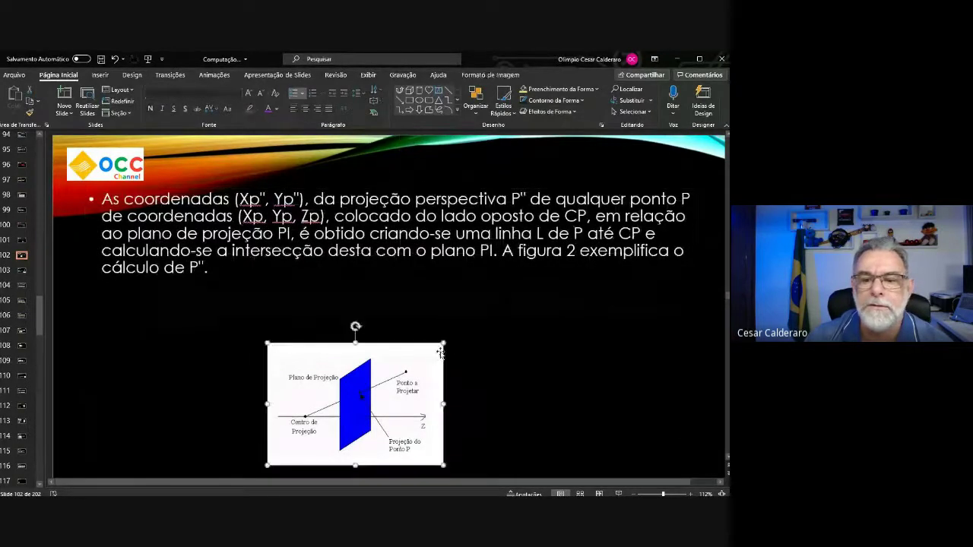
{"action": "mouse_move", "coordinate": [444, 343]}
{"action": "left_mouse_down"}
{"action": "mouse_move", "coordinate": [491, 306]}
{"action": "mouse_move", "coordinate": [499, 313]}
{"action": "left_mouse_up"}
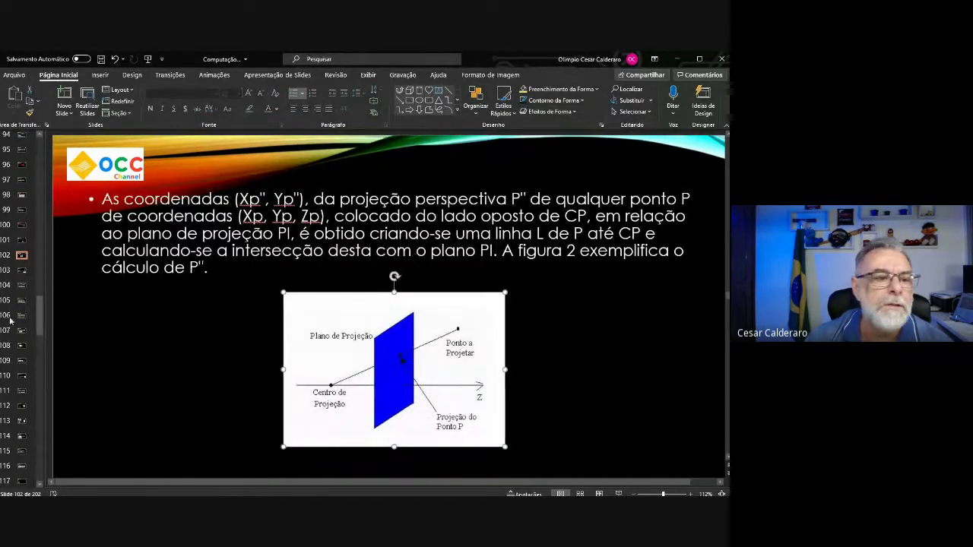
{"action": "left_click", "coordinate": [21, 270]}
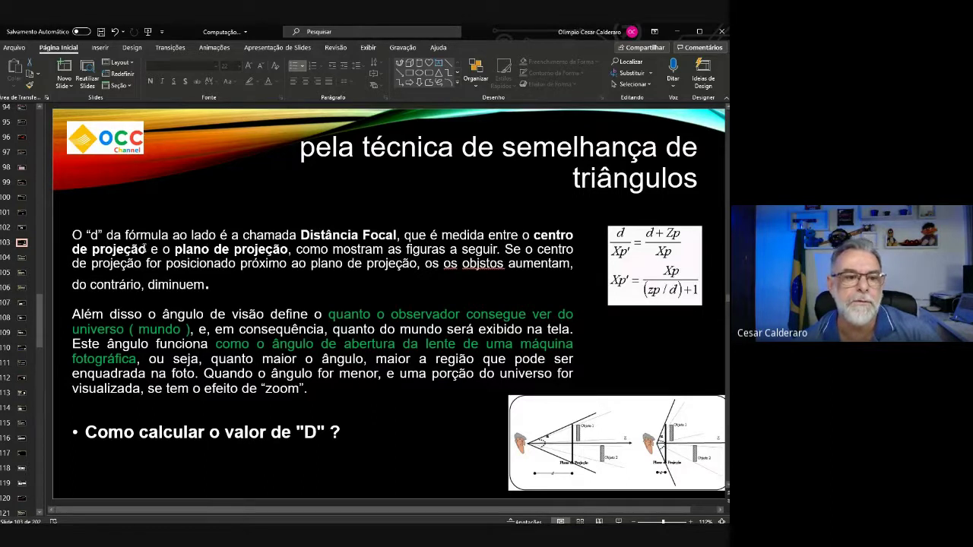
Colour 'centro de projeção' and 'plano de projeção' purple, then enlarge the lens diagram
{"action": "left_click_drag", "start_coordinate": [146, 249], "coordinate": [535, 236]}
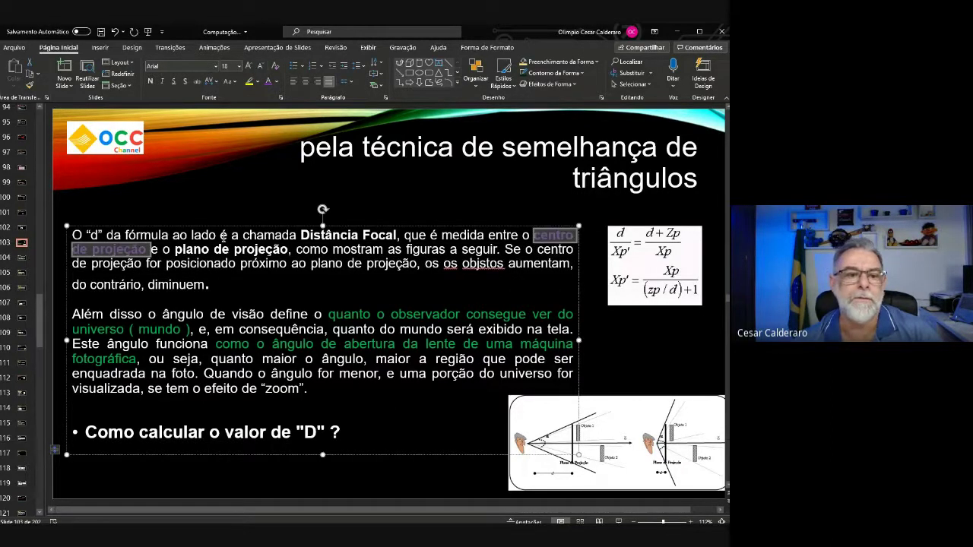
{"action": "left_click_drag", "start_coordinate": [175, 248], "coordinate": [289, 250]}
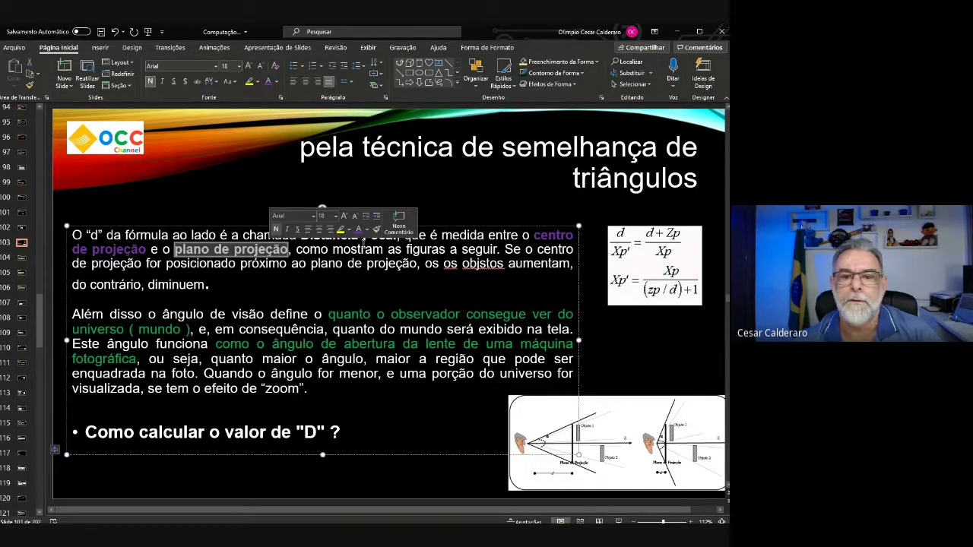
{"action": "left_click", "coordinate": [356, 229]}
{"action": "left_click", "coordinate": [365, 293]}
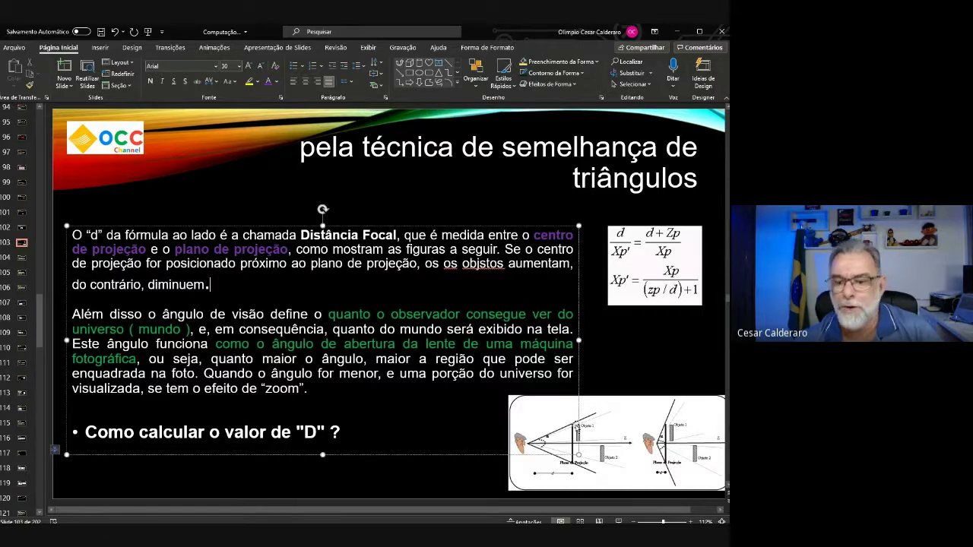
{"action": "left_click", "coordinate": [560, 431]}
{"action": "key", "text": "ctrl+y"}
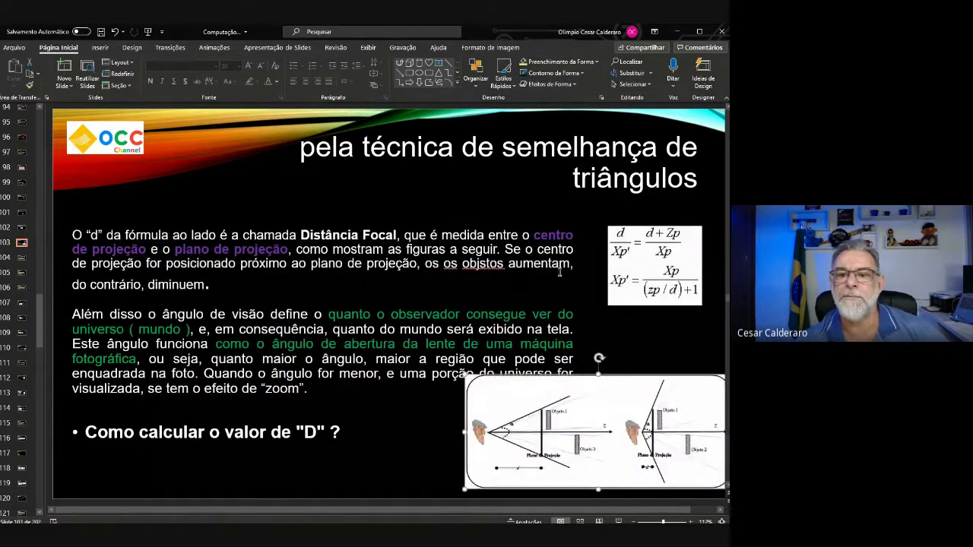
Remove the stray letter and the duplicate 'os', and add 'de tamanho' after 'aumentam'
{"action": "left_click", "coordinate": [478, 266]}
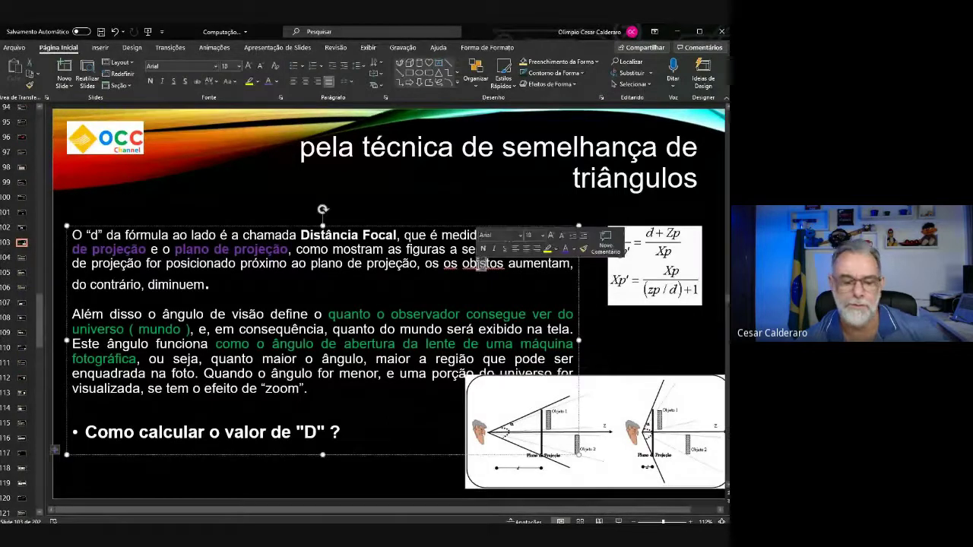
{"action": "key", "text": "BackSpace"}
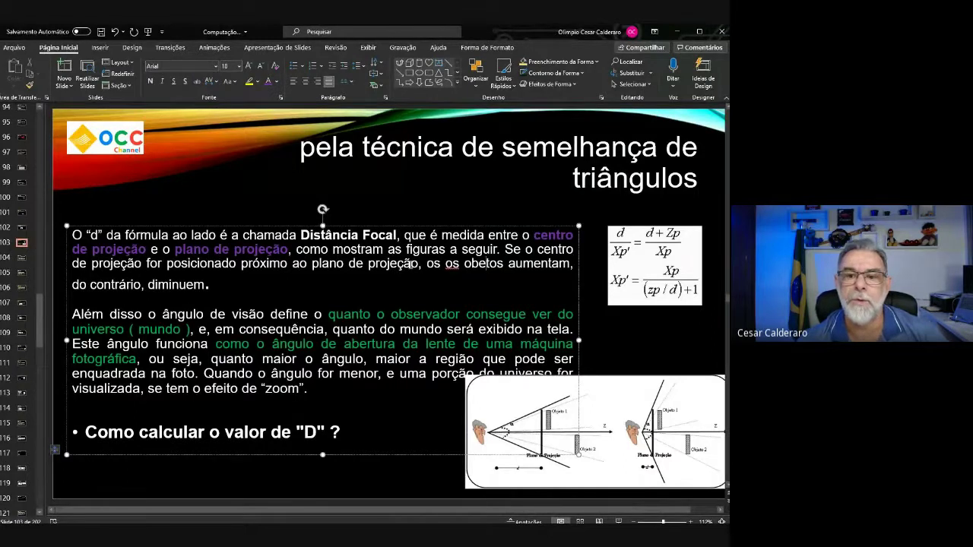
{"action": "double_click", "coordinate": [453, 264]}
{"action": "key", "text": "BackSpace"}
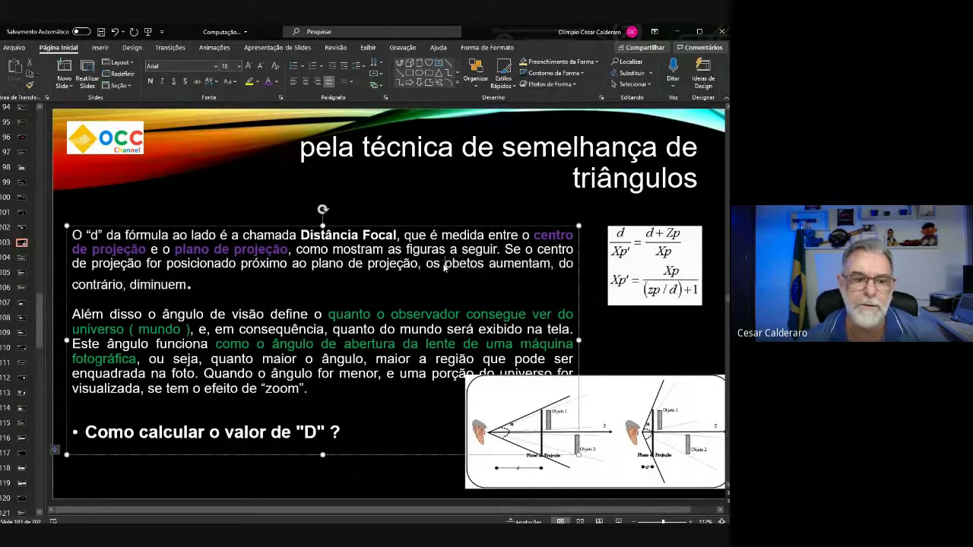
{"action": "left_click", "coordinate": [553, 264]}
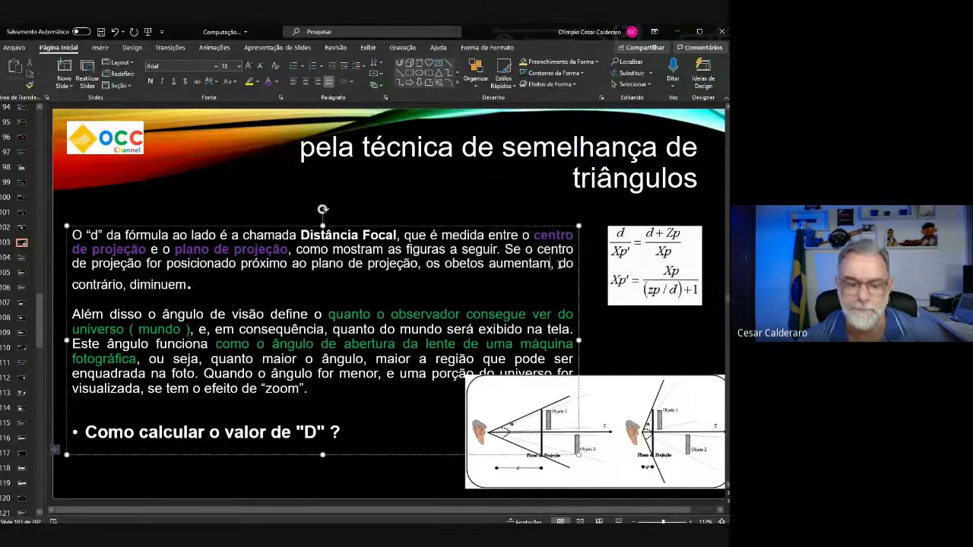
{"action": "type", "text": "de ,"}
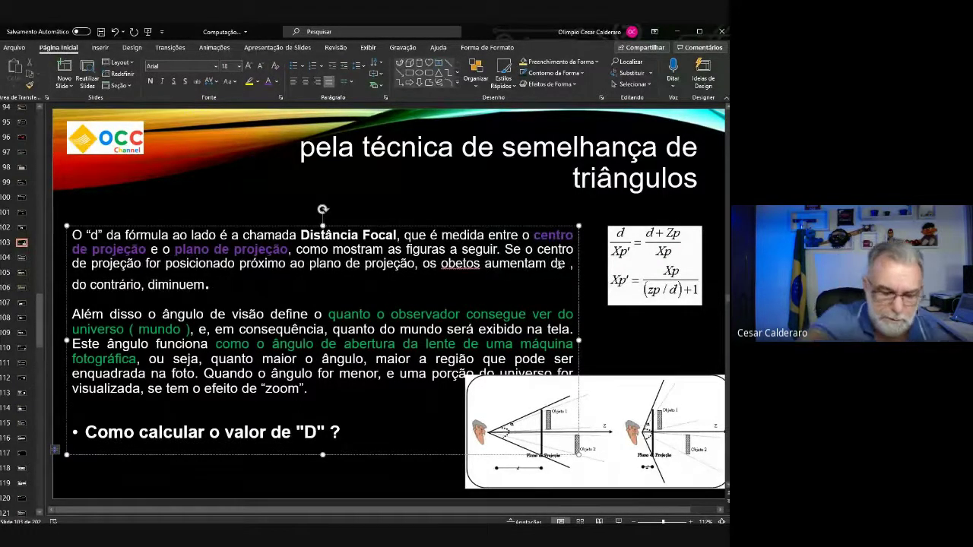
{"action": "key", "text": "BackSpace"}
{"action": "key", "text": "BackSpace"}
{"action": "type", "text": " taman"}
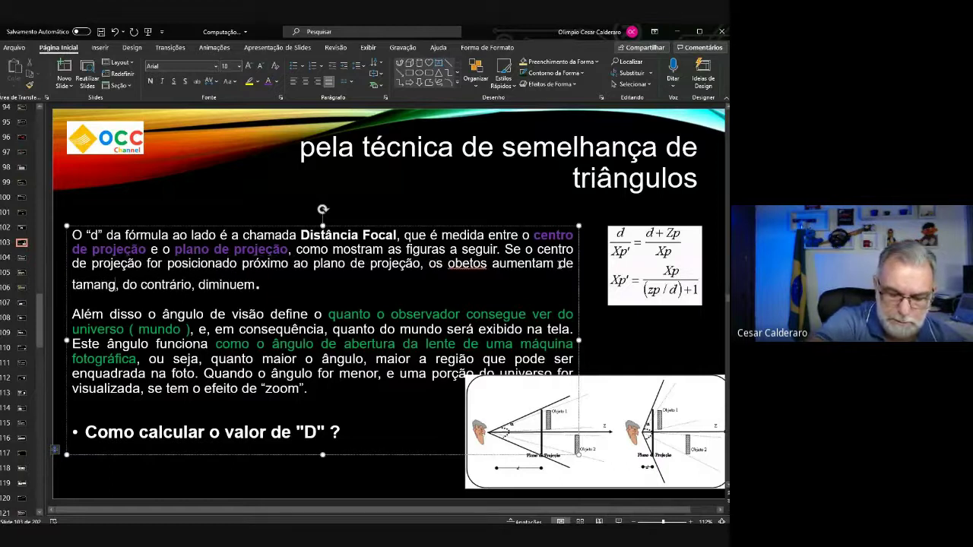
{"action": "type", "text": "ho"}
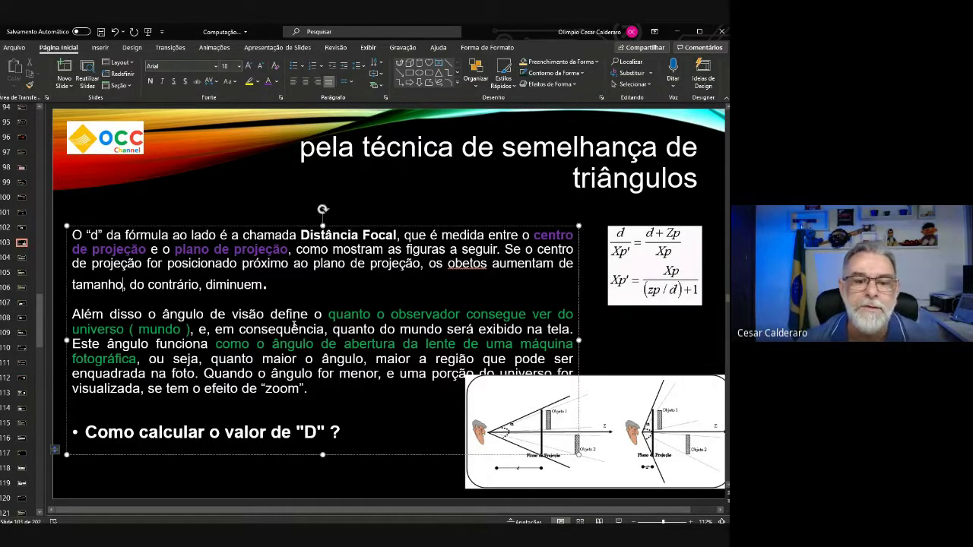
{"action": "mouse_move", "coordinate": [342, 315]}
{"action": "left_mouse_down"}
{"action": "mouse_move", "coordinate": [174, 327]}
{"action": "mouse_move", "coordinate": [190, 329]}
{"action": "left_mouse_up"}
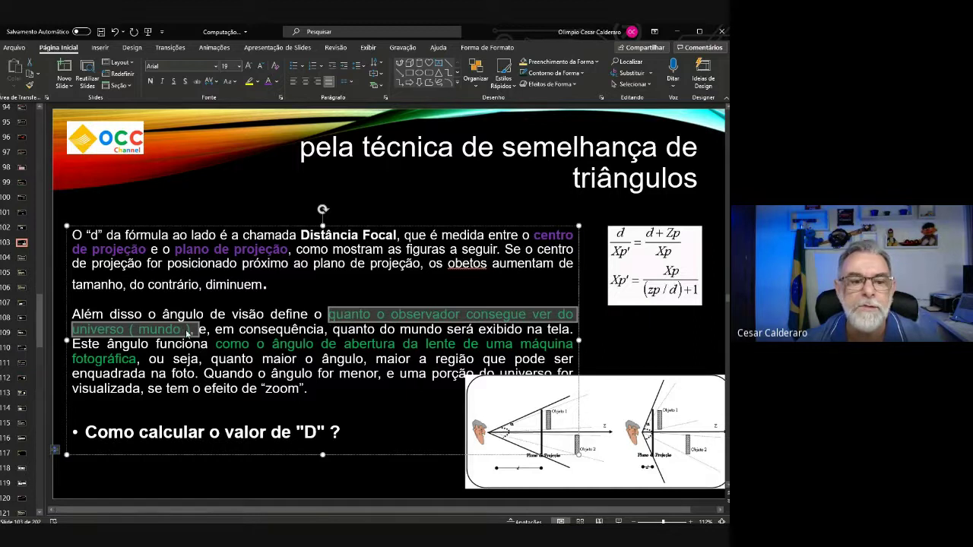
Shift the lens diagram left and resize it smaller under the paragraph, then fix 'obetos' to 'objetos'
{"action": "left_click", "coordinate": [488, 291]}
{"action": "left_click_drag", "start_coordinate": [683, 391], "coordinate": [611, 418]}
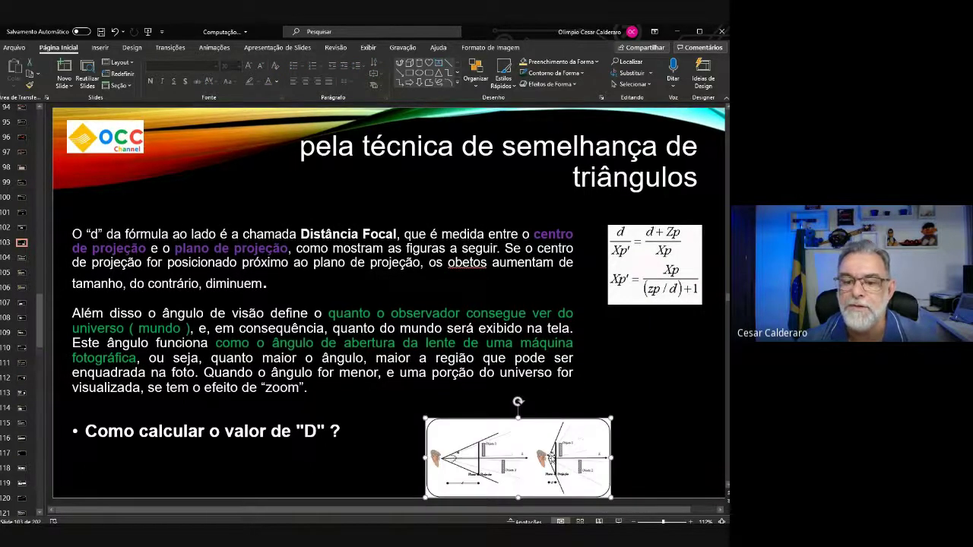
{"action": "mouse_move", "coordinate": [571, 460]}
{"action": "left_mouse_down"}
{"action": "mouse_move", "coordinate": [576, 441]}
{"action": "mouse_move", "coordinate": [534, 443]}
{"action": "left_mouse_up"}
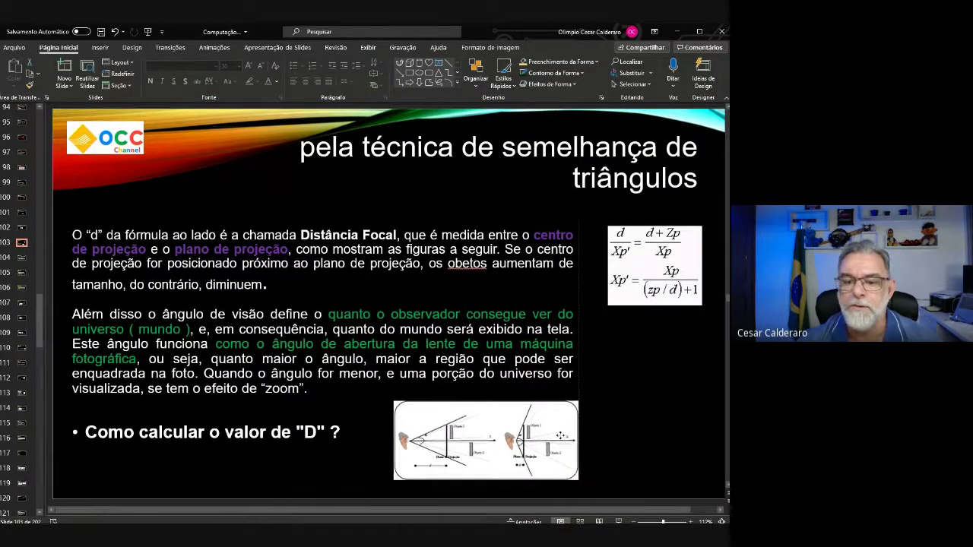
{"action": "left_click_drag", "start_coordinate": [576, 400], "coordinate": [589, 390]}
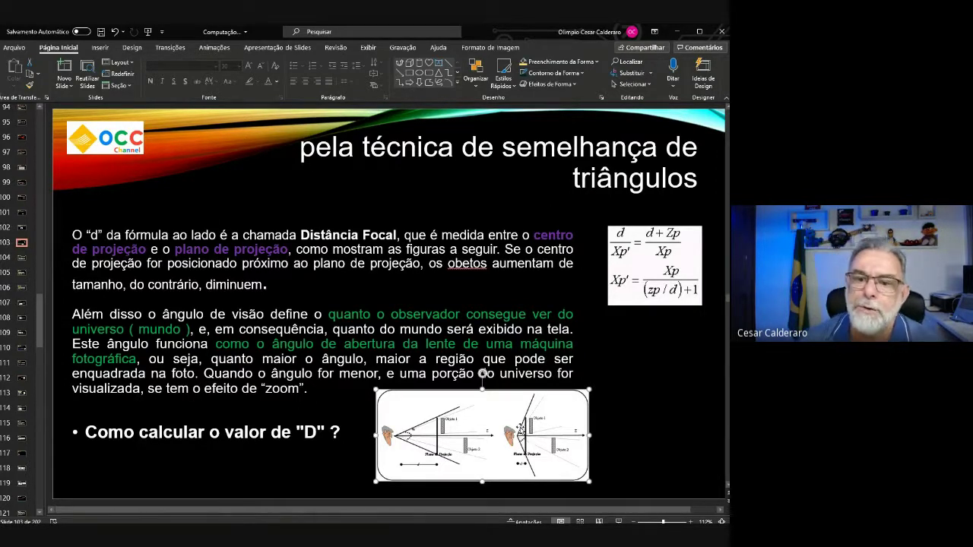
{"action": "left_click", "coordinate": [461, 265]}
{"action": "type", "text": "j"}
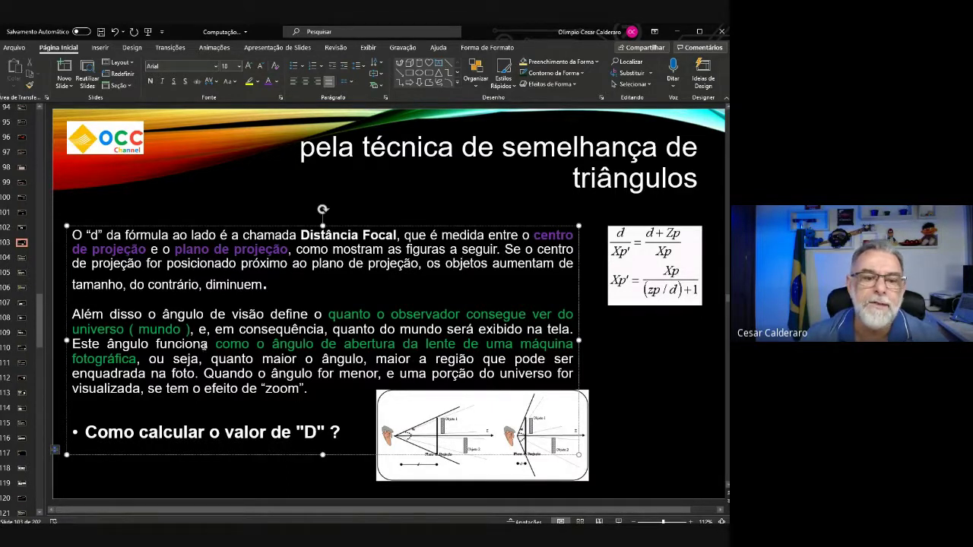
{"action": "mouse_move", "coordinate": [271, 344]}
{"action": "left_mouse_down"}
{"action": "mouse_move", "coordinate": [363, 344]}
{"action": "mouse_move", "coordinate": [135, 360]}
{"action": "left_mouse_up"}
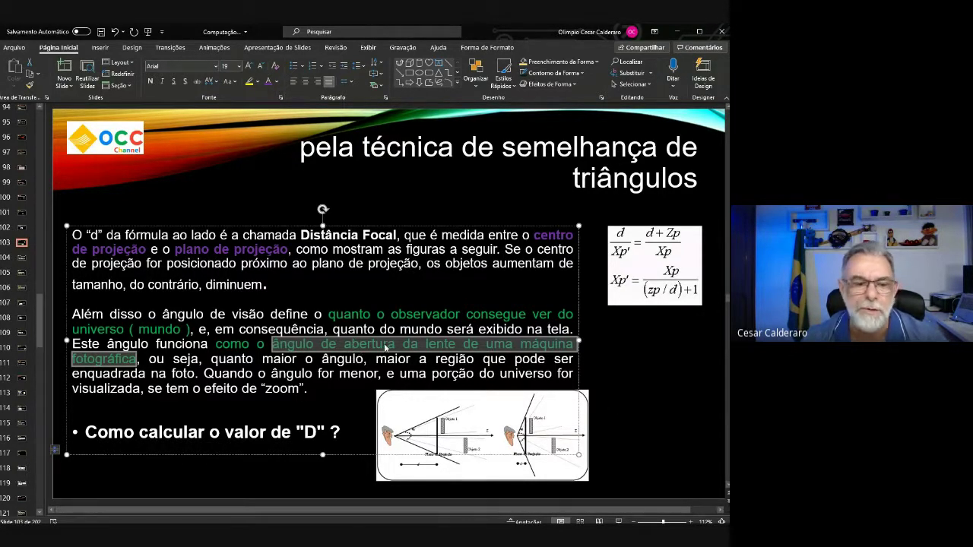
{"action": "left_click_drag", "start_coordinate": [194, 377], "coordinate": [72, 374]}
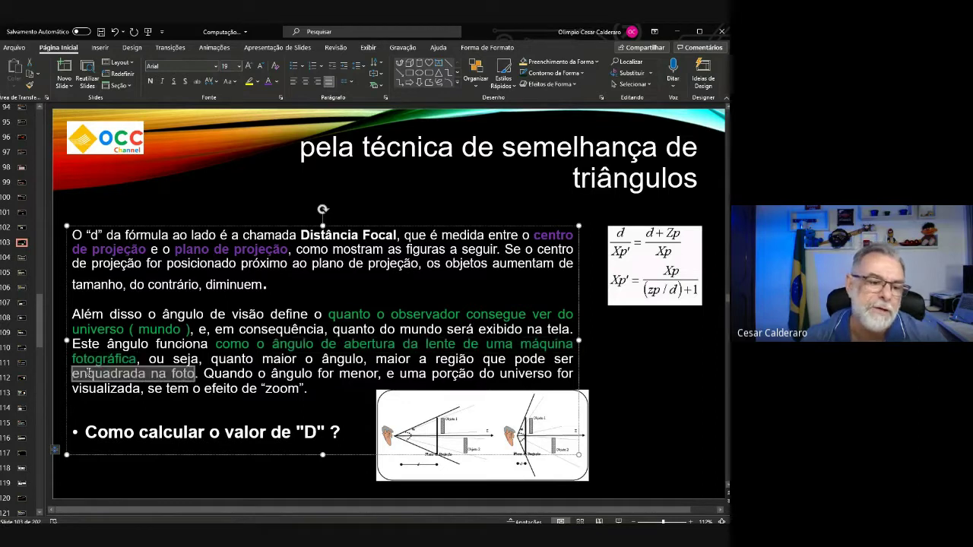
{"action": "left_click", "coordinate": [161, 343]}
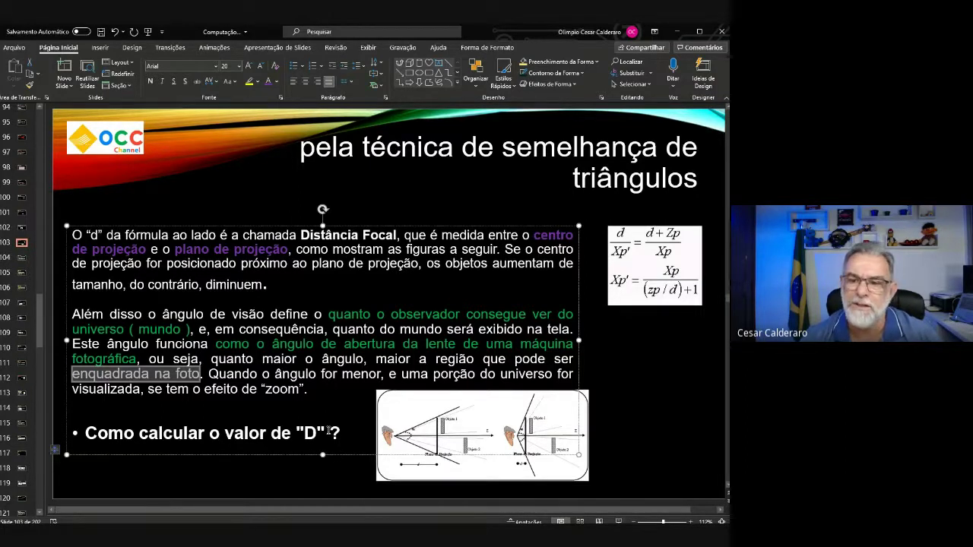
Widen the Xp' formula image outward on both its right and left sides
{"action": "left_click", "coordinate": [651, 254]}
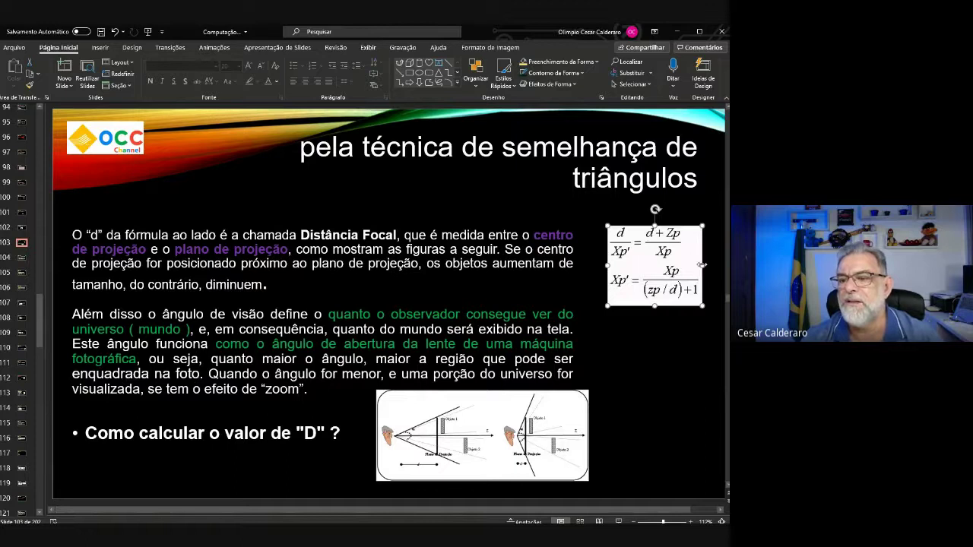
{"action": "left_click_drag", "start_coordinate": [702, 264], "coordinate": [716, 265]}
{"action": "mouse_move", "coordinate": [606, 265]}
{"action": "left_mouse_down"}
{"action": "mouse_move", "coordinate": [599, 266]}
{"action": "mouse_move", "coordinate": [623, 273]}
{"action": "left_mouse_up"}
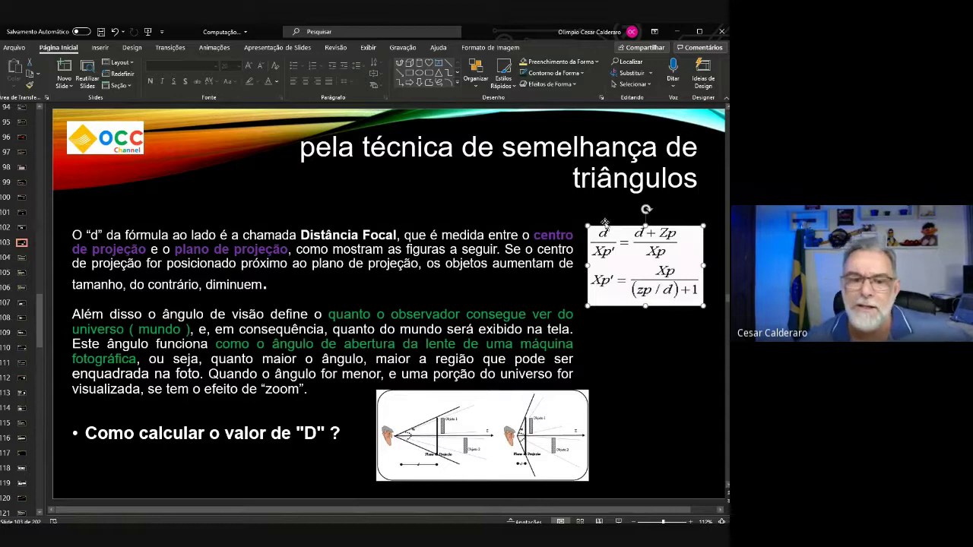
Switch to slide 104, 'O OBSERVADOR DO UNIVERSO', and place the cursor in its body text
{"action": "left_click", "coordinate": [311, 433]}
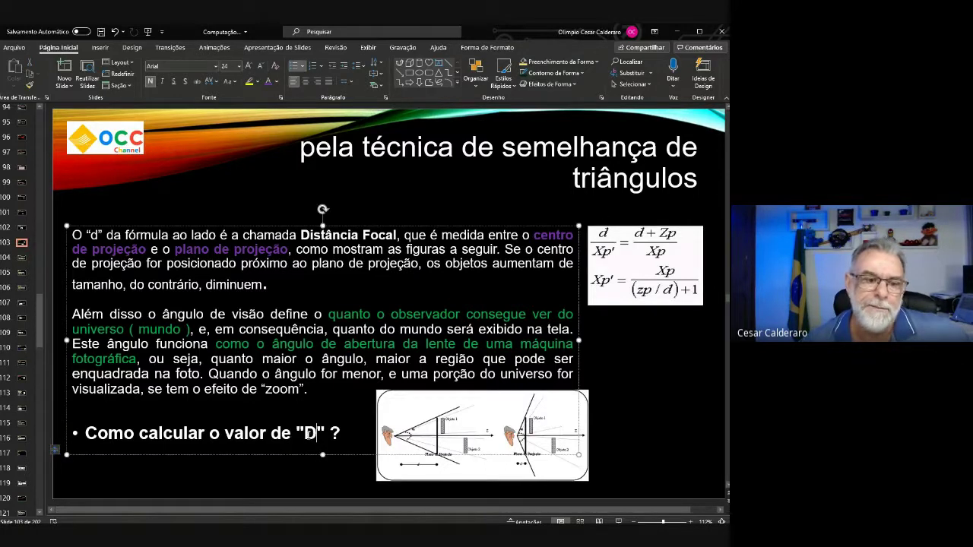
{"action": "left_click", "coordinate": [22, 259]}
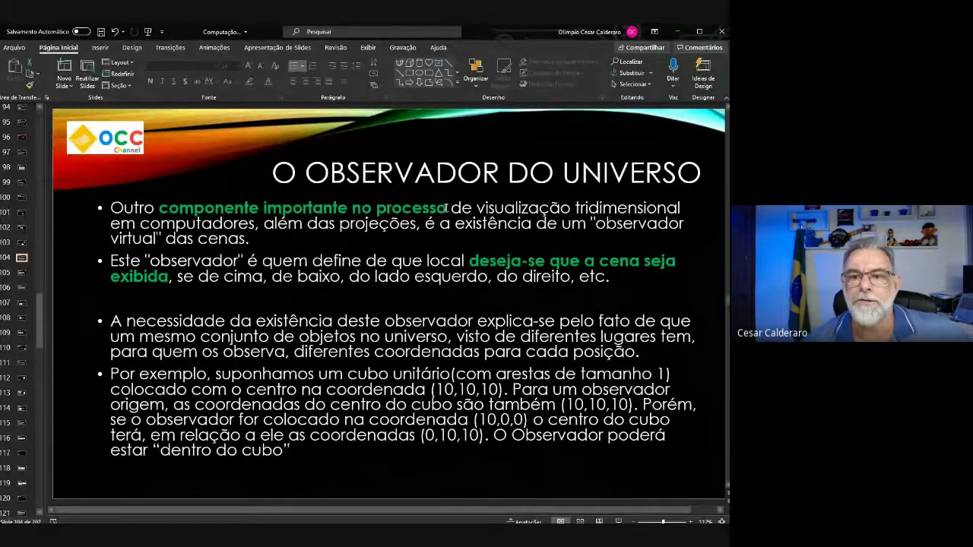
{"action": "left_click", "coordinate": [475, 207]}
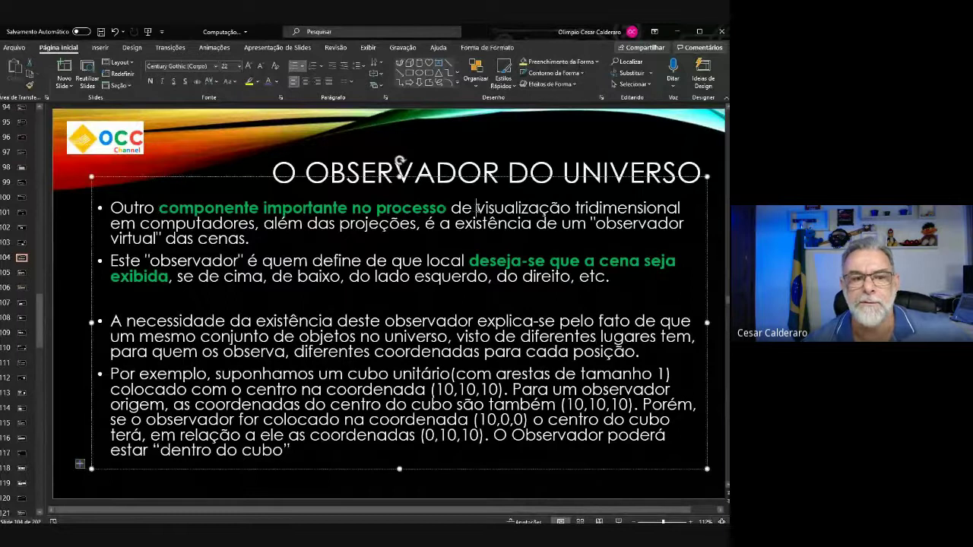
Increase the font size of 'visualização tridimensional'
{"action": "left_click_drag", "start_coordinate": [477, 207], "coordinate": [665, 202]}
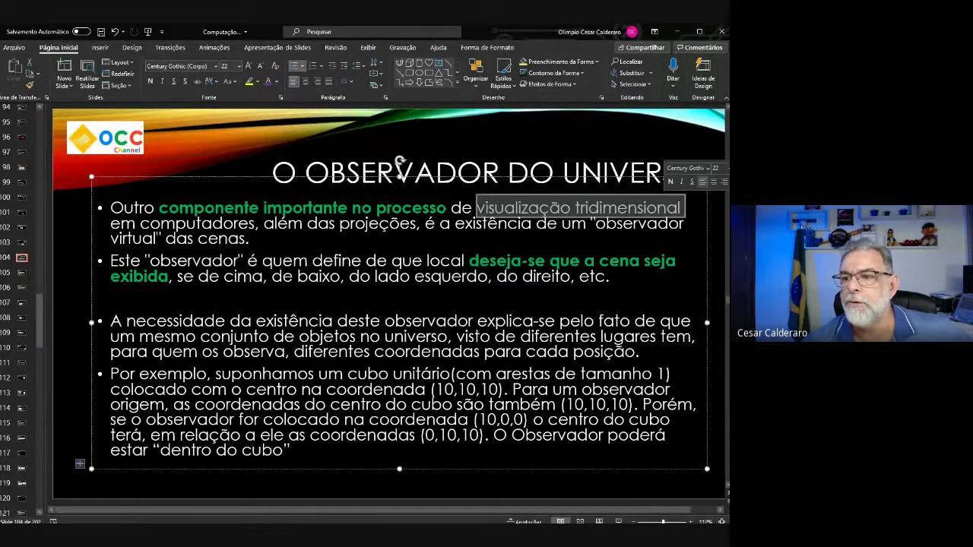
{"action": "key", "text": "ctrl+shift+period"}
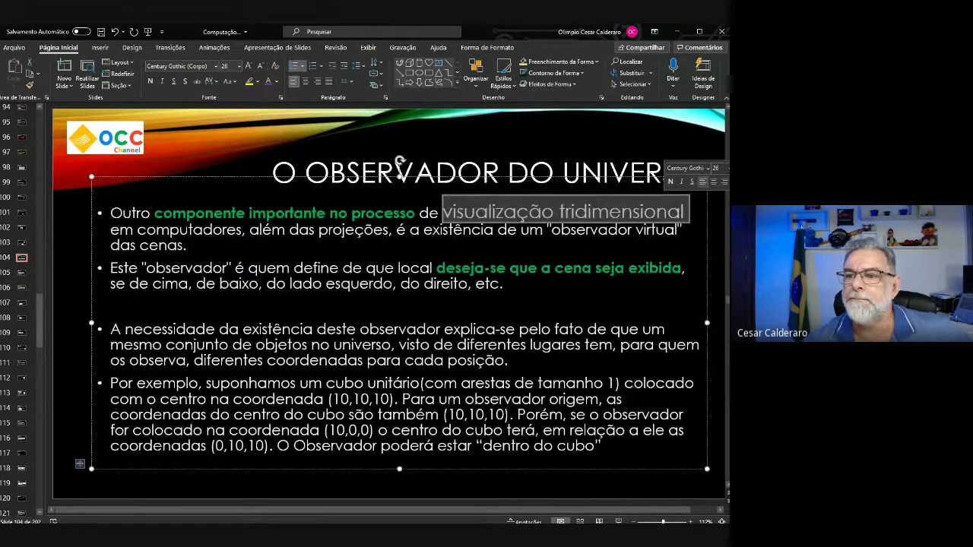
{"action": "left_click", "coordinate": [313, 252]}
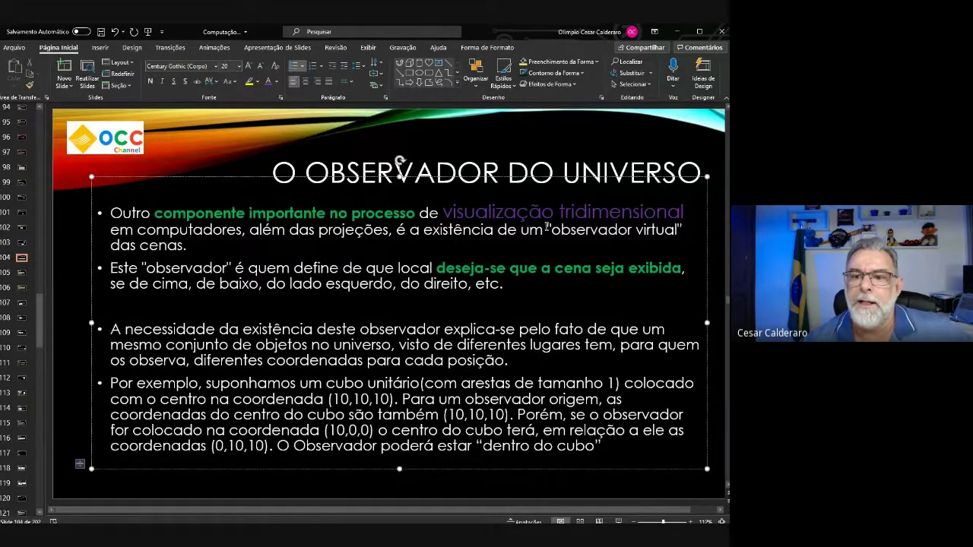
Make 'existência' and 'observador virtual' bold
{"action": "left_click_drag", "start_coordinate": [498, 230], "coordinate": [424, 230]}
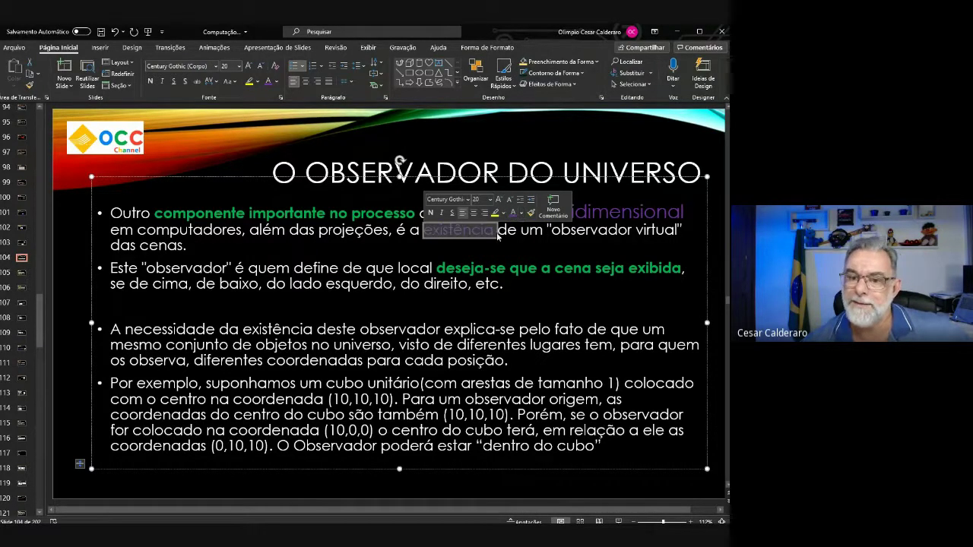
{"action": "left_click", "coordinate": [431, 213]}
{"action": "left_click", "coordinate": [553, 244]}
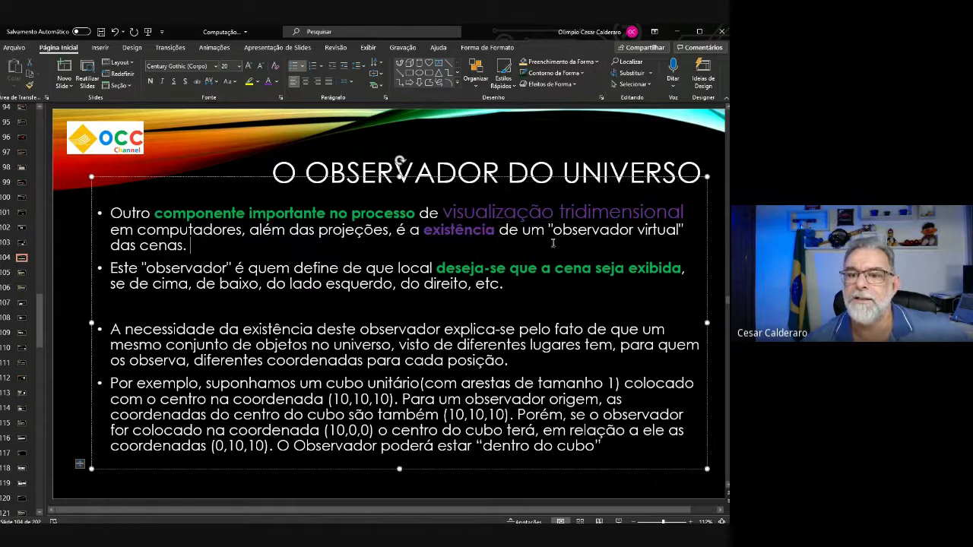
{"action": "left_click_drag", "start_coordinate": [552, 228], "coordinate": [680, 229]}
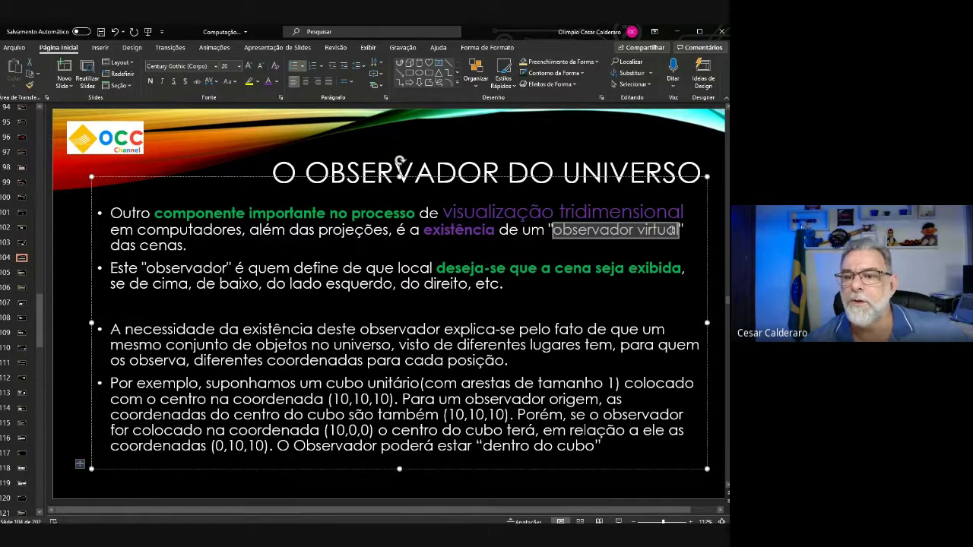
{"action": "key", "text": "ctrl+n"}
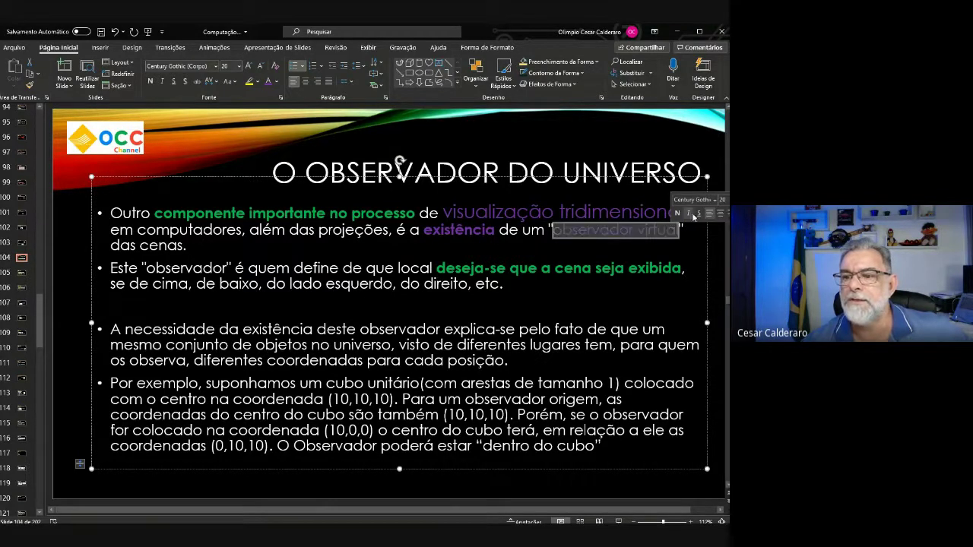
{"action": "left_click", "coordinate": [624, 249]}
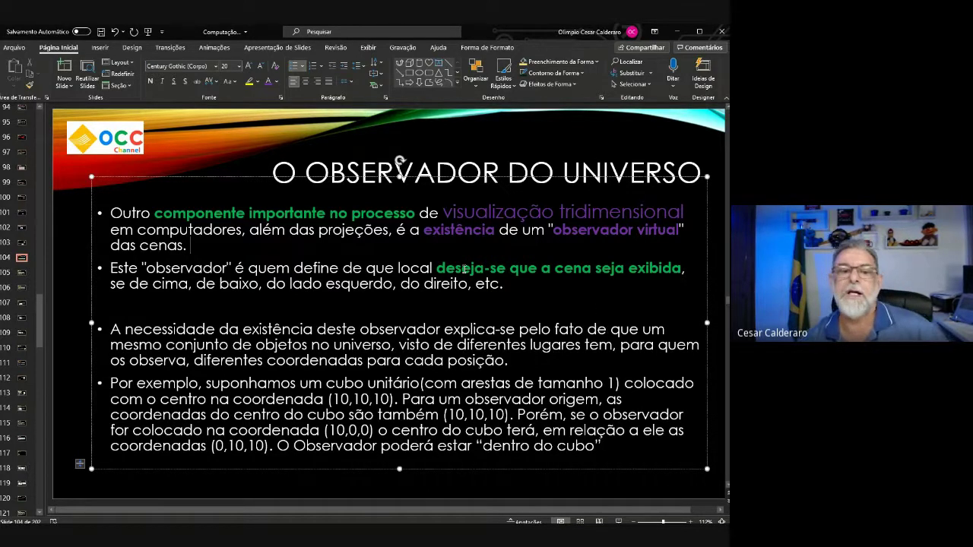
{"action": "left_click", "coordinate": [231, 268]}
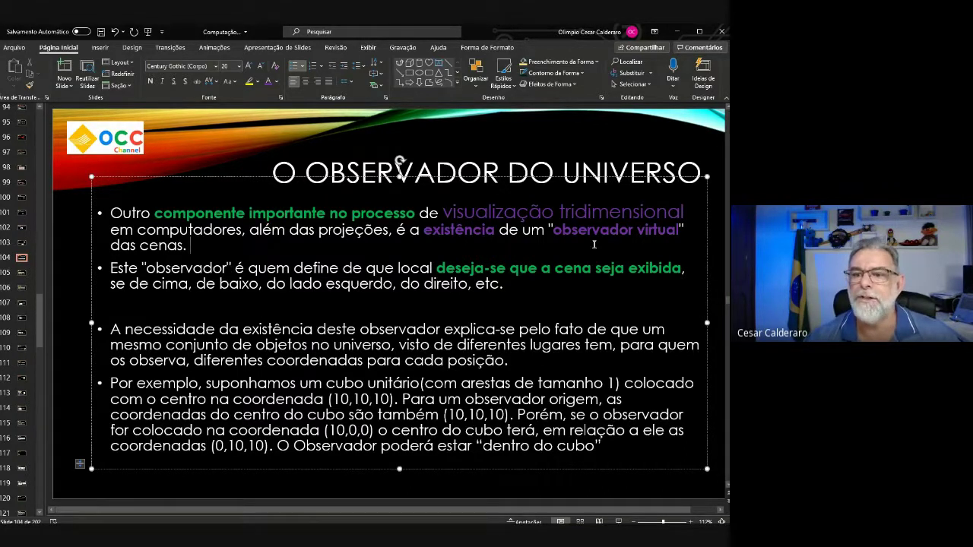
{"action": "left_click_drag", "start_coordinate": [677, 229], "coordinate": [553, 229]}
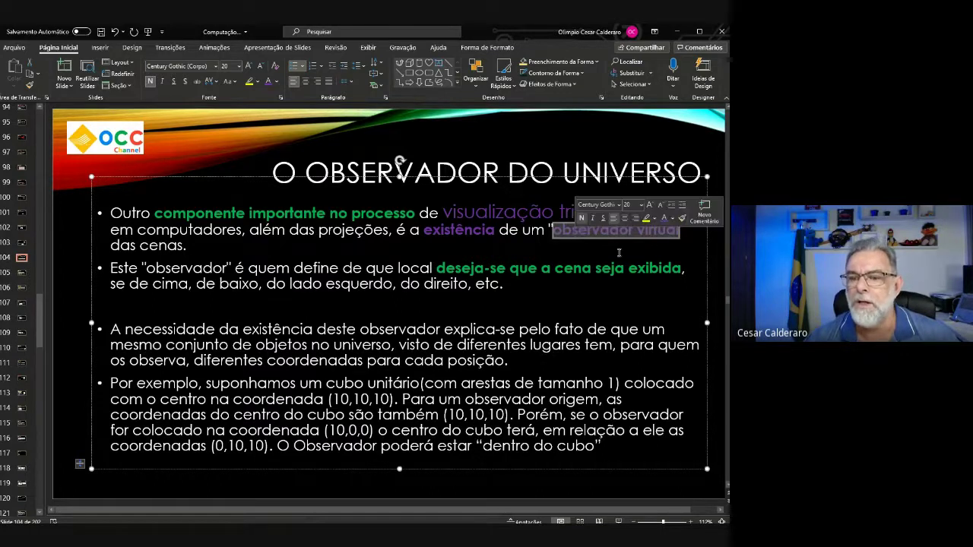
{"action": "left_click", "coordinate": [629, 247]}
{"action": "left_click_drag", "start_coordinate": [674, 231], "coordinate": [553, 232]}
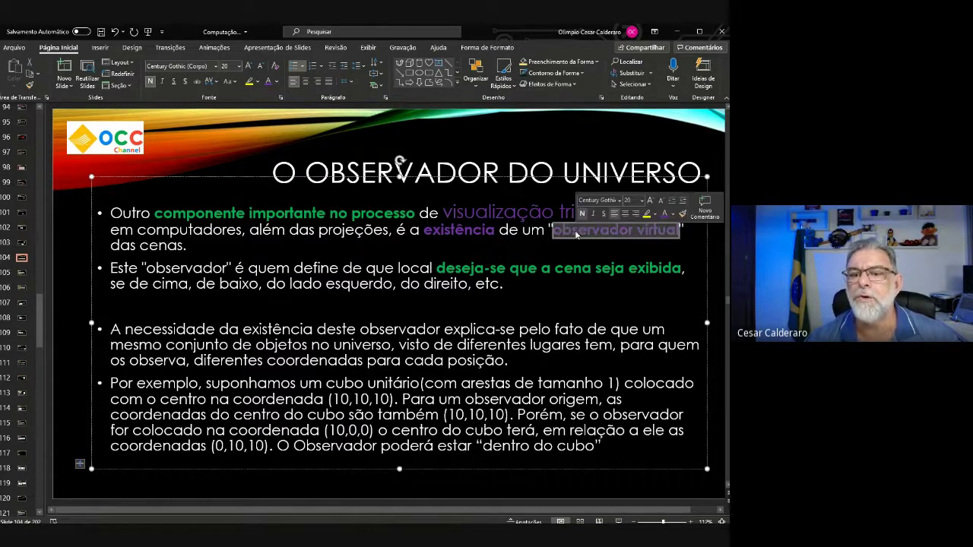
{"action": "left_click", "coordinate": [573, 249]}
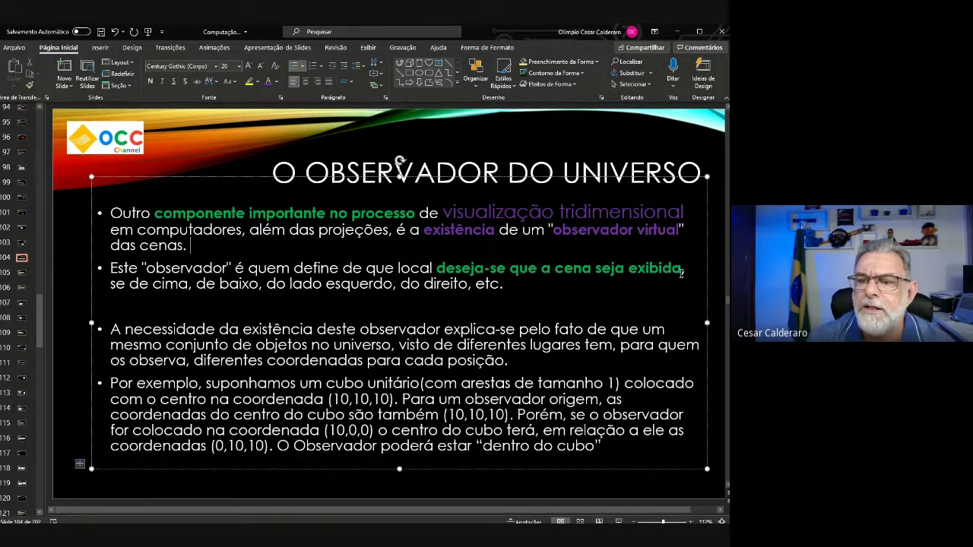
{"action": "left_click_drag", "start_coordinate": [682, 269], "coordinate": [503, 268]}
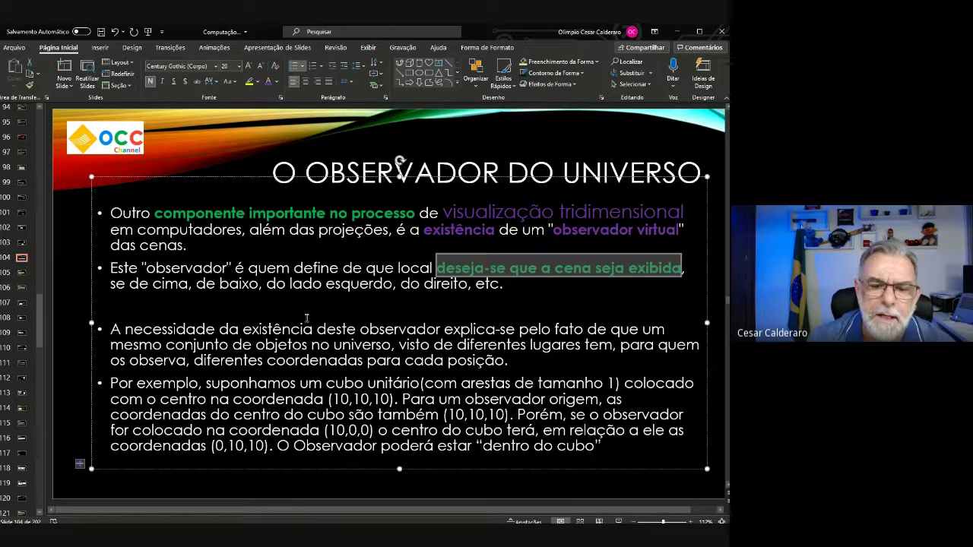
{"action": "left_click", "coordinate": [525, 286]}
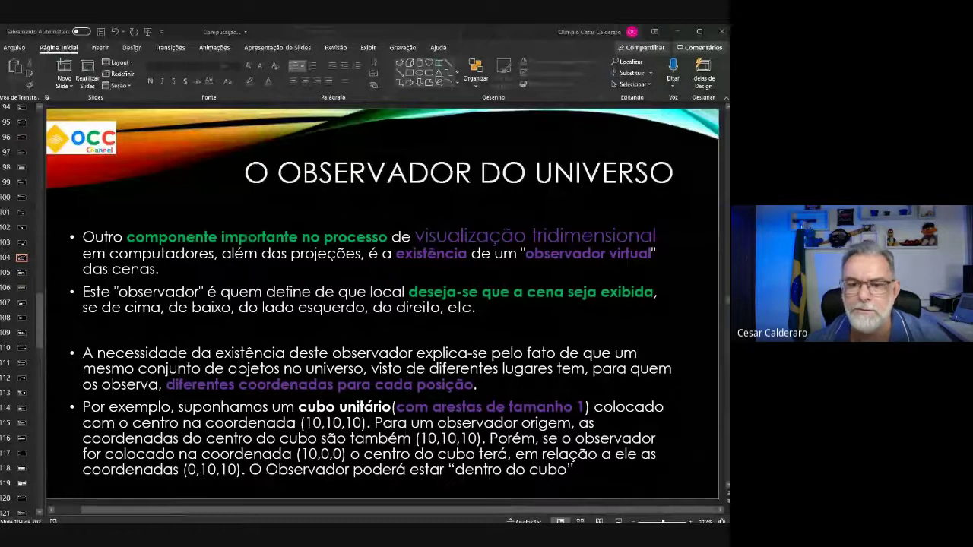
Undo five recent edits until the red cube reappears with its axis lines centred inside
{"action": "left_click", "coordinate": [116, 32]}
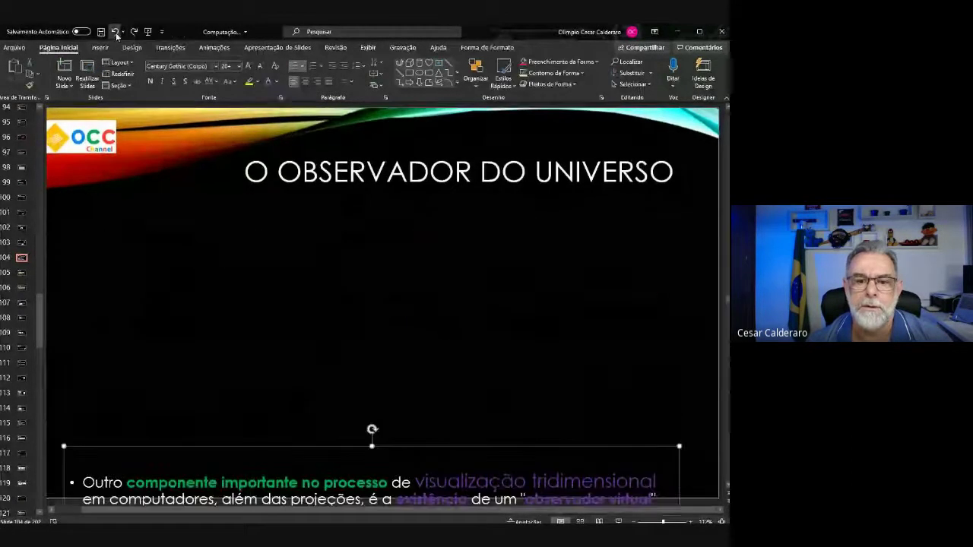
{"action": "left_click", "coordinate": [115, 33]}
{"action": "left_click", "coordinate": [116, 32]}
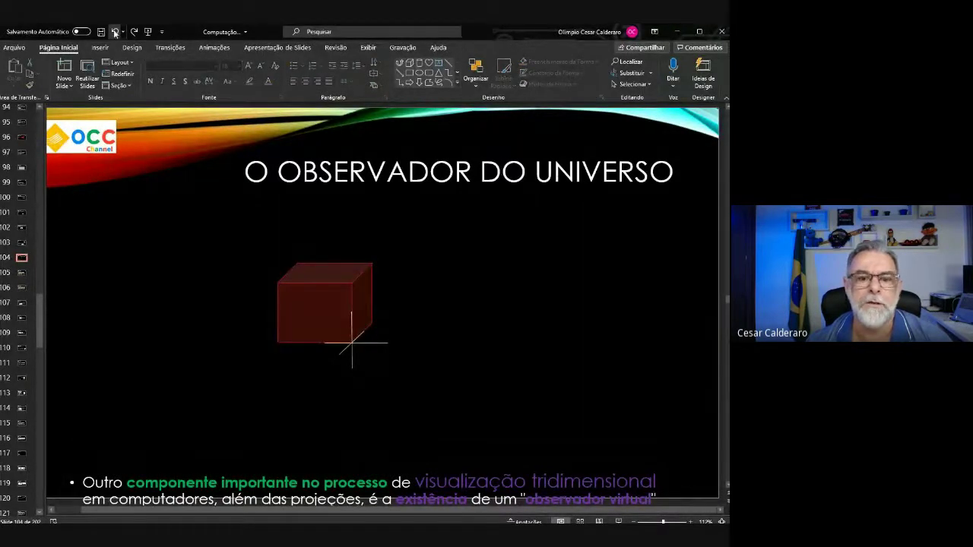
{"action": "left_click", "coordinate": [115, 32]}
{"action": "left_click", "coordinate": [115, 34]}
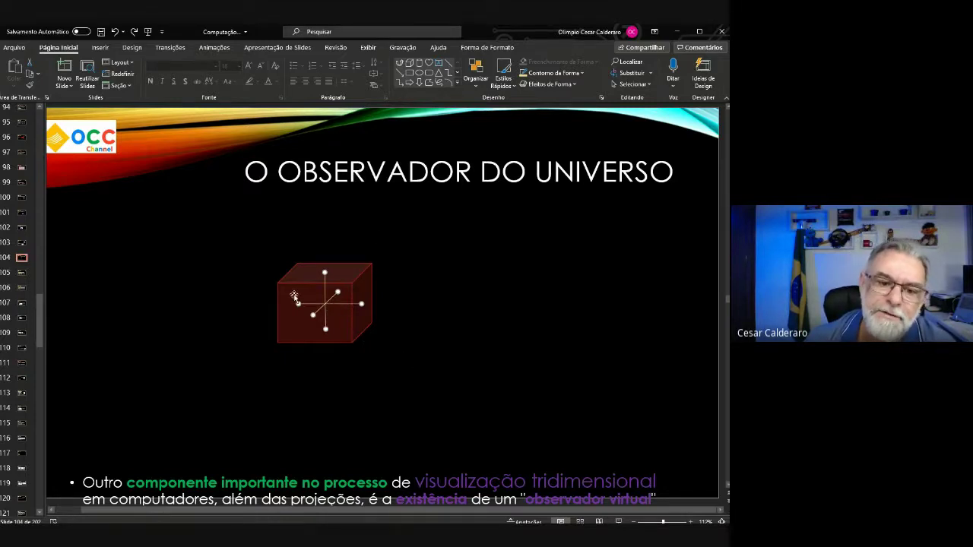
Select the cube and then its axis lines to inspect them, then clear the selection
{"action": "left_click", "coordinate": [360, 303]}
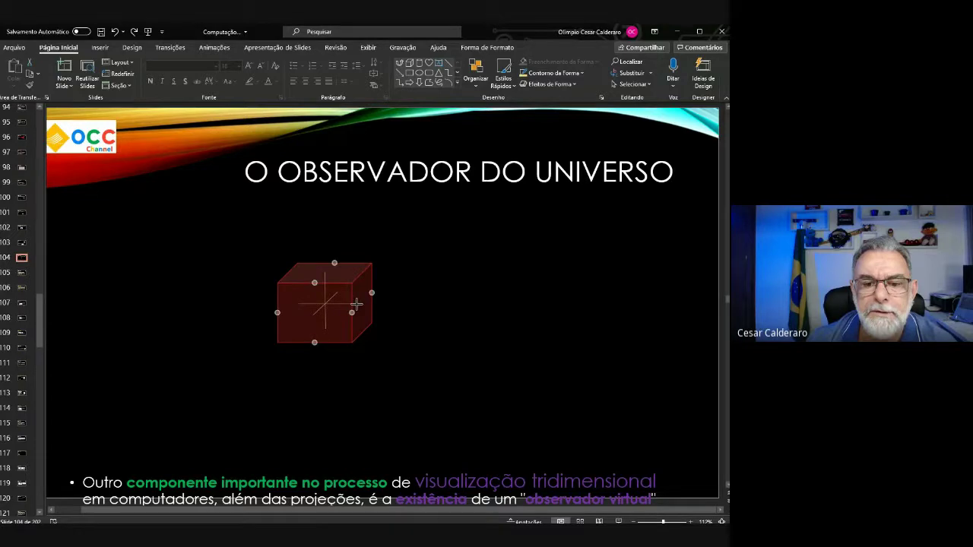
{"action": "left_click", "coordinate": [355, 304]}
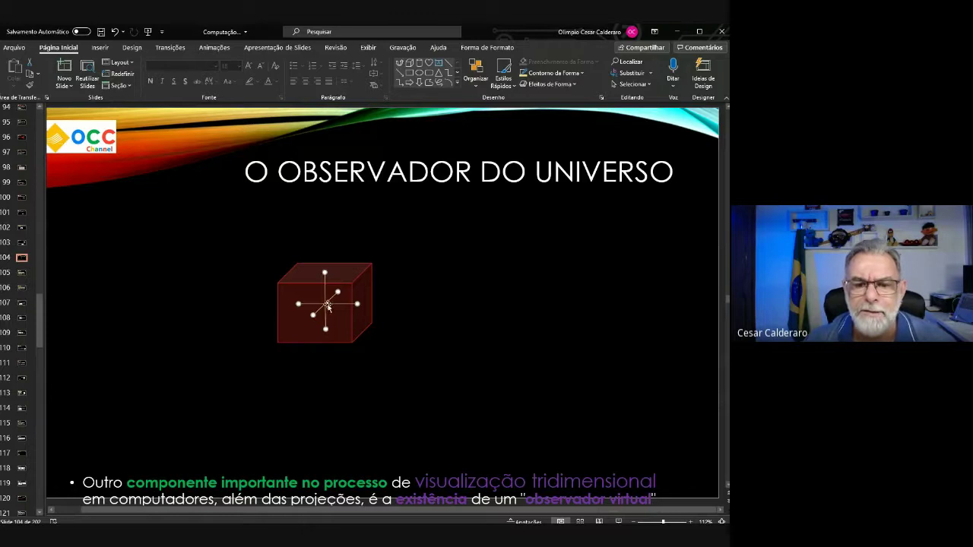
{"action": "left_click", "coordinate": [519, 367]}
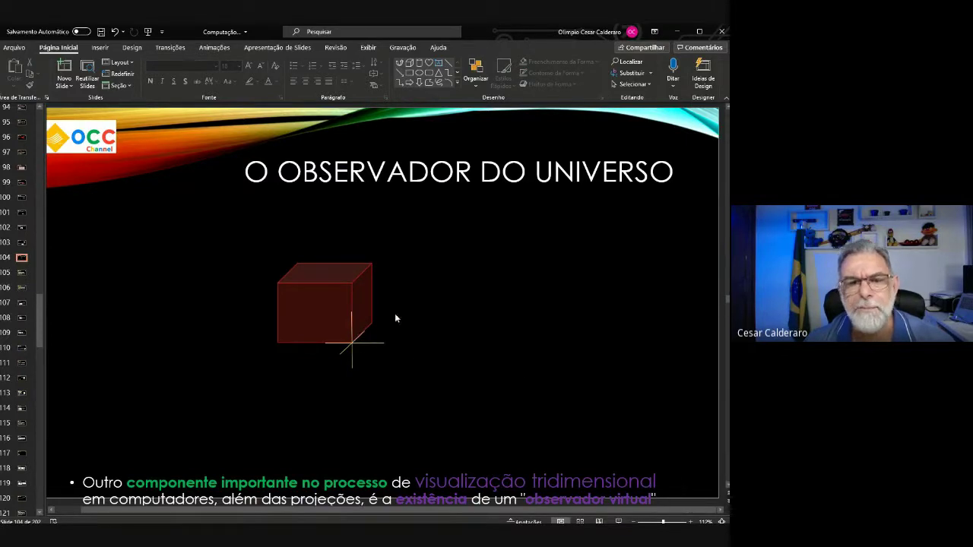
Draw short red axis arrows at the cube's corner with a 1½ pt outline weight
{"action": "left_click", "coordinate": [397, 74]}
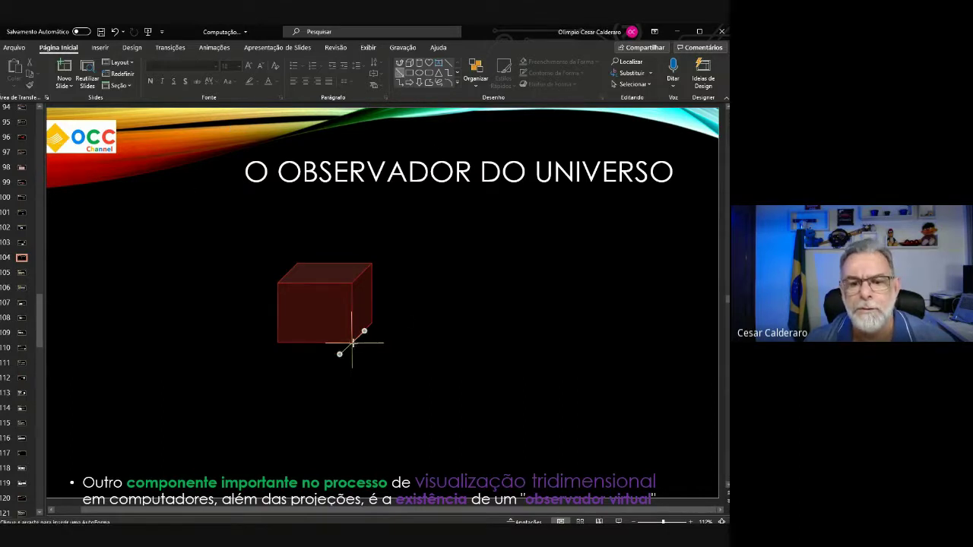
{"action": "left_click_drag", "start_coordinate": [352, 342], "coordinate": [364, 331]}
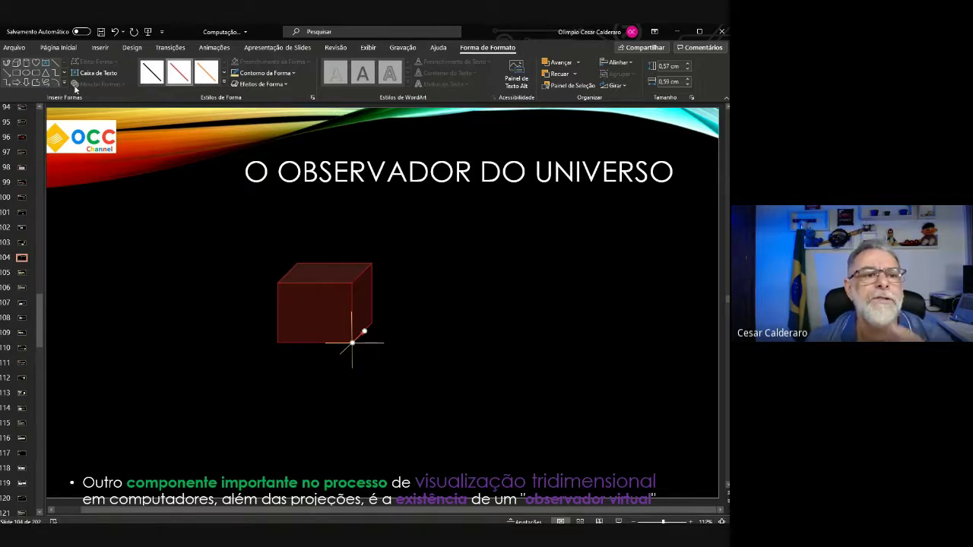
{"action": "left_click", "coordinate": [296, 73]}
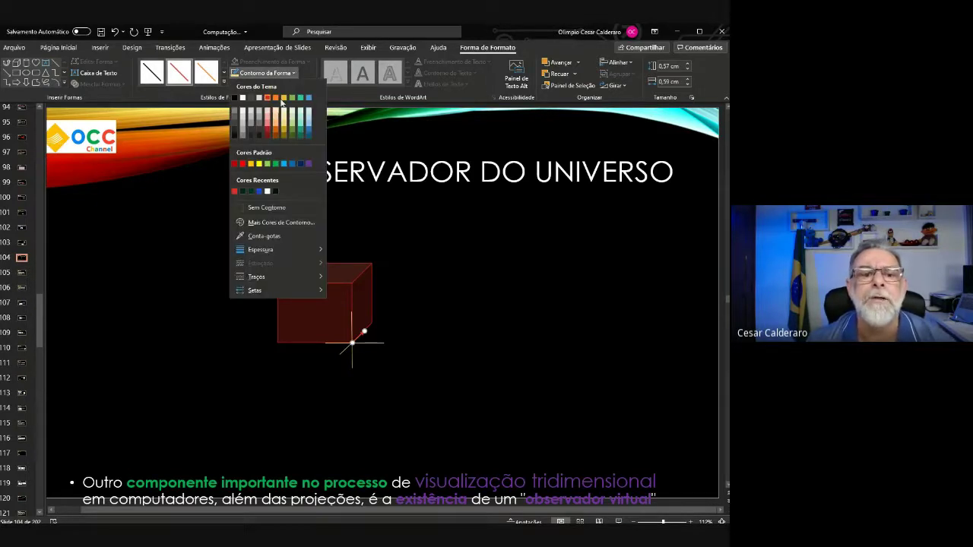
{"action": "mouse_move", "coordinate": [271, 249]}
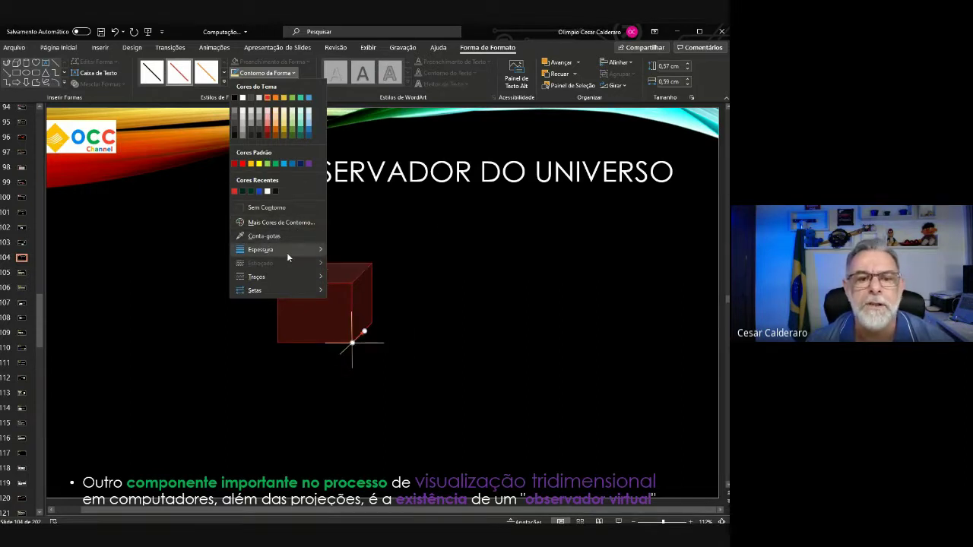
{"action": "mouse_move", "coordinate": [287, 251]}
{"action": "left_click", "coordinate": [381, 302]}
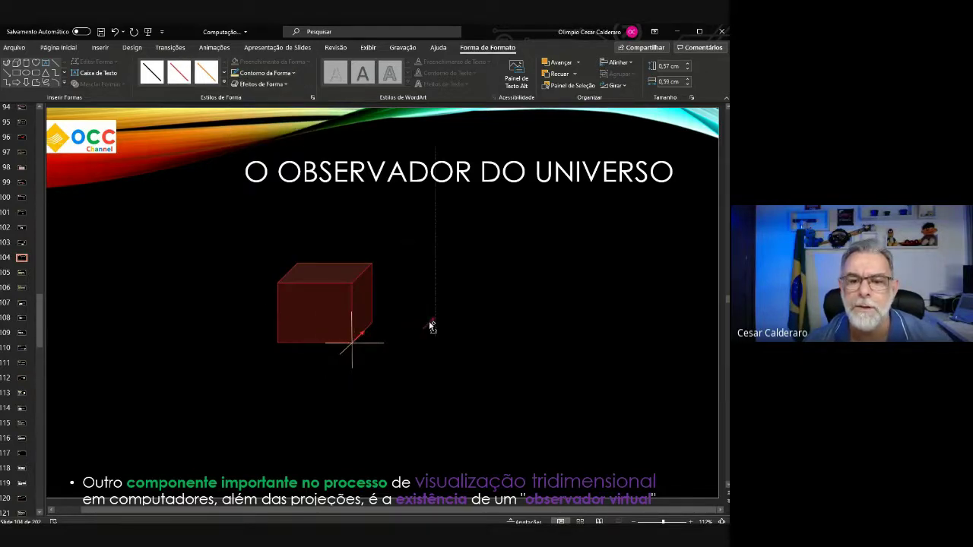
{"action": "left_click_drag", "start_coordinate": [435, 318], "coordinate": [422, 313]}
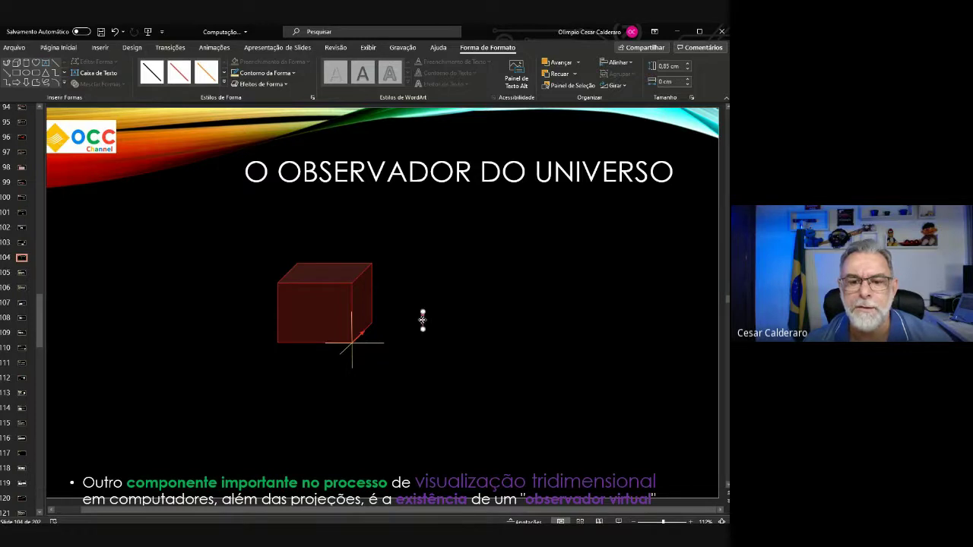
{"action": "left_click", "coordinate": [353, 335]}
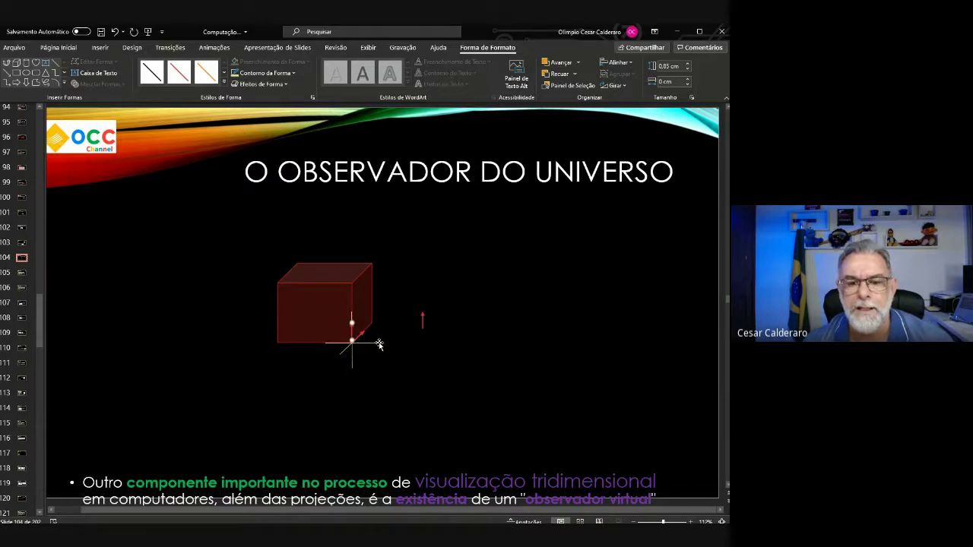
{"action": "left_click", "coordinate": [422, 319]}
{"action": "mouse_move", "coordinate": [423, 313]}
{"action": "left_mouse_down"}
{"action": "mouse_move", "coordinate": [441, 329]}
{"action": "mouse_move", "coordinate": [357, 343]}
{"action": "left_mouse_up"}
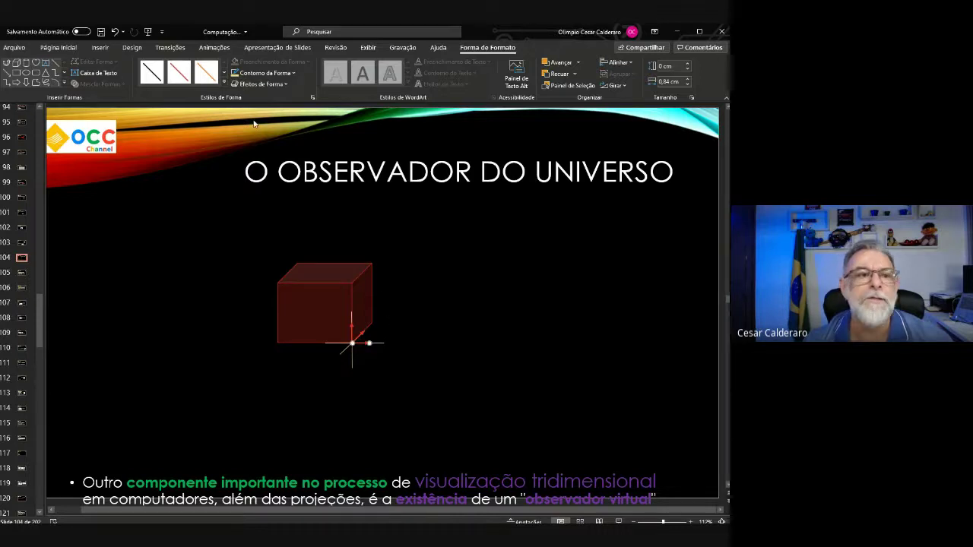
Add a tiny red circle as a point on the cube's top corner
{"action": "left_click", "coordinate": [26, 73]}
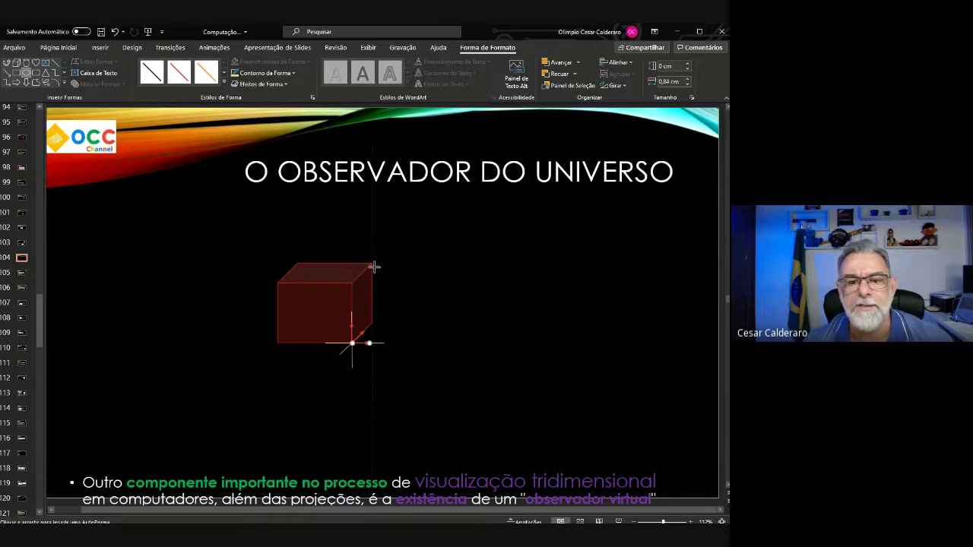
{"action": "left_click_drag", "start_coordinate": [368, 261], "coordinate": [374, 266]}
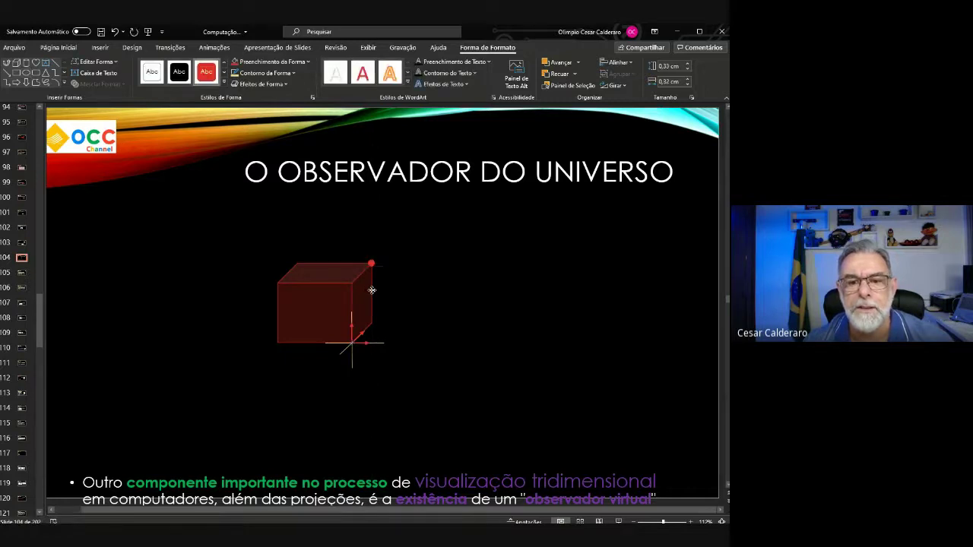
{"action": "left_click", "coordinate": [452, 309]}
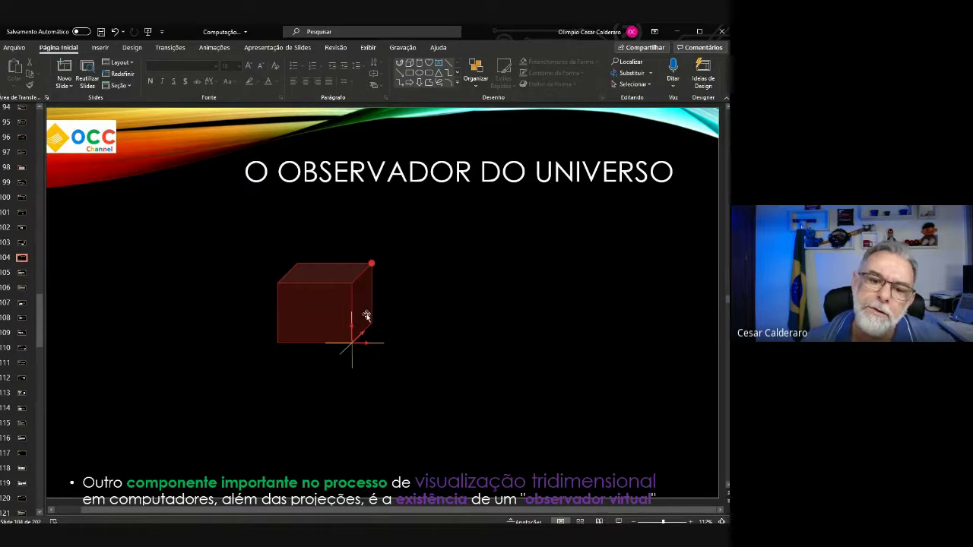
{"action": "left_click", "coordinate": [371, 263]}
{"action": "left_click", "coordinate": [468, 309]}
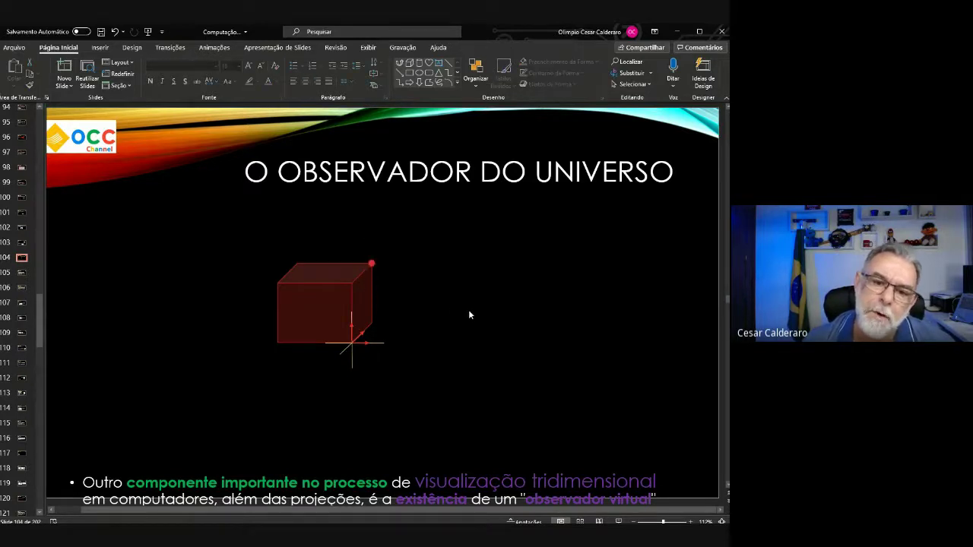
Draw a red diagonal line from the axes' origin to the top-corner point
{"action": "left_click", "coordinate": [400, 73]}
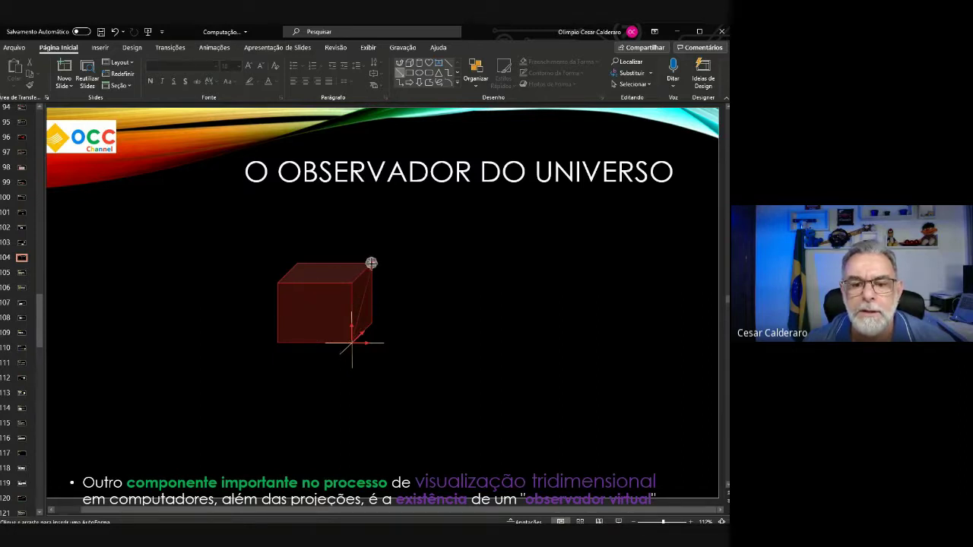
{"action": "left_click", "coordinate": [371, 263]}
{"action": "left_click", "coordinate": [468, 307]}
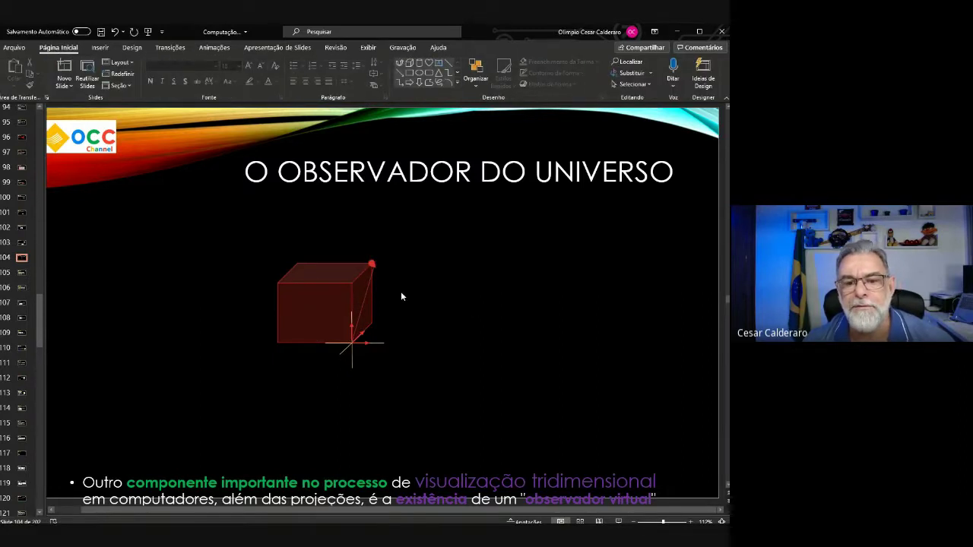
{"action": "left_click", "coordinate": [370, 262]}
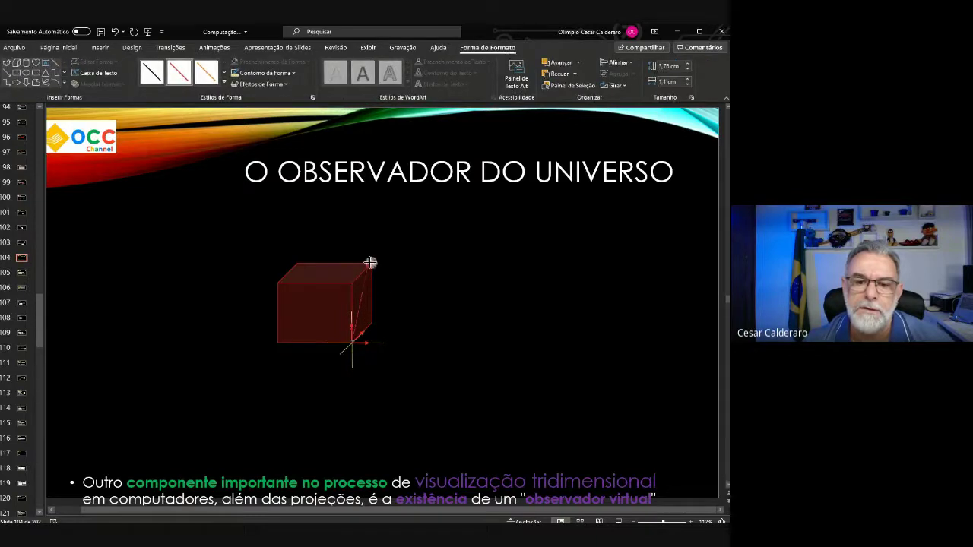
{"action": "left_click_drag", "start_coordinate": [370, 262], "coordinate": [370, 266]}
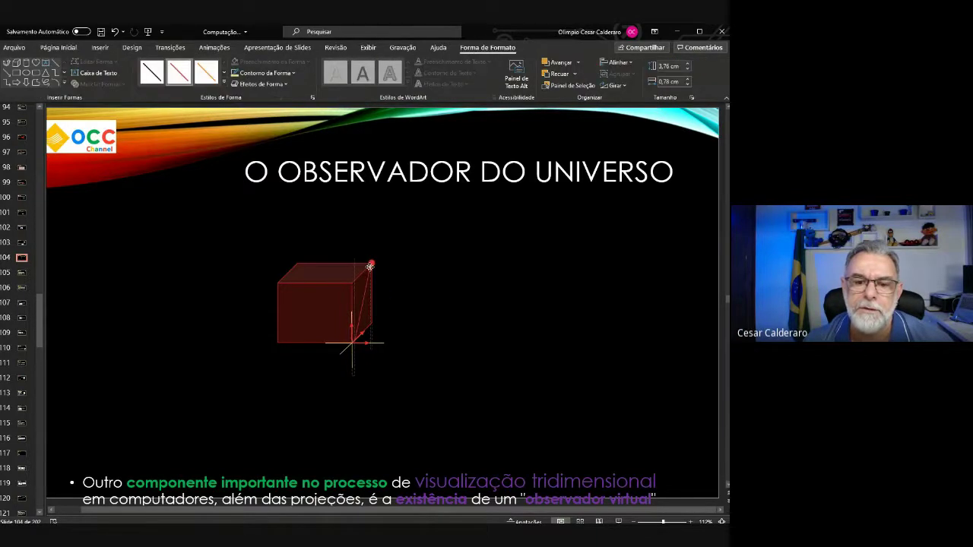
{"action": "left_click", "coordinate": [456, 308]}
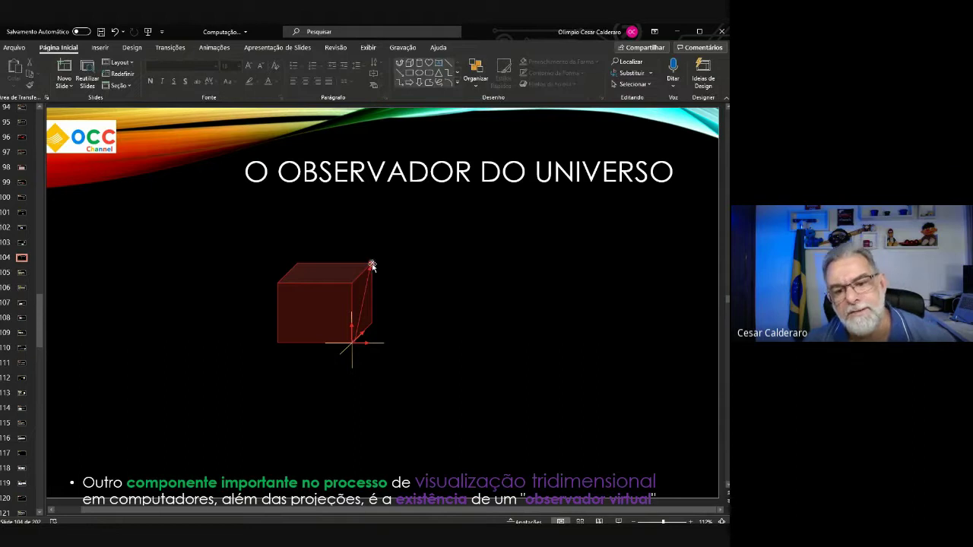
{"action": "left_click", "coordinate": [360, 307]}
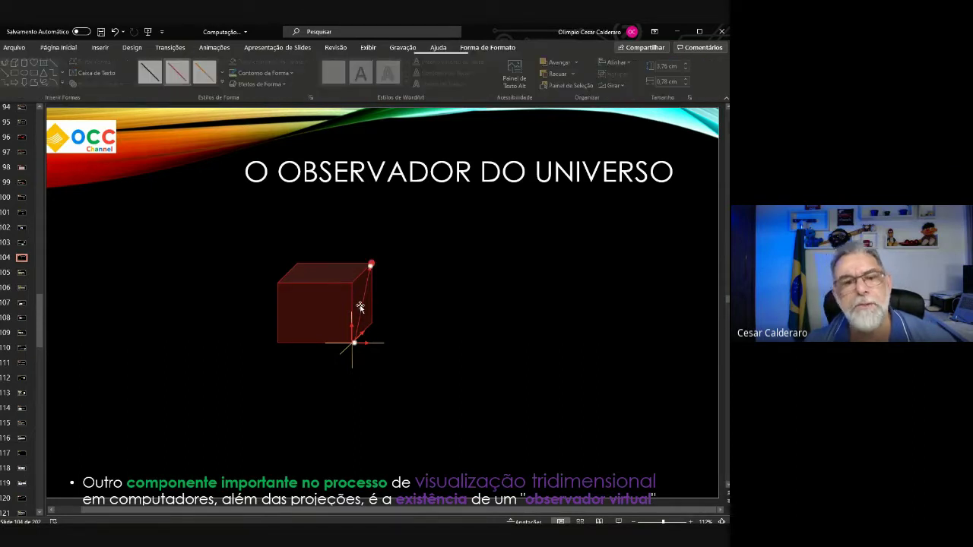
{"action": "left_click", "coordinate": [532, 335]}
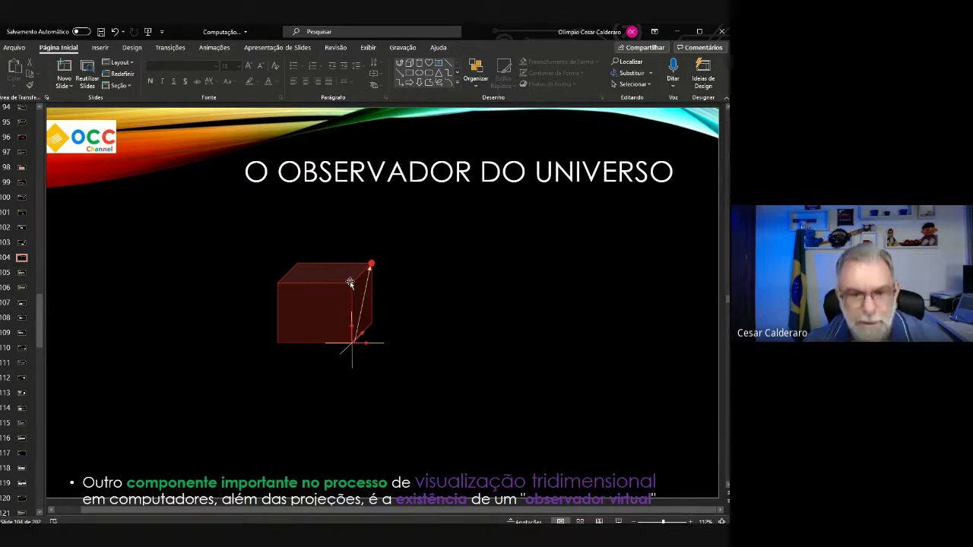
Insert a tiny shape from the Shapes gallery at the cube's corner
{"action": "left_click", "coordinate": [419, 72]}
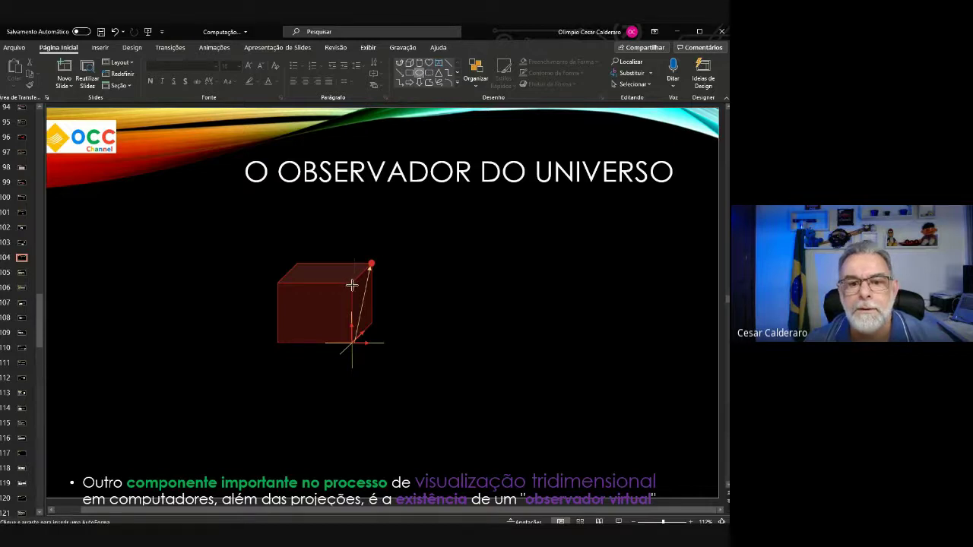
{"action": "left_click", "coordinate": [352, 285]}
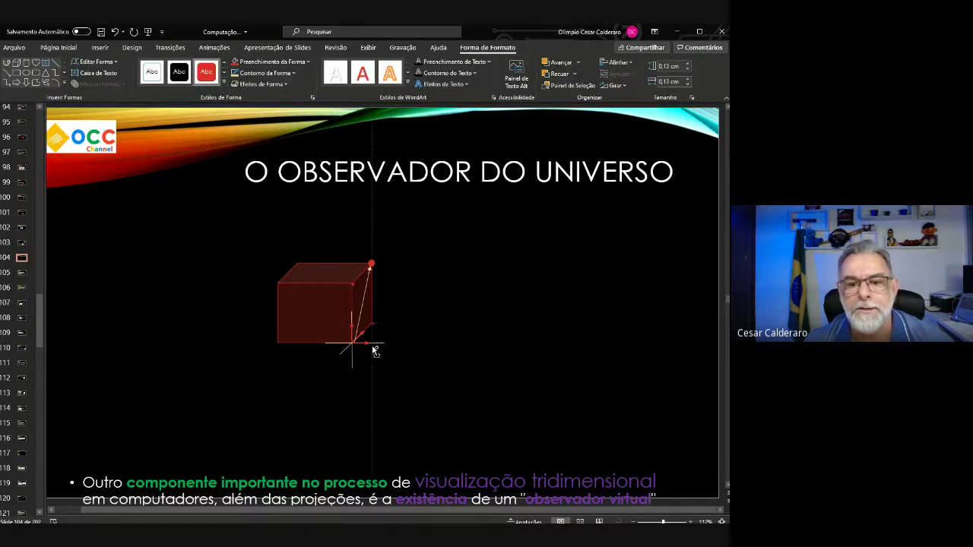
{"action": "left_click_drag", "start_coordinate": [374, 350], "coordinate": [373, 347]}
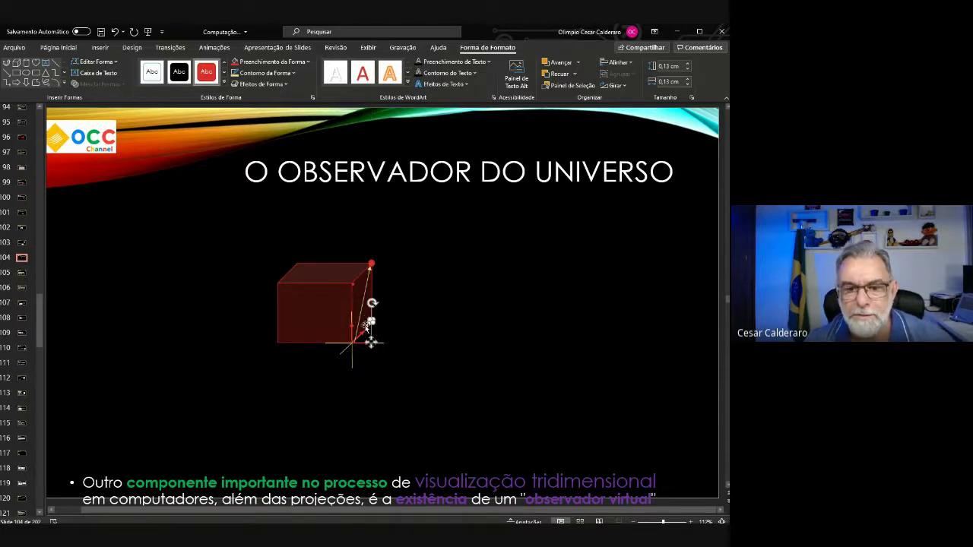
Duplicate the cube and place the copy offset to the right
{"action": "left_click", "coordinate": [372, 266]}
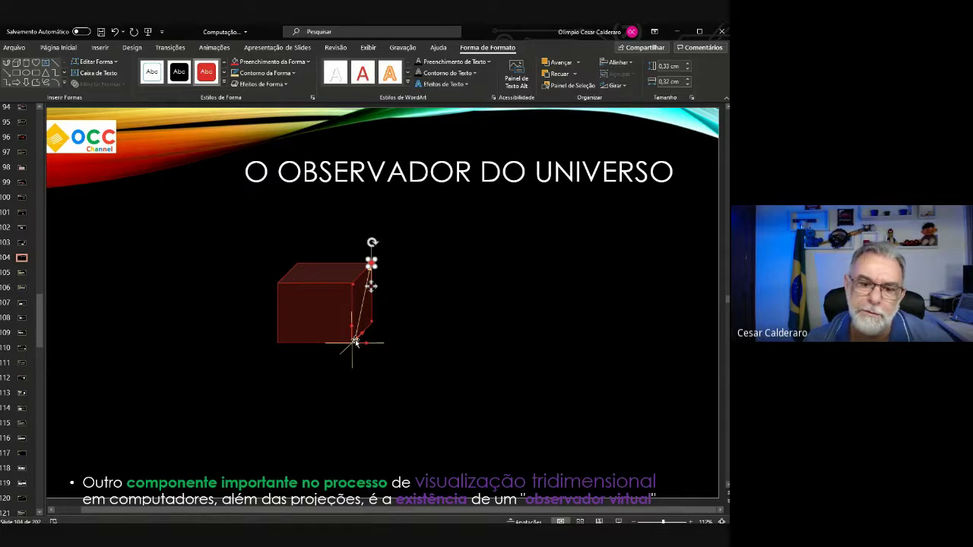
{"action": "left_click", "coordinate": [355, 342]}
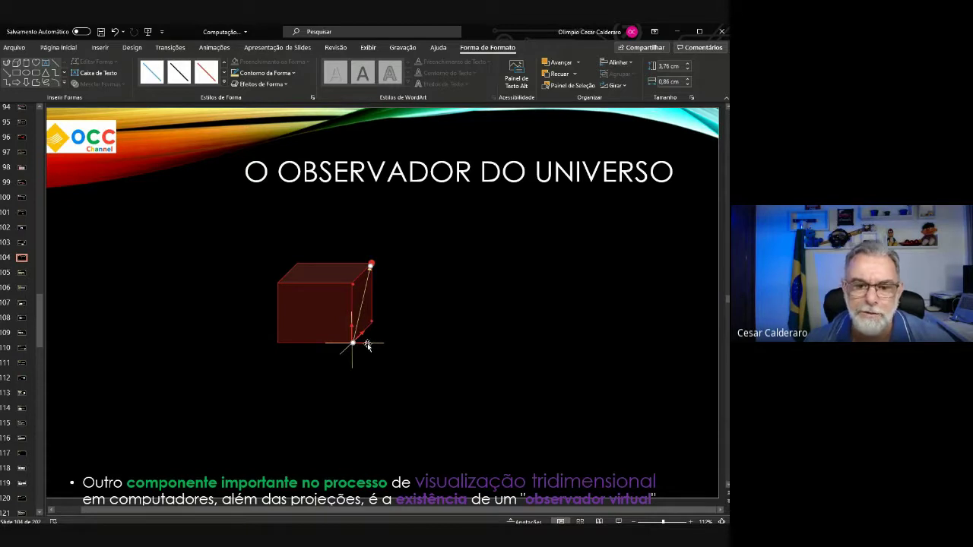
{"action": "left_click", "coordinate": [334, 320]}
{"action": "left_click_drag", "start_coordinate": [306, 308], "coordinate": [341, 312]}
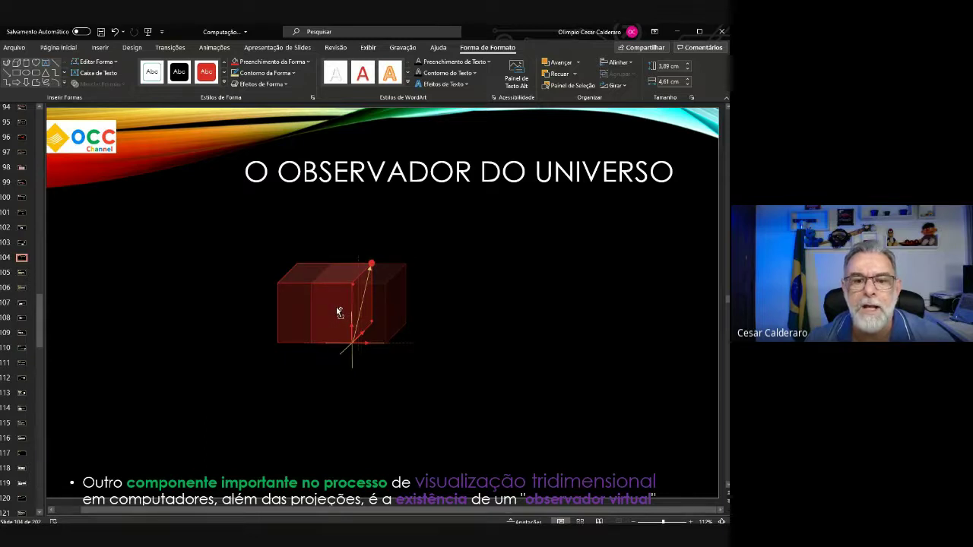
Change the fill colour of the copied cube
{"action": "left_click", "coordinate": [484, 308]}
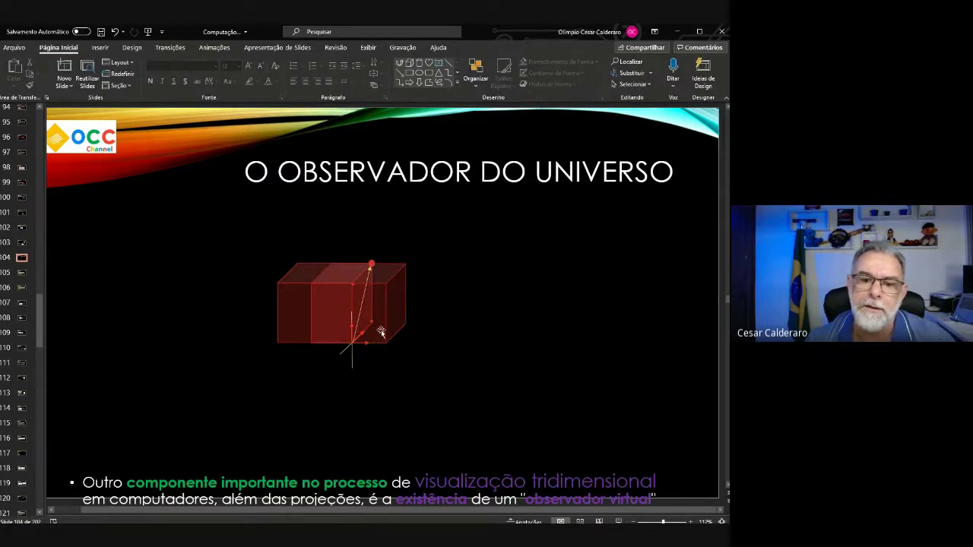
{"action": "left_click", "coordinate": [371, 265]}
{"action": "left_click", "coordinate": [392, 286]}
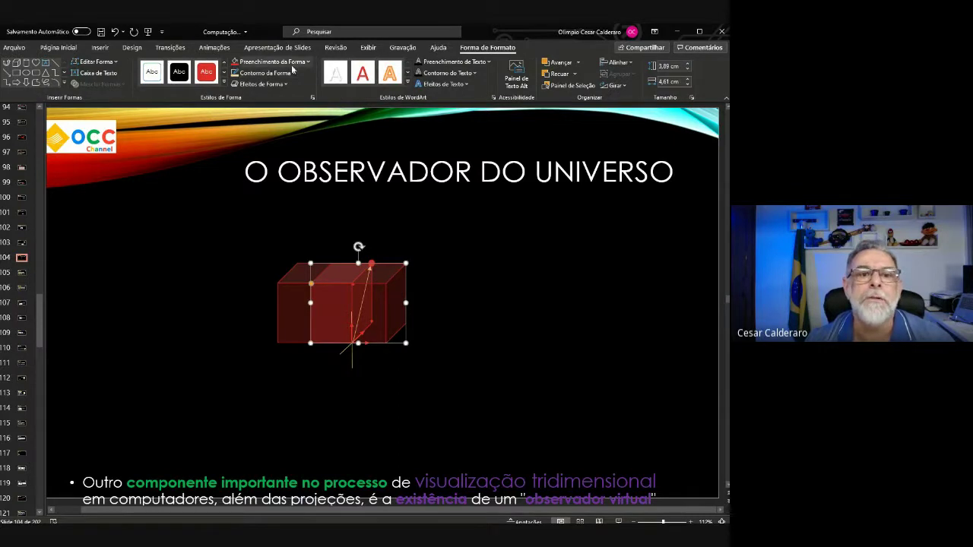
{"action": "left_click", "coordinate": [310, 63]}
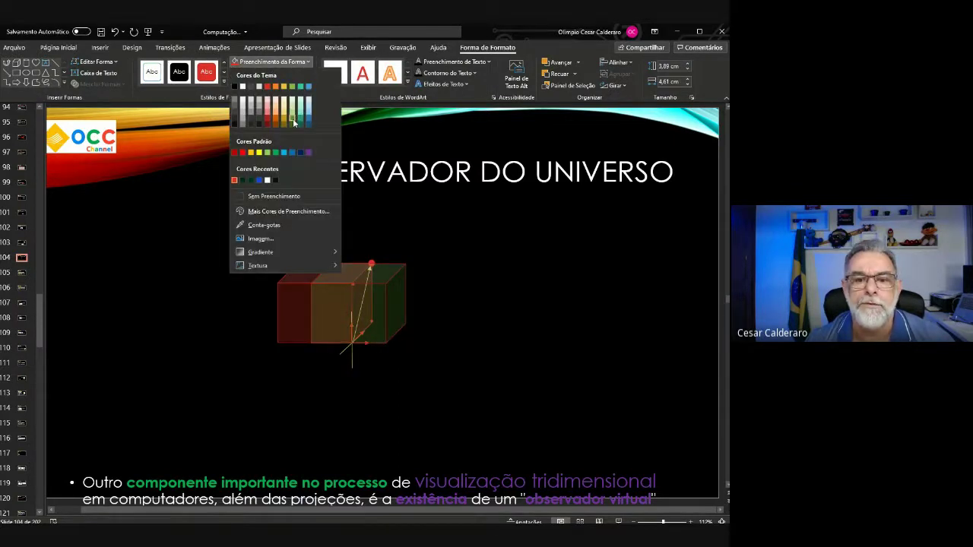
{"action": "left_click", "coordinate": [293, 119]}
{"action": "left_click", "coordinate": [516, 217]}
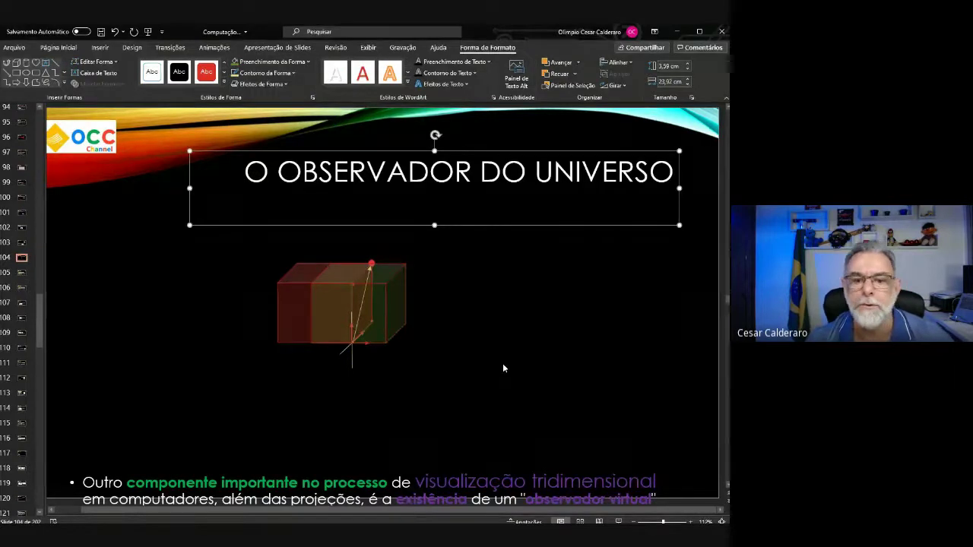
Move the copied corner point down-right onto the copy's top corner and fill it green
{"action": "left_click", "coordinate": [371, 263]}
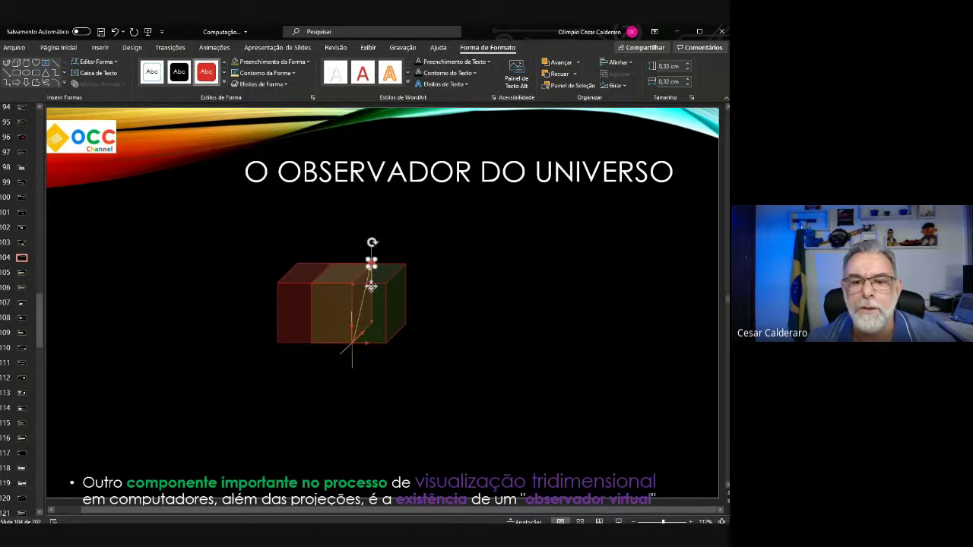
{"action": "left_click_drag", "start_coordinate": [371, 287], "coordinate": [406, 292]}
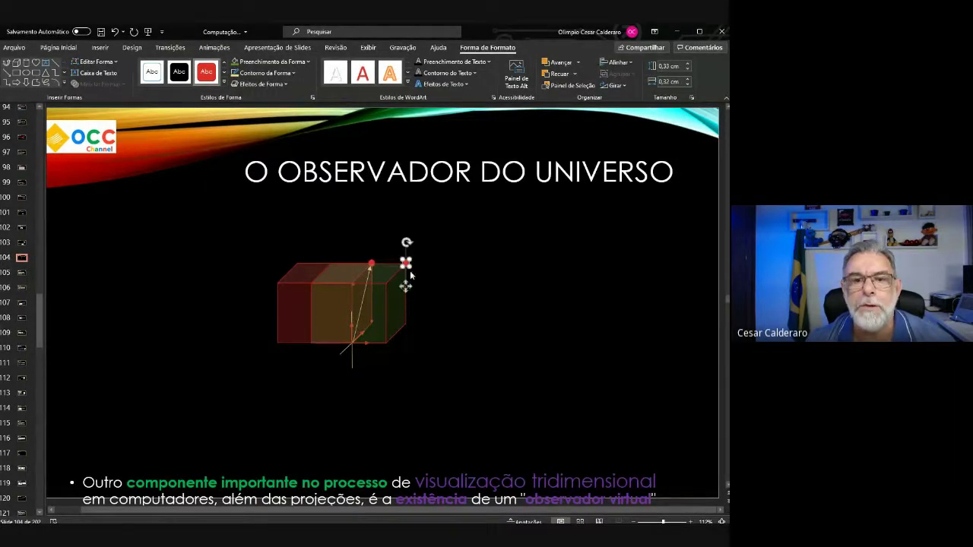
{"action": "left_click", "coordinate": [235, 64]}
{"action": "left_click", "coordinate": [473, 241]}
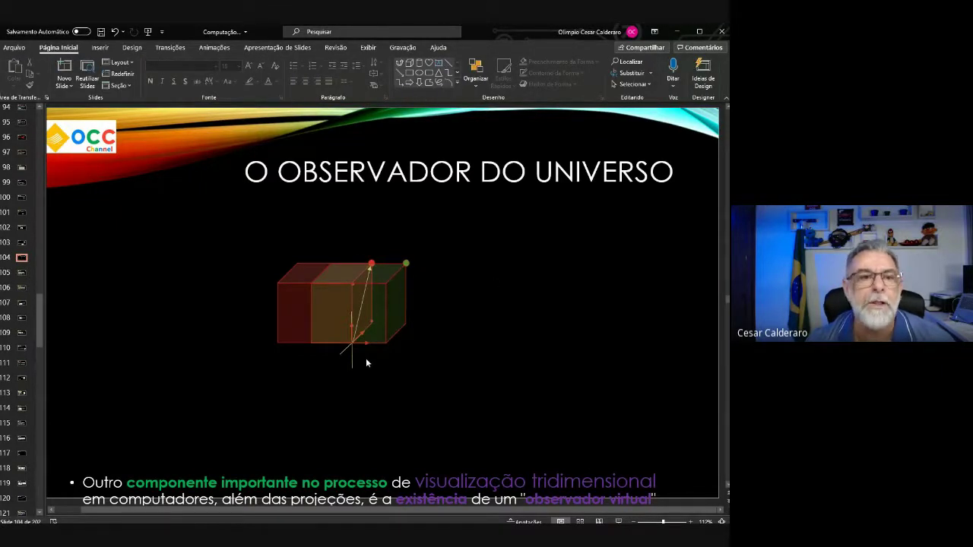
{"action": "left_click", "coordinate": [402, 72]}
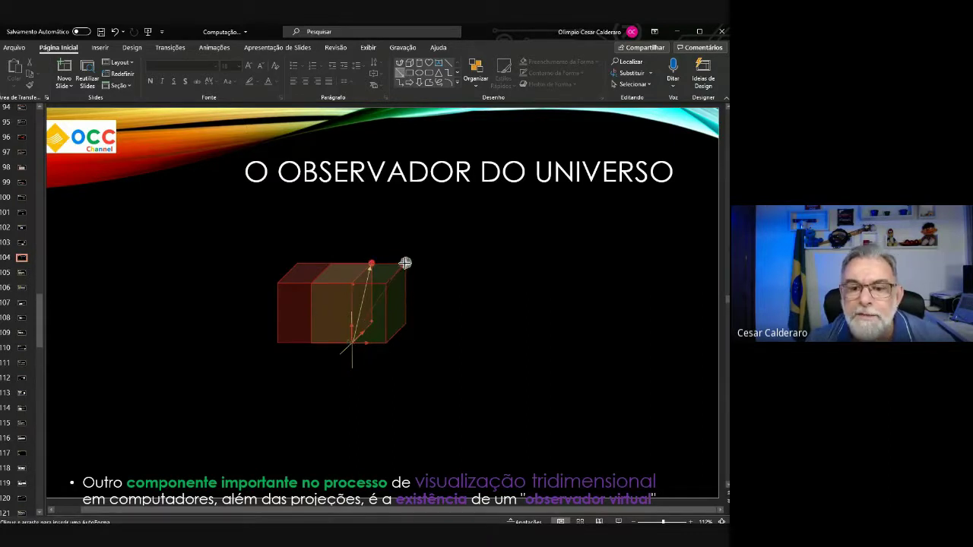
Draw a green line from the top-right point to the cube's bottom corner and thicken its weight
{"action": "left_click_drag", "start_coordinate": [406, 262], "coordinate": [348, 343]}
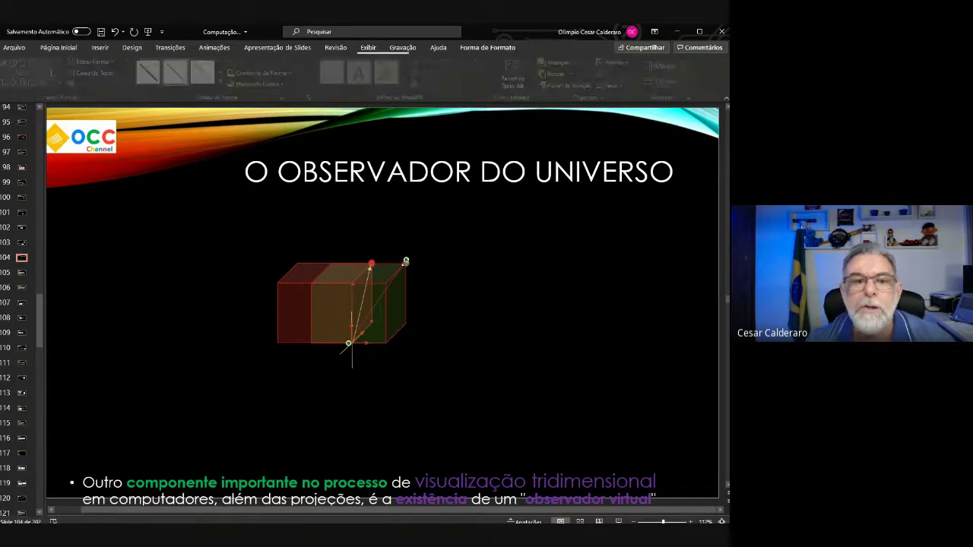
{"action": "left_click", "coordinate": [296, 70]}
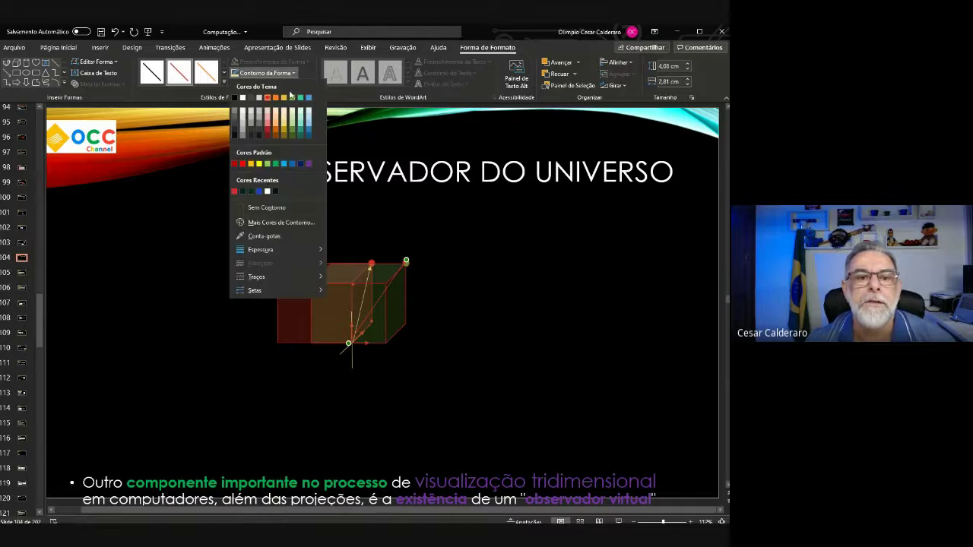
{"action": "left_click", "coordinate": [291, 73]}
{"action": "left_click", "coordinate": [291, 73]}
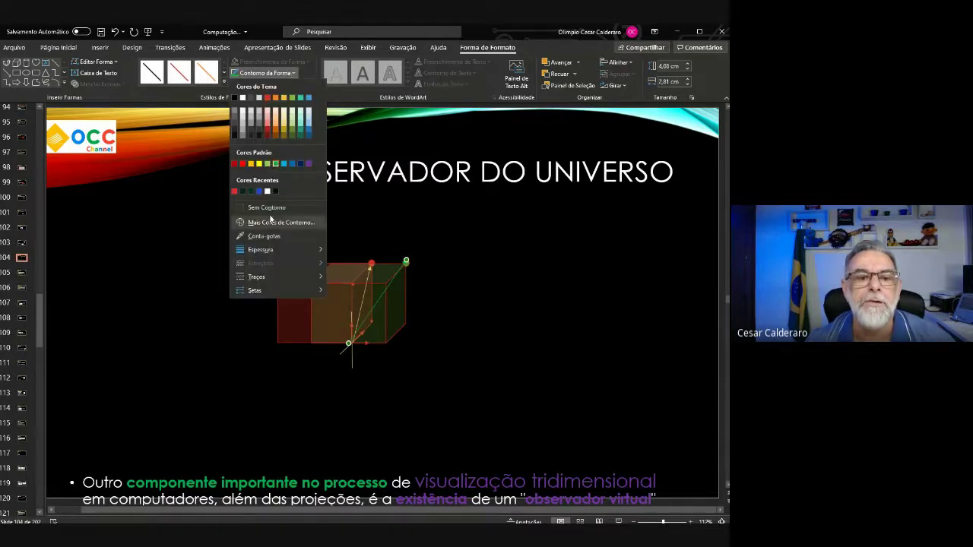
{"action": "mouse_move", "coordinate": [258, 251]}
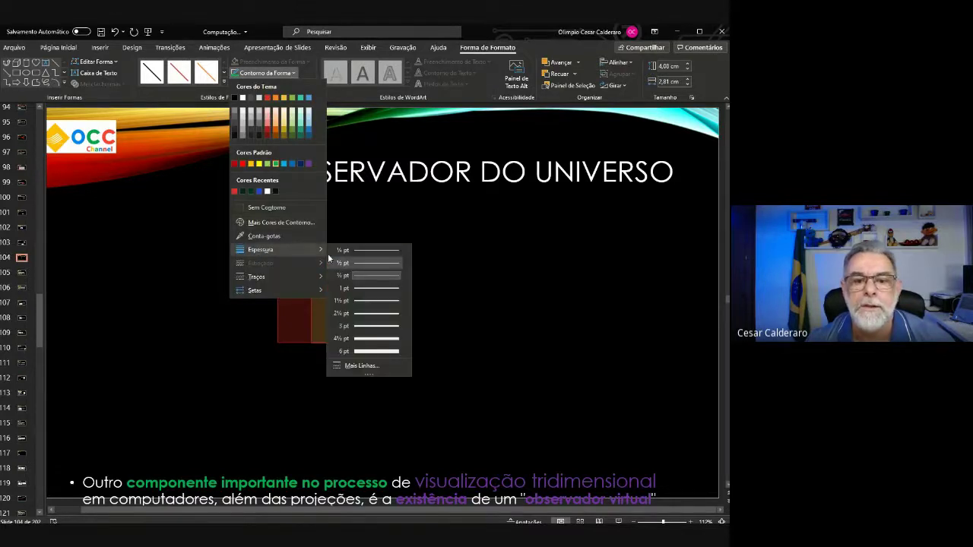
{"action": "left_click", "coordinate": [364, 304]}
{"action": "left_click", "coordinate": [522, 319]}
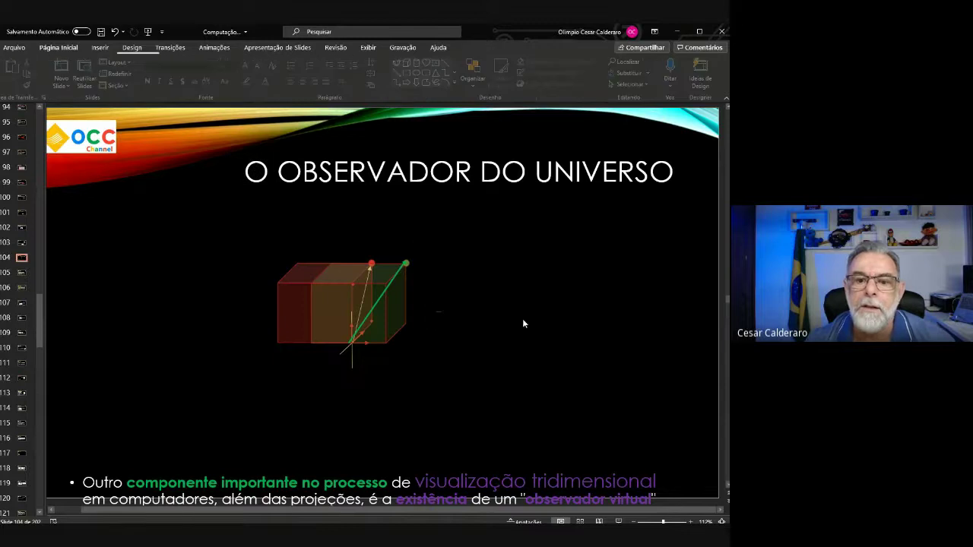
{"action": "left_click", "coordinate": [349, 342]}
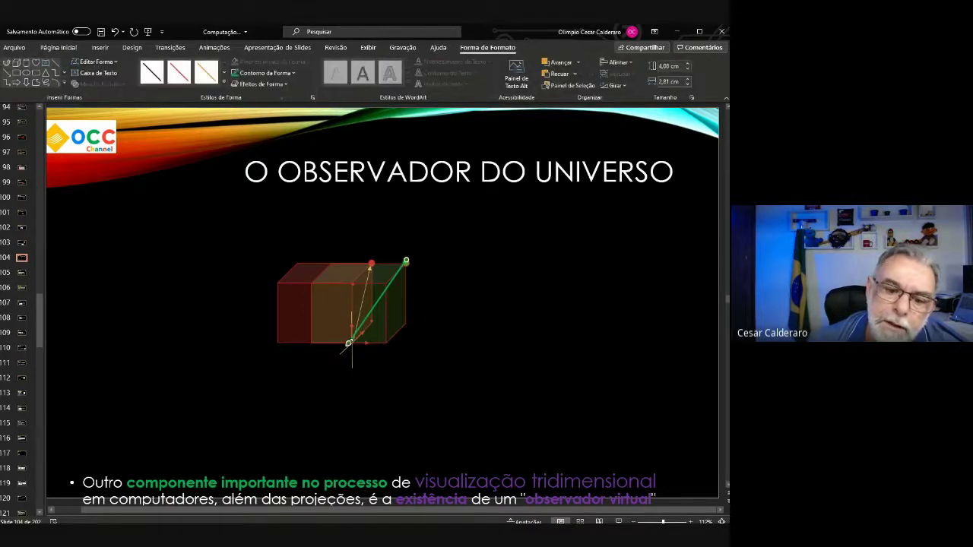
{"action": "left_click", "coordinate": [355, 344]}
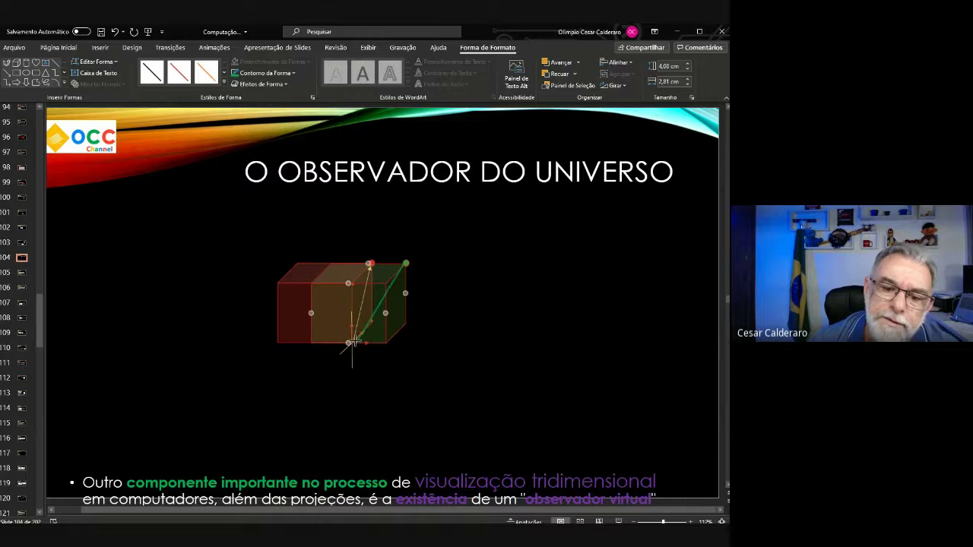
{"action": "left_click", "coordinate": [355, 344]}
Drag the green point and line's top end far right, keeping the lower end on the cube's bottom corner
{"action": "left_click", "coordinate": [468, 340]}
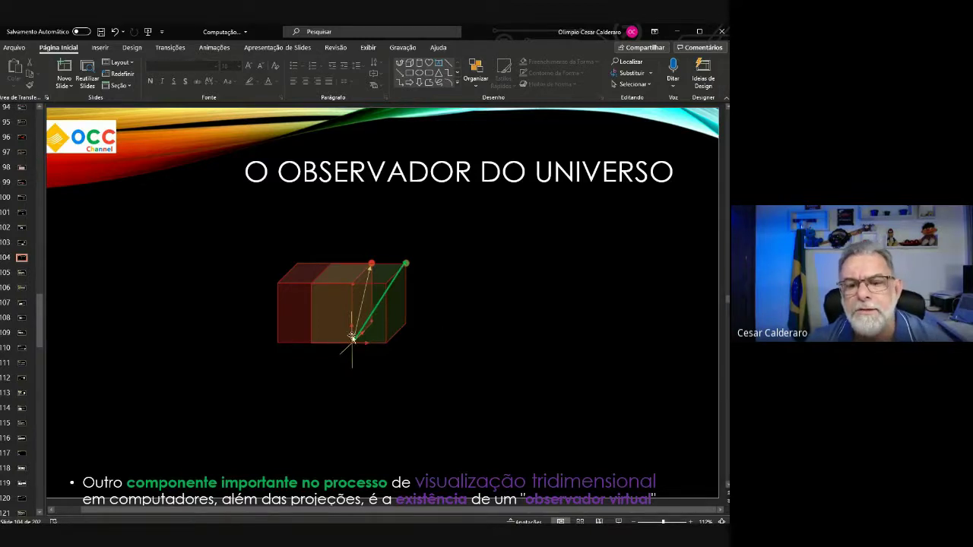
{"action": "left_click", "coordinate": [401, 271]}
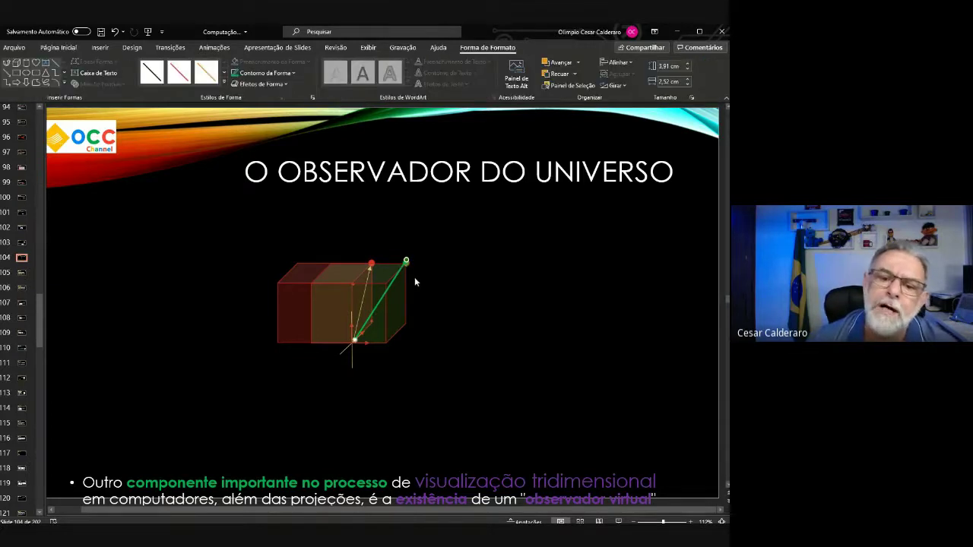
{"action": "left_click_drag", "start_coordinate": [406, 261], "coordinate": [405, 265]}
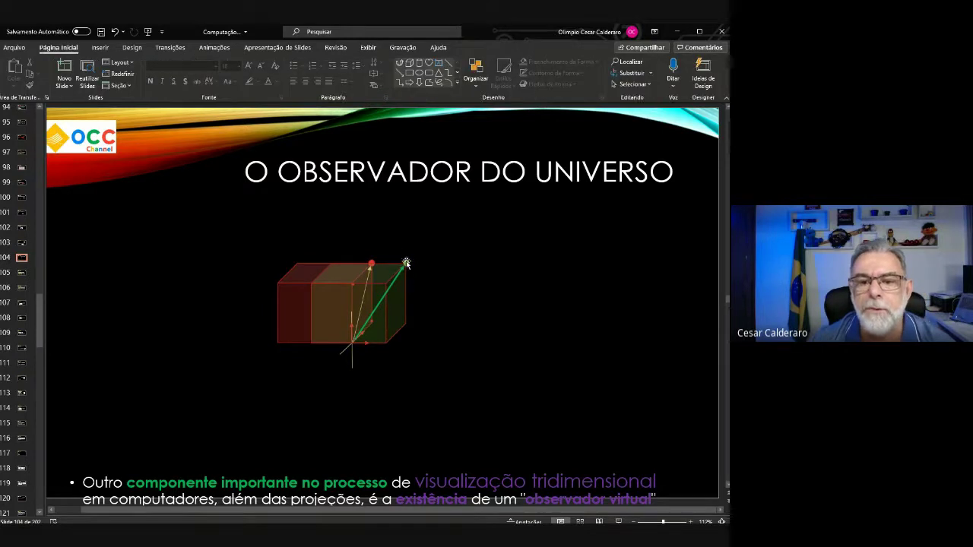
{"action": "mouse_move", "coordinate": [407, 266]}
{"action": "left_mouse_down"}
{"action": "mouse_move", "coordinate": [474, 274]}
{"action": "mouse_move", "coordinate": [527, 261]}
{"action": "left_mouse_up"}
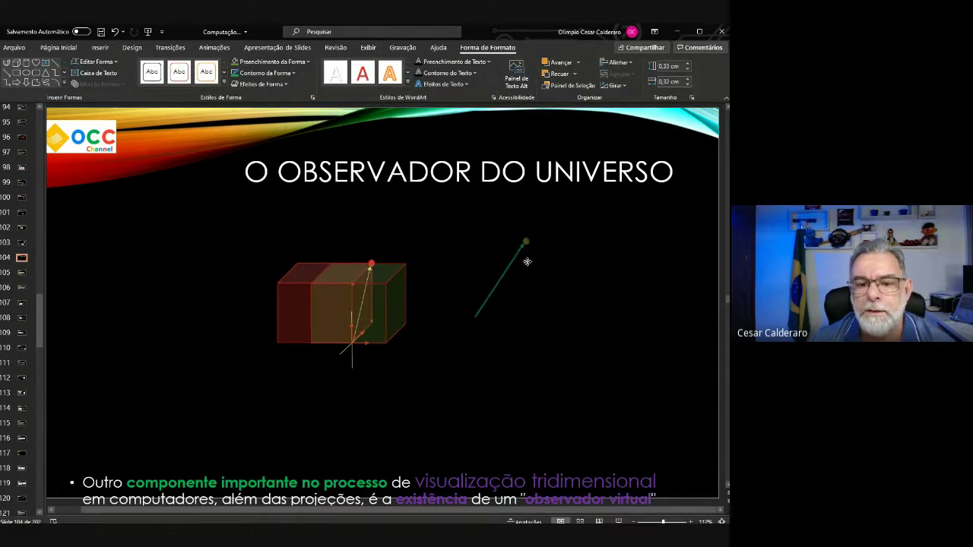
{"action": "left_click", "coordinate": [476, 318]}
{"action": "left_click_drag", "start_coordinate": [473, 317], "coordinate": [348, 344]}
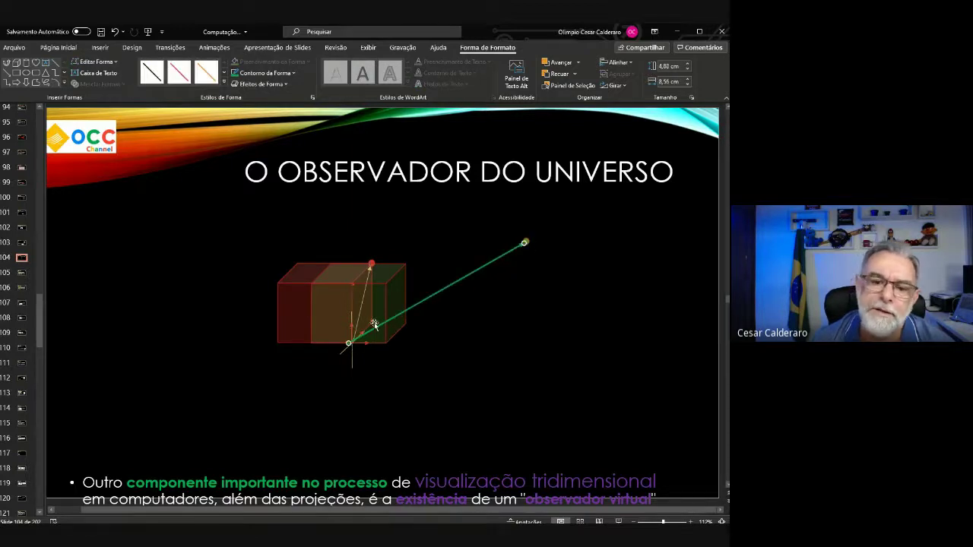
{"action": "left_click", "coordinate": [390, 304]}
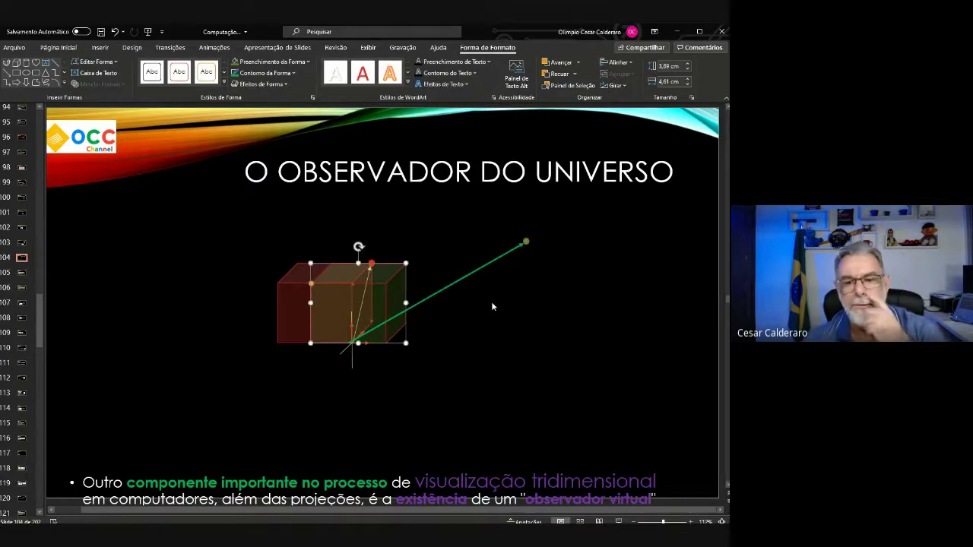
Delete the long green line and drag the green point back to the cube's top-right corner
{"action": "left_click", "coordinate": [505, 255]}
{"action": "key", "text": "Delete"}
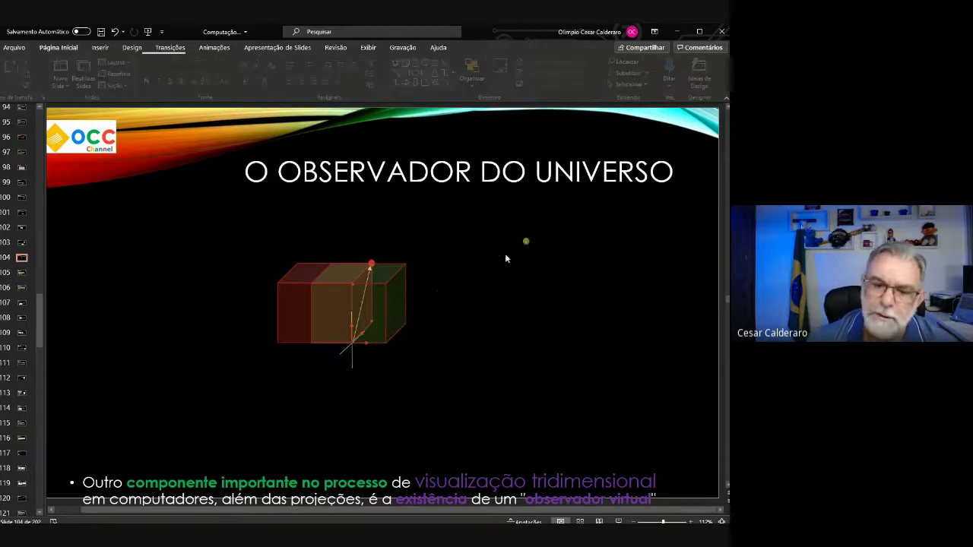
{"action": "left_click", "coordinate": [525, 241]}
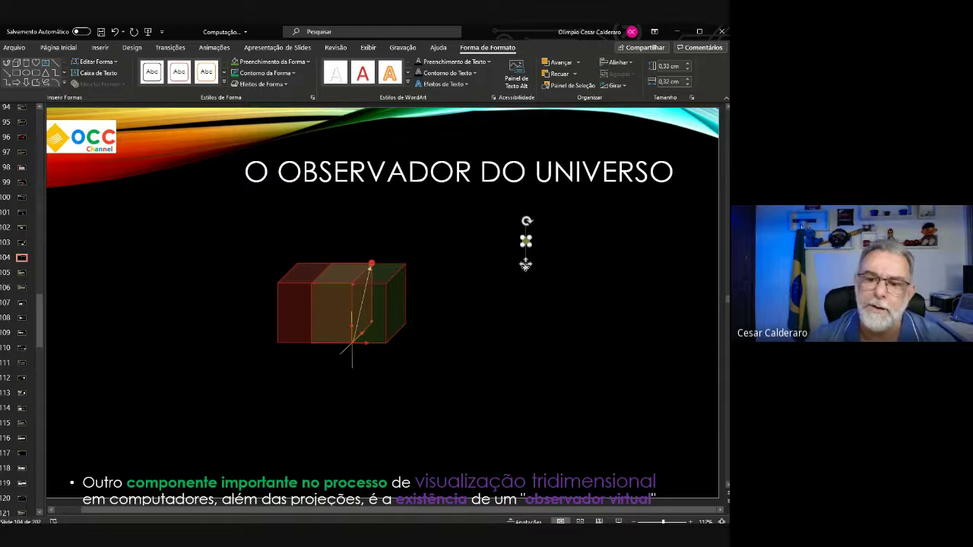
{"action": "left_click_drag", "start_coordinate": [527, 264], "coordinate": [405, 288]}
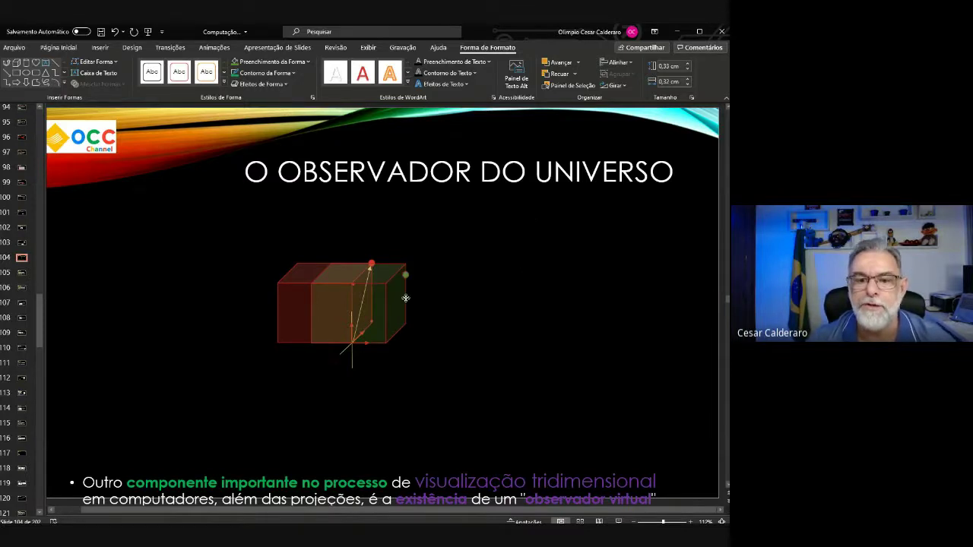
{"action": "left_click", "coordinate": [461, 326]}
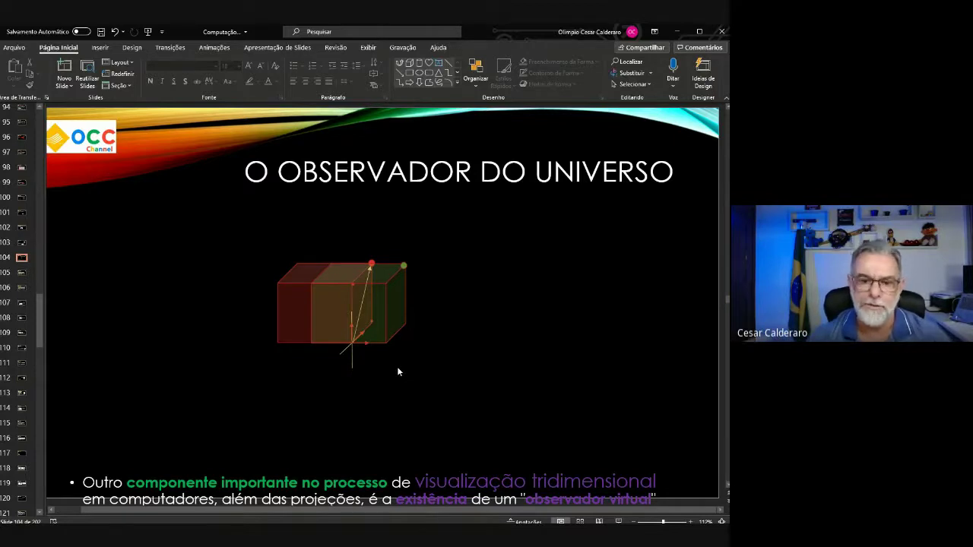
Draw a small red triangle above-right of the cube, rotate it like an arrowhead, then select all shapes
{"action": "left_click", "coordinate": [399, 73]}
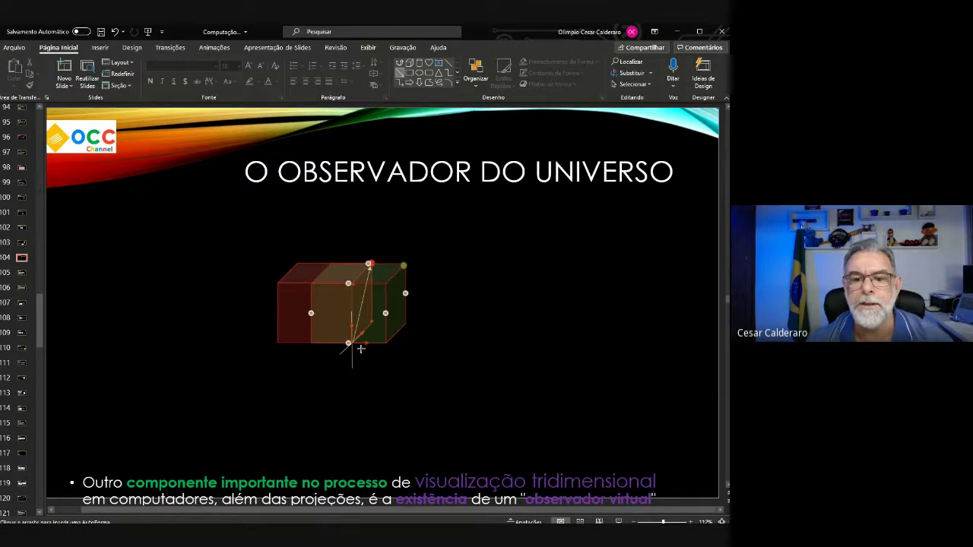
{"action": "key", "text": "Tab"}
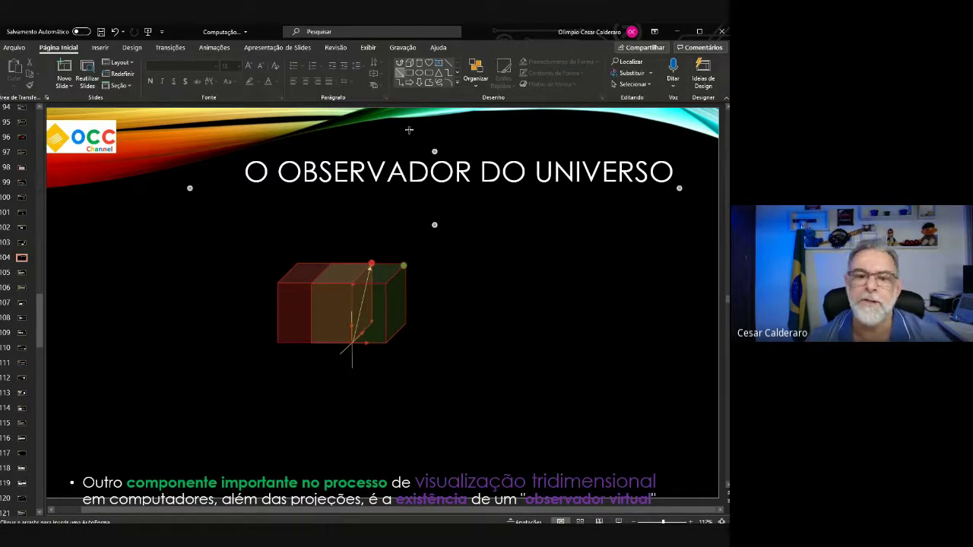
{"action": "key", "text": "Tab"}
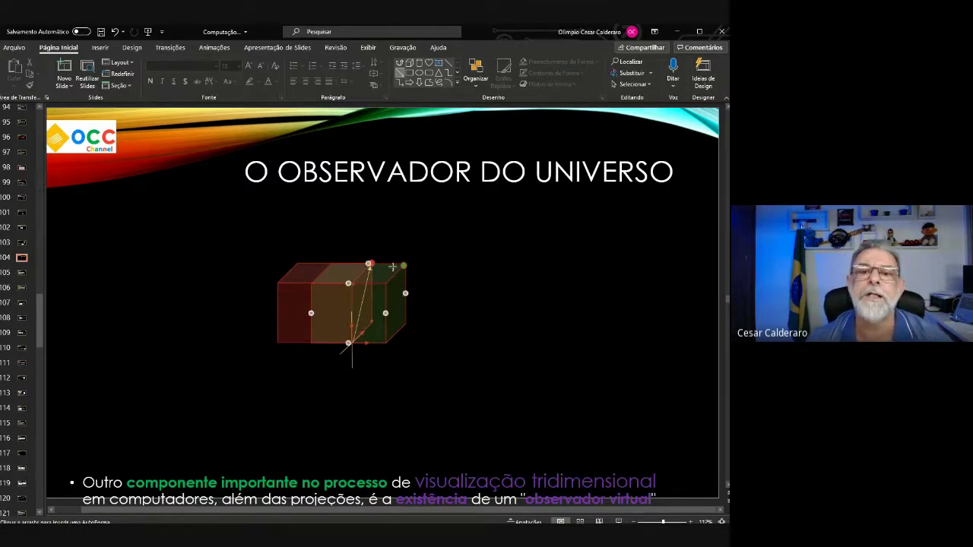
{"action": "key", "text": "shift+Tab"}
{"action": "left_click_drag", "start_coordinate": [568, 221], "coordinate": [576, 229]}
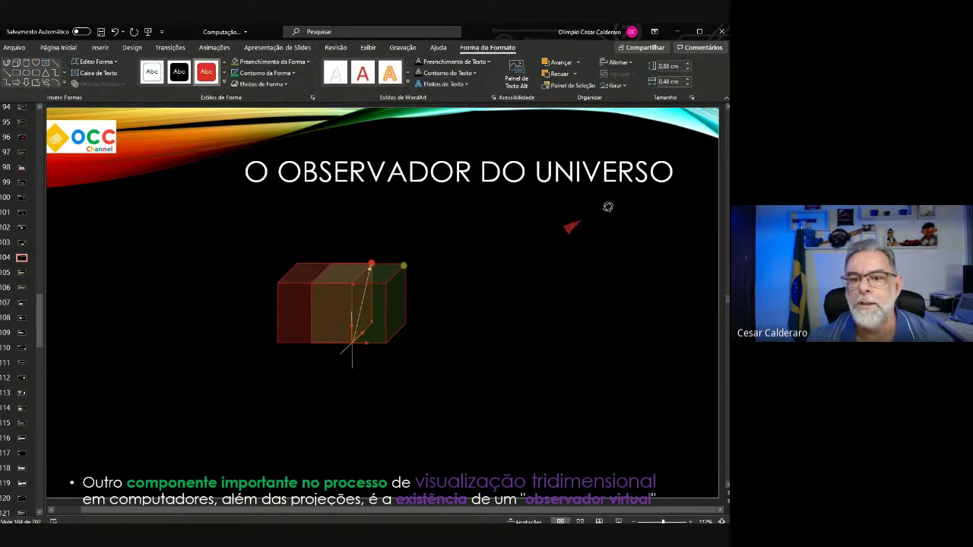
{"action": "left_click_drag", "start_coordinate": [609, 212], "coordinate": [598, 218]}
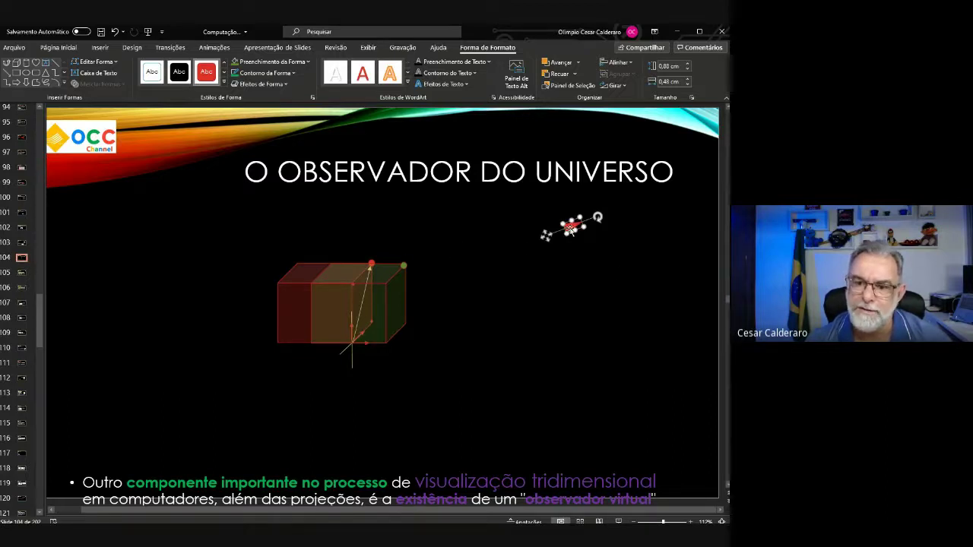
{"action": "left_click", "coordinate": [403, 266]}
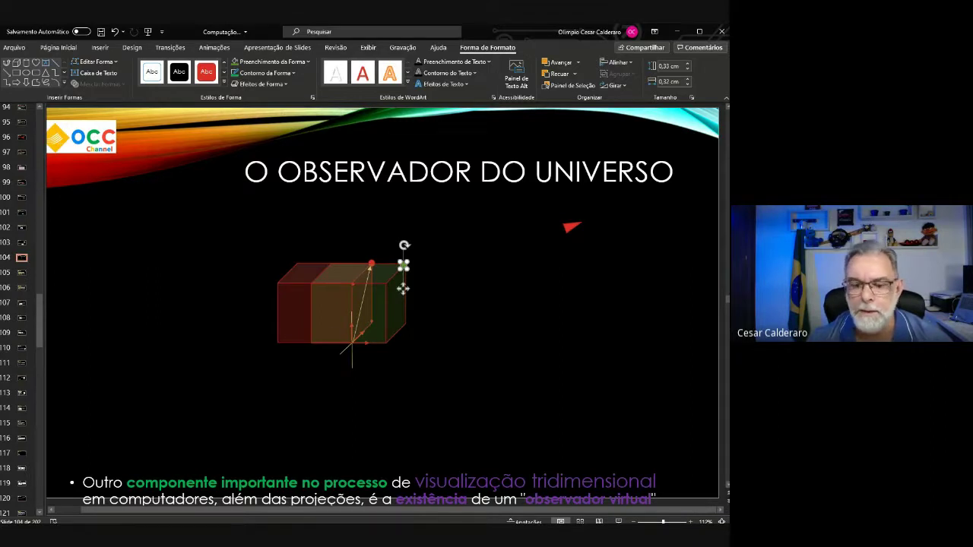
{"action": "left_click_drag", "start_coordinate": [175, 202], "coordinate": [614, 392]}
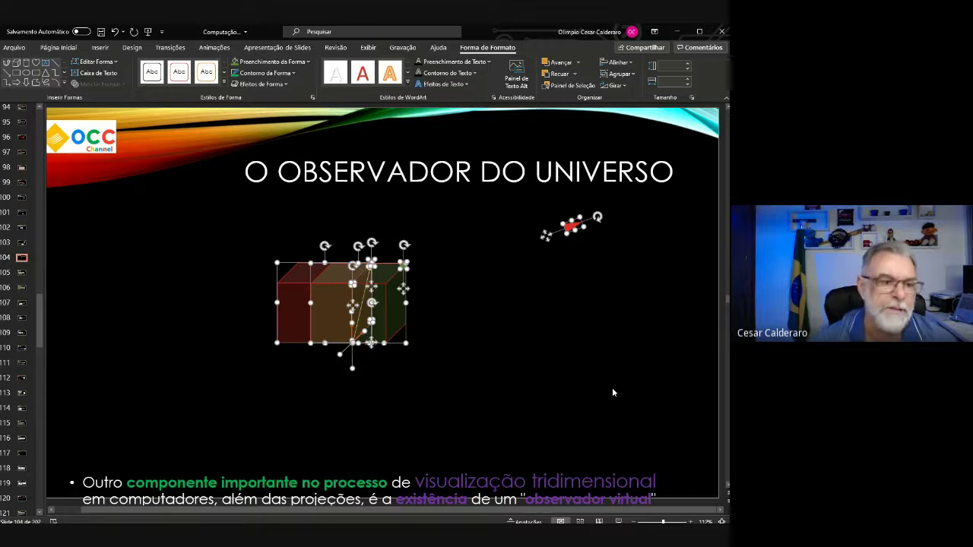
Insert a new slide after 103, delete its placeholders, and paste the cube diagram with arrow onto it
{"action": "left_click", "coordinate": [23, 249]}
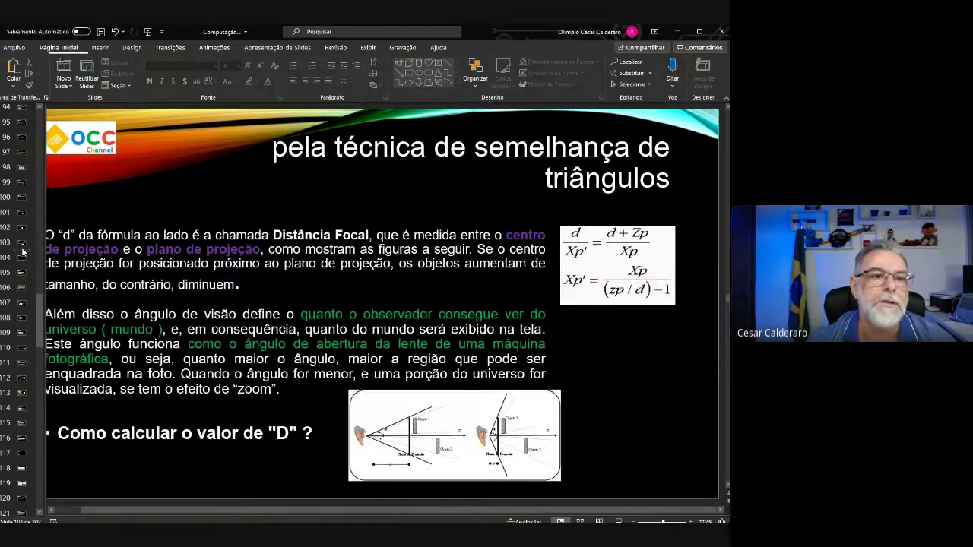
{"action": "left_click", "coordinate": [64, 72]}
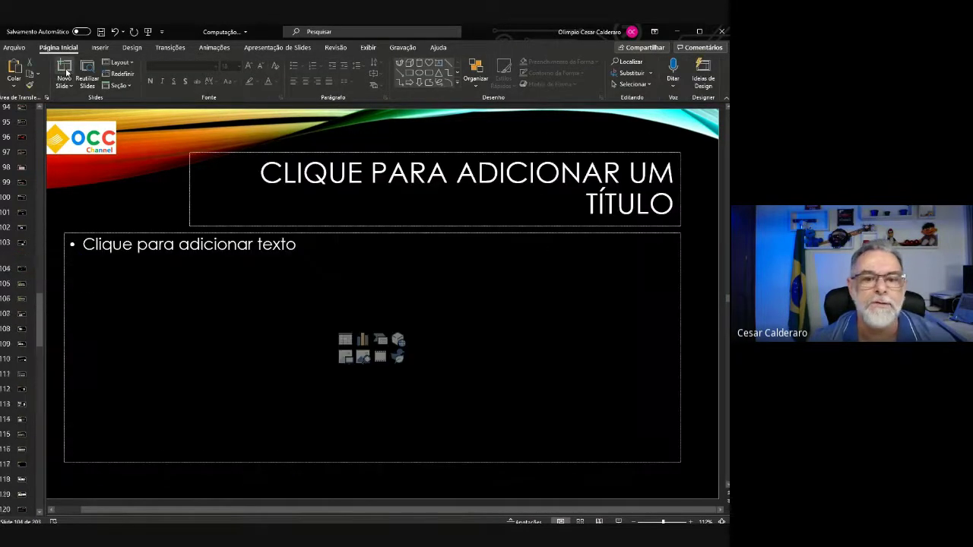
{"action": "left_click", "coordinate": [388, 232]}
{"action": "key", "text": "Delete"}
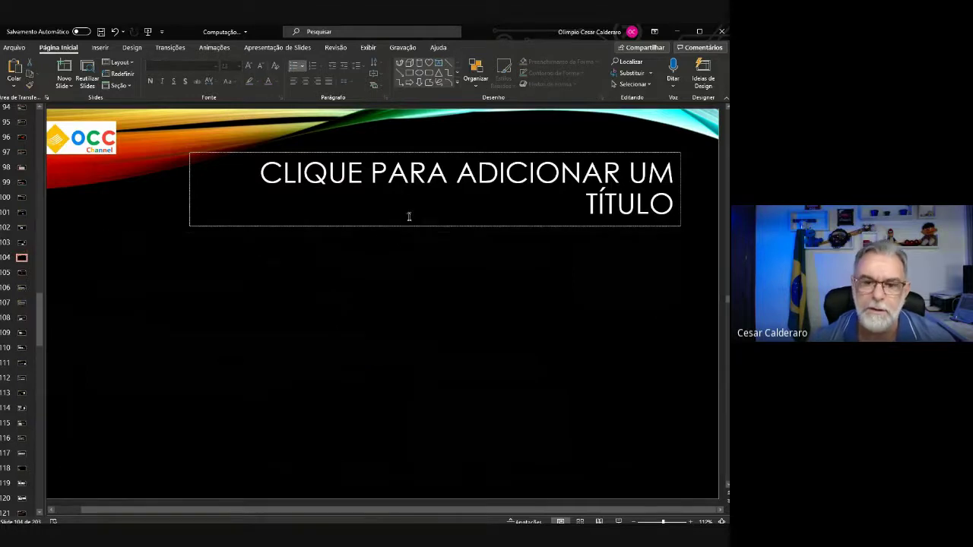
{"action": "left_click", "coordinate": [416, 227]}
{"action": "key", "text": "Delete"}
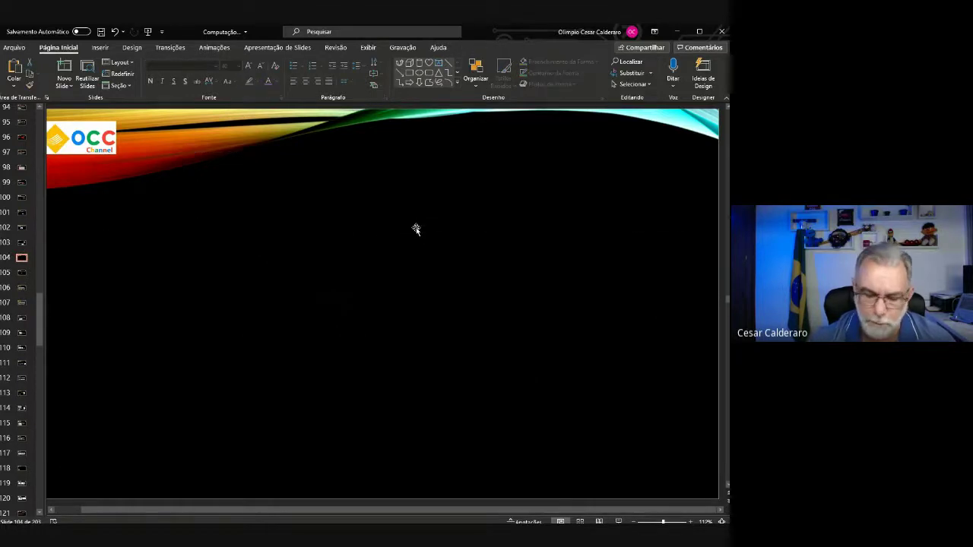
{"action": "key", "text": "ctrl+v"}
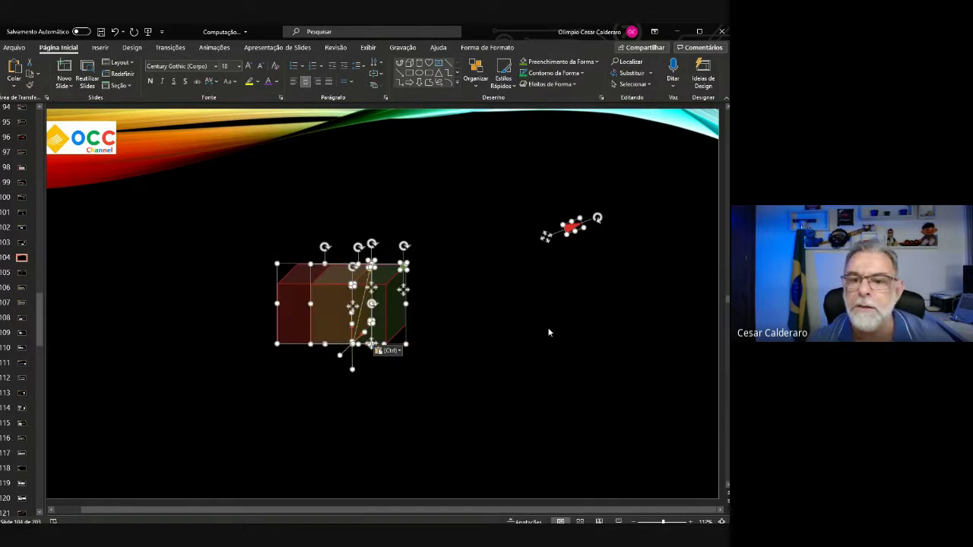
{"action": "left_click", "coordinate": [548, 332]}
{"action": "left_click", "coordinate": [14, 275]}
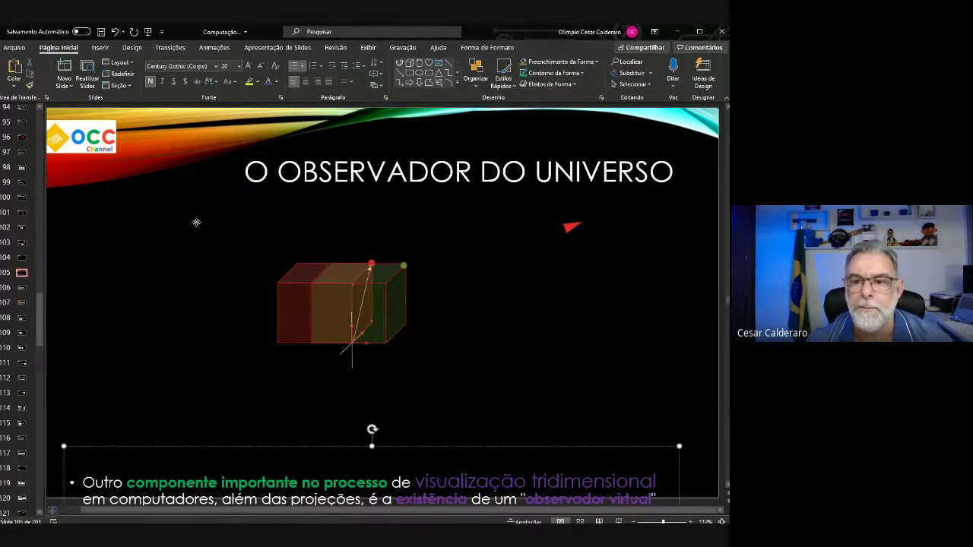
Move the 'O OBSERVADOR DO UNIVERSO' title up, delete the cube shapes, and raise the text box
{"action": "left_click_drag", "start_coordinate": [195, 220], "coordinate": [254, 185]}
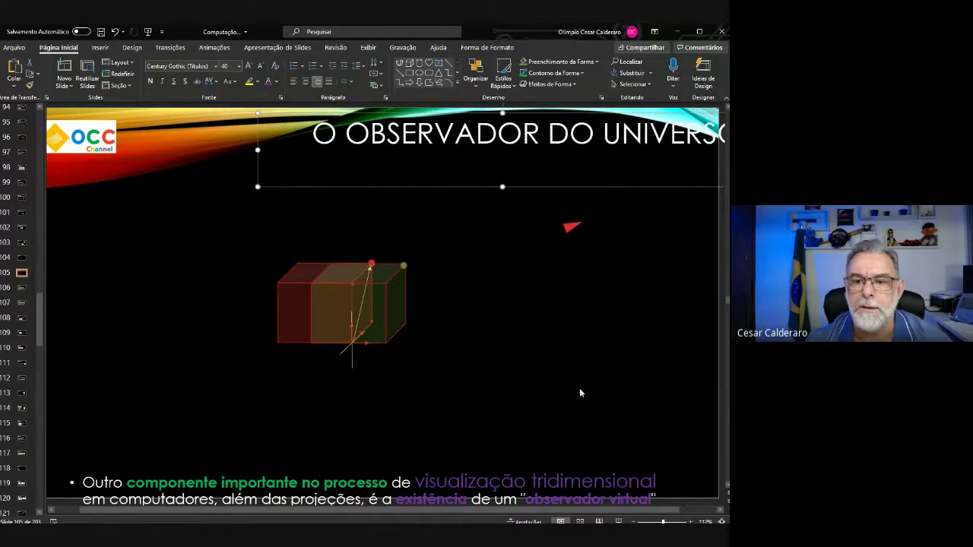
{"action": "left_click_drag", "start_coordinate": [622, 419], "coordinate": [213, 211]}
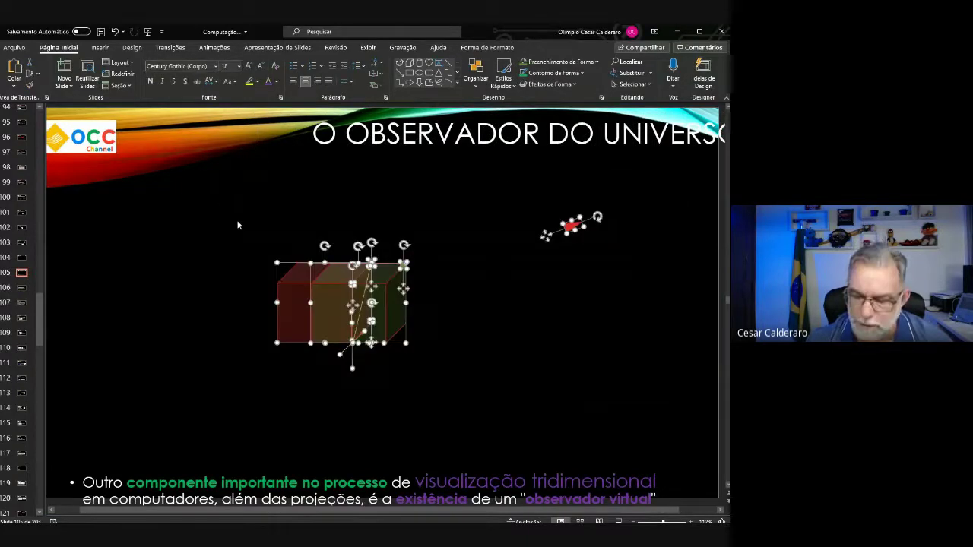
{"action": "key", "text": "Delete"}
{"action": "left_click", "coordinate": [357, 468]}
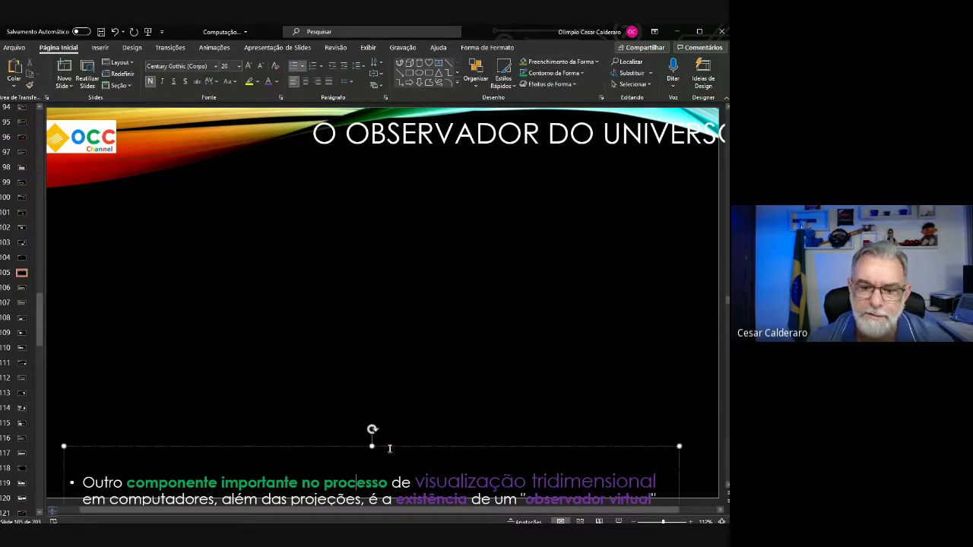
{"action": "mouse_move", "coordinate": [389, 449]}
{"action": "left_mouse_down"}
{"action": "mouse_move", "coordinate": [374, 291]}
{"action": "mouse_move", "coordinate": [399, 185]}
{"action": "left_mouse_up"}
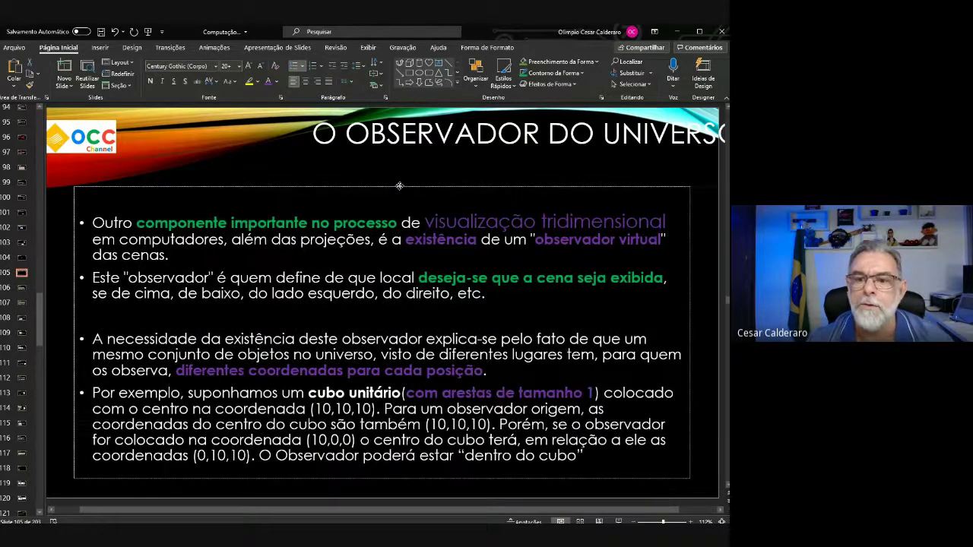
Highlight the phrases 'observador virtual' and 'com arestas de tamanho 1', then go to slide 106
{"action": "left_click_drag", "start_coordinate": [661, 241], "coordinate": [535, 240]}
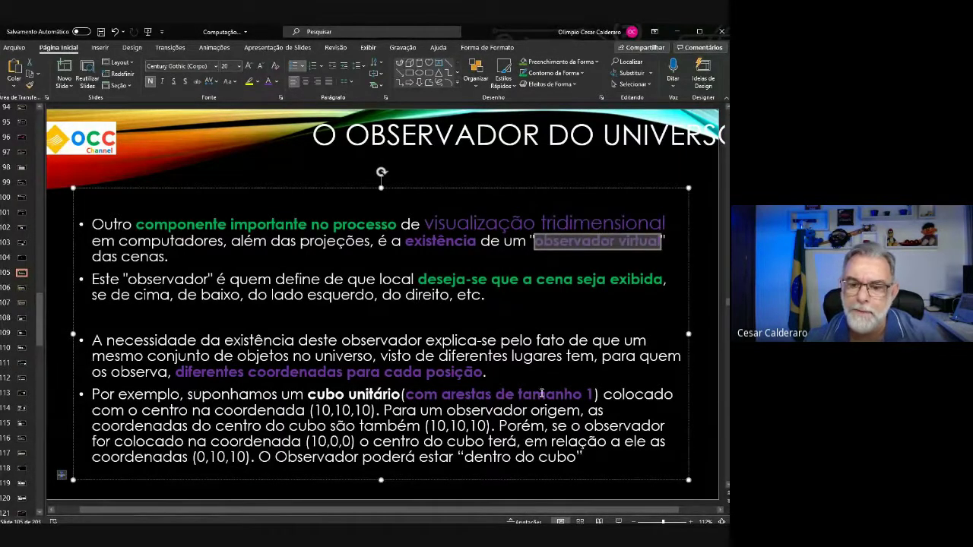
{"action": "left_click_drag", "start_coordinate": [594, 394], "coordinate": [405, 395]}
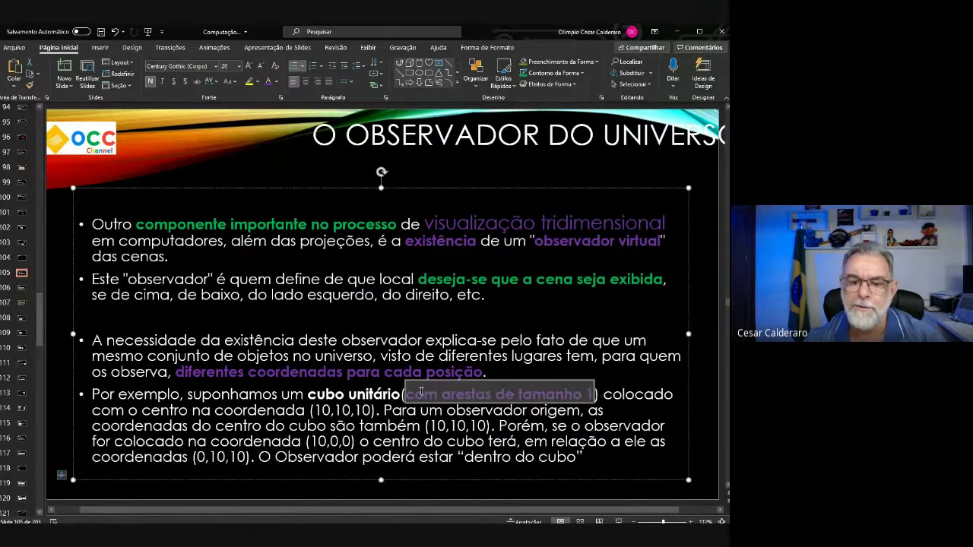
{"action": "left_click", "coordinate": [22, 287]}
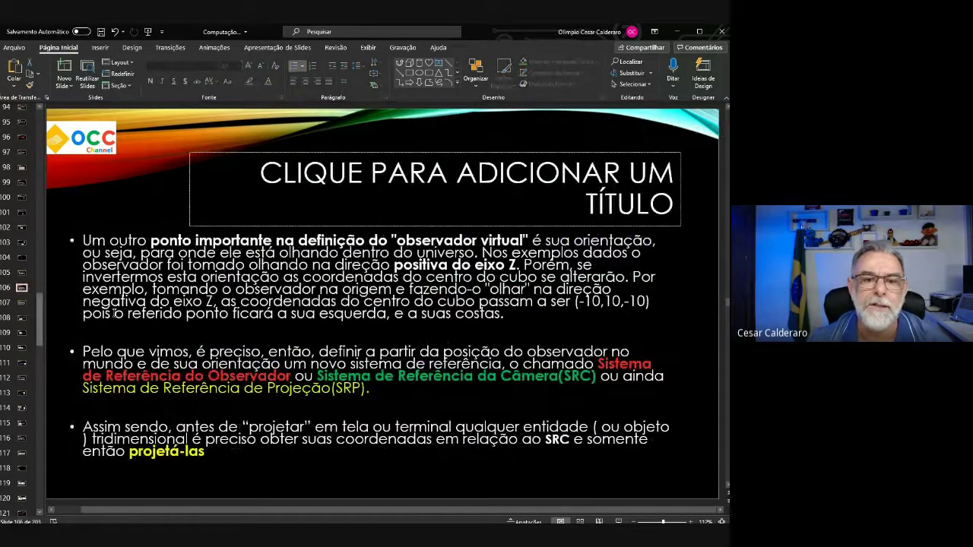
Review the phrases 'orientação, ou seja', 'olhando dentro do universo' and 'positiva do eixo Z', then return to slide 104
{"action": "left_click", "coordinate": [485, 227]}
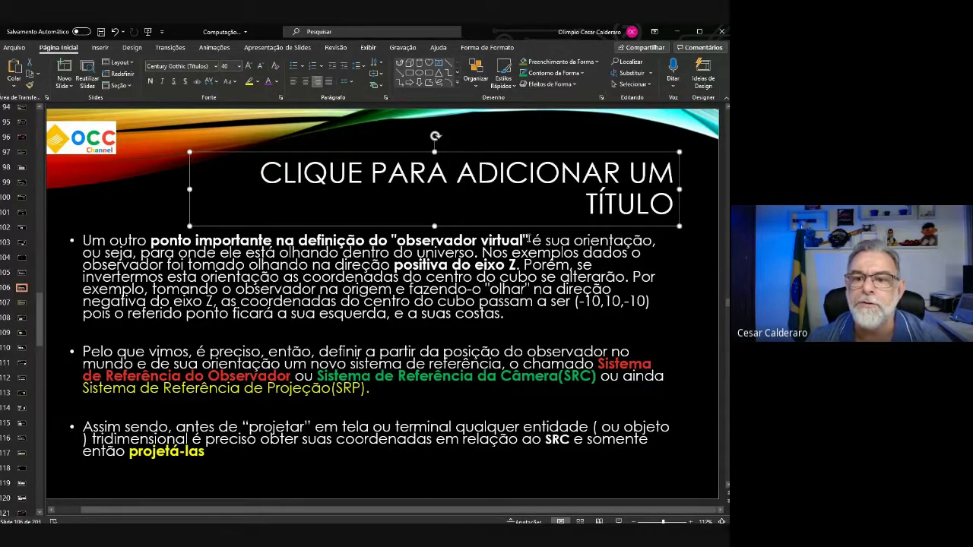
{"action": "left_click_drag", "start_coordinate": [575, 241], "coordinate": [136, 253]}
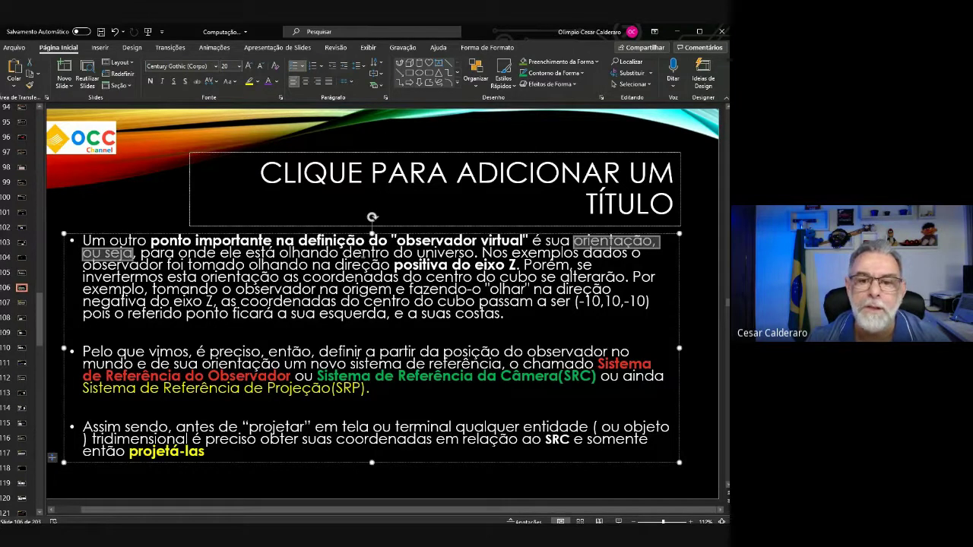
{"action": "left_click_drag", "start_coordinate": [475, 253], "coordinate": [342, 254]}
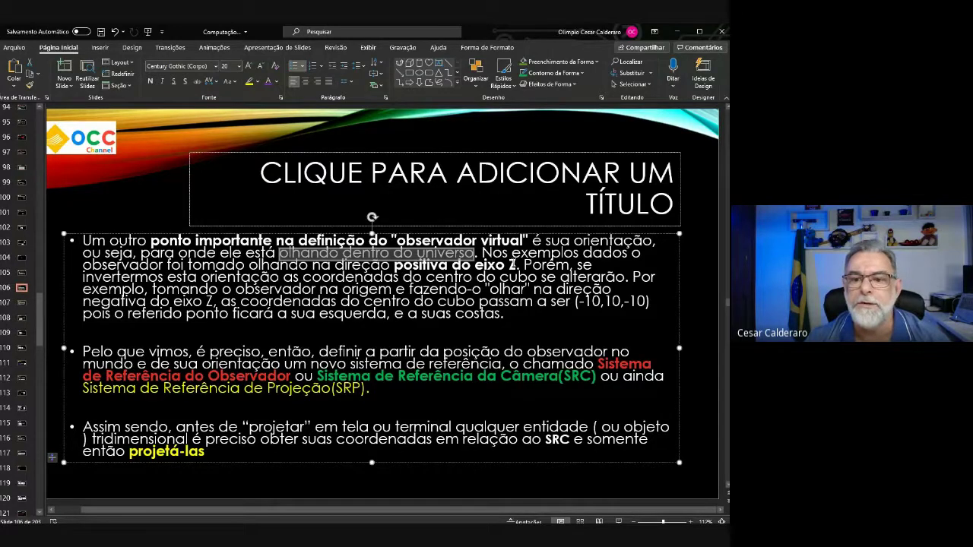
{"action": "left_click_drag", "start_coordinate": [517, 264], "coordinate": [394, 264]}
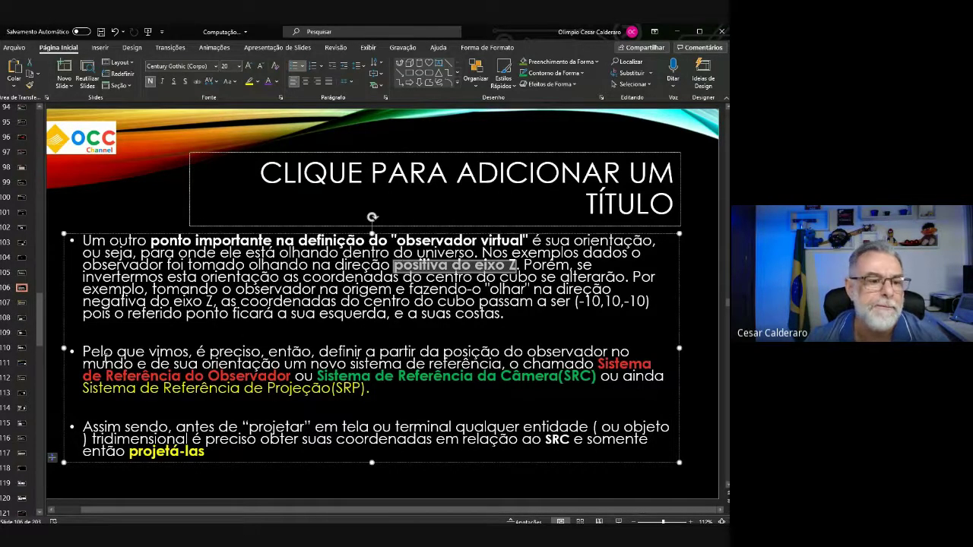
{"action": "left_click", "coordinate": [21, 259]}
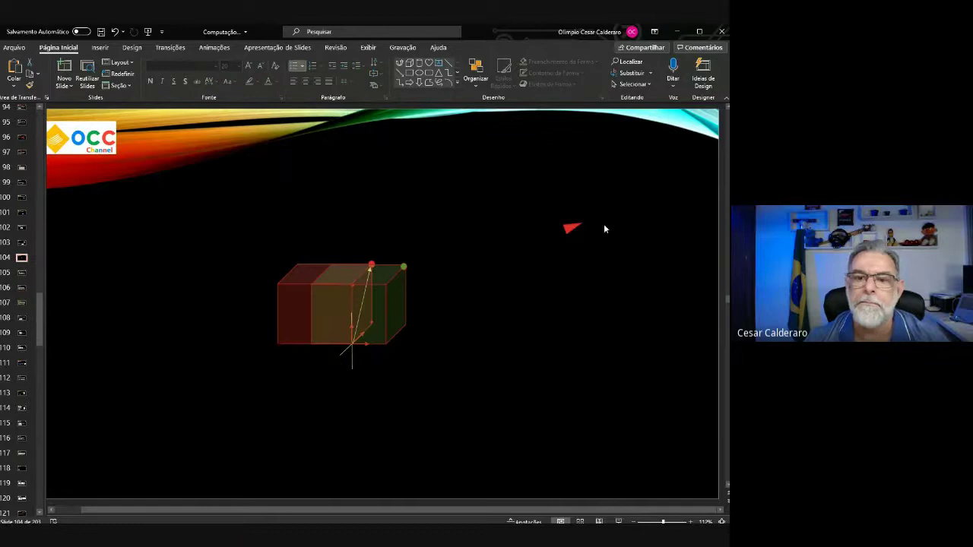
Rotate the red arrowhead to point up, place it above the cube, and draw its line
{"action": "left_click", "coordinate": [575, 228]}
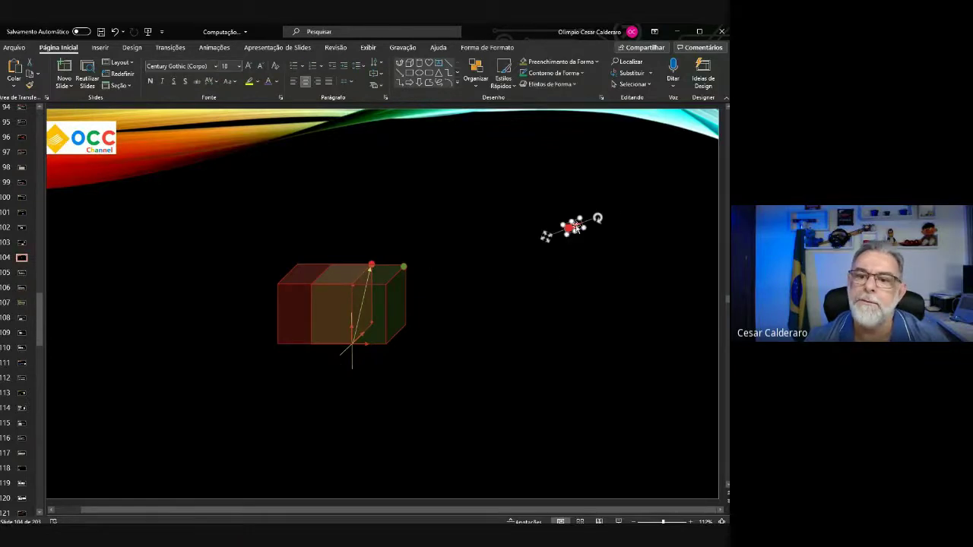
{"action": "left_click_drag", "start_coordinate": [598, 218], "coordinate": [577, 202]}
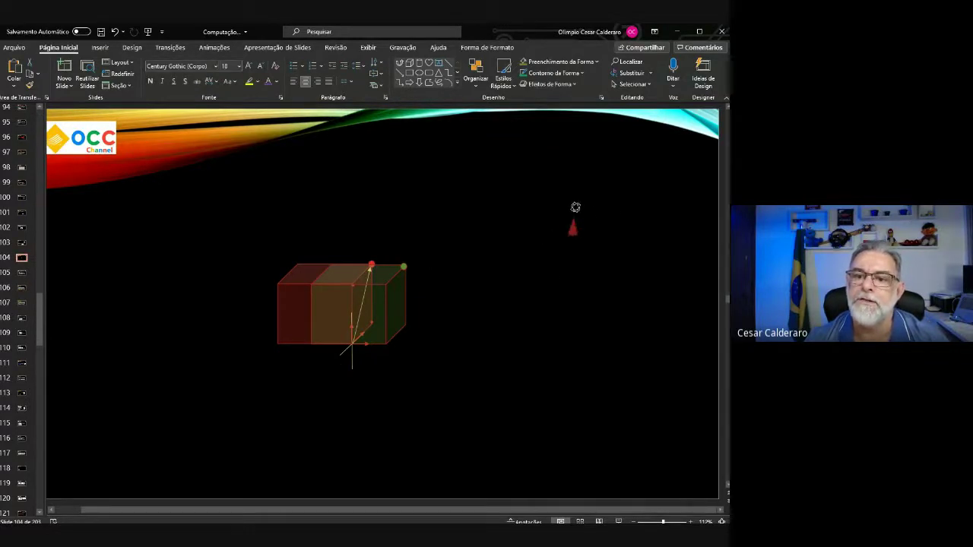
{"action": "left_click_drag", "start_coordinate": [568, 254], "coordinate": [386, 176]}
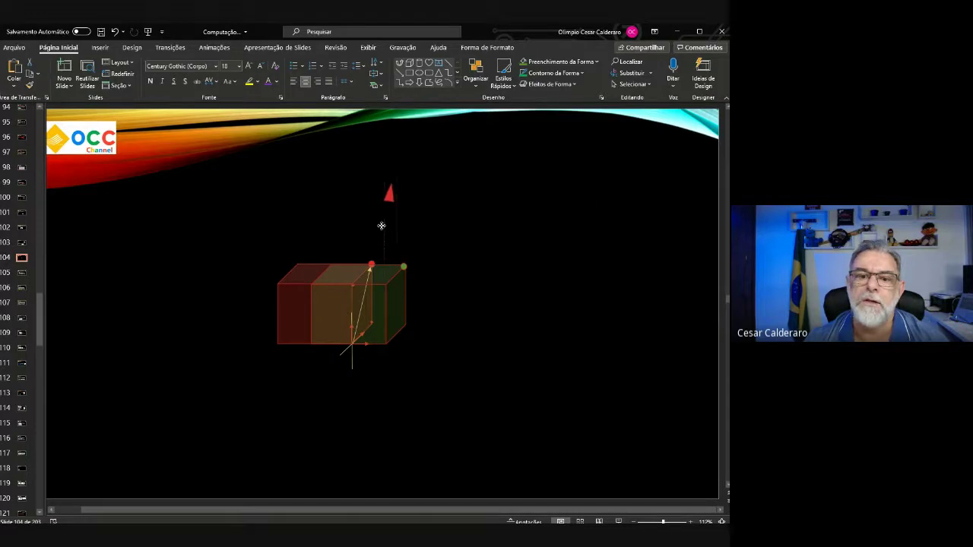
{"action": "left_click", "coordinate": [398, 74]}
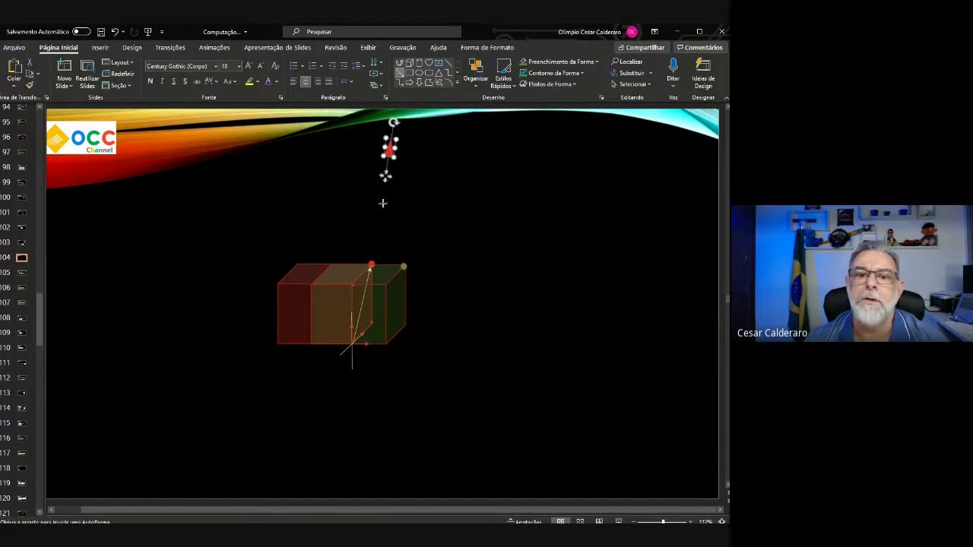
{"action": "left_click_drag", "start_coordinate": [384, 184], "coordinate": [372, 231]}
{"action": "left_click", "coordinate": [473, 212]}
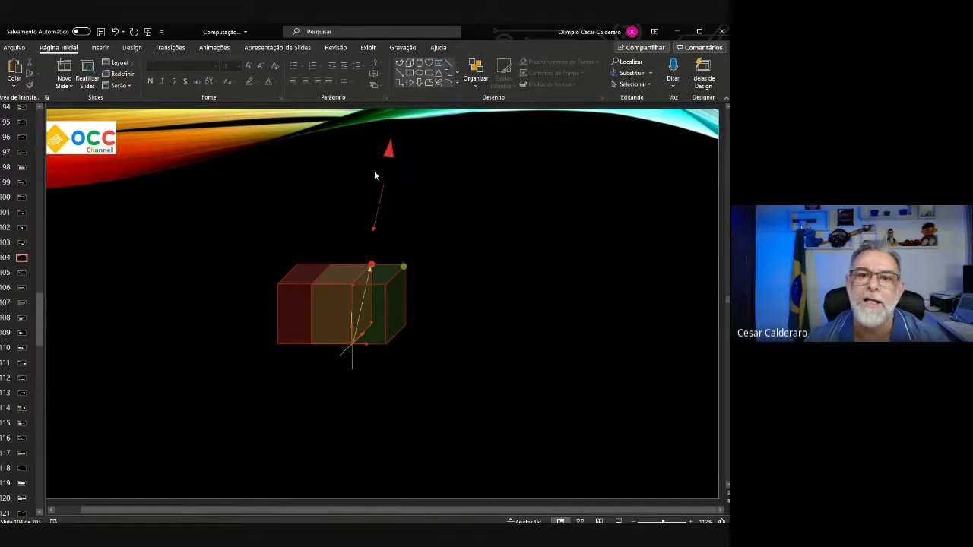
Copy the arrowhead to the right of the cube, turn it sideways, and draw its line
{"action": "mouse_move", "coordinate": [384, 155]}
{"action": "left_mouse_down", "text": "ctrl"}
{"action": "mouse_move", "coordinate": [608, 284]}
{"action": "mouse_move", "coordinate": [571, 292]}
{"action": "left_mouse_up", "text": "ctrl"}
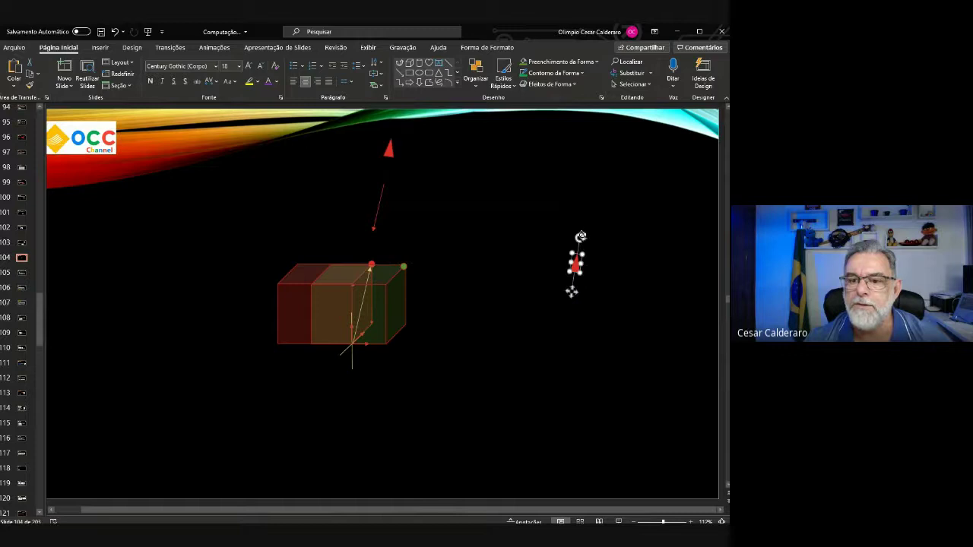
{"action": "left_click_drag", "start_coordinate": [581, 236], "coordinate": [601, 256]}
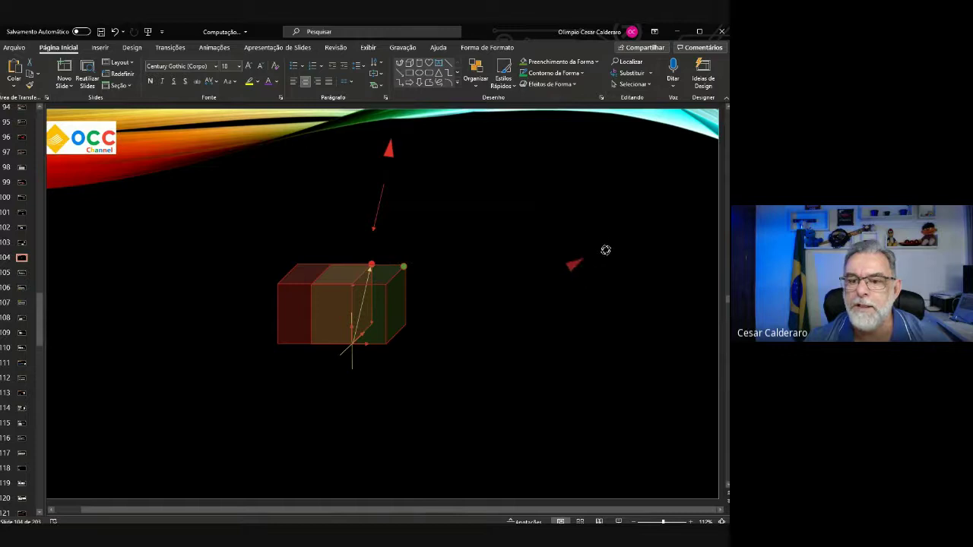
{"action": "left_click", "coordinate": [400, 73]}
{"action": "left_click_drag", "start_coordinate": [536, 279], "coordinate": [435, 304]}
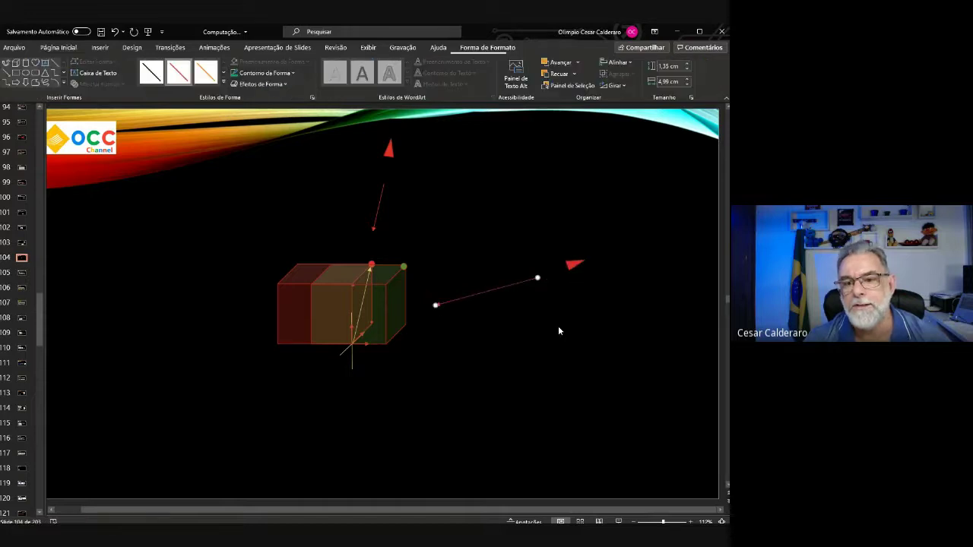
Copy the arrowhead to the lower left and add an arrow line from it toward the cube
{"action": "left_click", "coordinate": [580, 261]}
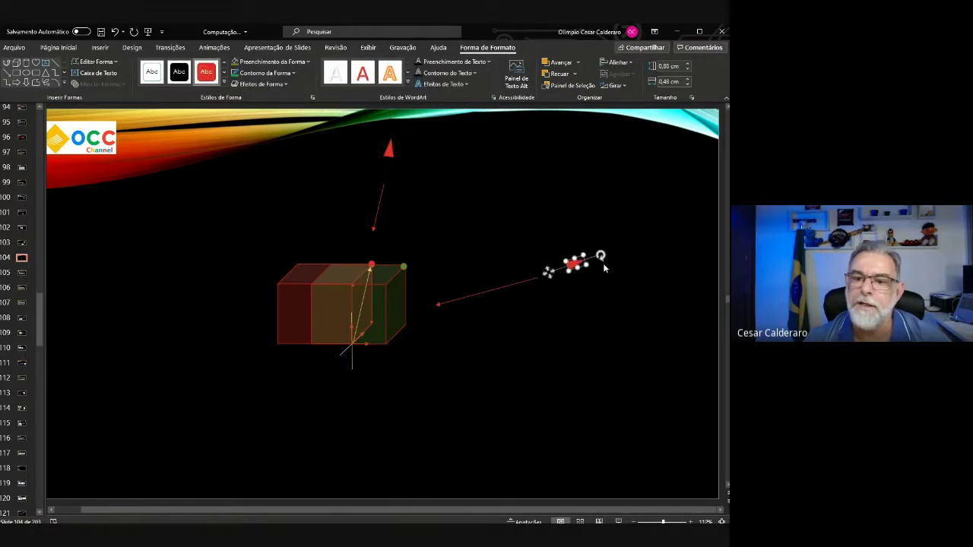
{"action": "left_click_drag", "start_coordinate": [548, 271], "coordinate": [94, 438]}
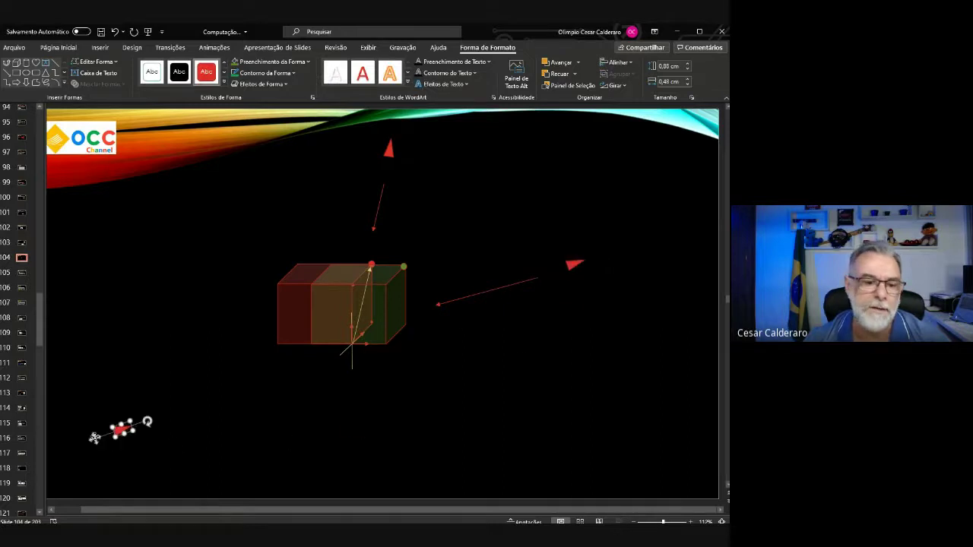
{"action": "left_click", "coordinate": [76, 411]}
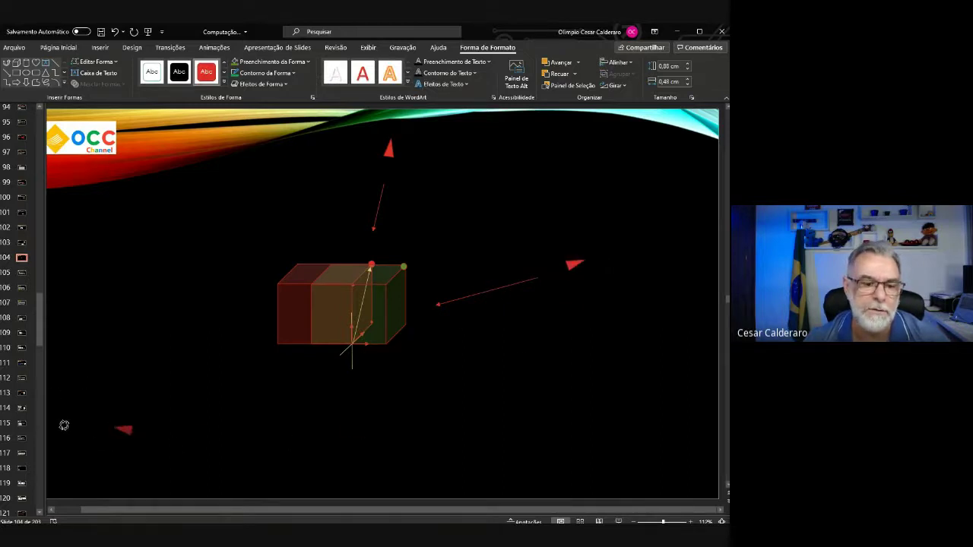
{"action": "left_click", "coordinate": [123, 428]}
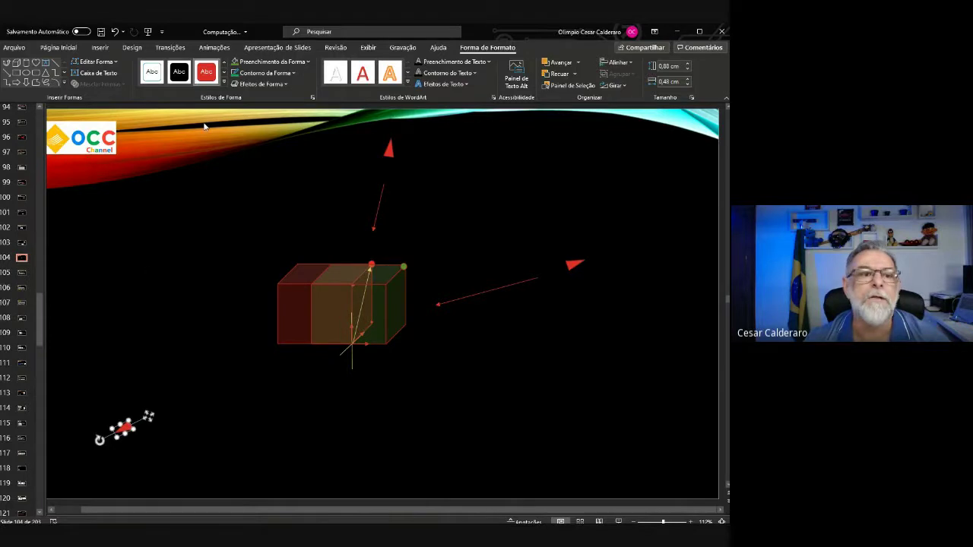
{"action": "left_click", "coordinate": [7, 73]}
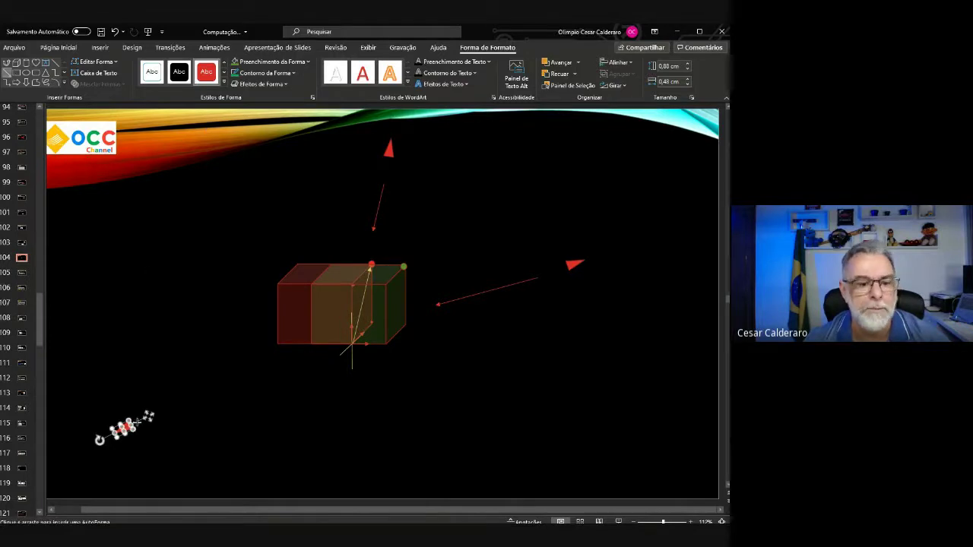
{"action": "left_click_drag", "start_coordinate": [157, 414], "coordinate": [245, 362]}
{"action": "left_click", "coordinate": [426, 411]}
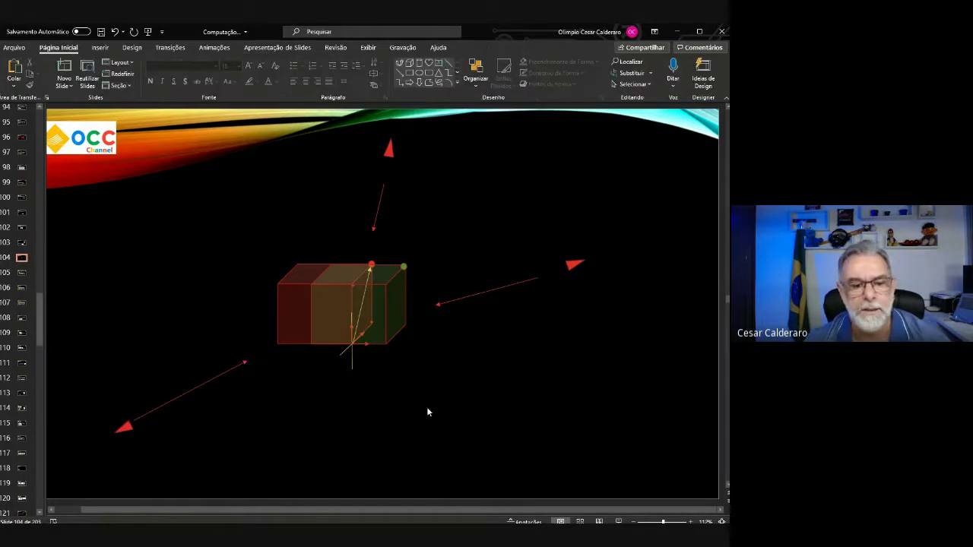
{"action": "left_click", "coordinate": [167, 400]}
{"action": "left_click_drag", "start_coordinate": [182, 397], "coordinate": [199, 394]}
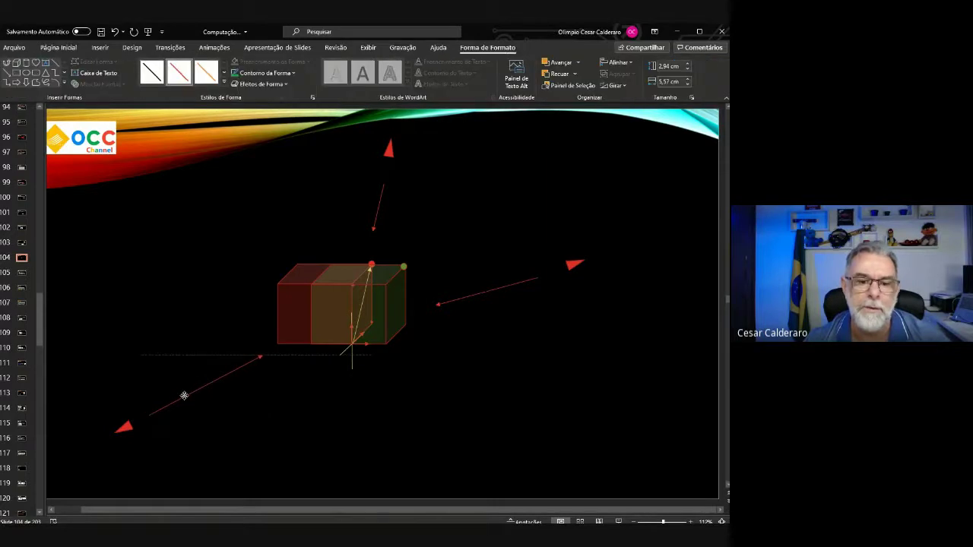
{"action": "left_click", "coordinate": [416, 411]}
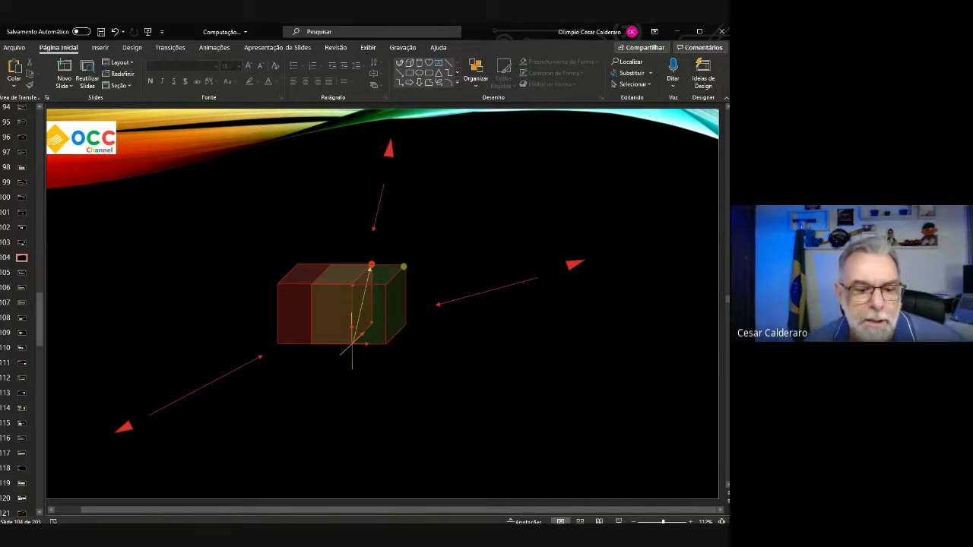
Go to slide 106, the text slide on the observer's orientation
{"action": "left_click", "coordinate": [126, 427]}
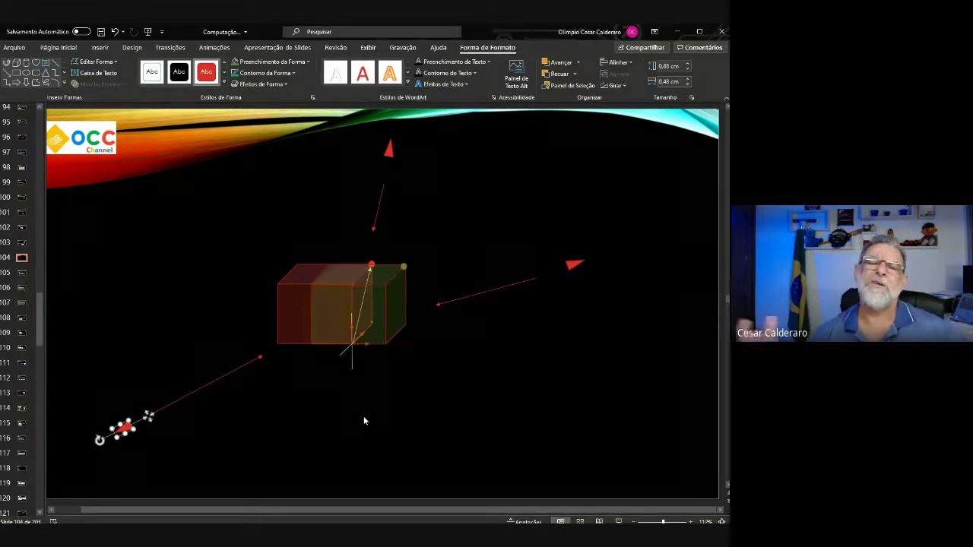
{"action": "left_click", "coordinate": [23, 289]}
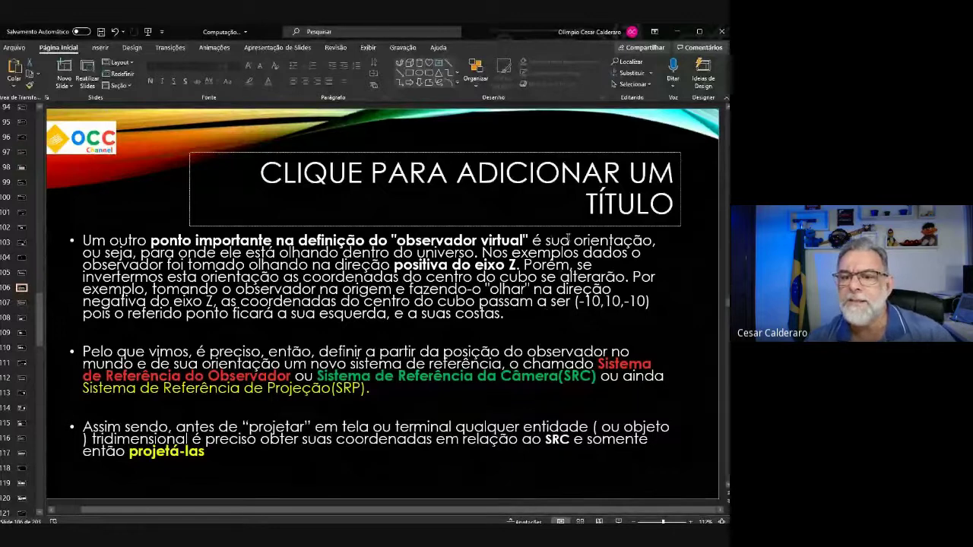
Insert '( mundo vrtual modelodo)' after 'universo' in the first bullet and review the following sentence
{"action": "left_click", "coordinate": [307, 275]}
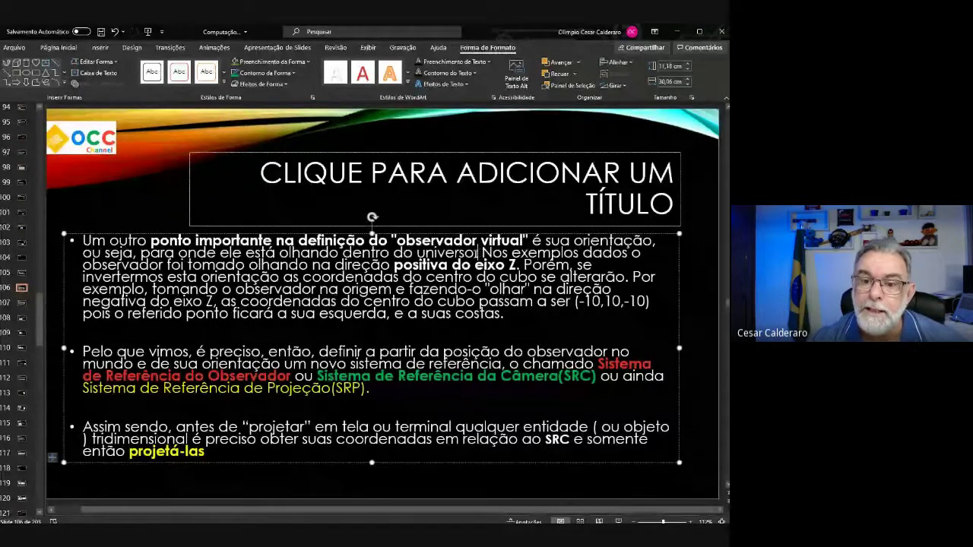
{"action": "left_click", "coordinate": [479, 252]}
{"action": "type", "text": "( mu"}
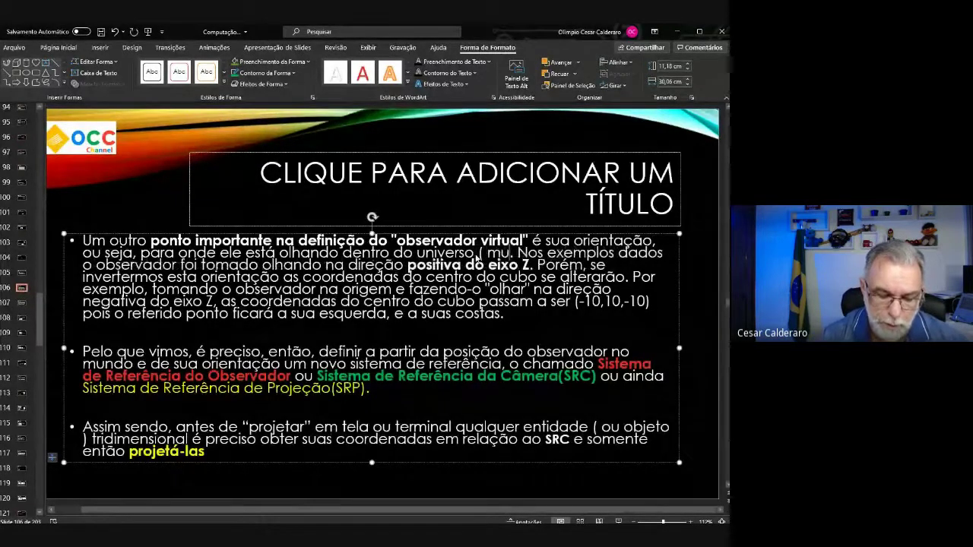
{"action": "type", "text": "ndo v"}
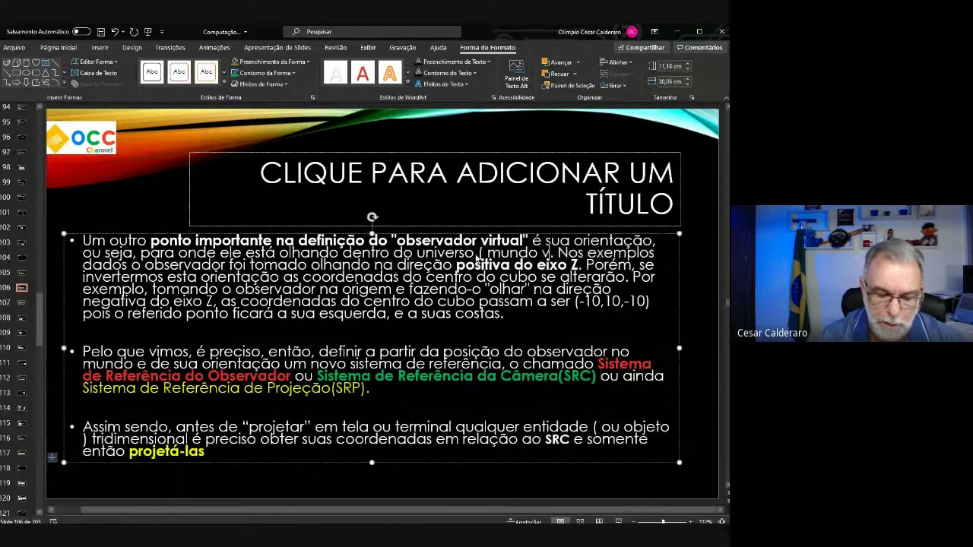
{"action": "type", "text": "rtual "}
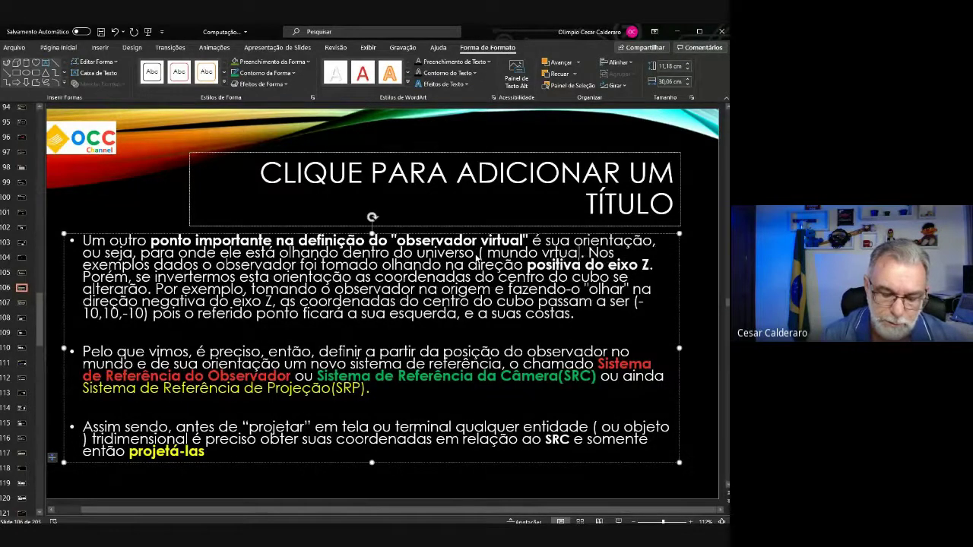
{"action": "type", "text": "modelodo "}
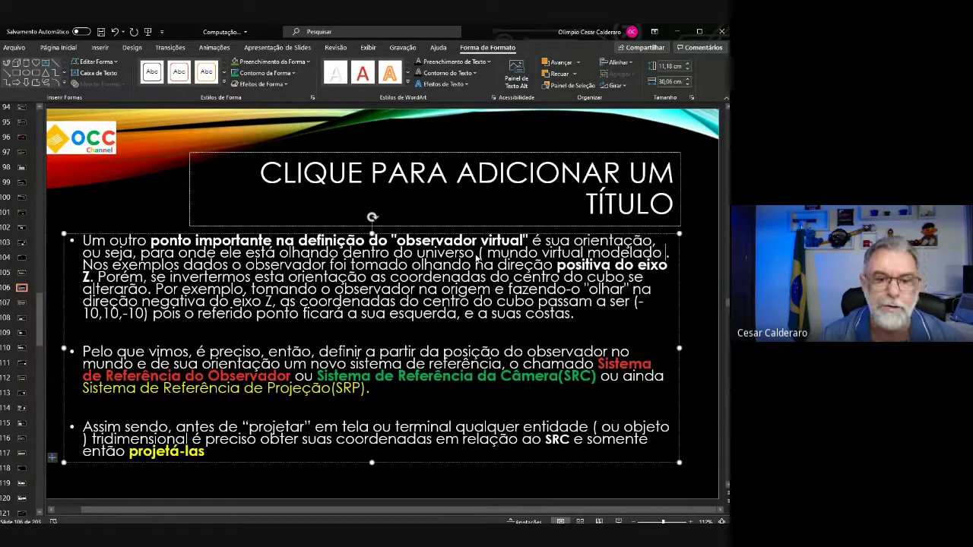
{"action": "type", "text": ")"}
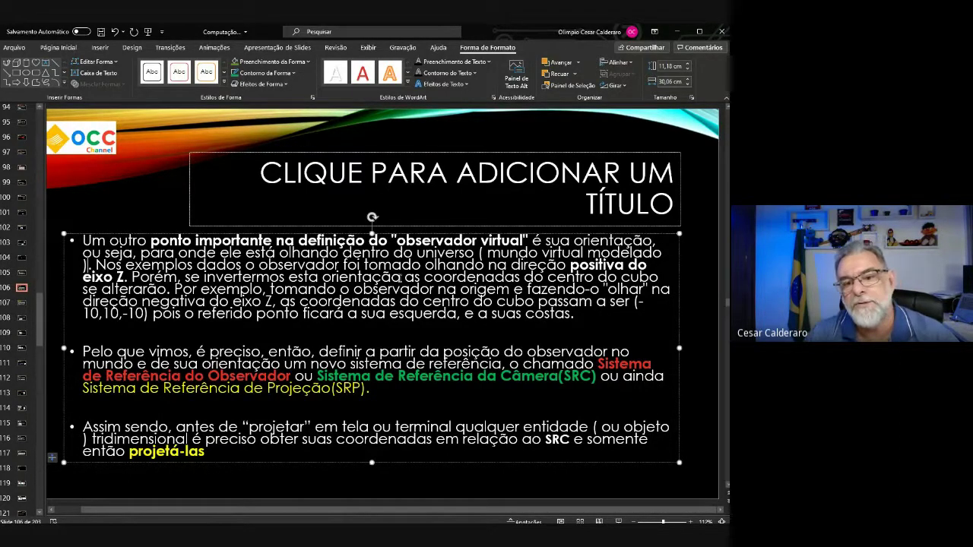
{"action": "left_click_drag", "start_coordinate": [404, 277], "coordinate": [202, 279]}
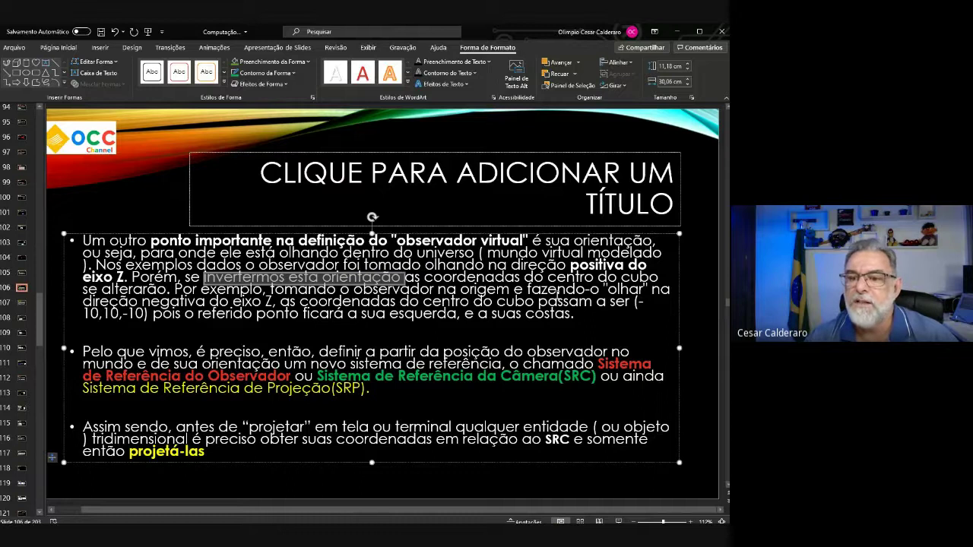
{"action": "left_click_drag", "start_coordinate": [545, 277], "coordinate": [170, 289]}
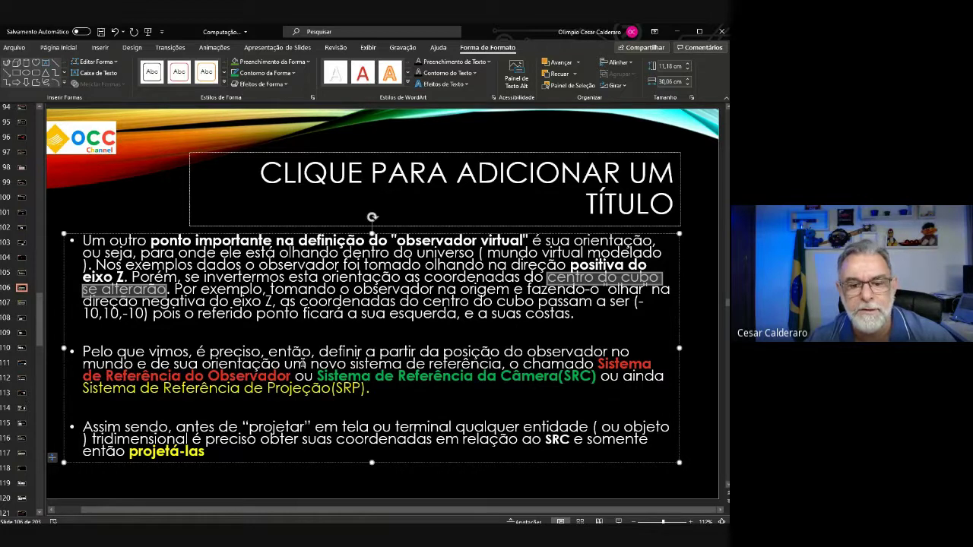
Make 'novo sistema de referência' bold at 22 pt
{"action": "left_click_drag", "start_coordinate": [310, 366], "coordinate": [468, 367]}
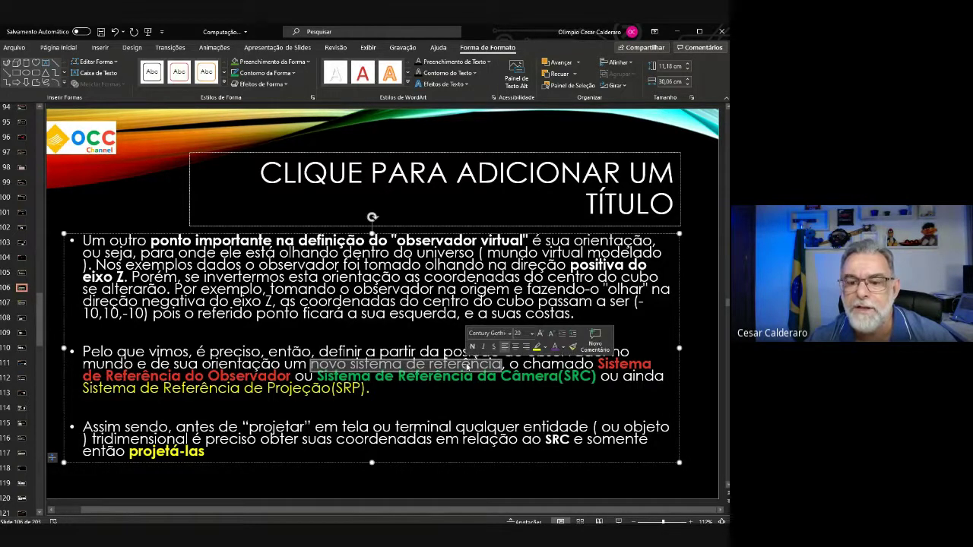
{"action": "left_click", "coordinate": [472, 347]}
{"action": "left_click", "coordinate": [542, 333]}
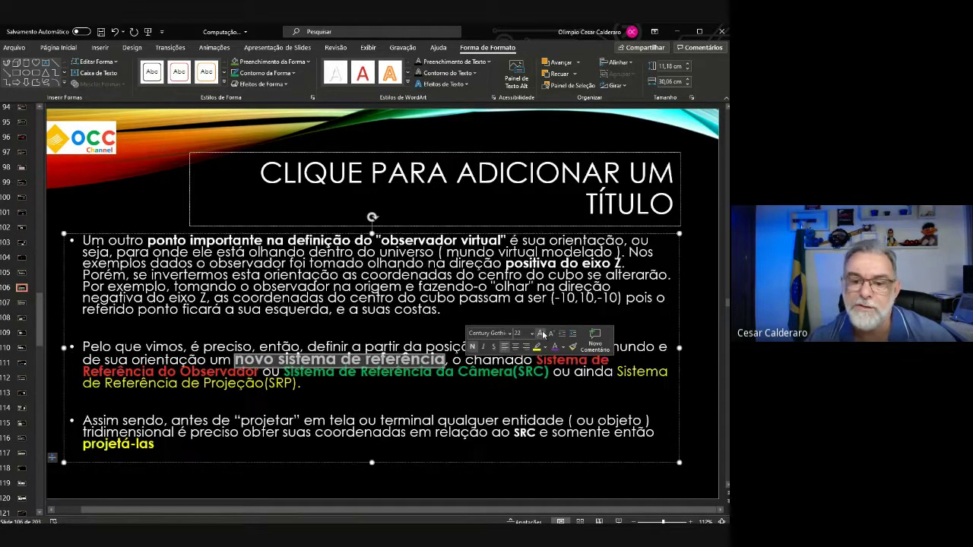
{"action": "left_click", "coordinate": [442, 403]}
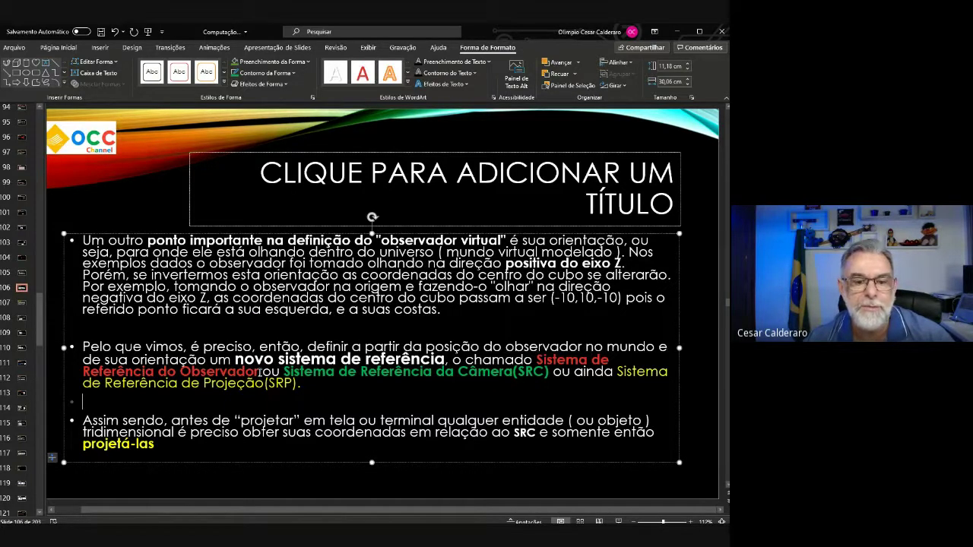
{"action": "left_click_drag", "start_coordinate": [259, 371], "coordinate": [110, 370]}
{"action": "left_click", "coordinate": [396, 405]}
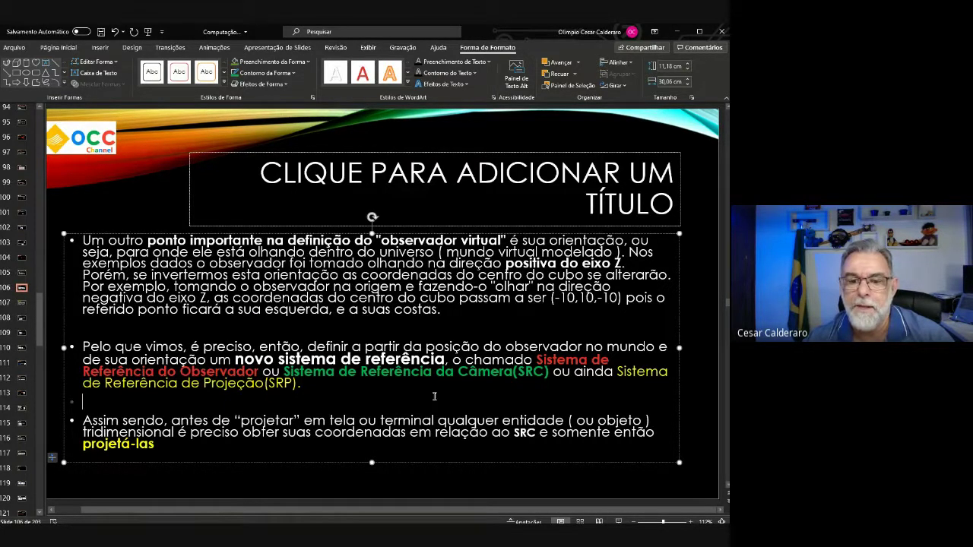
Add a space between 'Câmera' and '(SRC)', then preview the CULLING slide and return to slide 106
{"action": "left_click", "coordinate": [515, 372]}
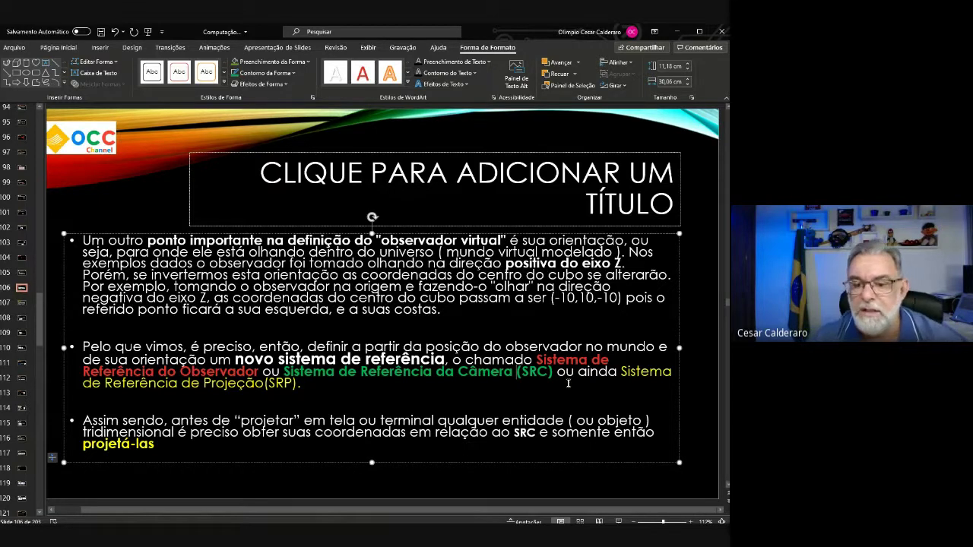
{"action": "left_click_drag", "start_coordinate": [553, 373], "coordinate": [520, 373]}
{"action": "left_click", "coordinate": [427, 389]}
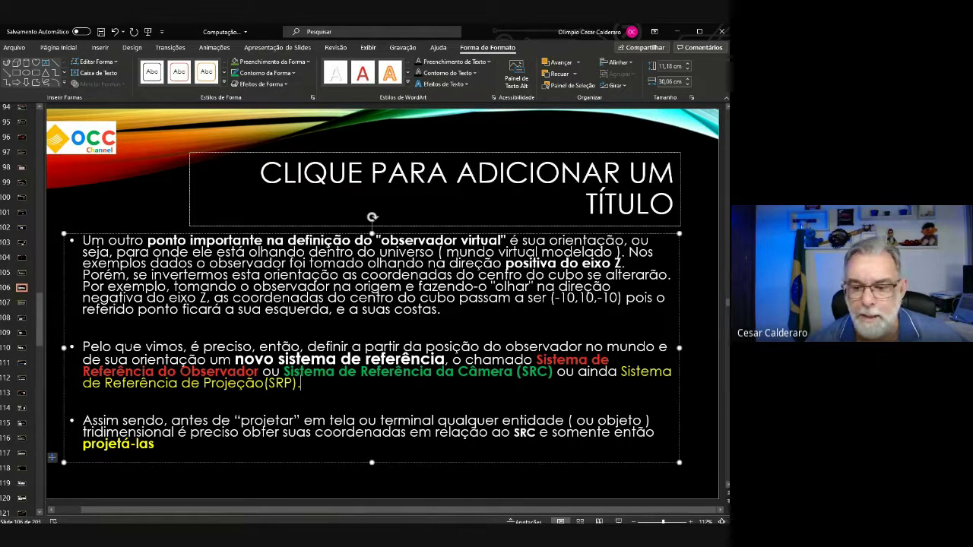
{"action": "left_click", "coordinate": [20, 303]}
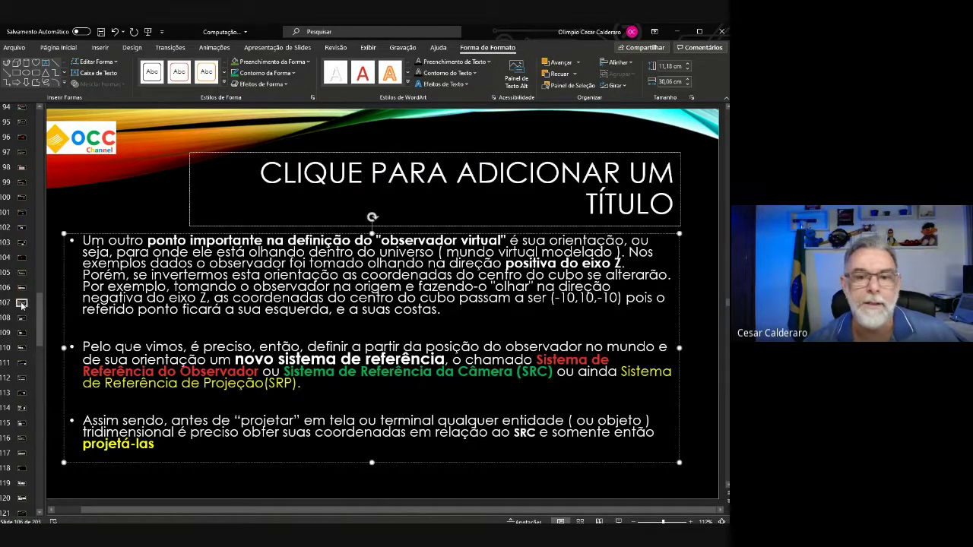
{"action": "left_click", "coordinate": [21, 287]}
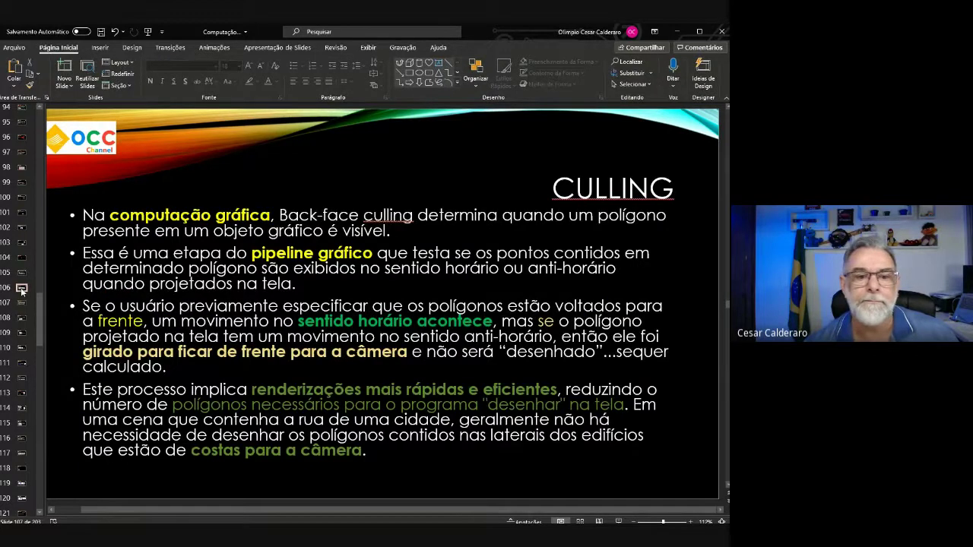
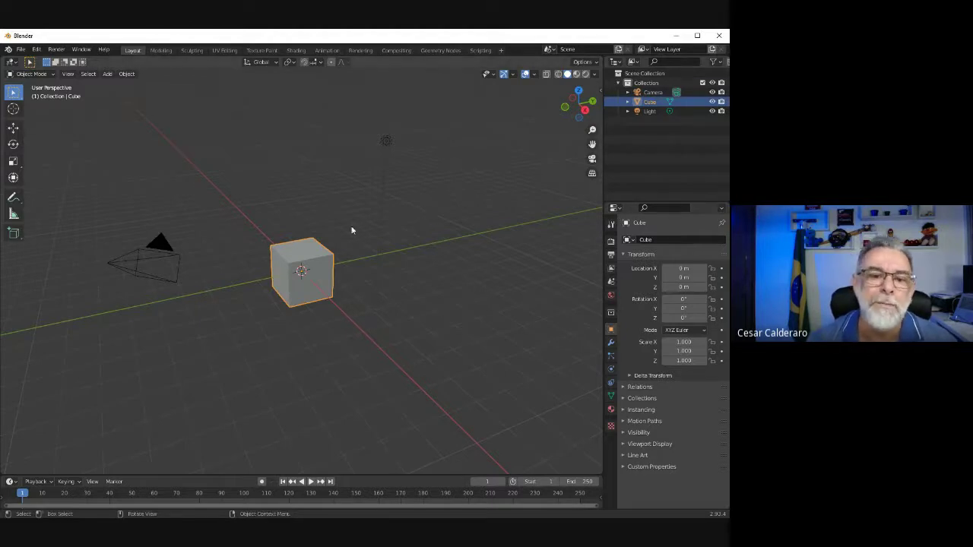
Select the camera, light and cube in turn, ending on the camera at 7.3589, -6.9258, 4.9583 m
{"action": "left_click", "coordinate": [160, 241]}
{"action": "left_click", "coordinate": [387, 142]}
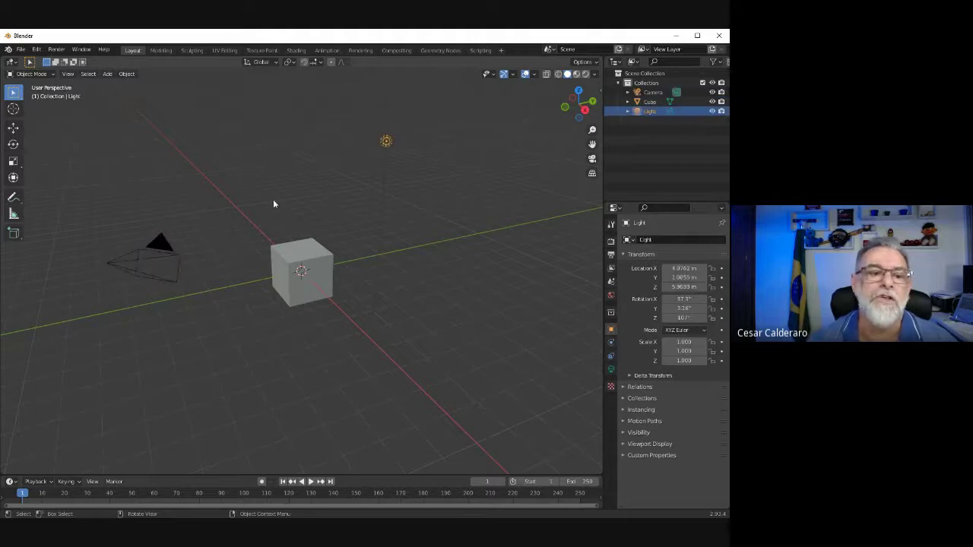
{"action": "left_click", "coordinate": [153, 246]}
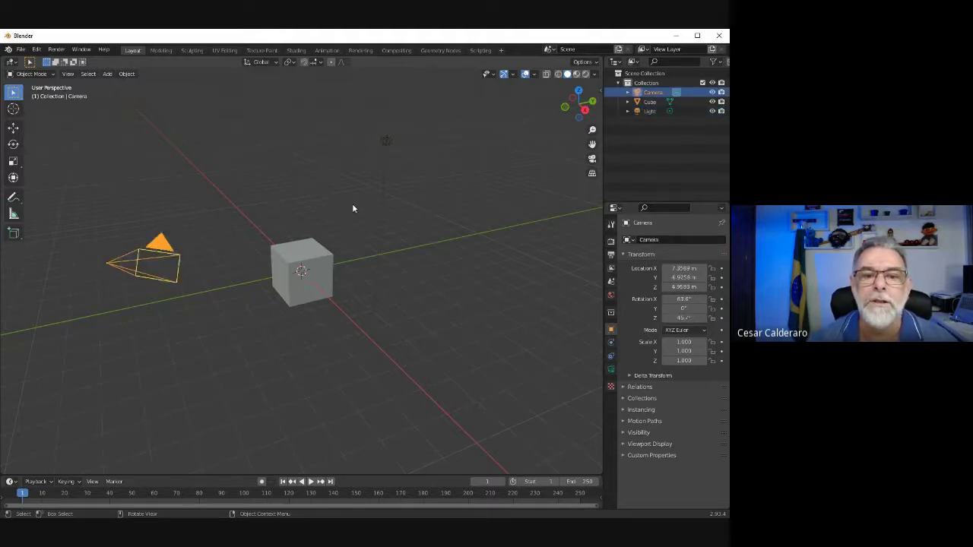
{"action": "left_click", "coordinate": [312, 261]}
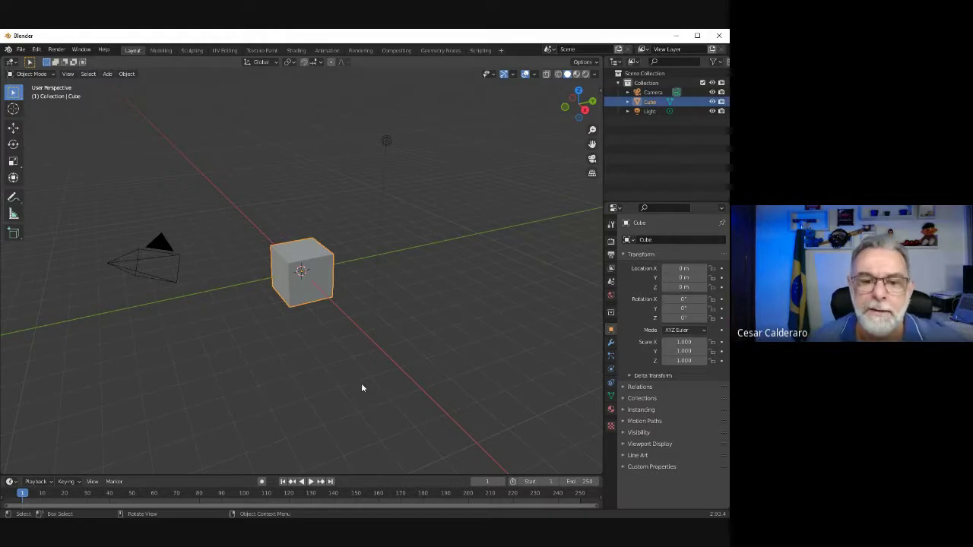
{"action": "left_click", "coordinate": [160, 244]}
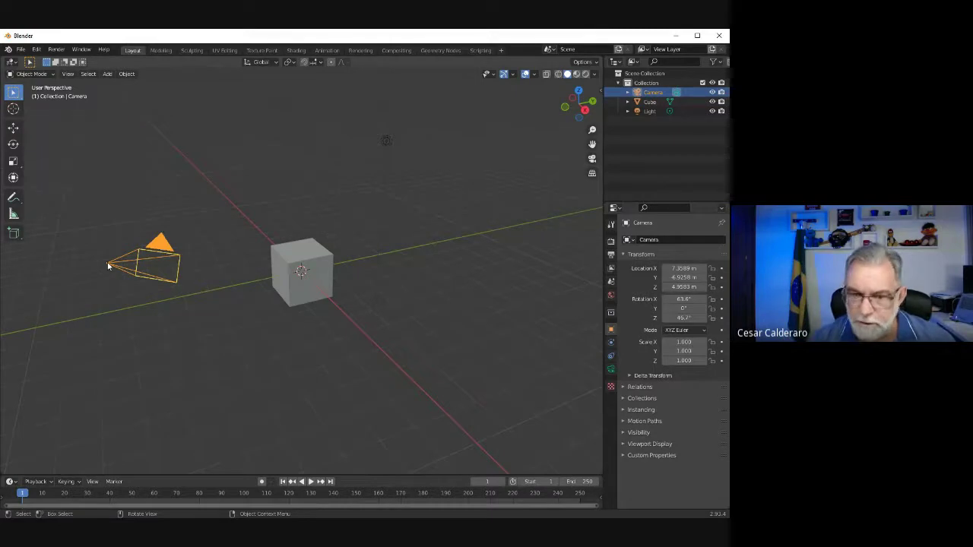
Toggle the camera view with Numpad 0 several times, ending in Camera Perspective framing the cube
{"action": "key", "text": "KP_0"}
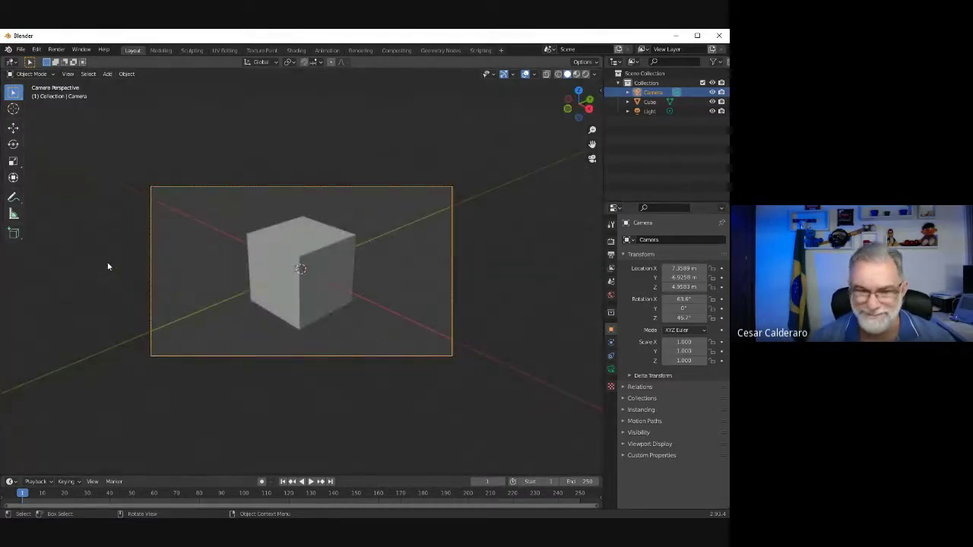
{"action": "key", "text": "KP_0"}
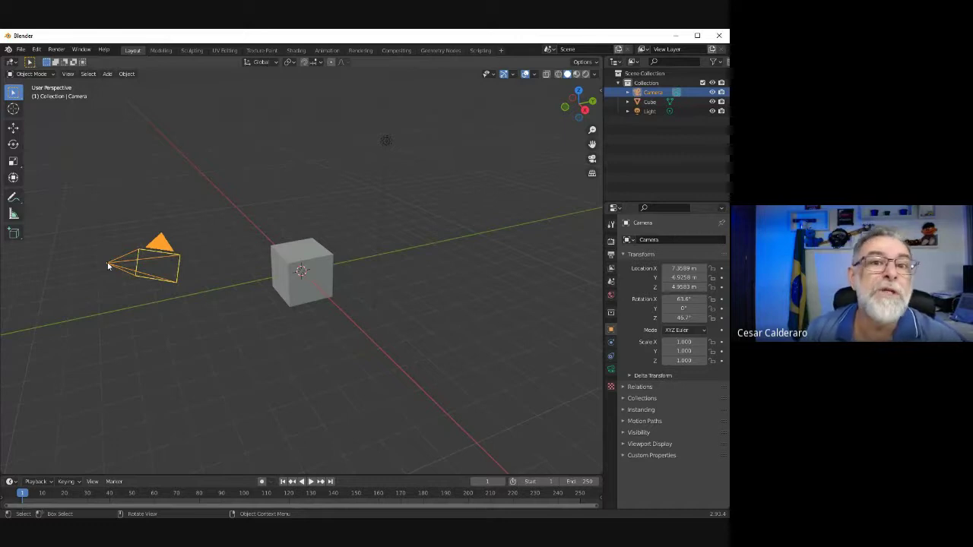
{"action": "key", "text": "KP_0"}
{"action": "key", "text": "KP_0"}
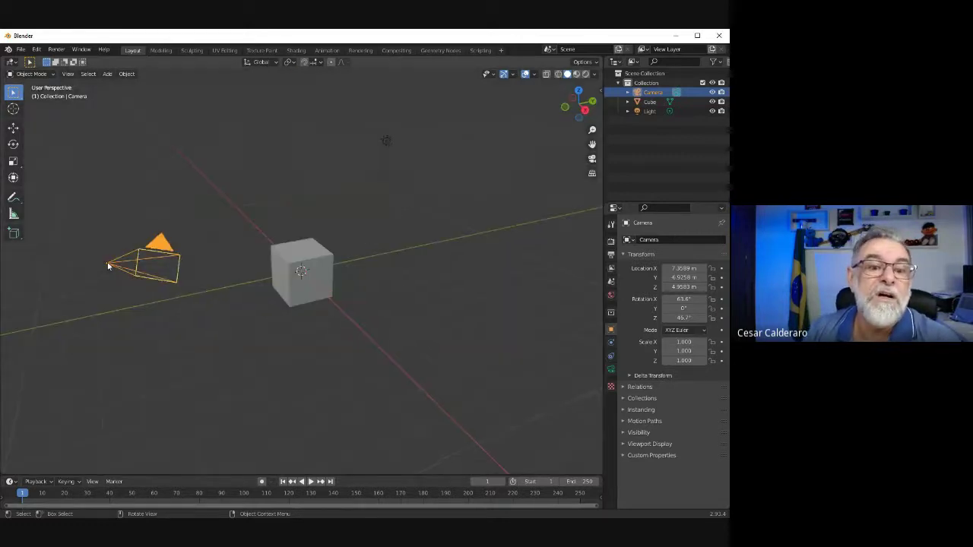
{"action": "key", "text": "KP_0"}
{"action": "key", "text": "KP_0"}
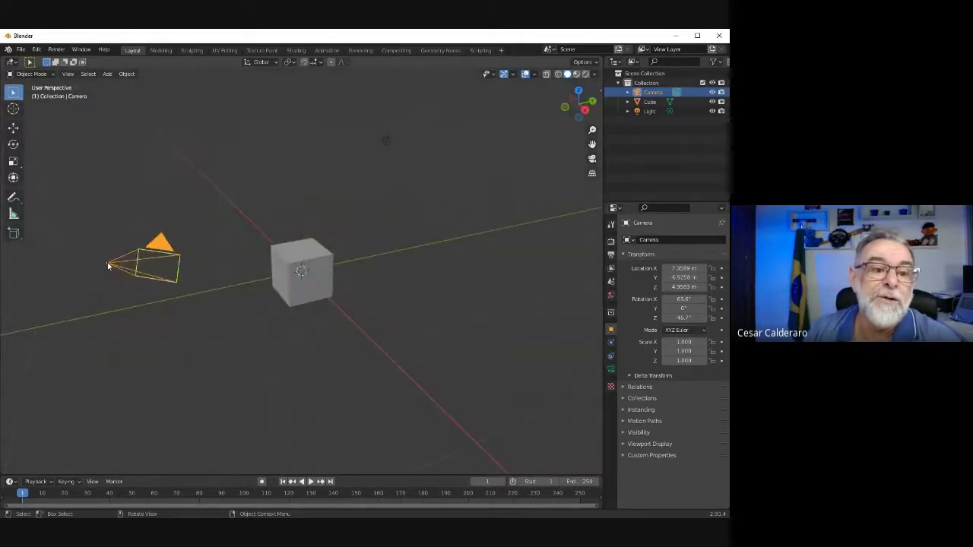
{"action": "key", "text": "KP_0"}
{"action": "key", "text": "KP_0"}
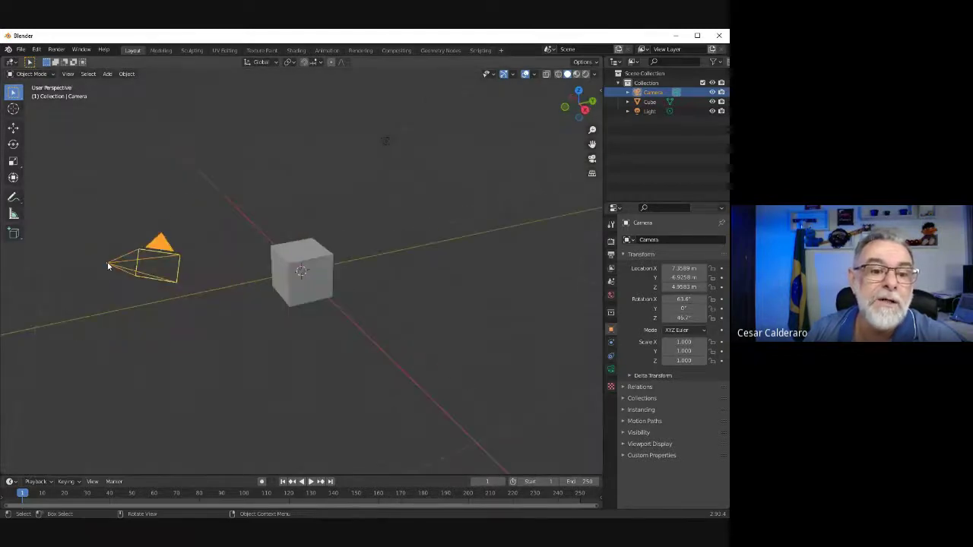
{"action": "key", "text": "KP_0"}
{"action": "key", "text": "KP_0"}
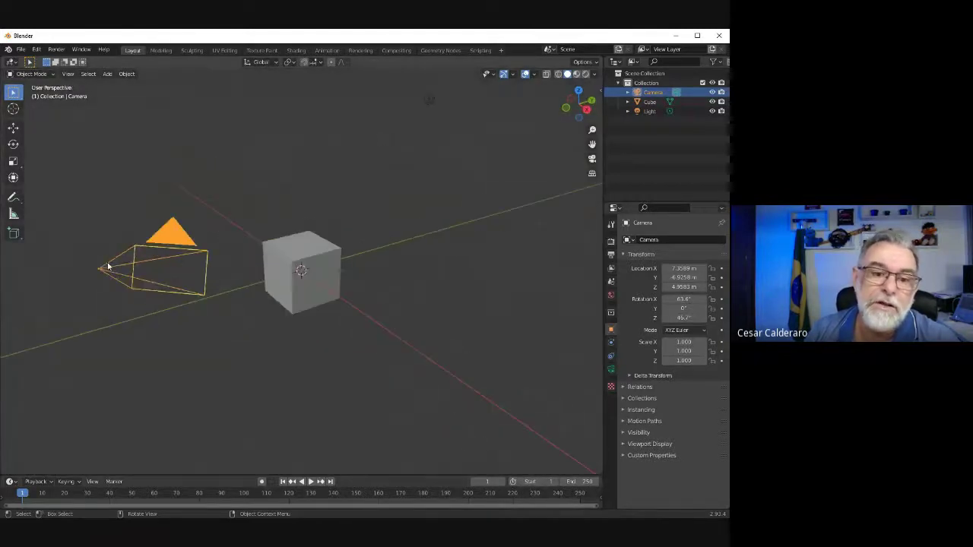
{"action": "key", "text": "KP_0"}
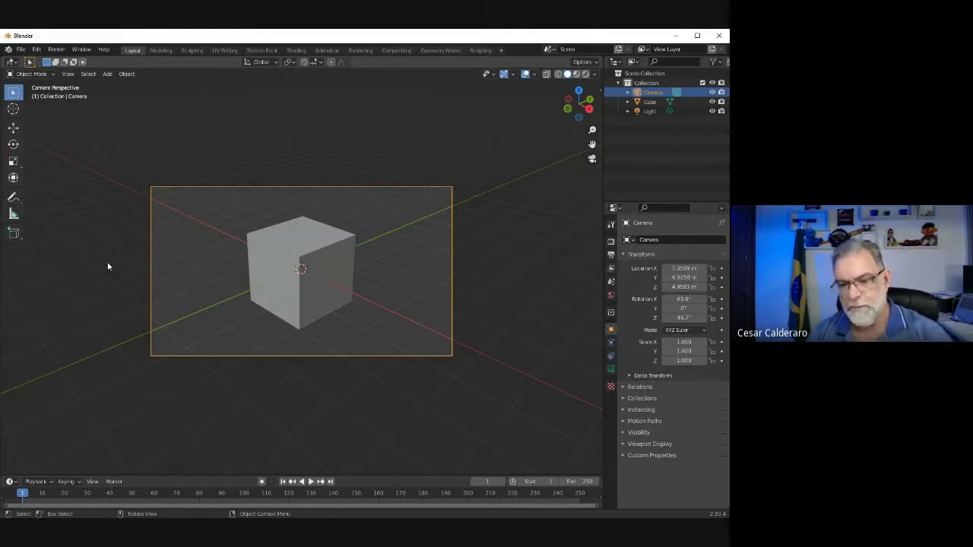
{"action": "key", "text": "KP_0"}
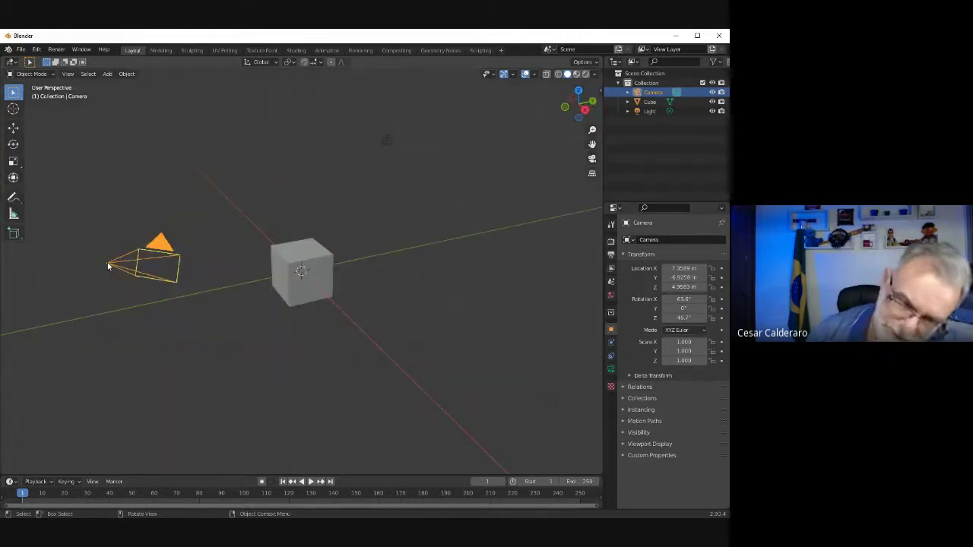
{"action": "key", "text": "KP_0"}
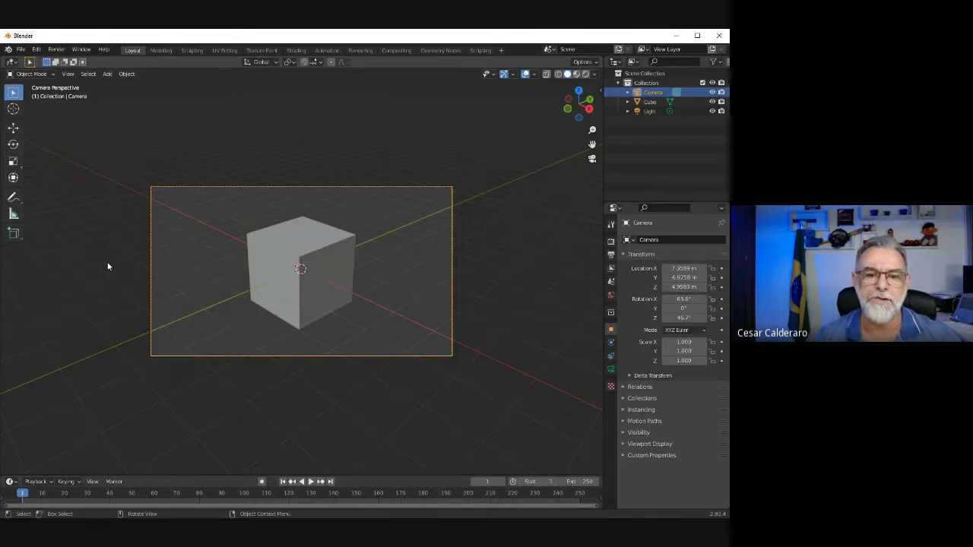
{"action": "scroll", "coordinate": [454, 368], "scroll_direction": "down", "scroll_amount": 2}
{"action": "scroll", "coordinate": [455, 368], "scroll_direction": "down", "scroll_amount": 2}
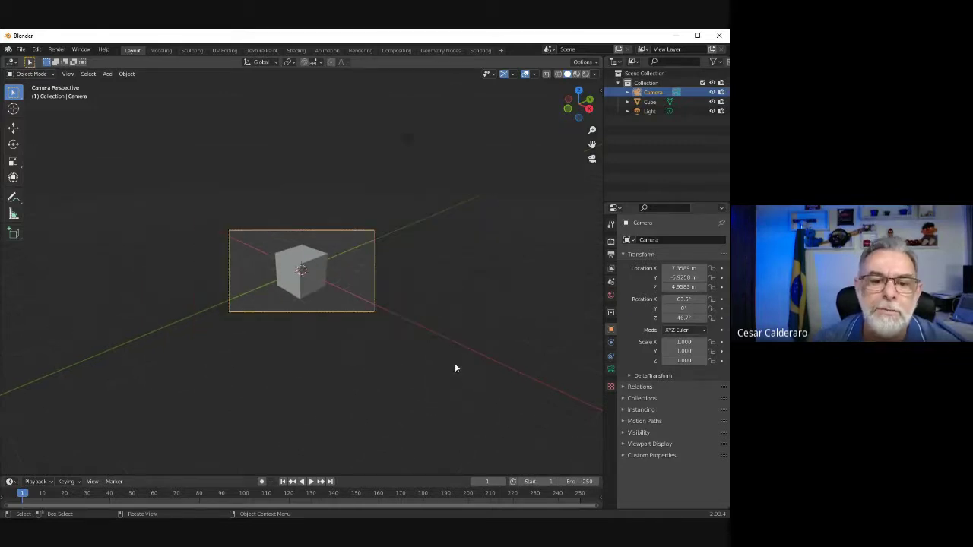
{"action": "scroll", "coordinate": [455, 368], "scroll_direction": "down", "scroll_amount": 1}
{"action": "scroll", "coordinate": [454, 368], "scroll_direction": "down", "scroll_amount": 1}
{"action": "scroll", "coordinate": [455, 368], "scroll_direction": "up", "scroll_amount": 1}
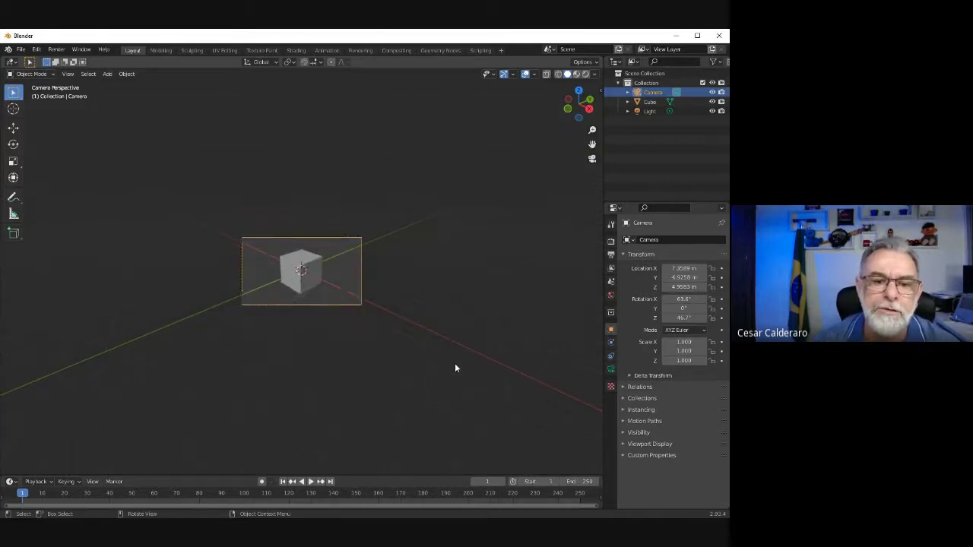
{"action": "scroll", "coordinate": [455, 368], "scroll_direction": "up", "scroll_amount": 2}
{"action": "scroll", "coordinate": [455, 367], "scroll_direction": "up", "scroll_amount": 2}
{"action": "scroll", "coordinate": [454, 368], "scroll_direction": "up", "scroll_amount": 2}
{"action": "scroll", "coordinate": [455, 368], "scroll_direction": "up", "scroll_amount": 2}
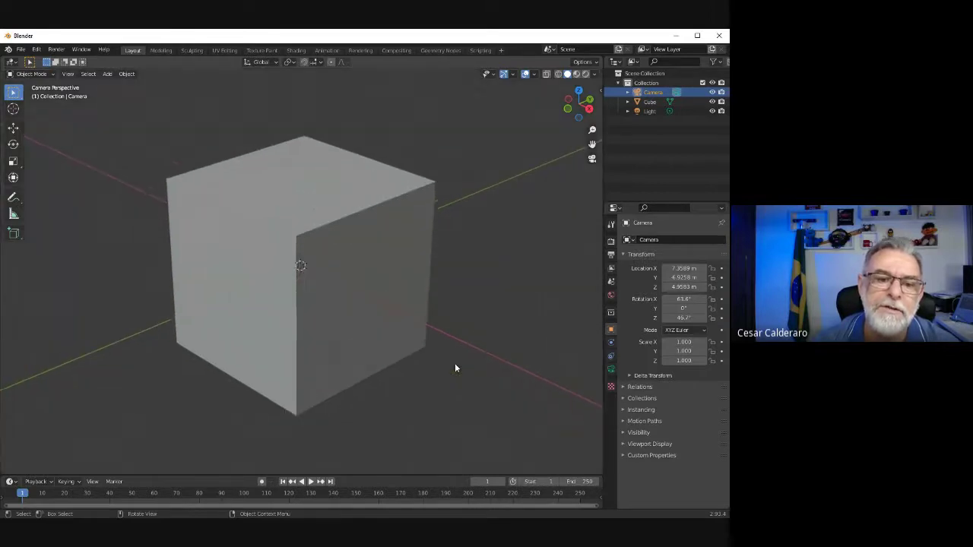
{"action": "scroll", "coordinate": [455, 368], "scroll_direction": "up", "scroll_amount": 1}
{"action": "scroll", "coordinate": [455, 368], "scroll_direction": "up", "scroll_amount": 1}
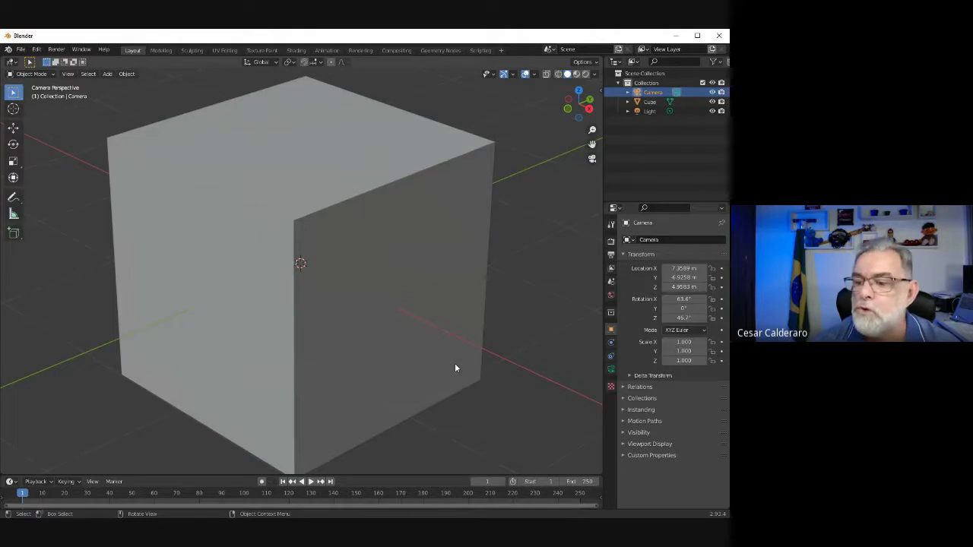
{"action": "scroll", "coordinate": [454, 368], "scroll_direction": "down", "scroll_amount": 3}
{"action": "scroll", "coordinate": [455, 368], "scroll_direction": "down", "scroll_amount": 2}
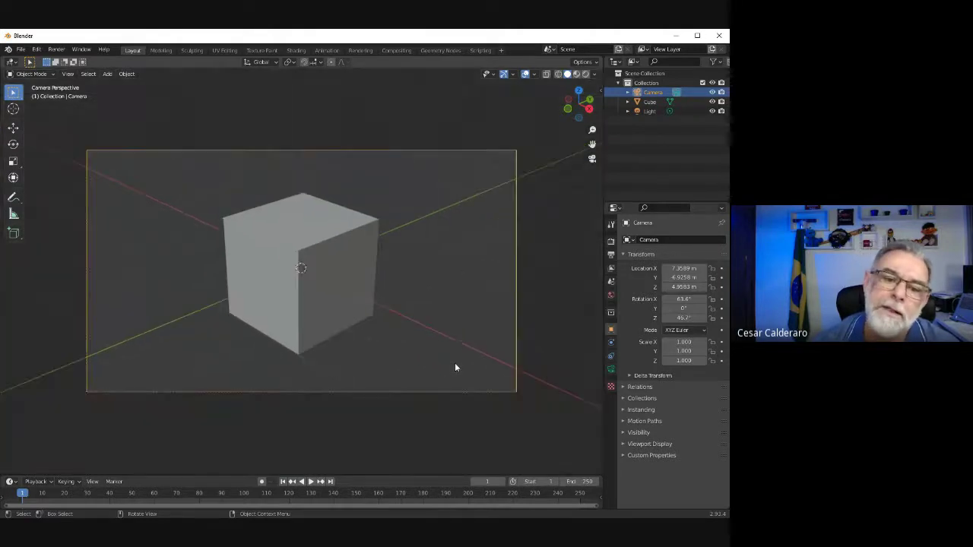
{"action": "scroll", "coordinate": [455, 368], "scroll_direction": "down", "scroll_amount": 1}
{"action": "scroll", "coordinate": [456, 368], "scroll_direction": "down", "scroll_amount": 2}
{"action": "scroll", "coordinate": [455, 367], "scroll_direction": "up", "scroll_amount": 3}
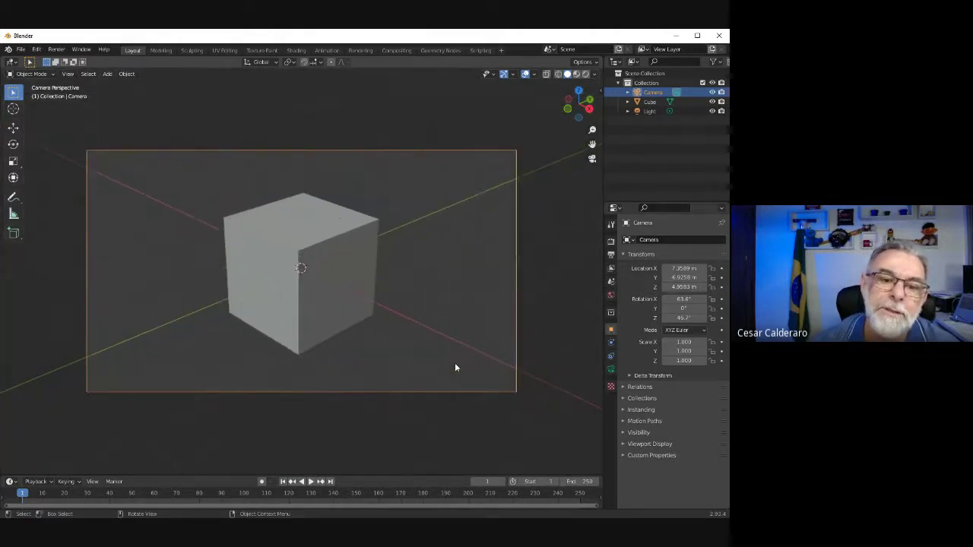
{"action": "scroll", "coordinate": [455, 367], "scroll_direction": "up", "scroll_amount": 1}
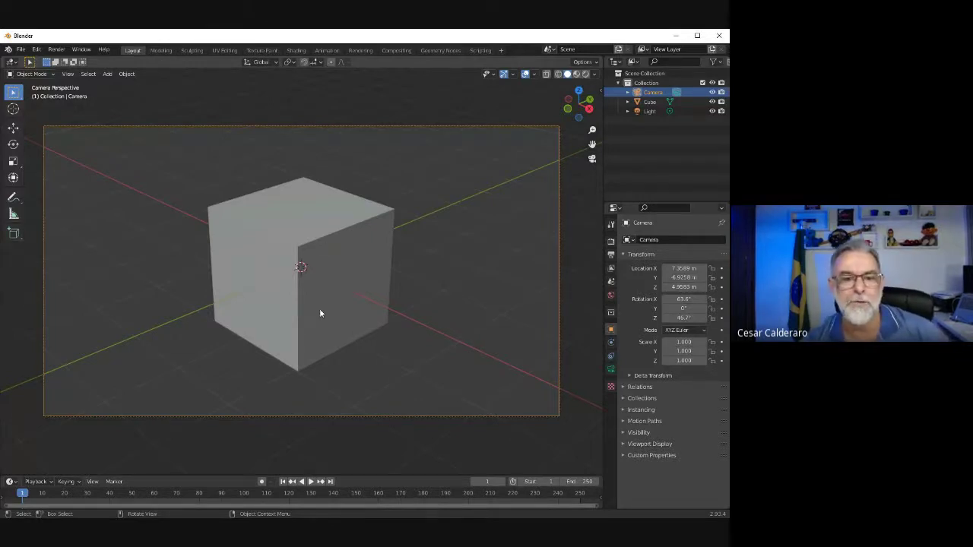
{"action": "scroll", "coordinate": [452, 430], "scroll_direction": "down", "scroll_amount": 1}
{"action": "scroll", "coordinate": [449, 430], "scroll_direction": "down", "scroll_amount": 1}
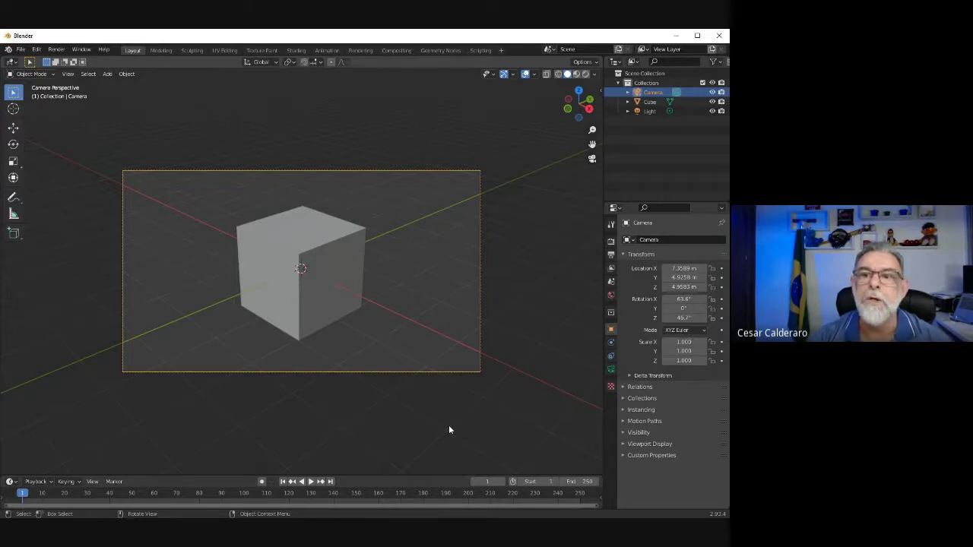
Switch the viewport shading to Wireframe, briefly back to Solid, then Wireframe again
{"action": "left_click", "coordinate": [558, 75]}
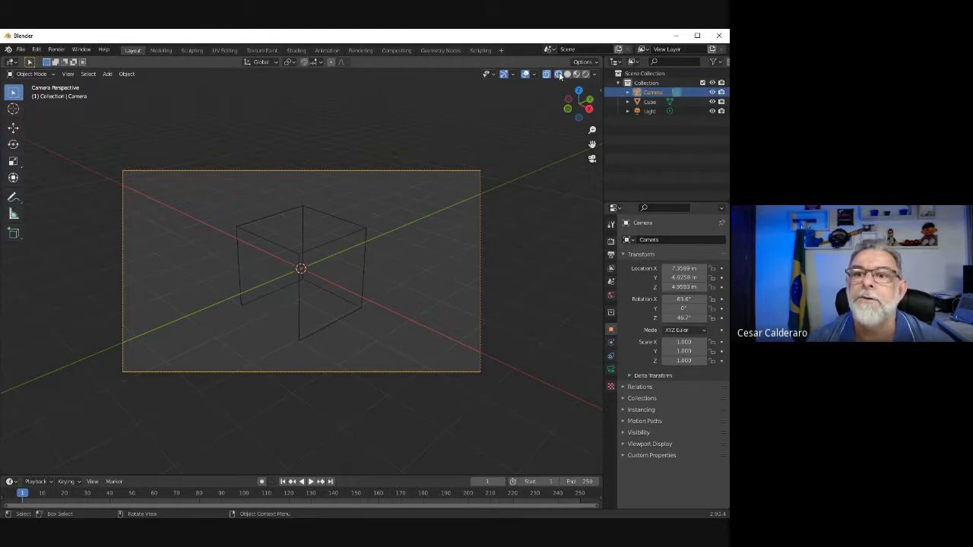
{"action": "left_click", "coordinate": [567, 74]}
{"action": "left_click", "coordinate": [558, 76]}
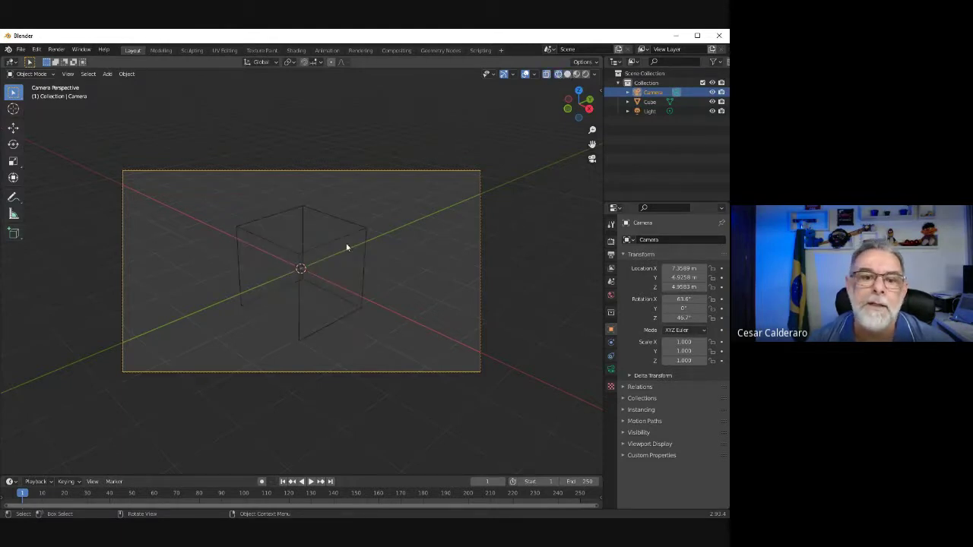
Make the cube the active object and zoom in and back out on it
{"action": "left_click", "coordinate": [320, 246]}
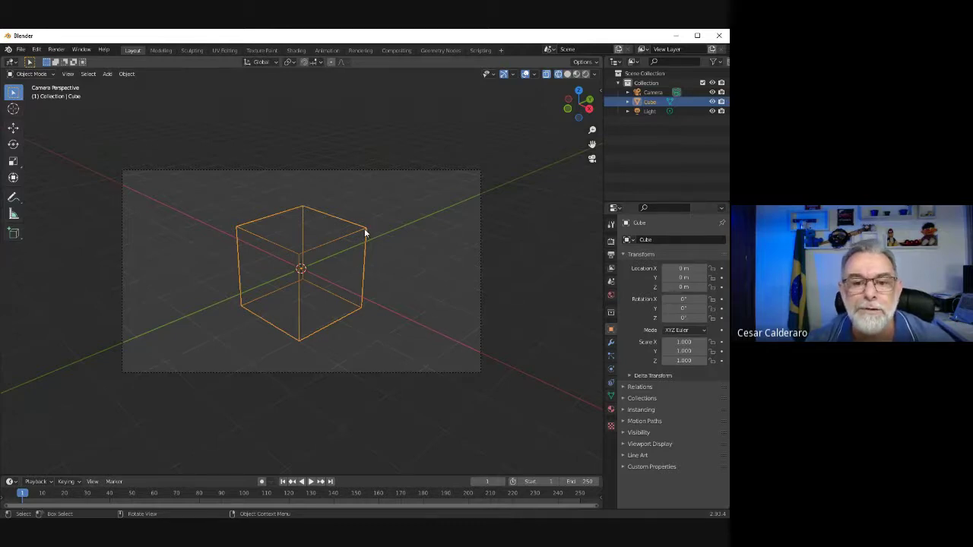
{"action": "scroll", "coordinate": [368, 281], "scroll_direction": "up", "scroll_amount": 2}
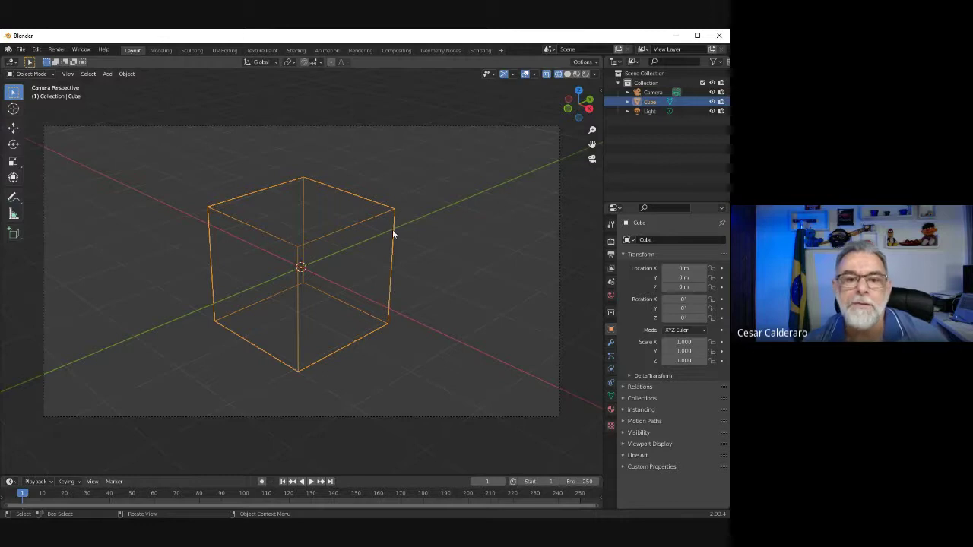
{"action": "scroll", "coordinate": [418, 241], "scroll_direction": "up", "scroll_amount": 1}
{"action": "scroll", "coordinate": [420, 242], "scroll_direction": "up", "scroll_amount": 1}
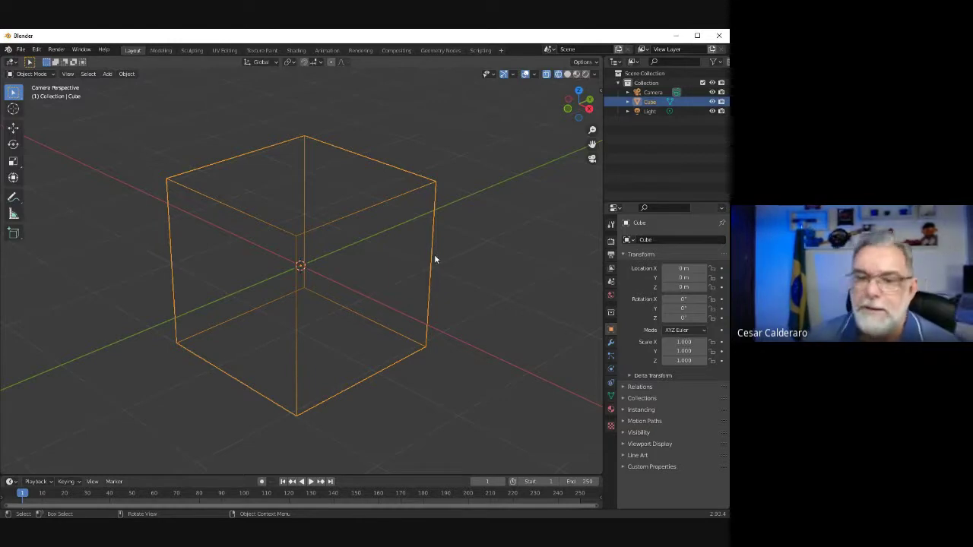
{"action": "scroll", "coordinate": [460, 233], "scroll_direction": "down", "scroll_amount": 3}
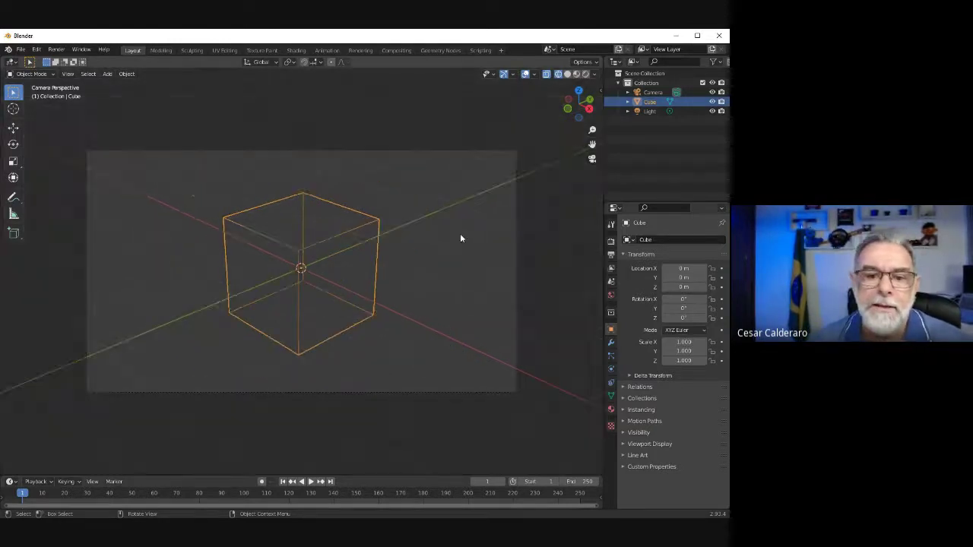
{"action": "scroll", "coordinate": [460, 239], "scroll_direction": "down", "scroll_amount": 2}
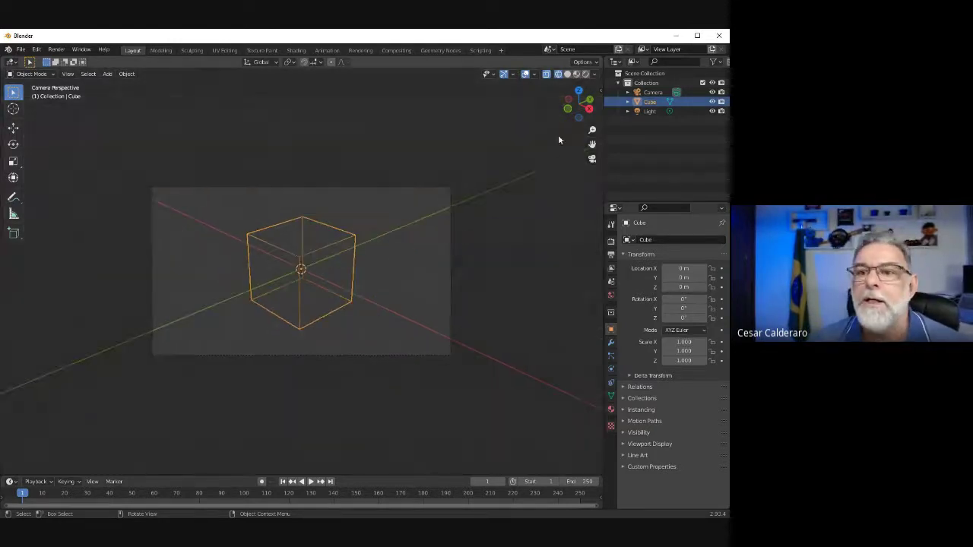
Return to Solid shading and exit the camera view into free perspective
{"action": "left_click", "coordinate": [567, 74]}
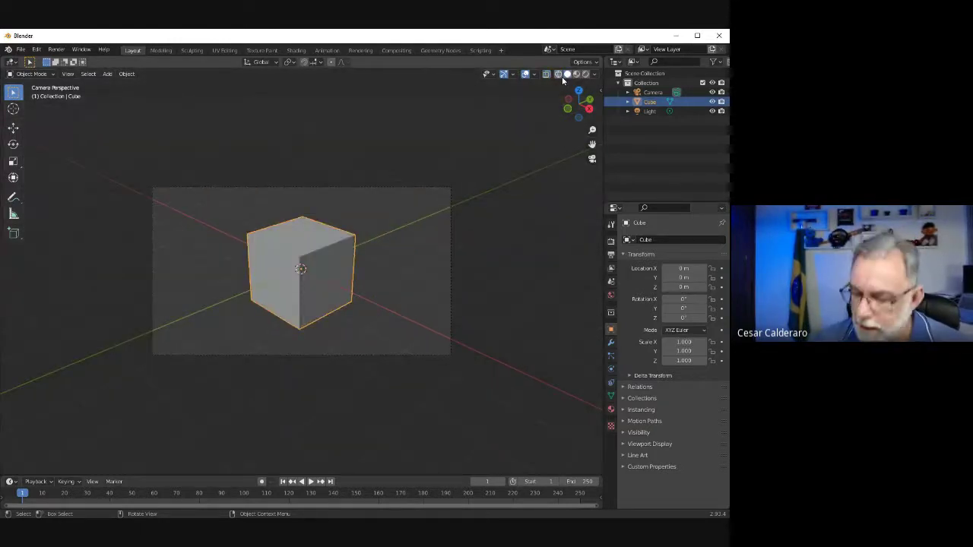
{"action": "key", "text": "KP_0"}
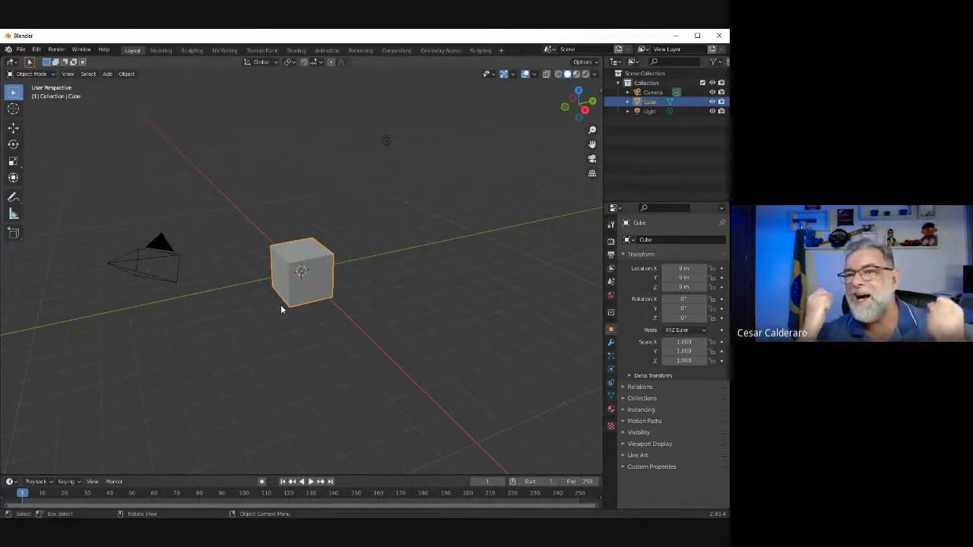
{"action": "left_click", "coordinate": [480, 50]}
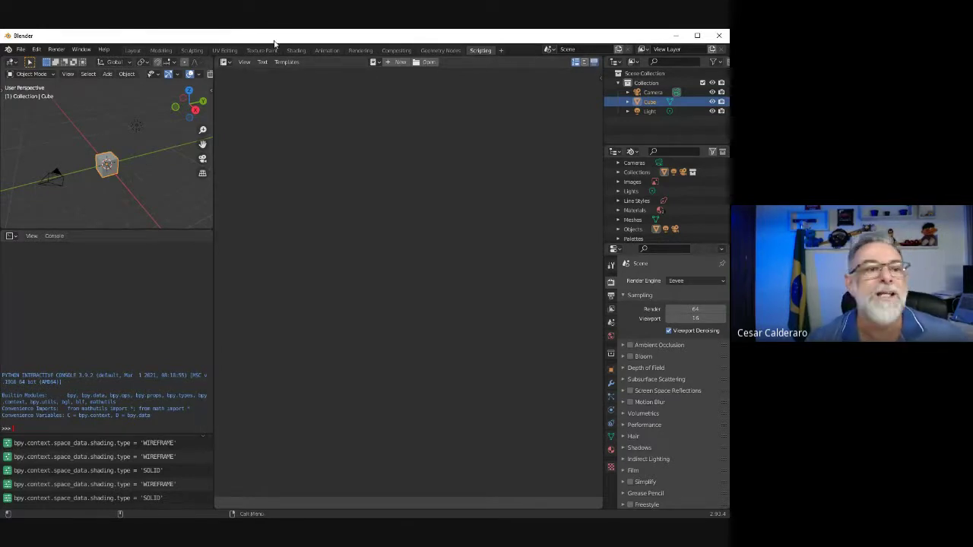
{"action": "left_click", "coordinate": [134, 51]}
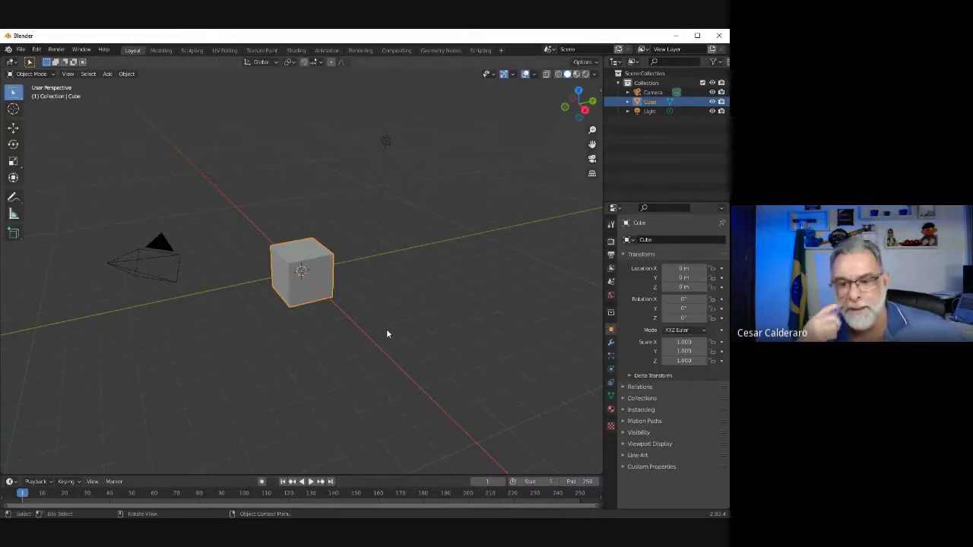
Select the light, then the camera to show location 7.3589, -6.9258, 4.9583 m and rotation 63.6°, 0°, 46.7°
{"action": "left_click", "coordinate": [385, 143]}
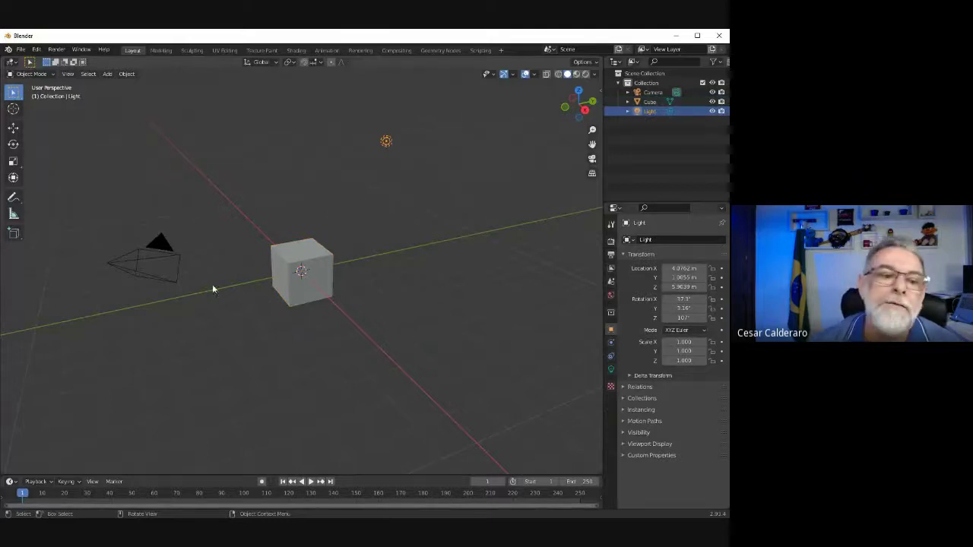
{"action": "left_click", "coordinate": [163, 250]}
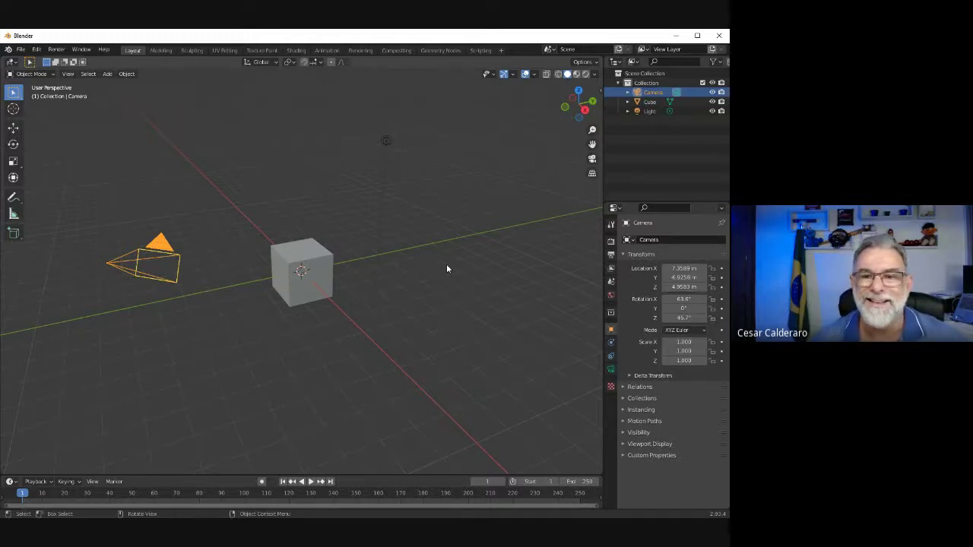
Select the cube at the origin and turn on X-ray shading
{"action": "left_click", "coordinate": [325, 277]}
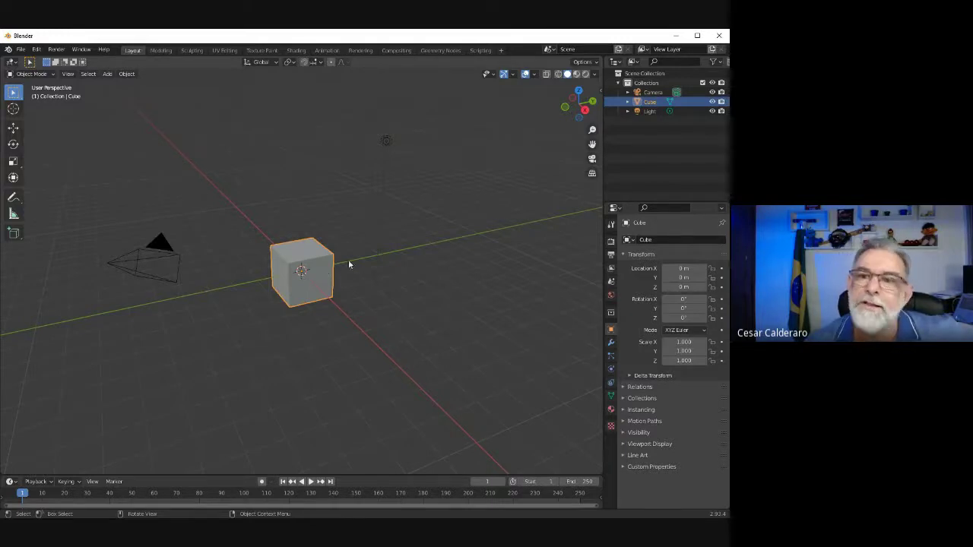
{"action": "left_click", "coordinate": [546, 75]}
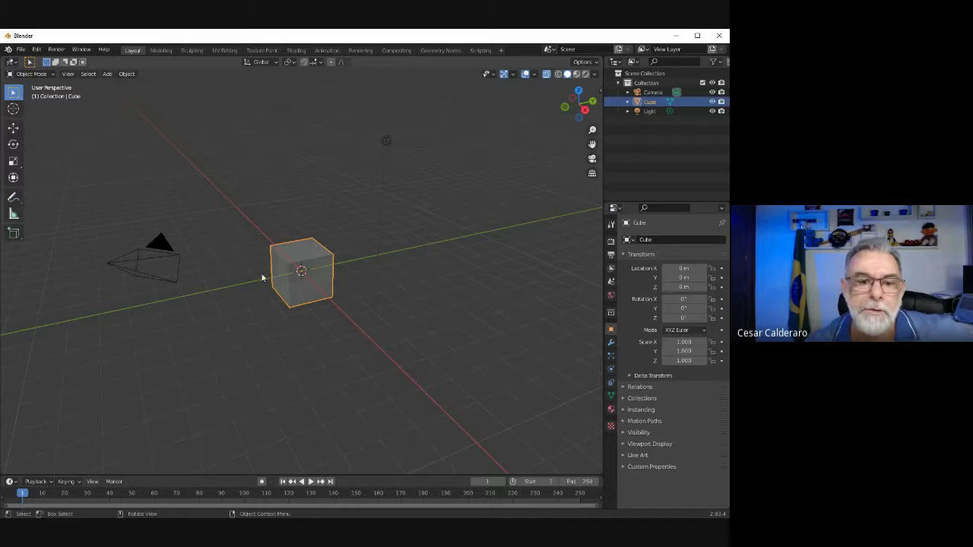
Drag the cube back and forth with the Move tool, leaving it at X 0.043031 m, Y -0.001879 m
{"action": "left_click", "coordinate": [13, 127]}
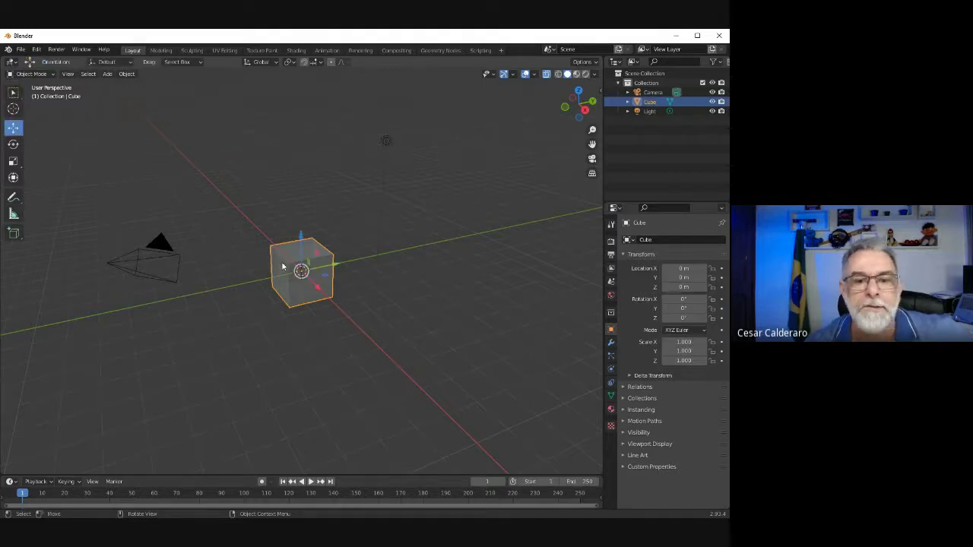
{"action": "mouse_move", "coordinate": [337, 268]}
{"action": "left_mouse_down"}
{"action": "mouse_move", "coordinate": [558, 218]}
{"action": "mouse_move", "coordinate": [116, 319]}
{"action": "mouse_move", "coordinate": [337, 273]}
{"action": "left_mouse_up"}
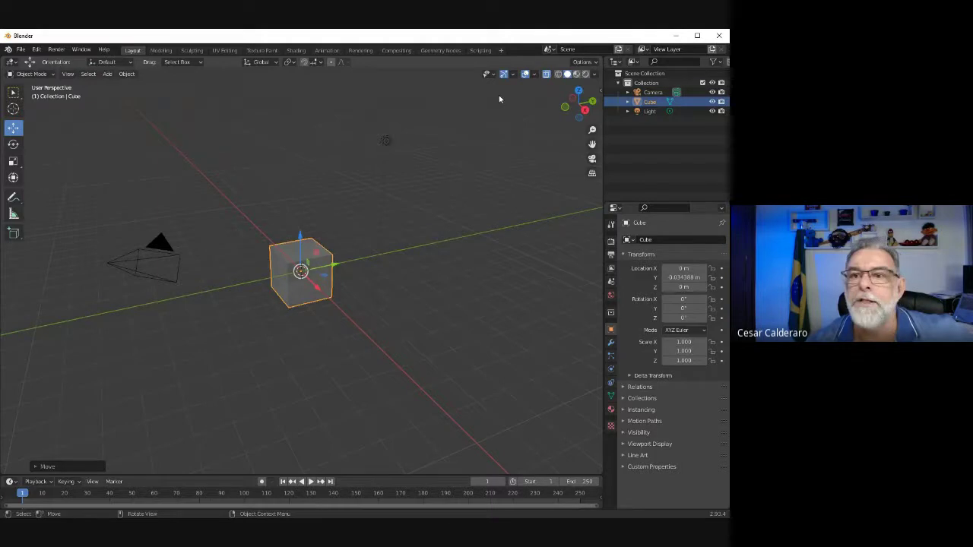
{"action": "mouse_move", "coordinate": [580, 102]}
{"action": "left_mouse_down"}
{"action": "mouse_move", "coordinate": [544, 100]}
{"action": "mouse_move", "coordinate": [330, 468]}
{"action": "mouse_move", "coordinate": [331, 259]}
{"action": "left_mouse_up"}
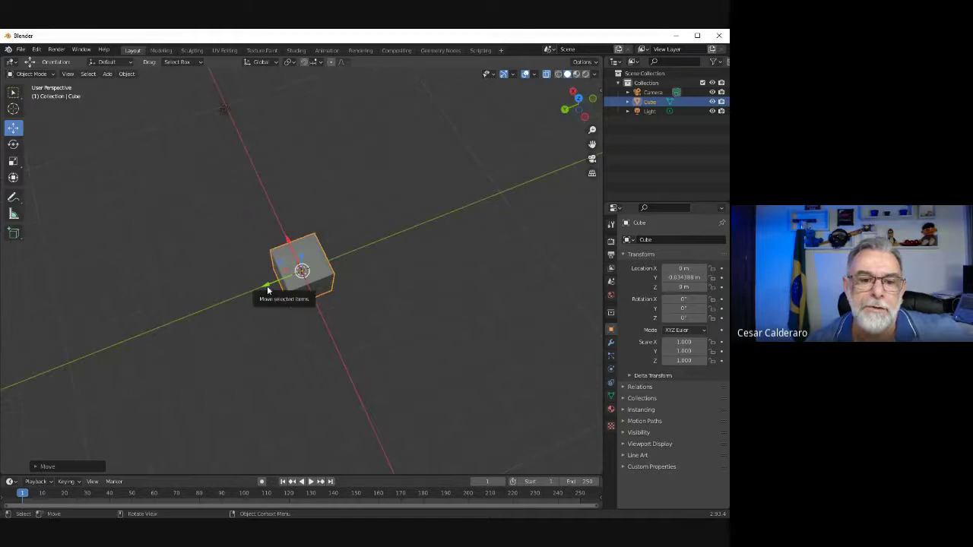
{"action": "mouse_move", "coordinate": [266, 287]}
{"action": "left_mouse_down"}
{"action": "mouse_move", "coordinate": [389, 200]}
{"action": "mouse_move", "coordinate": [197, 316]}
{"action": "mouse_move", "coordinate": [288, 302]}
{"action": "left_mouse_up"}
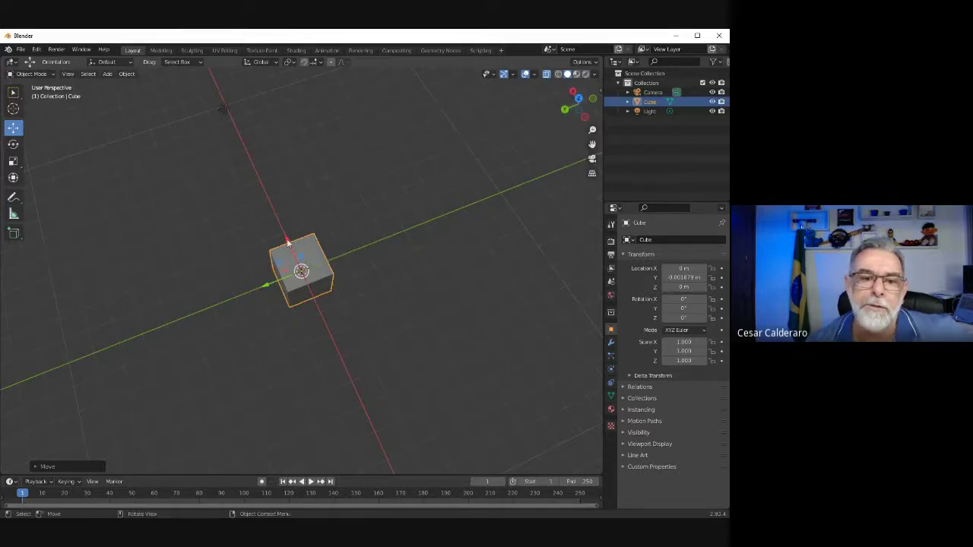
{"action": "left_click_drag", "start_coordinate": [287, 242], "coordinate": [291, 238]}
From Top and Back views, drag the Z arrow to lift the cube to Z 0.020378 m
{"action": "left_click", "coordinate": [580, 100]}
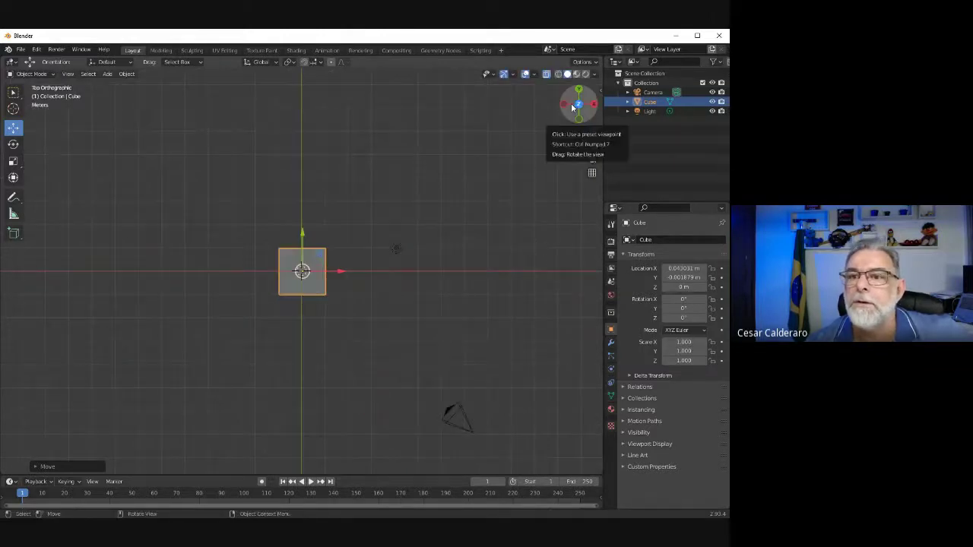
{"action": "left_click", "coordinate": [578, 90]}
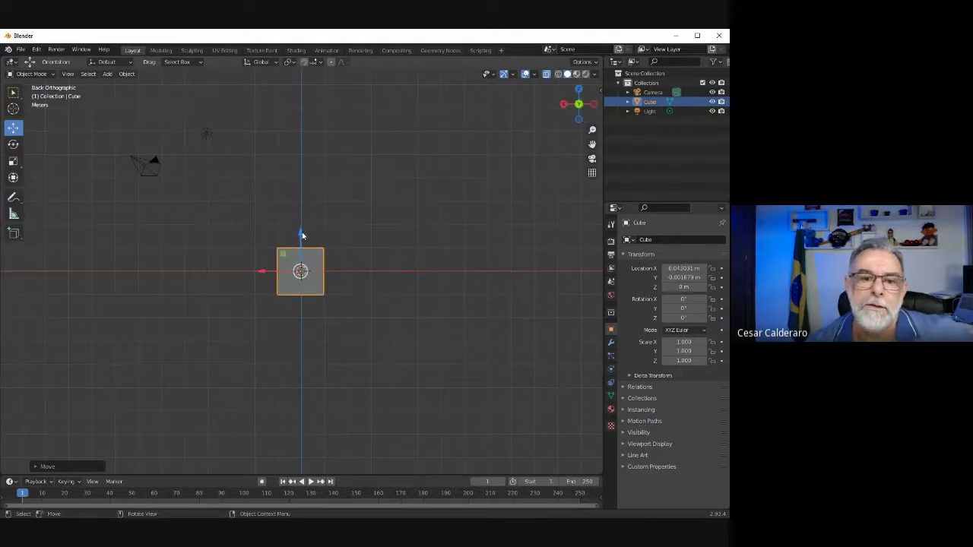
{"action": "left_click_drag", "start_coordinate": [302, 236], "coordinate": [300, 243]}
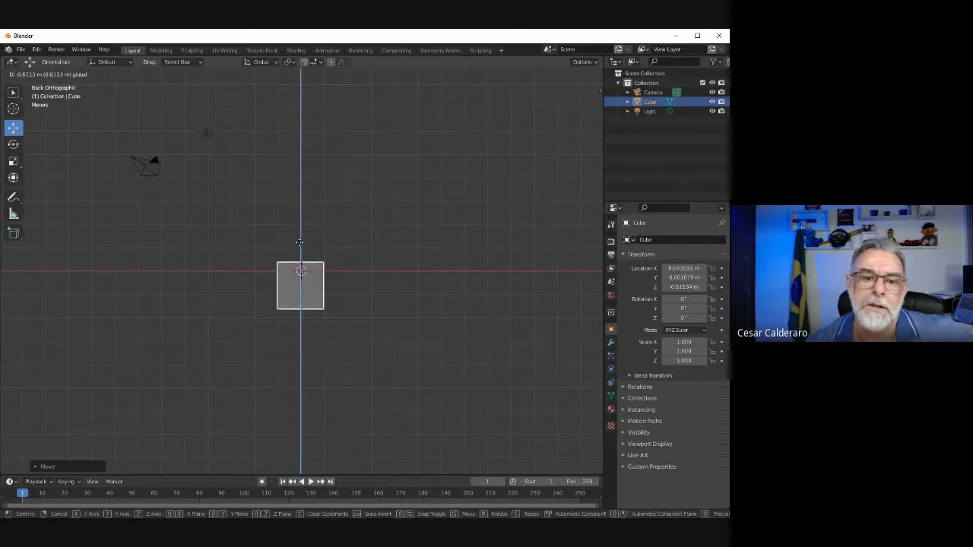
{"action": "left_click_drag", "start_coordinate": [299, 243], "coordinate": [300, 228]}
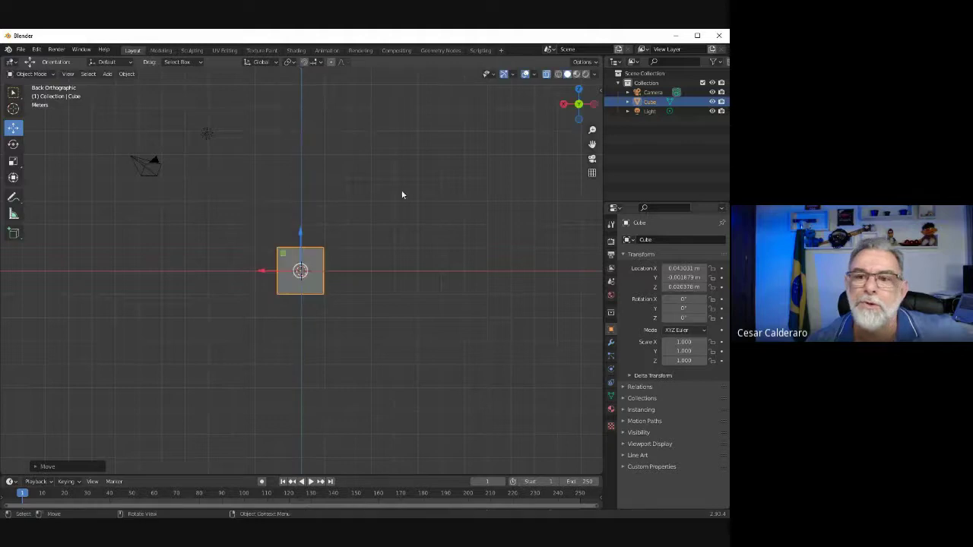
{"action": "mouse_move", "coordinate": [576, 104]}
{"action": "left_mouse_down"}
{"action": "mouse_move", "coordinate": [563, 118]}
{"action": "mouse_move", "coordinate": [28, 158]}
{"action": "mouse_move", "coordinate": [10, 185]}
{"action": "mouse_move", "coordinate": [602, 165]}
{"action": "left_mouse_up"}
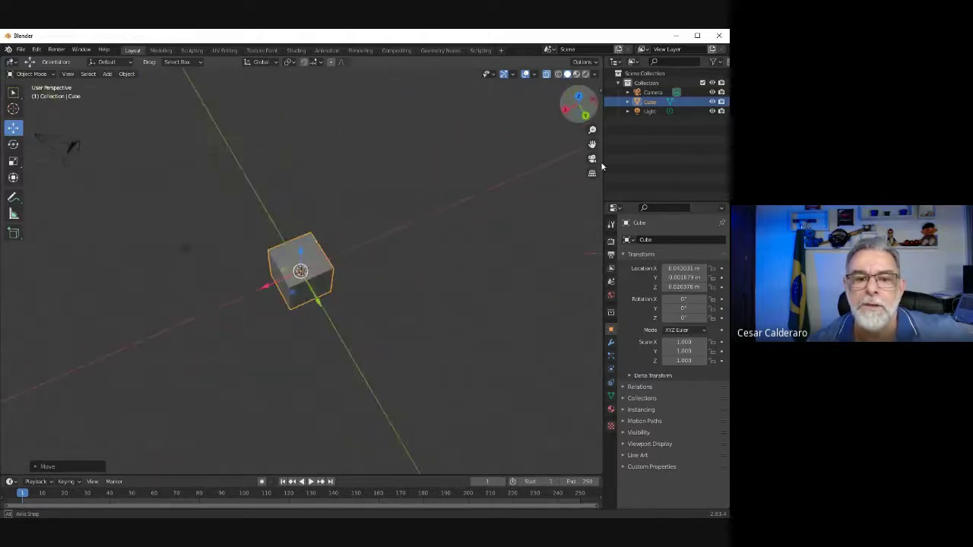
{"action": "mouse_move", "coordinate": [602, 166]}
{"action": "left_mouse_down"}
{"action": "mouse_move", "coordinate": [580, 138]}
{"action": "mouse_move", "coordinate": [9, 147]}
{"action": "mouse_move", "coordinate": [202, 241]}
{"action": "mouse_move", "coordinate": [9, 161]}
{"action": "mouse_move", "coordinate": [150, 152]}
{"action": "mouse_move", "coordinate": [141, 119]}
{"action": "mouse_move", "coordinate": [105, 149]}
{"action": "mouse_move", "coordinate": [110, 159]}
{"action": "left_mouse_up"}
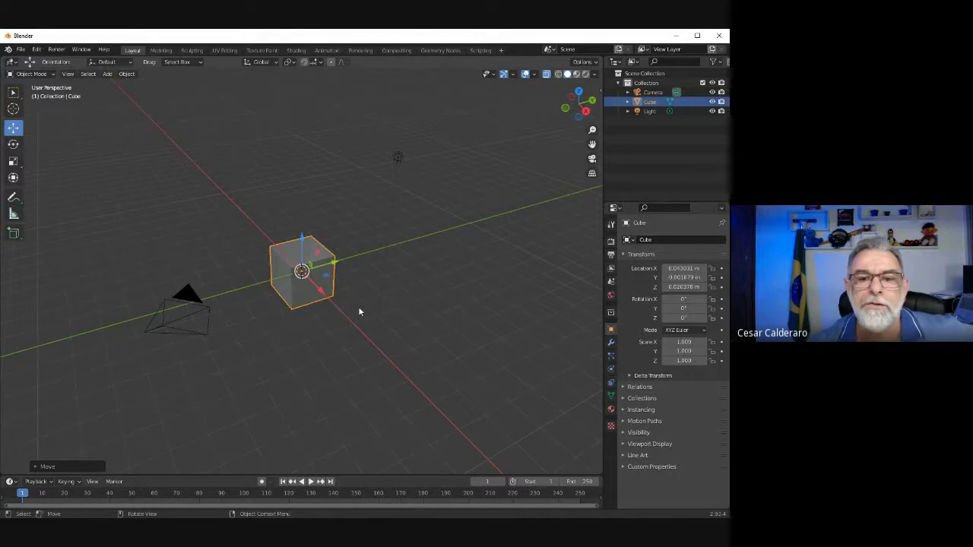
{"action": "mouse_move", "coordinate": [580, 92]}
{"action": "left_mouse_down"}
{"action": "mouse_move", "coordinate": [441, 469]}
{"action": "mouse_move", "coordinate": [474, 83]}
{"action": "left_mouse_up"}
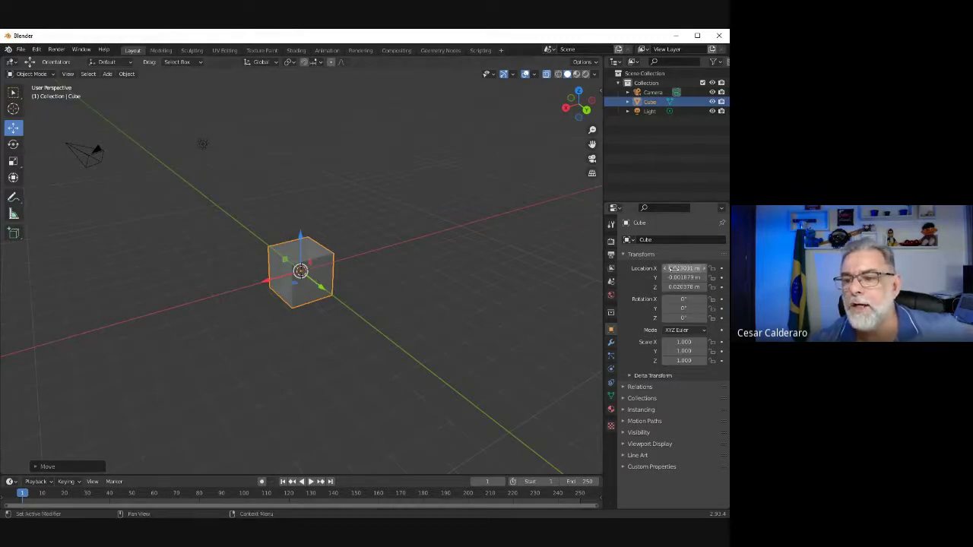
Enter 0 in the cube's Location X, Y and Z fields in Object Properties
{"action": "left_click", "coordinate": [676, 268]}
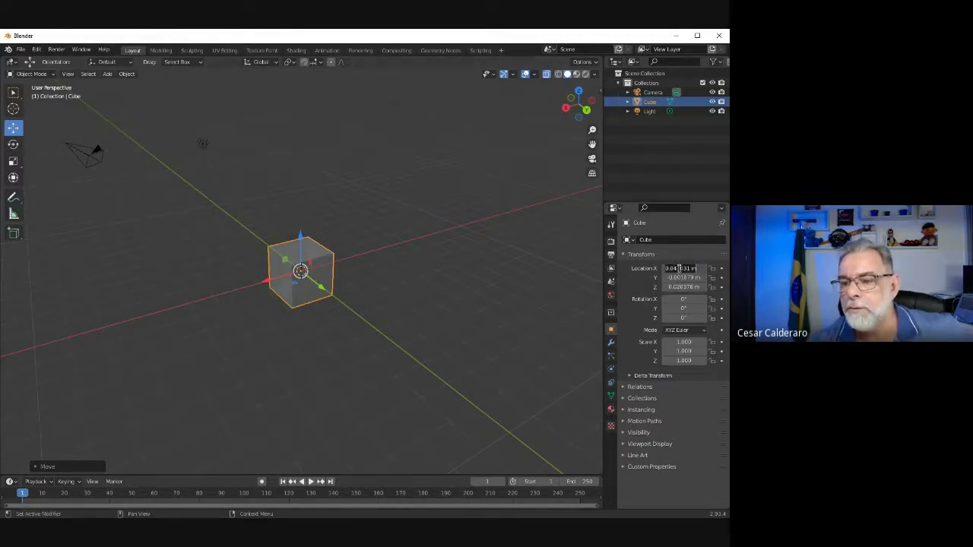
{"action": "type", "text": "0"}
{"action": "key", "text": "Return"}
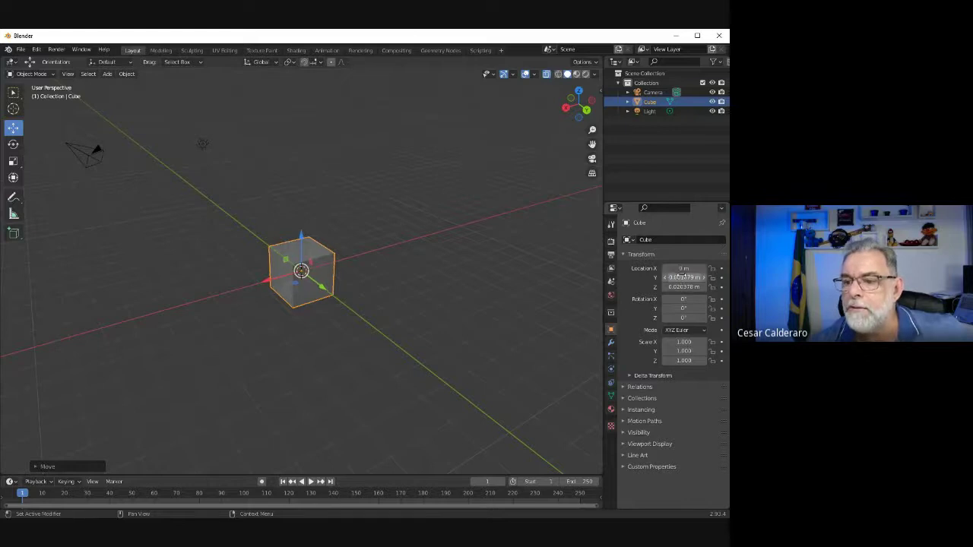
{"action": "left_click", "coordinate": [683, 278]}
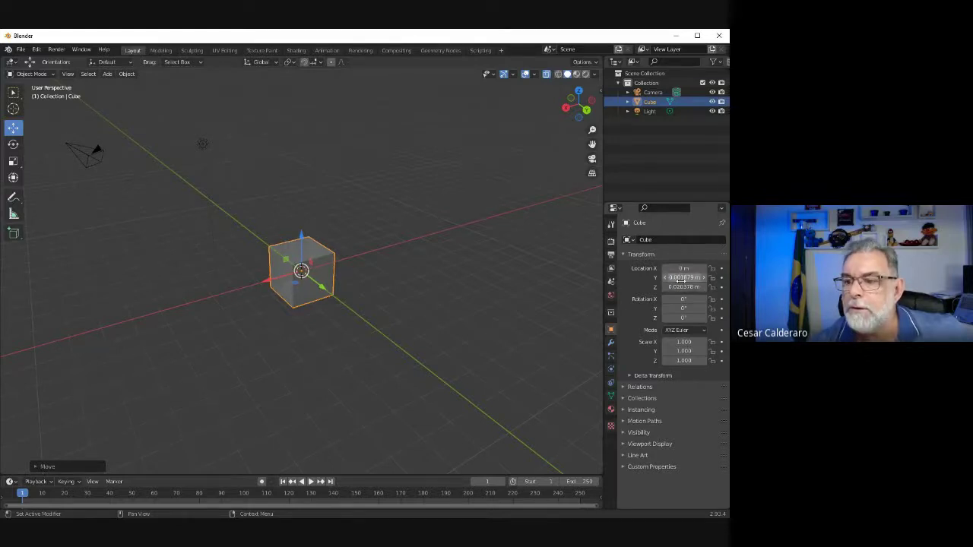
{"action": "type", "text": "0"}
{"action": "key", "text": "Return"}
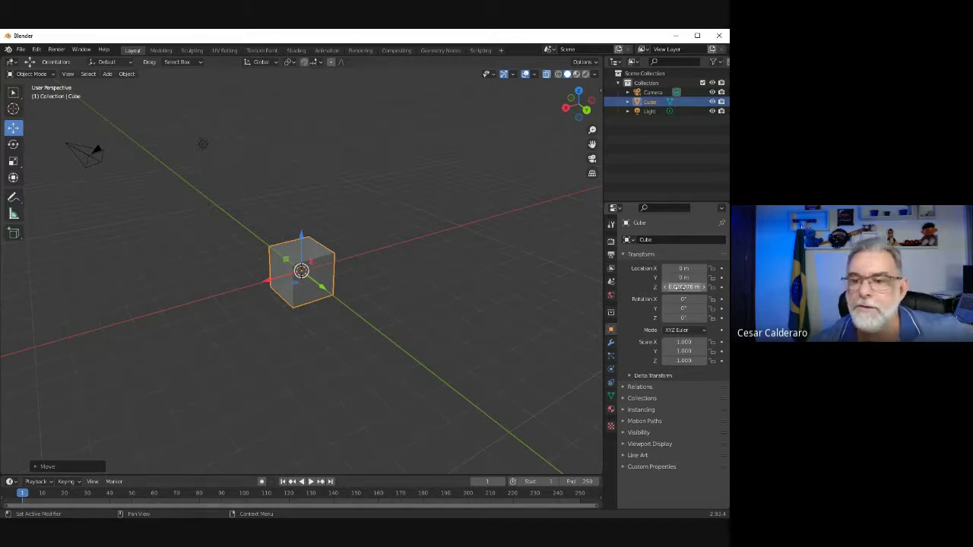
{"action": "left_click", "coordinate": [676, 286]}
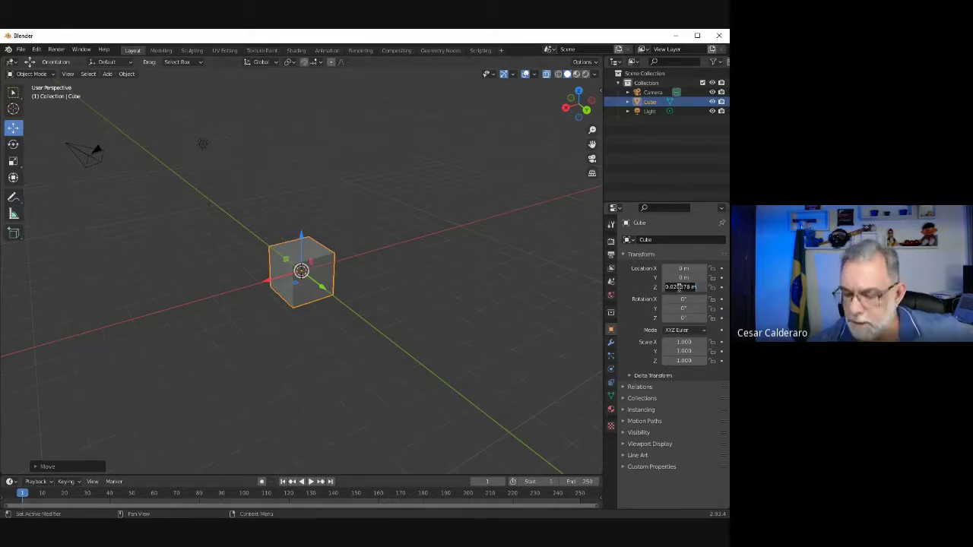
{"action": "type", "text": "0"}
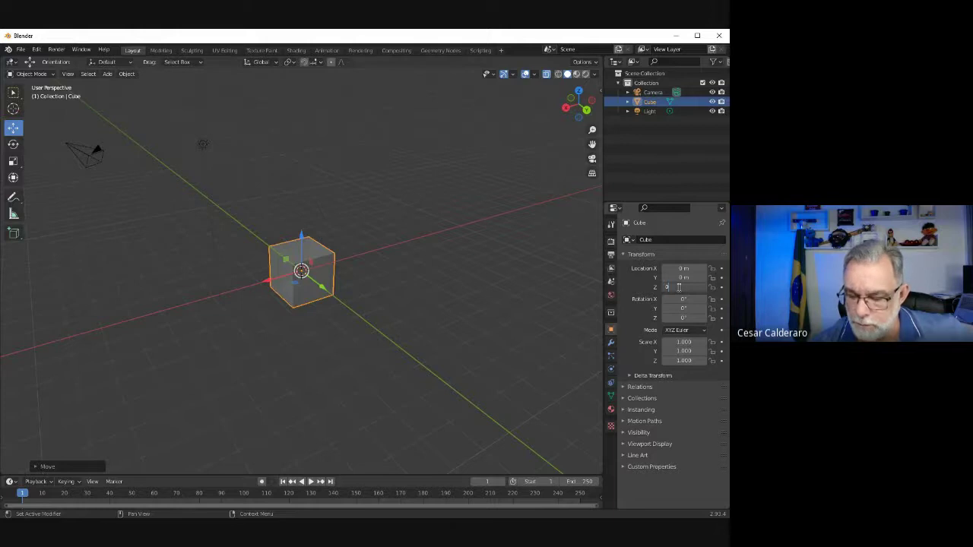
{"action": "key", "text": "Return"}
Zoom in and out on the cube, then activate the Scale tool from the toolbar
{"action": "scroll", "coordinate": [304, 278], "scroll_direction": "up", "scroll_amount": 2}
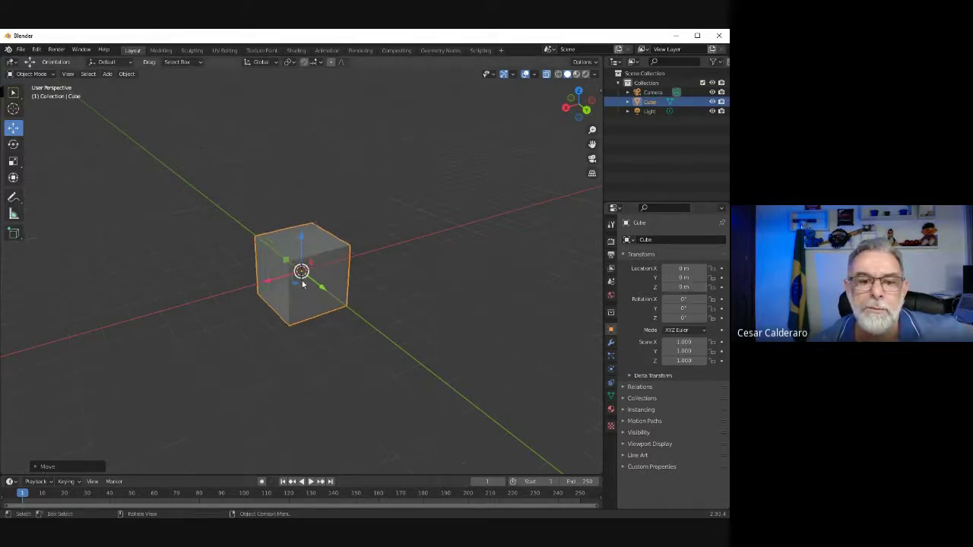
{"action": "scroll", "coordinate": [303, 279], "scroll_direction": "up", "scroll_amount": 4}
{"action": "scroll", "coordinate": [302, 283], "scroll_direction": "up", "scroll_amount": 4}
{"action": "scroll", "coordinate": [302, 278], "scroll_direction": "up", "scroll_amount": 1}
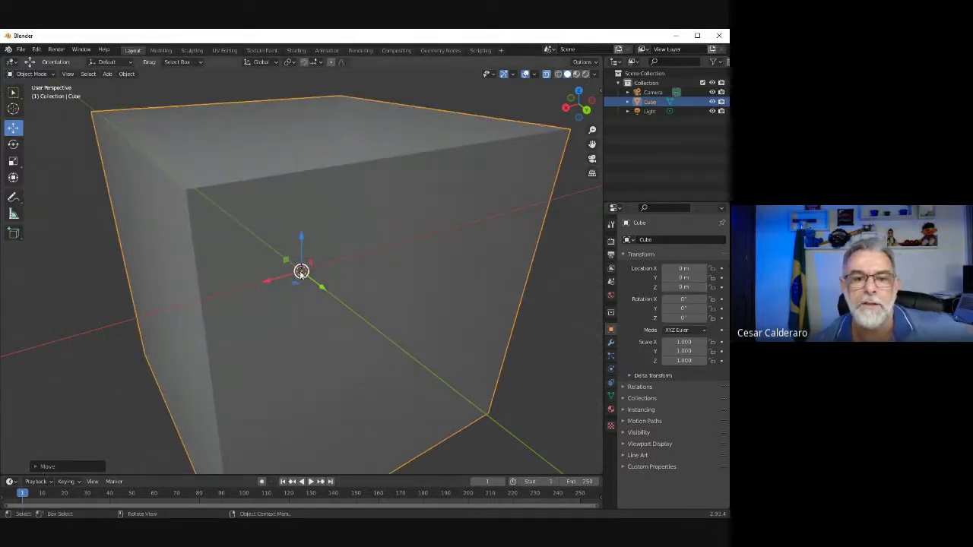
{"action": "scroll", "coordinate": [301, 274], "scroll_direction": "down", "scroll_amount": 4}
{"action": "scroll", "coordinate": [301, 272], "scroll_direction": "down", "scroll_amount": 3}
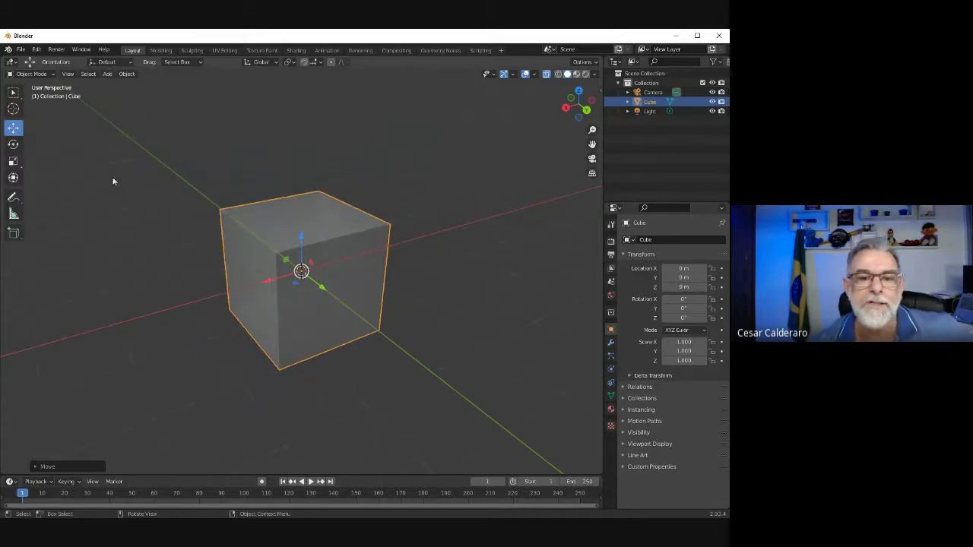
{"action": "scroll", "coordinate": [196, 208], "scroll_direction": "down", "scroll_amount": 4}
{"action": "scroll", "coordinate": [199, 215], "scroll_direction": "down", "scroll_amount": 2}
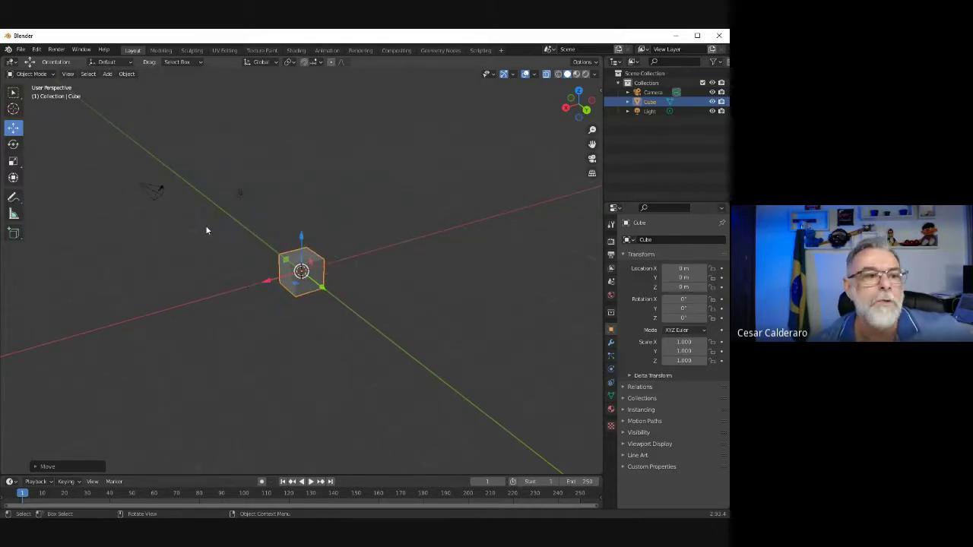
{"action": "left_click", "coordinate": [12, 163]}
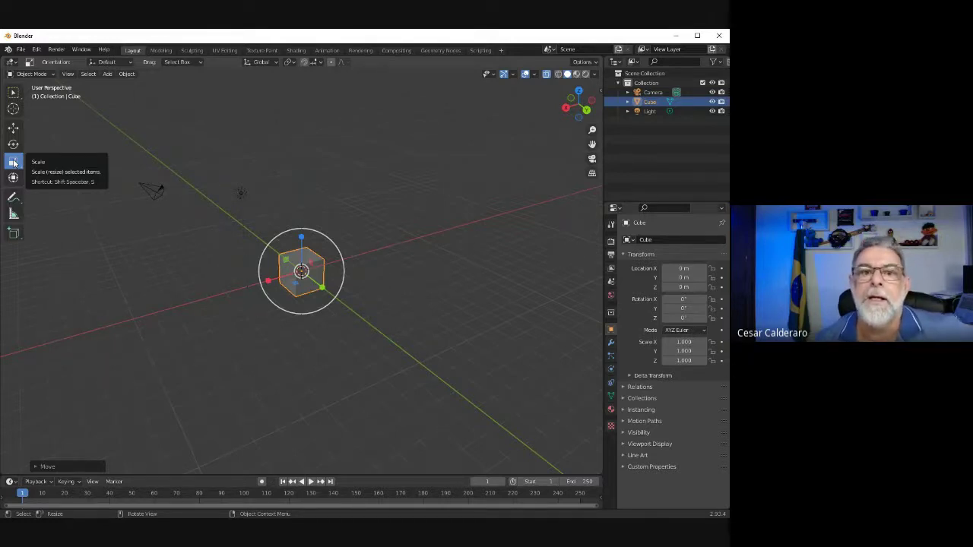
Scale the cube into a tall thin slab, about 1.000 × 7.991 × 7.195
{"action": "left_click", "coordinate": [13, 163]}
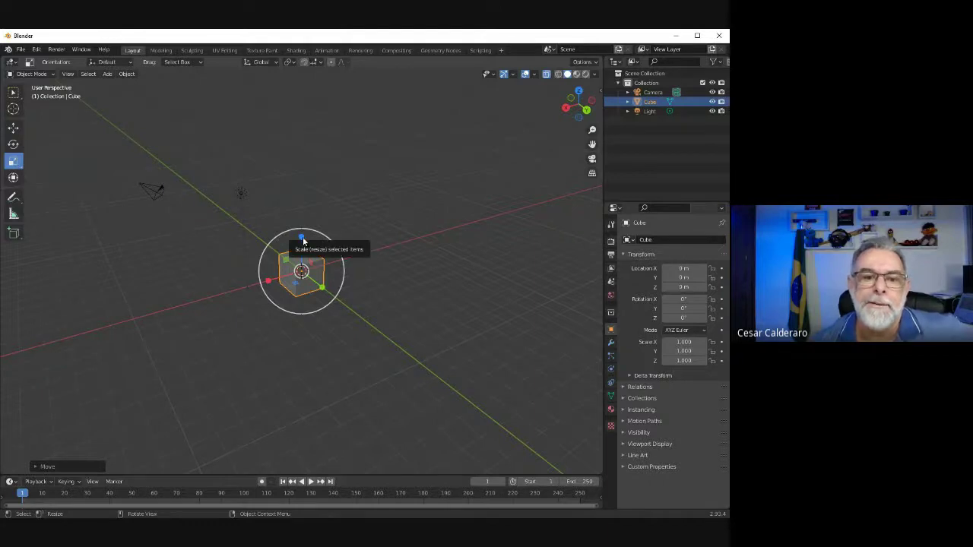
{"action": "mouse_move", "coordinate": [303, 237]}
{"action": "left_mouse_down"}
{"action": "mouse_move", "coordinate": [300, 136]}
{"action": "mouse_move", "coordinate": [295, 196]}
{"action": "left_mouse_up"}
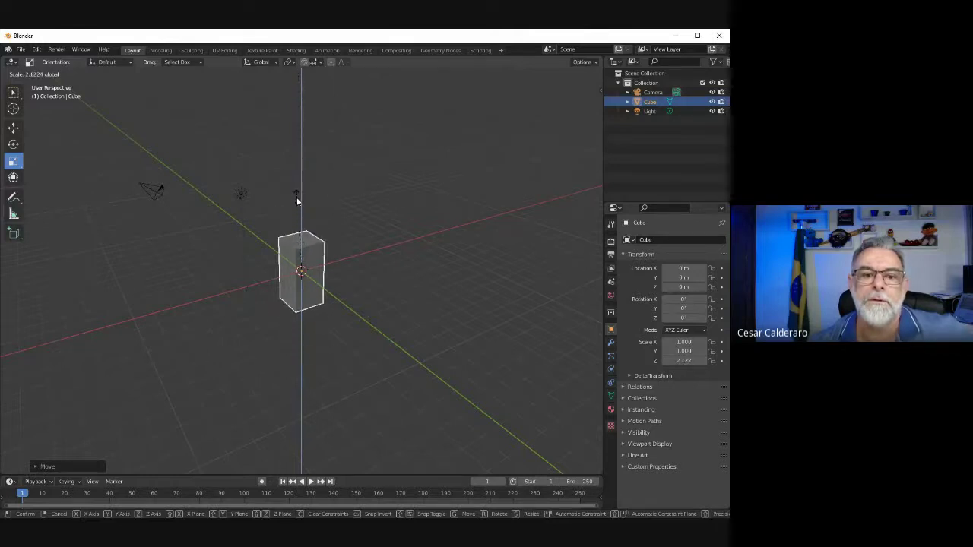
{"action": "left_click_drag", "start_coordinate": [295, 196], "coordinate": [300, 213]}
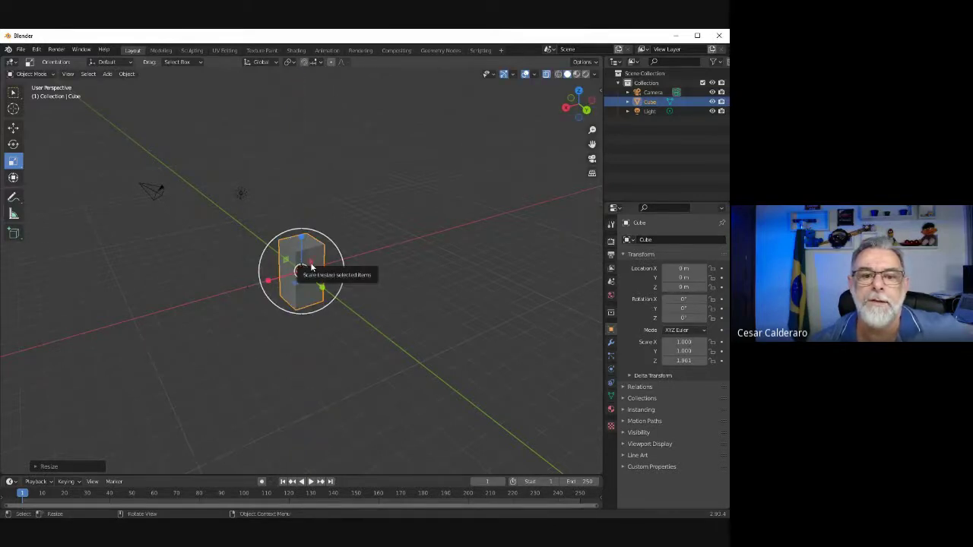
{"action": "mouse_move", "coordinate": [311, 266]}
{"action": "left_mouse_down"}
{"action": "mouse_move", "coordinate": [272, 275]}
{"action": "mouse_move", "coordinate": [354, 259]}
{"action": "left_mouse_up"}
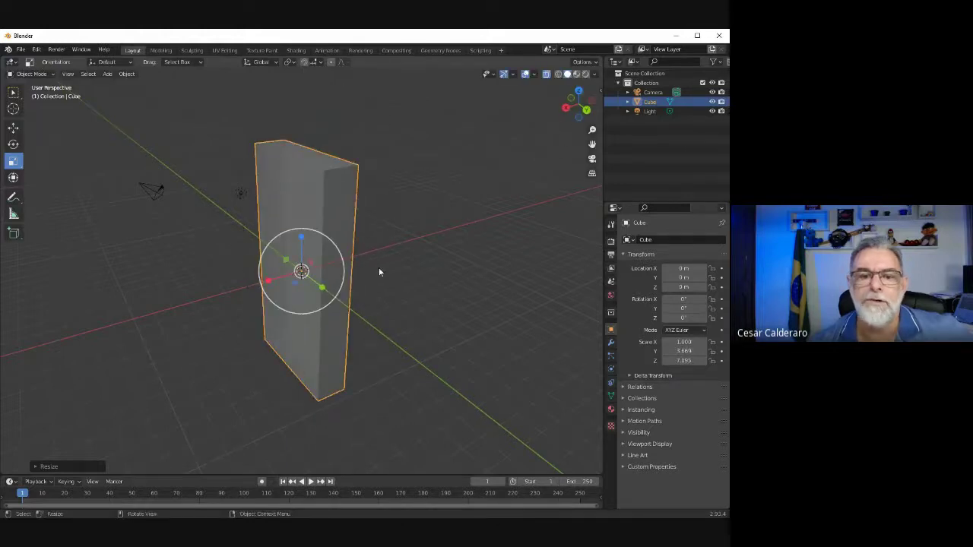
{"action": "left_click_drag", "start_coordinate": [322, 288], "coordinate": [352, 310]}
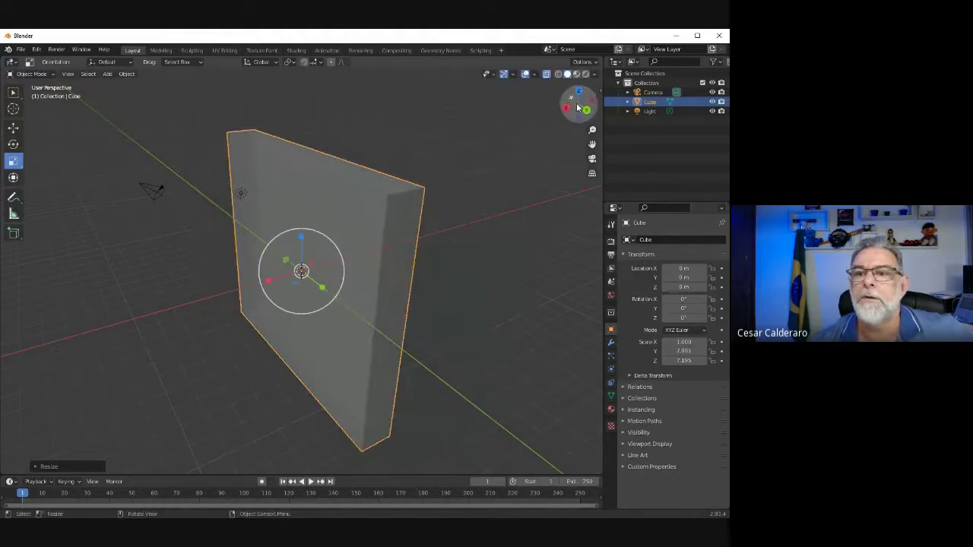
Orbit to a near-side view and turn off X-Ray so the slab looks solid
{"action": "mouse_move", "coordinate": [579, 94]}
{"action": "left_mouse_down"}
{"action": "mouse_move", "coordinate": [530, 463]}
{"action": "mouse_move", "coordinate": [325, 142]}
{"action": "mouse_move", "coordinate": [374, 101]}
{"action": "left_mouse_up"}
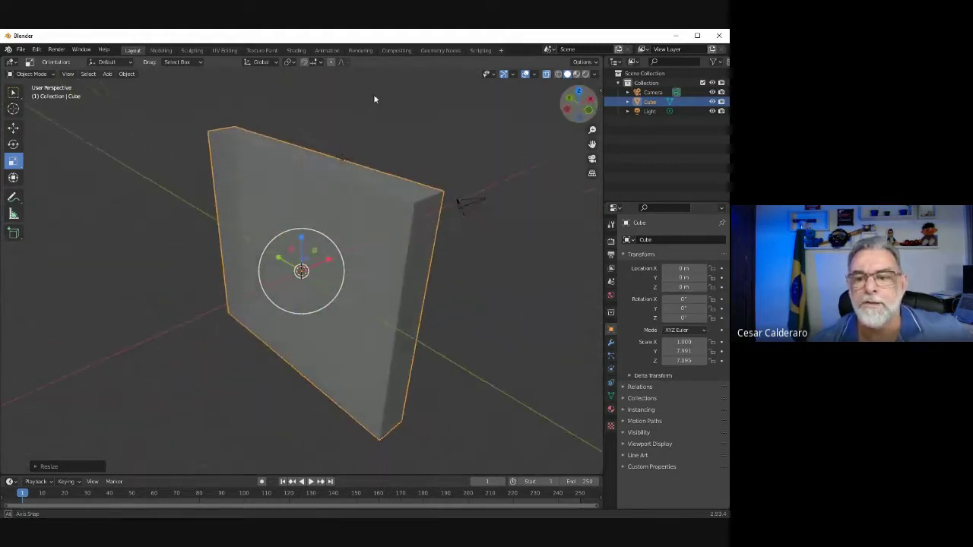
{"action": "left_click_drag", "start_coordinate": [374, 101], "coordinate": [375, 98]}
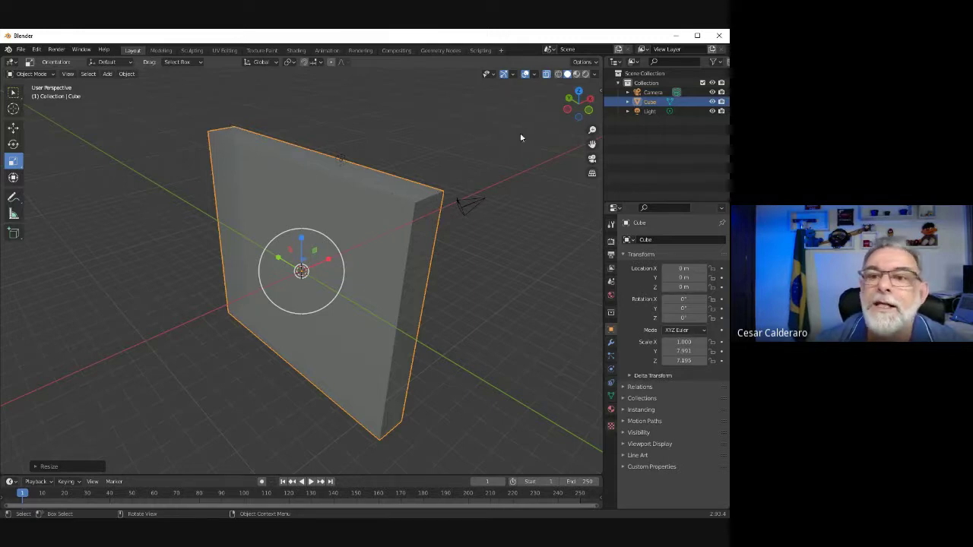
{"action": "left_click", "coordinate": [546, 74]}
Switch to Wireframe shading and reselect the slab by clicking on its edges
{"action": "left_click", "coordinate": [560, 75]}
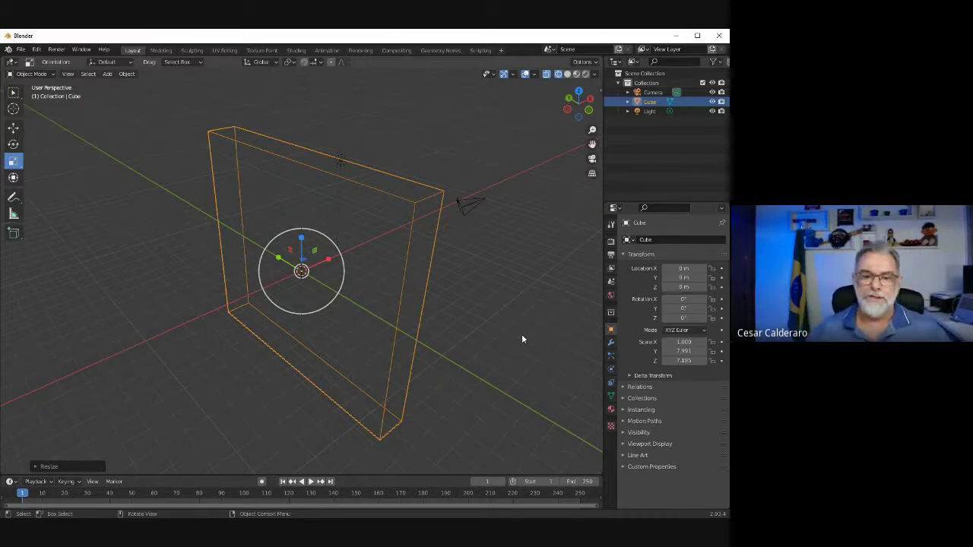
{"action": "left_click", "coordinate": [387, 221]}
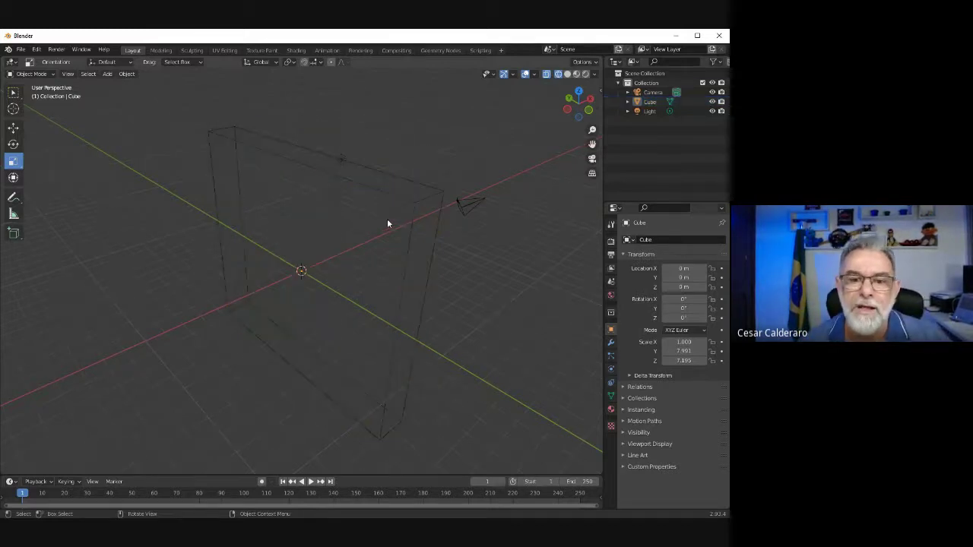
{"action": "left_click", "coordinate": [378, 194]}
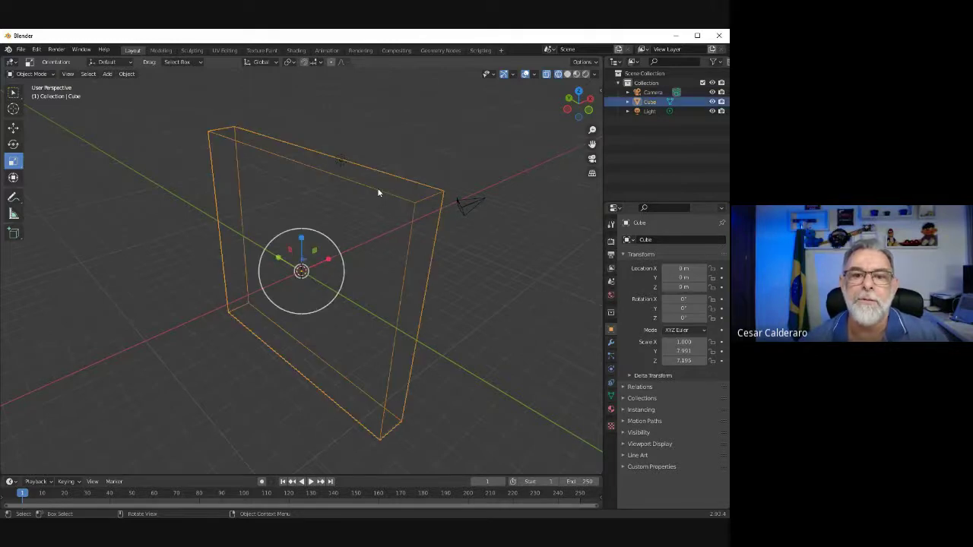
{"action": "left_click", "coordinate": [365, 200]}
{"action": "left_click", "coordinate": [378, 193]}
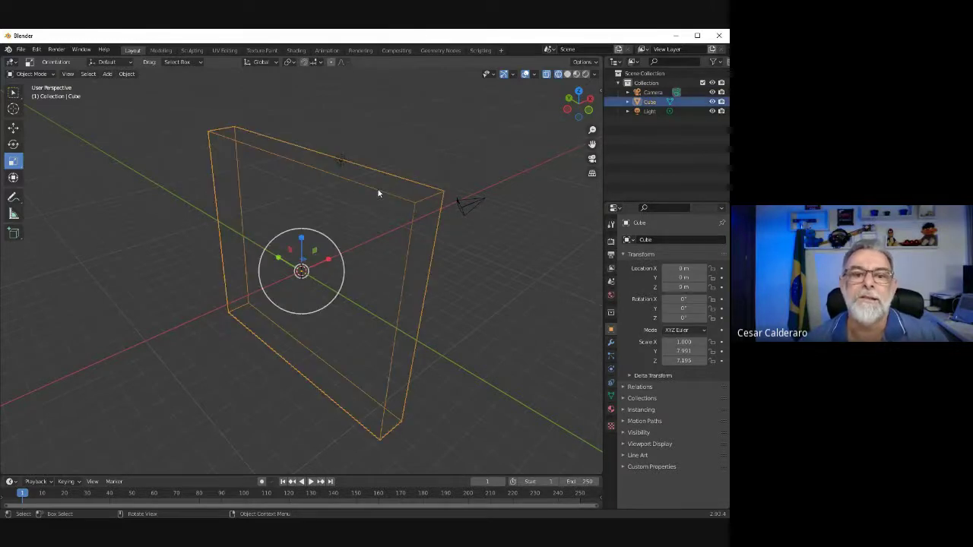
{"action": "left_click", "coordinate": [372, 207]}
{"action": "left_click", "coordinate": [377, 194]}
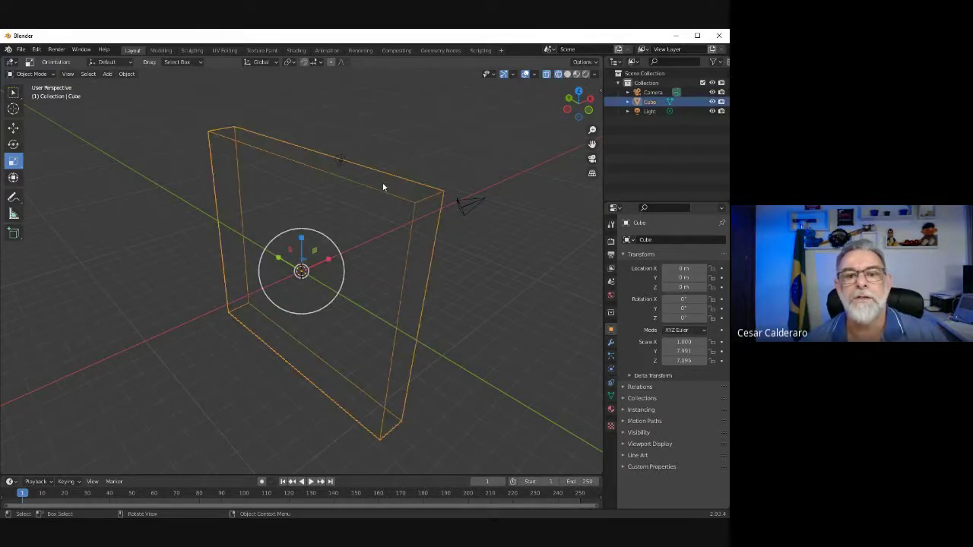
{"action": "left_click", "coordinate": [383, 186]}
{"action": "left_click", "coordinate": [376, 187]}
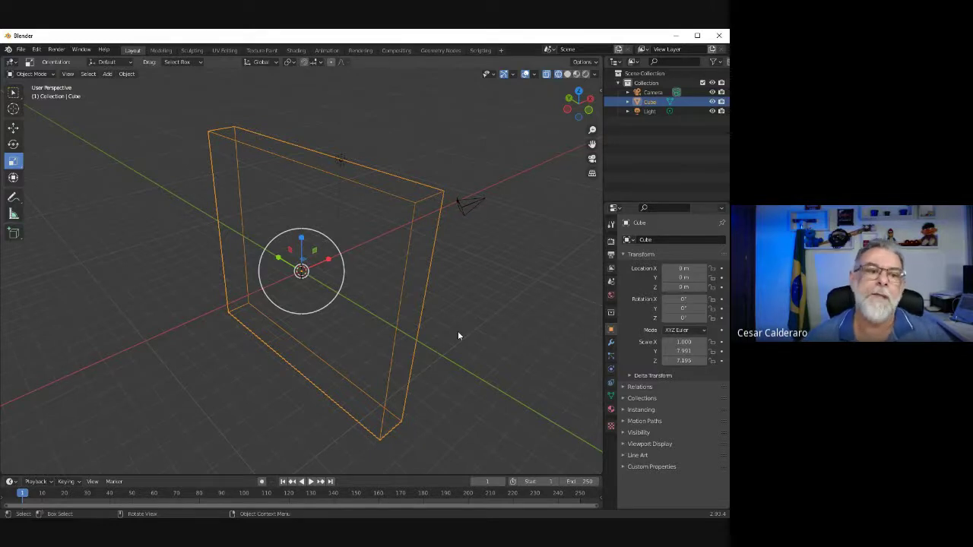
Rotate the slab about -58° around its Y axis with the Rotate tool
{"action": "left_click", "coordinate": [13, 144]}
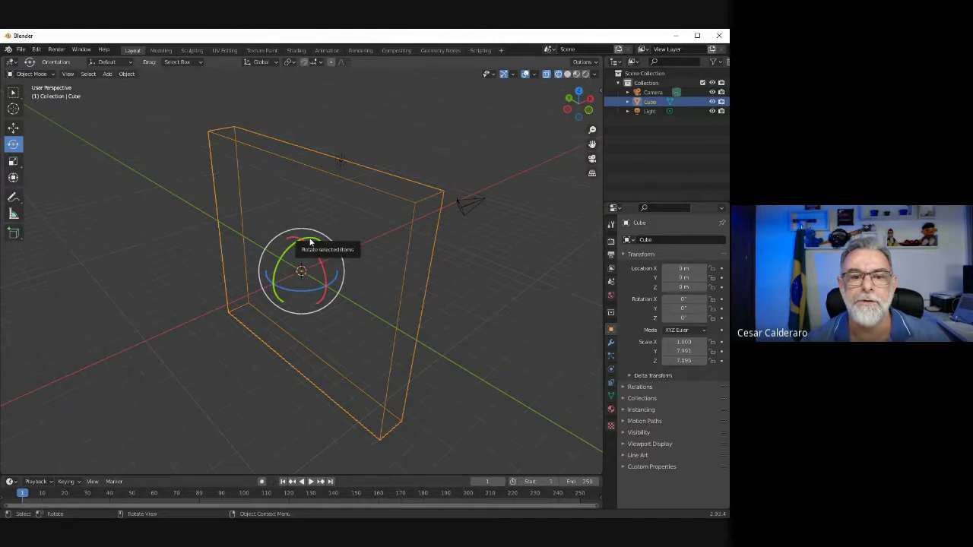
{"action": "mouse_move", "coordinate": [310, 242]}
{"action": "left_mouse_down"}
{"action": "mouse_move", "coordinate": [296, 287]}
{"action": "mouse_move", "coordinate": [289, 262]}
{"action": "left_mouse_up"}
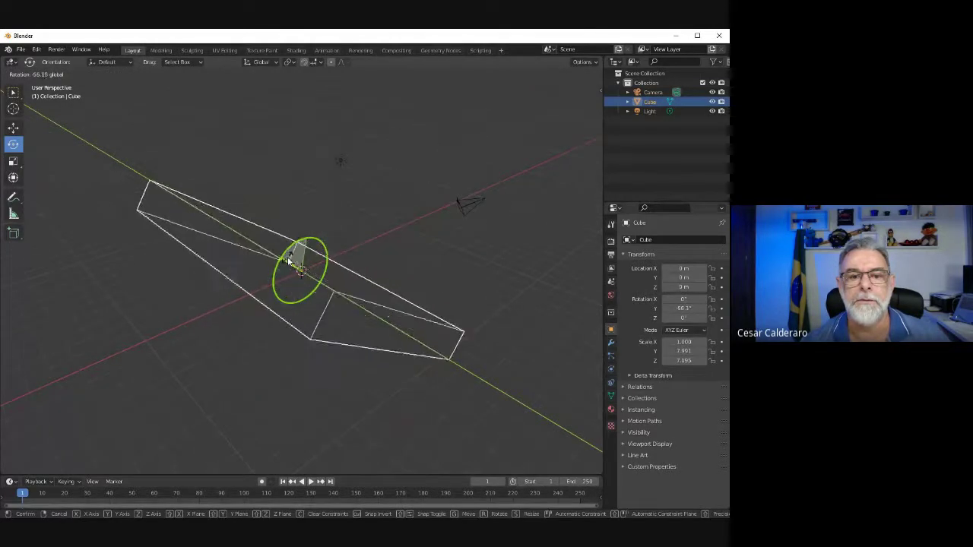
{"action": "left_click_drag", "start_coordinate": [289, 262], "coordinate": [289, 257]}
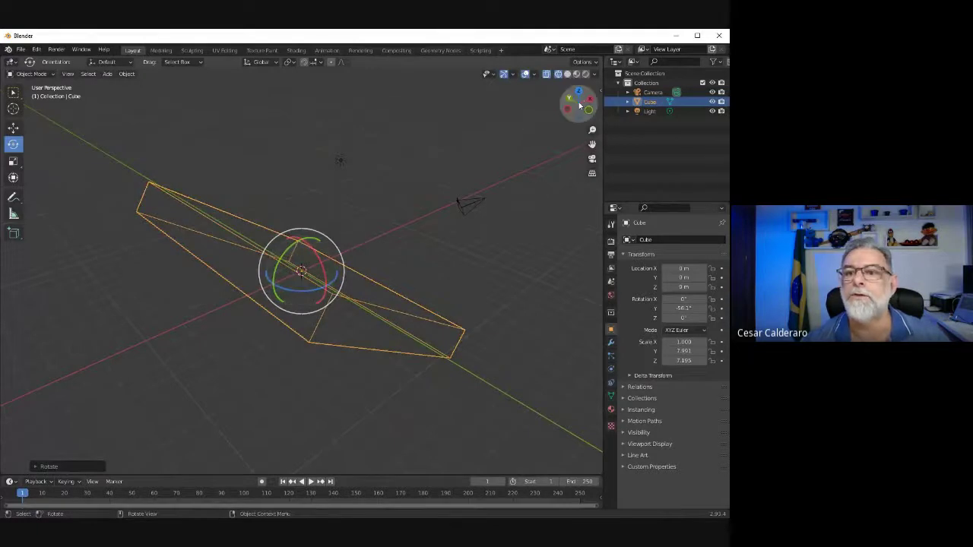
Switch to Material Preview shading and tilt the slab further around its X axis
{"action": "mouse_move", "coordinate": [577, 103]}
{"action": "left_mouse_down"}
{"action": "mouse_move", "coordinate": [575, 457]}
{"action": "mouse_move", "coordinate": [28, 77]}
{"action": "mouse_move", "coordinate": [30, 107]}
{"action": "left_mouse_up"}
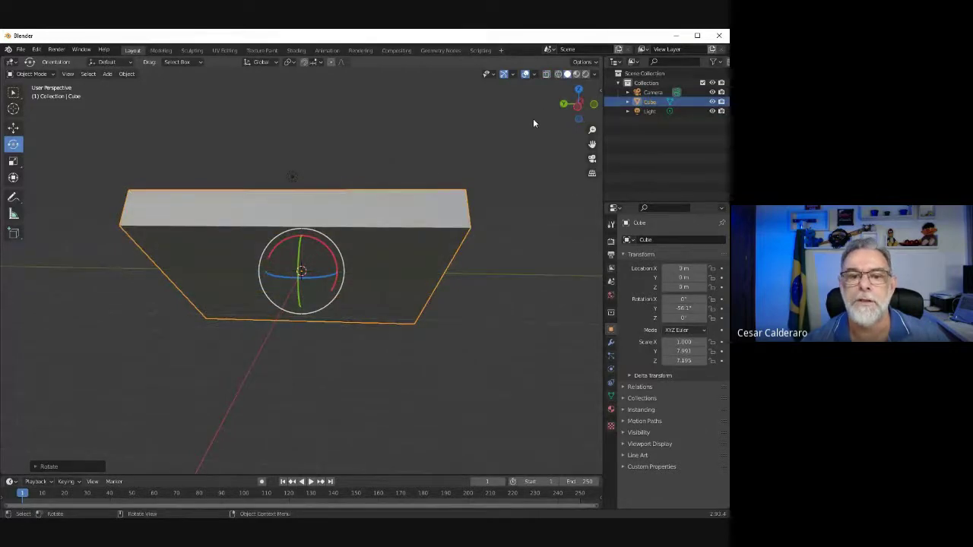
{"action": "left_click", "coordinate": [575, 74]}
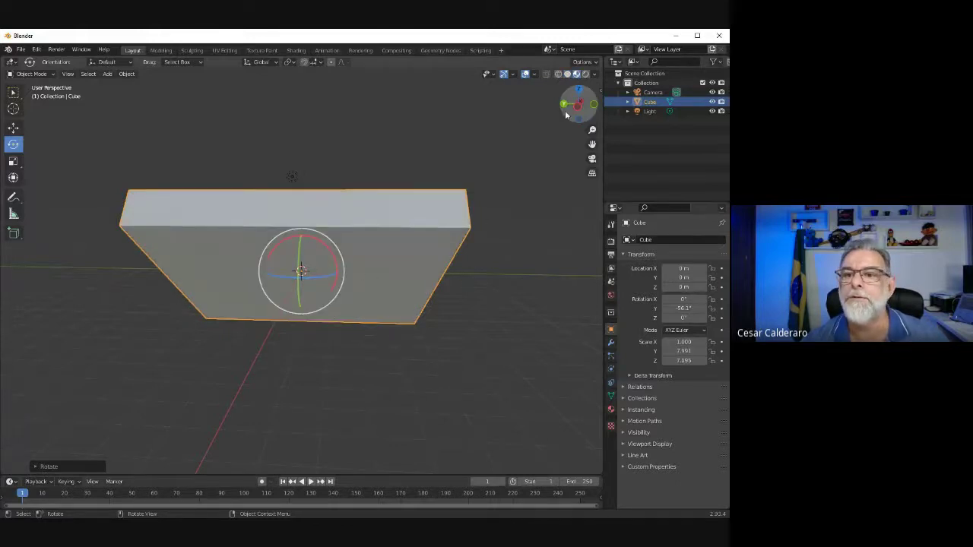
{"action": "left_click_drag", "start_coordinate": [576, 95], "coordinate": [571, 133]}
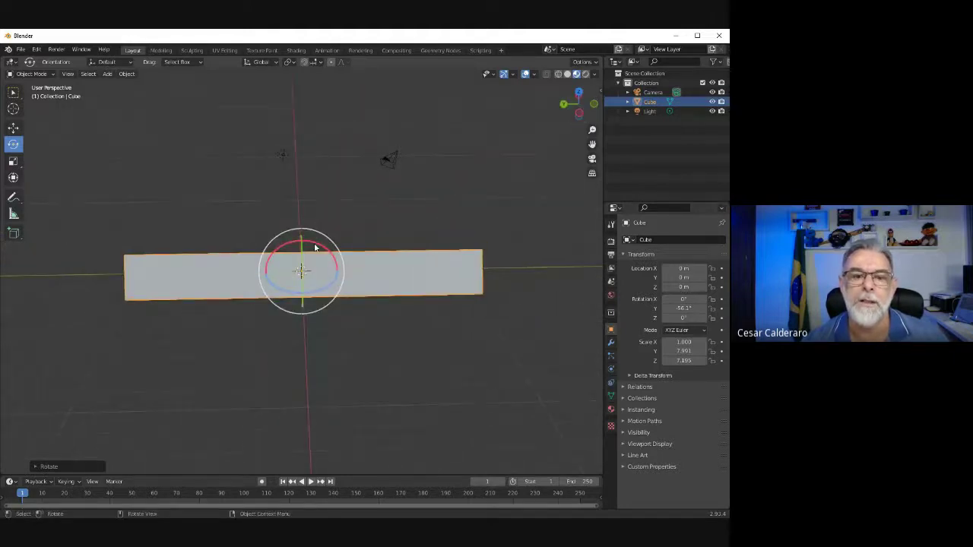
{"action": "left_click_drag", "start_coordinate": [316, 246], "coordinate": [341, 264]}
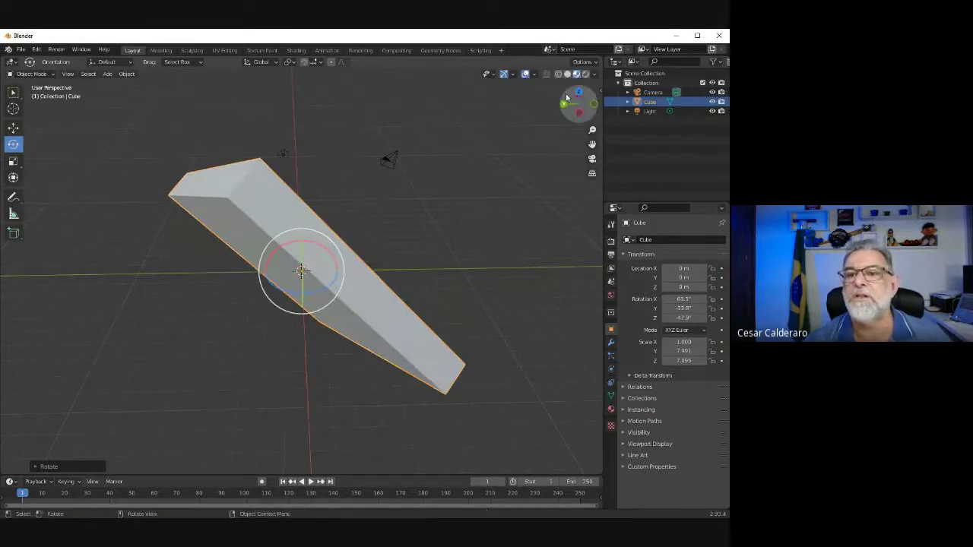
{"action": "mouse_move", "coordinate": [576, 100]}
{"action": "left_mouse_down"}
{"action": "mouse_move", "coordinate": [457, 160]}
{"action": "mouse_move", "coordinate": [430, 233]}
{"action": "mouse_move", "coordinate": [549, 78]}
{"action": "mouse_move", "coordinate": [571, 97]}
{"action": "mouse_move", "coordinate": [554, 100]}
{"action": "mouse_move", "coordinate": [567, 101]}
{"action": "left_mouse_up"}
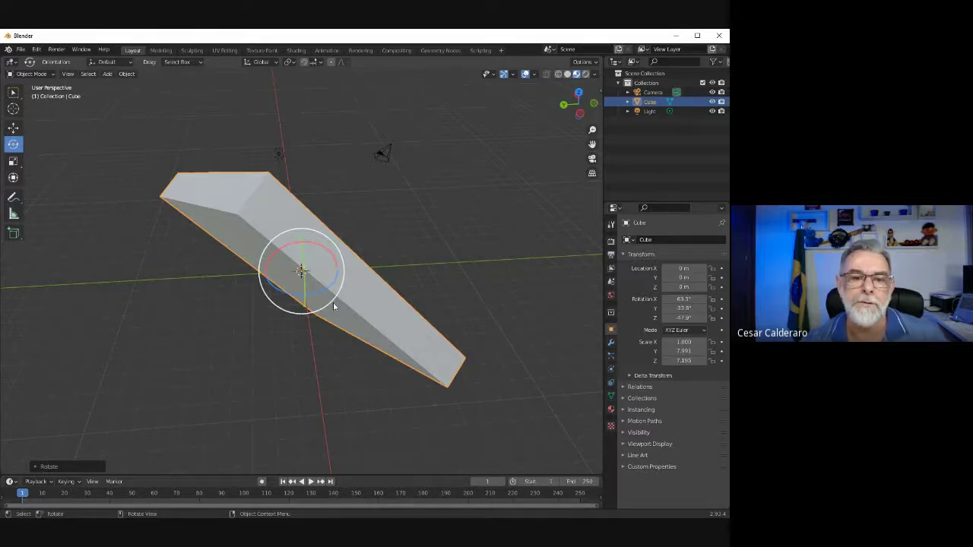
{"action": "mouse_move", "coordinate": [323, 251]}
{"action": "left_mouse_down"}
{"action": "mouse_move", "coordinate": [322, 284]}
{"action": "mouse_move", "coordinate": [279, 275]}
{"action": "left_mouse_up"}
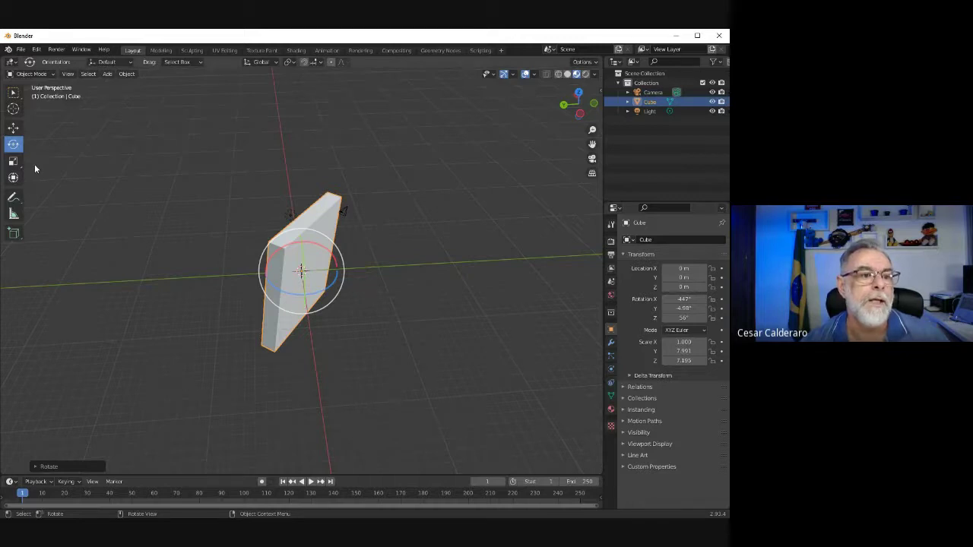
Deselect the slab and activate the 3D Cursor tool after browsing the mode and Add menus
{"action": "left_click", "coordinate": [31, 74]}
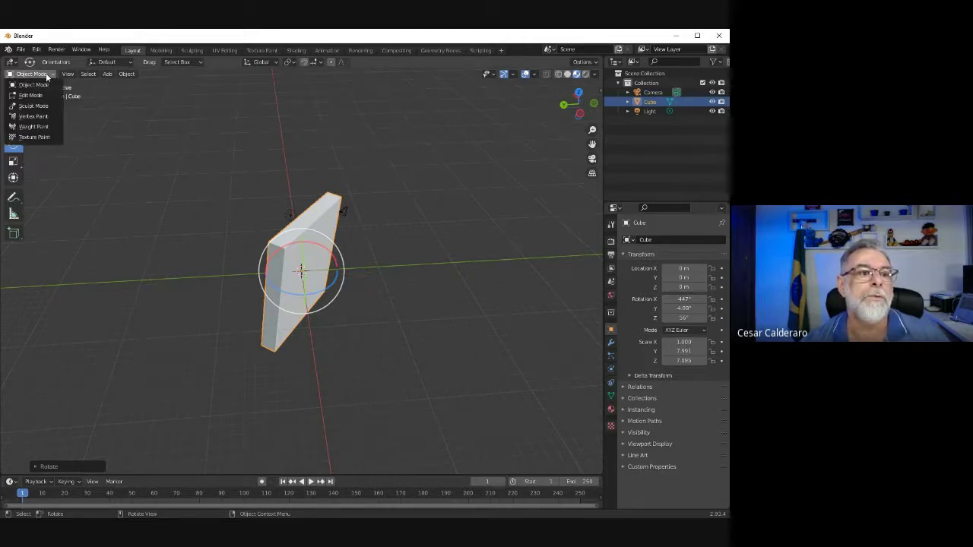
{"action": "left_click", "coordinate": [43, 88]}
{"action": "left_click", "coordinate": [108, 73]}
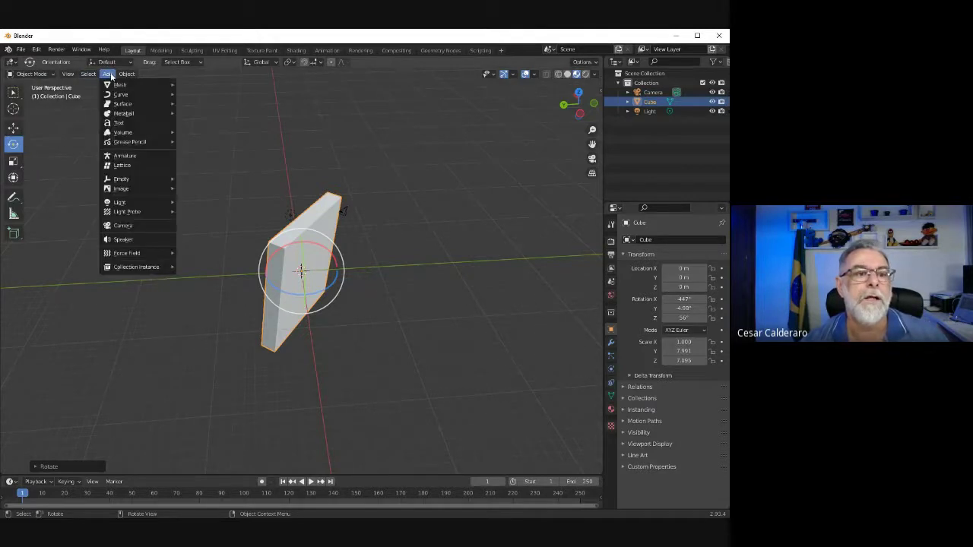
{"action": "mouse_move", "coordinate": [118, 90]}
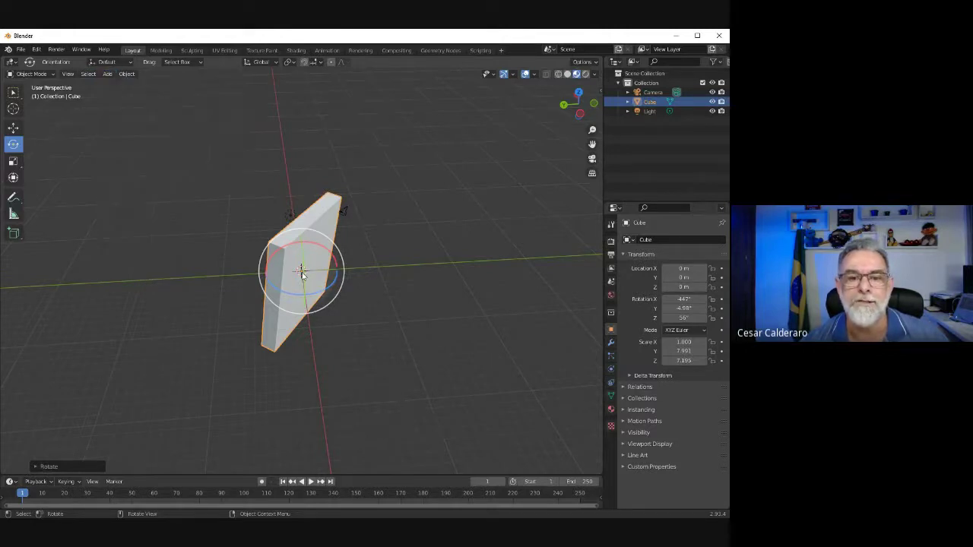
{"action": "left_click", "coordinate": [480, 204]}
{"action": "left_click", "coordinate": [13, 108]}
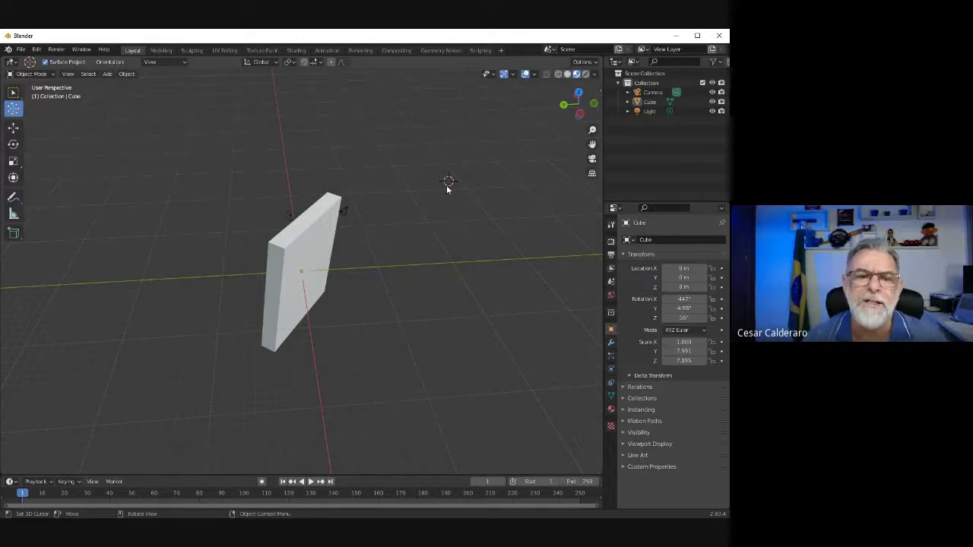
Add a mesh cube, Cube.001, at the 3D cursor and orbit to view it beside the slab
{"action": "left_click", "coordinate": [107, 74]}
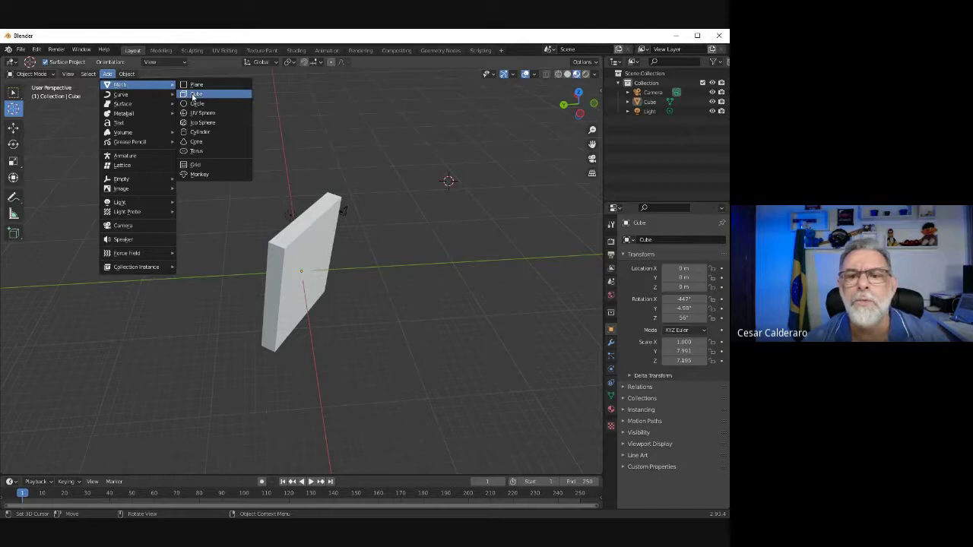
{"action": "left_click", "coordinate": [194, 94]}
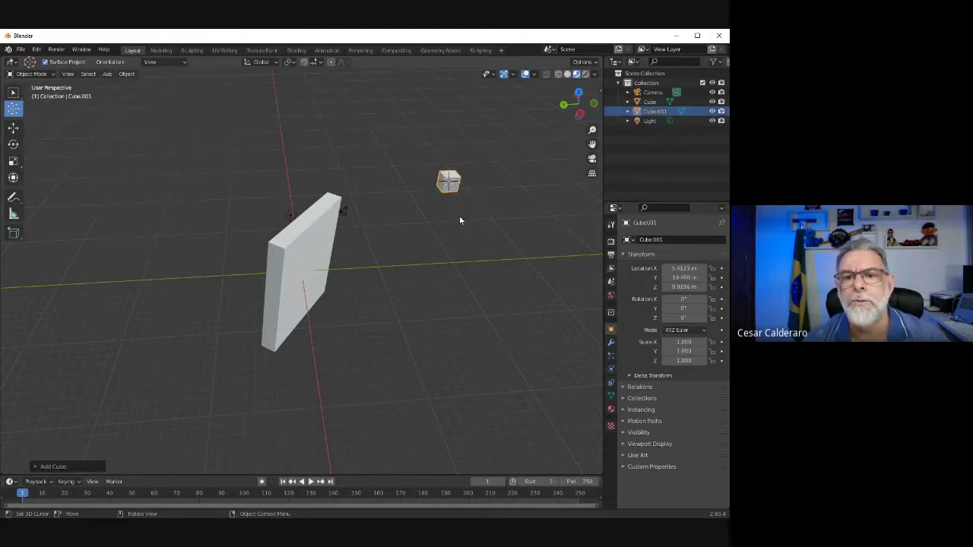
{"action": "left_click", "coordinate": [580, 113]}
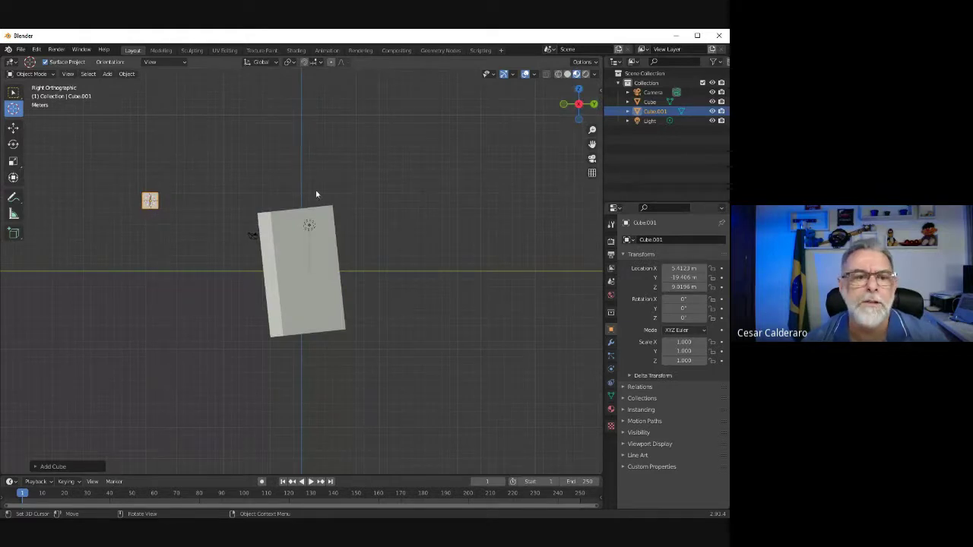
{"action": "mouse_move", "coordinate": [577, 118]}
{"action": "left_mouse_down"}
{"action": "mouse_move", "coordinate": [480, 234]}
{"action": "mouse_move", "coordinate": [484, 335]}
{"action": "mouse_move", "coordinate": [507, 124]}
{"action": "left_mouse_up"}
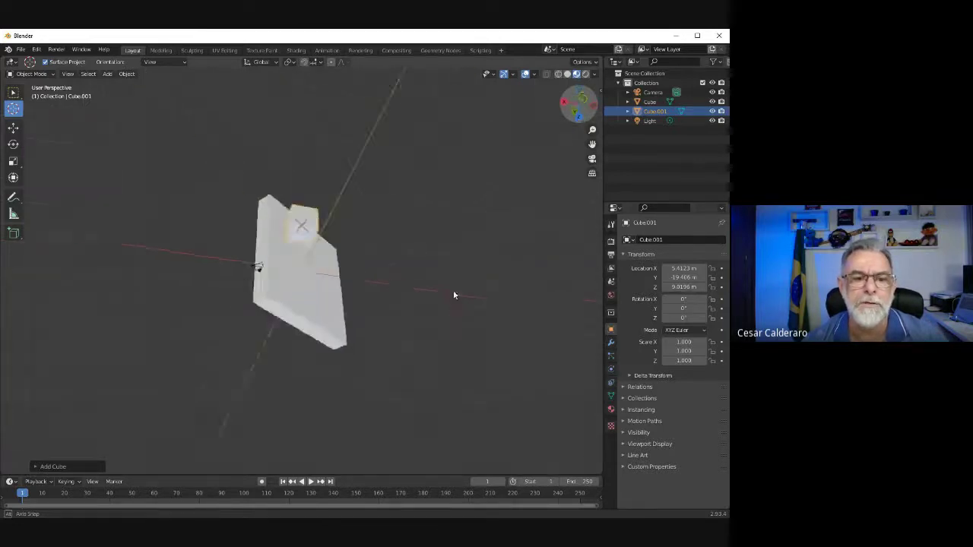
{"action": "mouse_move", "coordinate": [502, 128]}
{"action": "left_mouse_down"}
{"action": "mouse_move", "coordinate": [599, 134]}
{"action": "mouse_move", "coordinate": [525, 238]}
{"action": "left_mouse_up"}
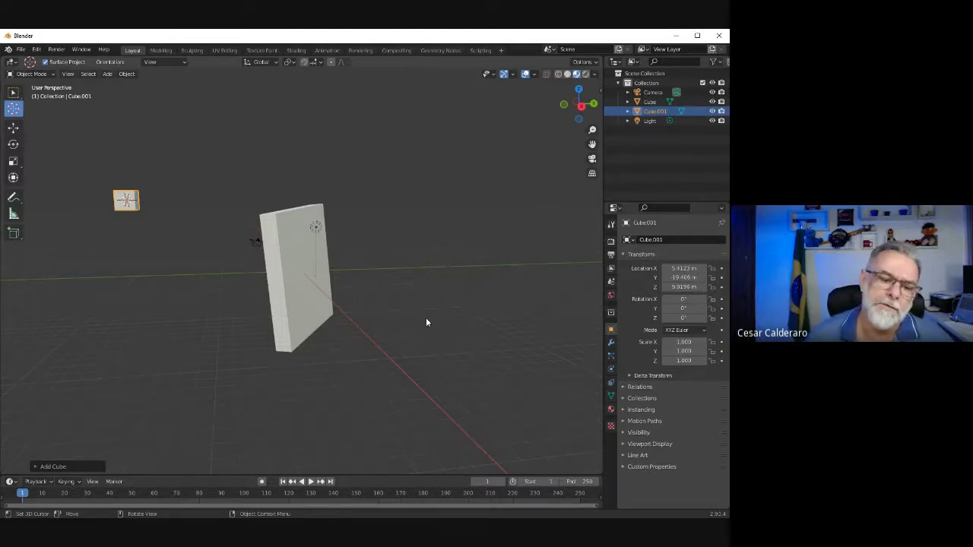
Switch Cube.001 into Edit Mode, checking the camera view before and after
{"action": "key", "text": "KP_0"}
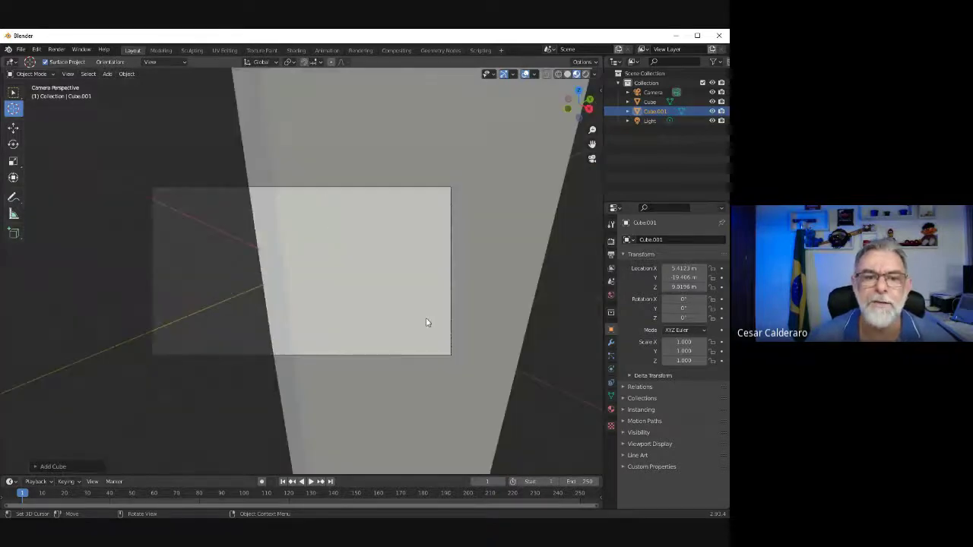
{"action": "key", "text": "KP_0"}
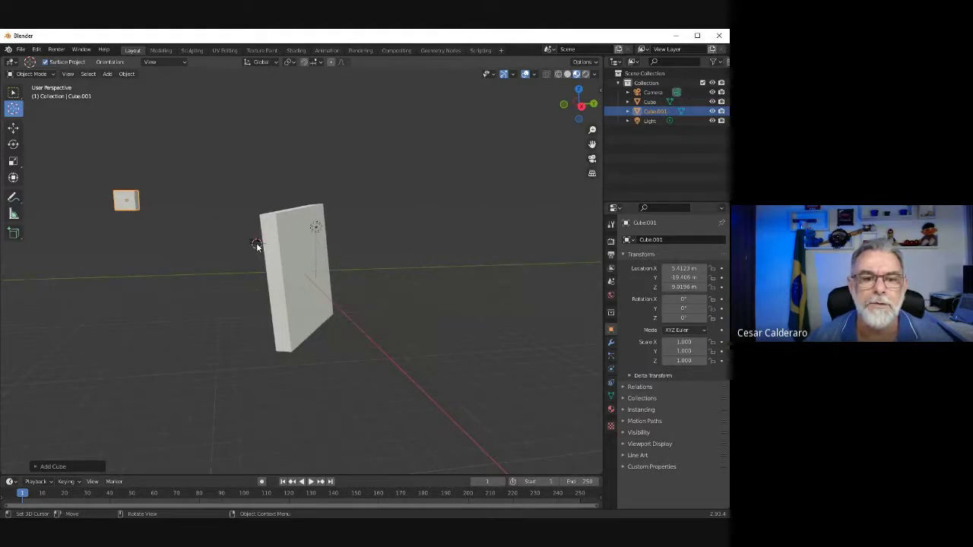
{"action": "left_click", "coordinate": [32, 74]}
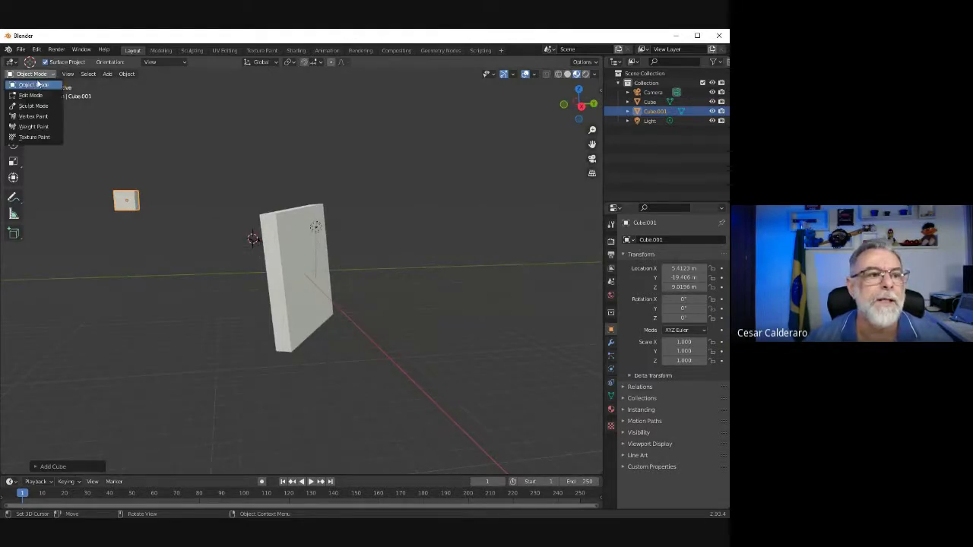
{"action": "left_click", "coordinate": [37, 97]}
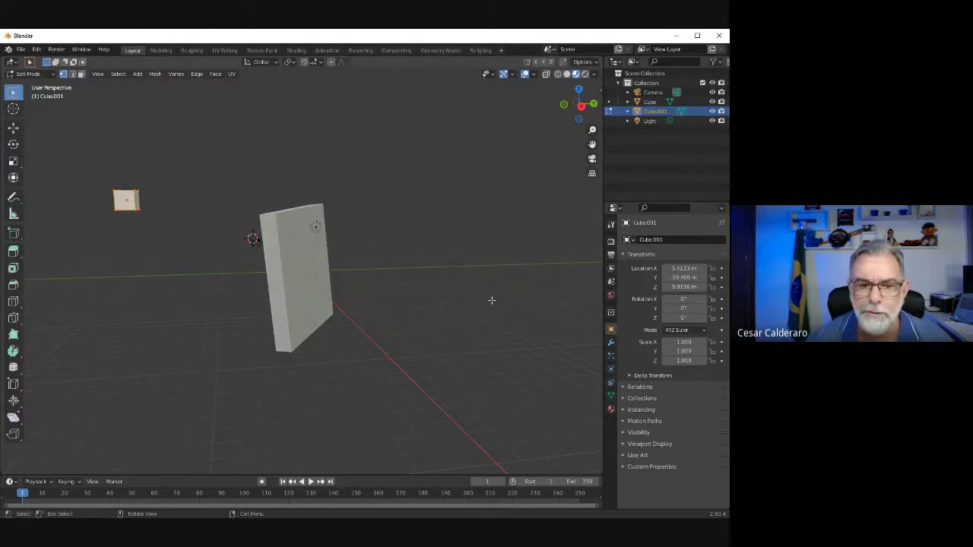
{"action": "key", "text": "KP_0"}
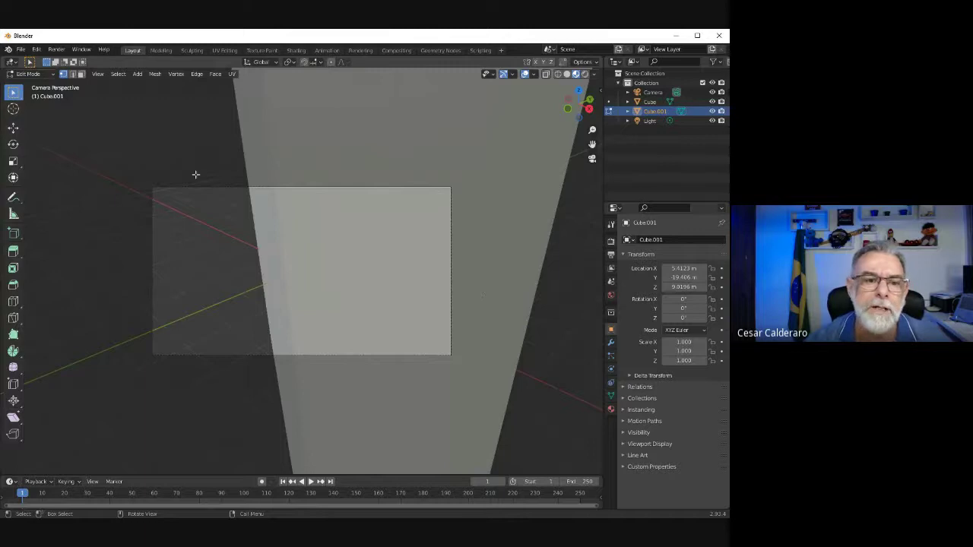
{"action": "scroll", "coordinate": [238, 270], "scroll_direction": "down", "scroll_amount": 5}
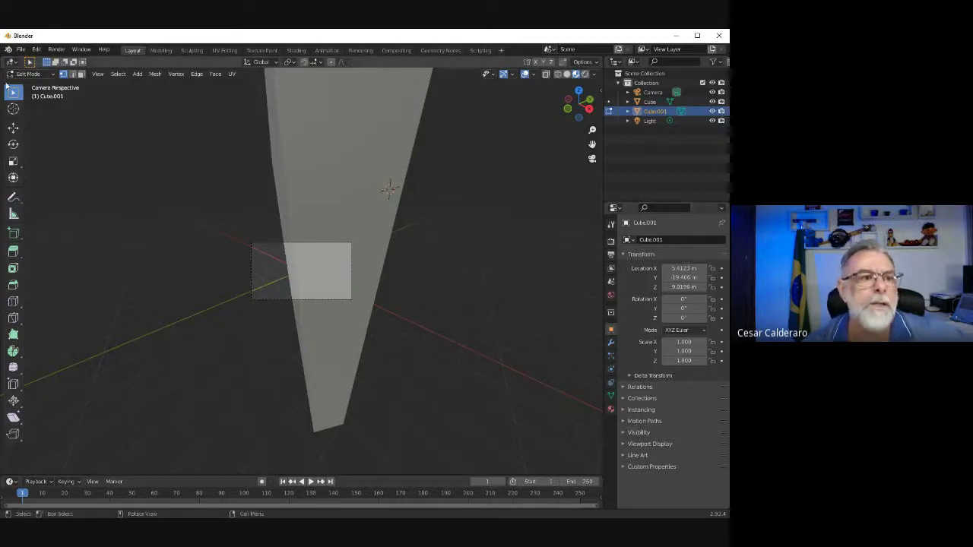
{"action": "key", "text": "KP_0"}
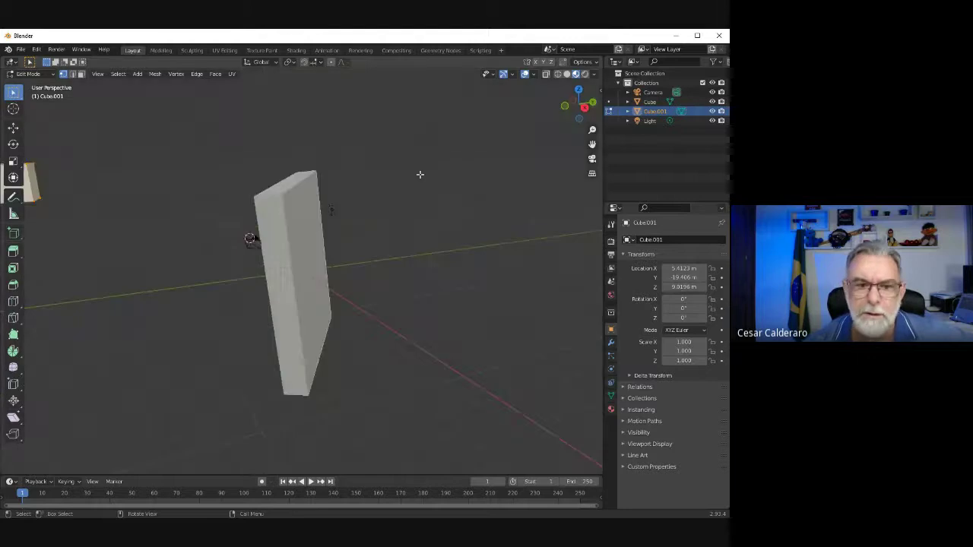